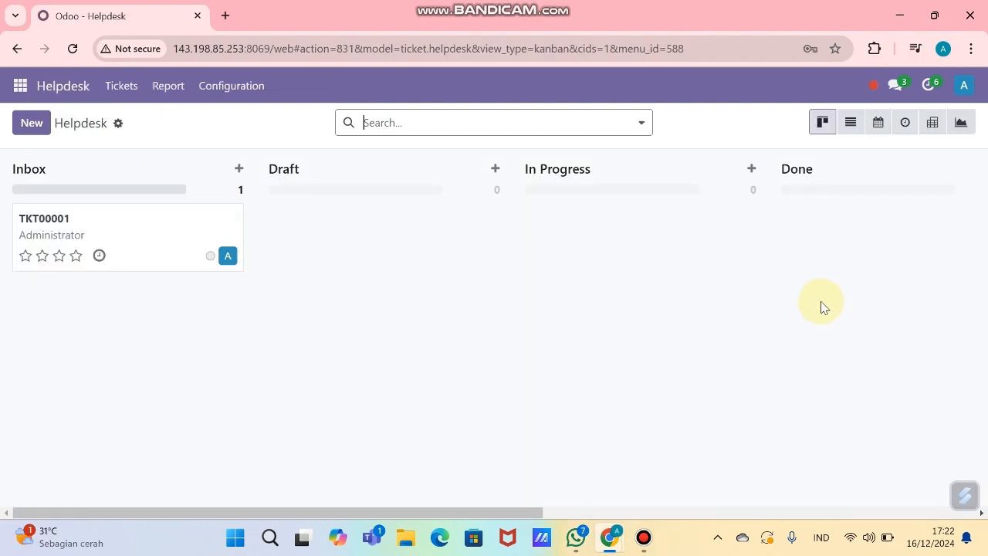
Step: Switch from Helpdesk to the Website app showing the ExhibitOne MICE Solutions homepage
{"action": "left_click", "coordinate": [20, 86]}
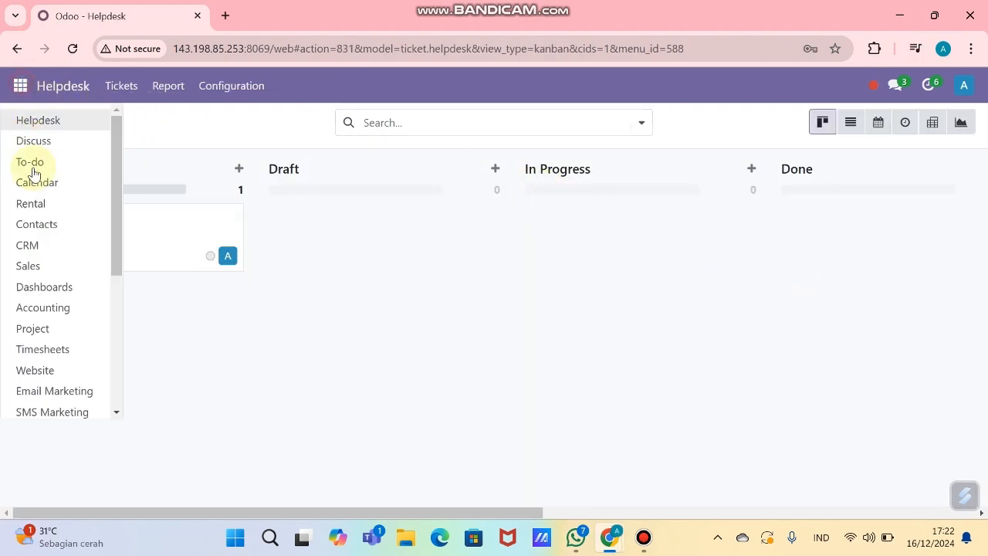
{"action": "left_click", "coordinate": [46, 372]}
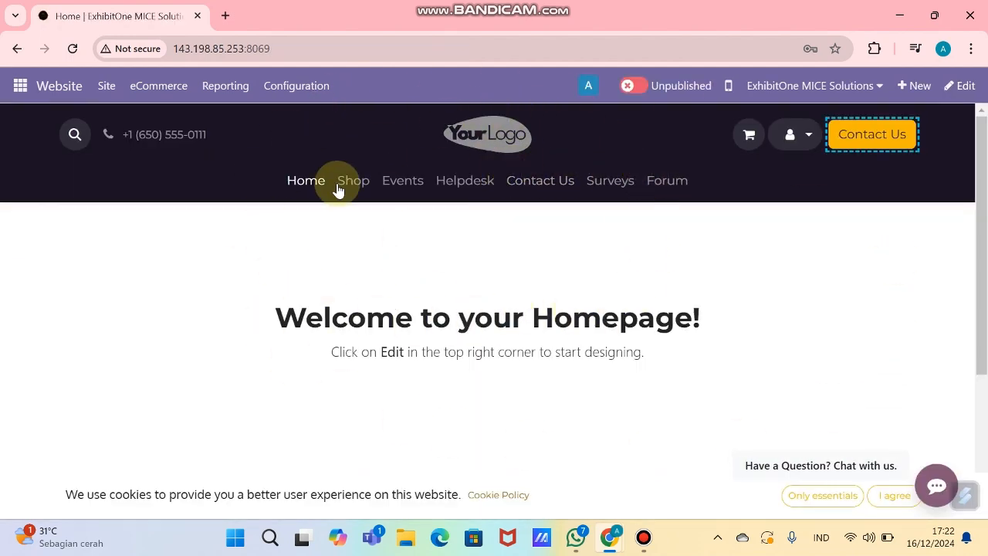
Step: Put the homepage into edit mode and look through the Theme settings
{"action": "left_click", "coordinate": [965, 89]}
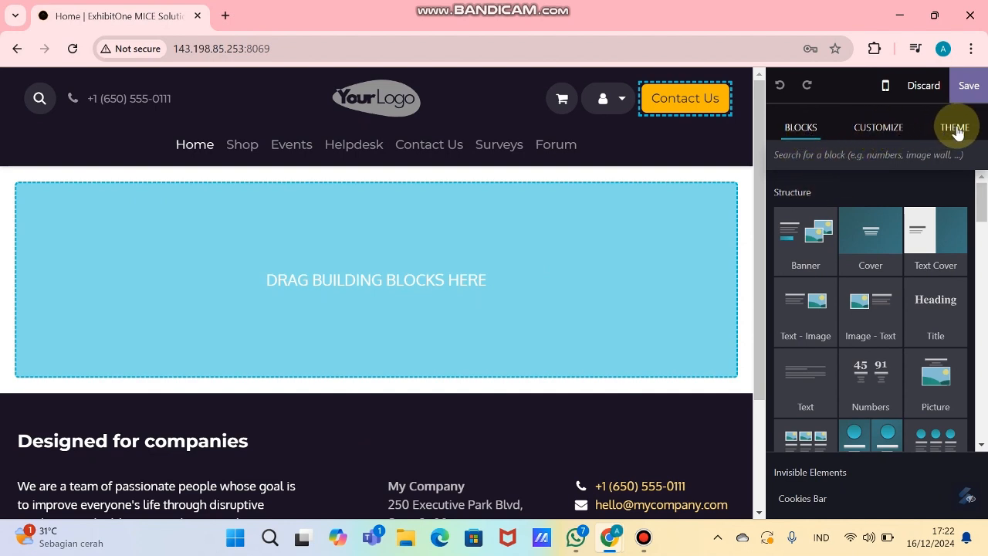
{"action": "left_click", "coordinate": [883, 127]}
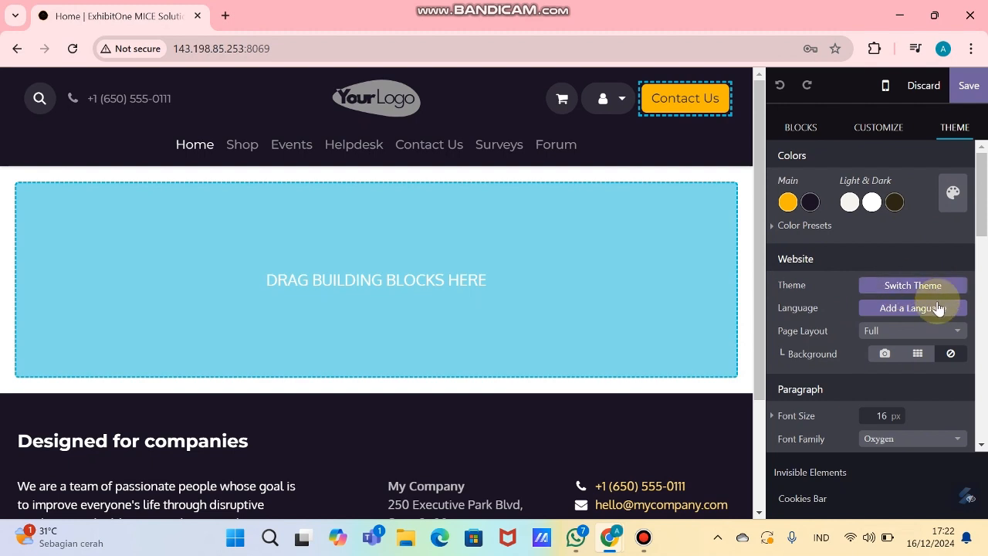
{"action": "scroll", "coordinate": [893, 324], "scroll_direction": "down", "scroll_amount": 1}
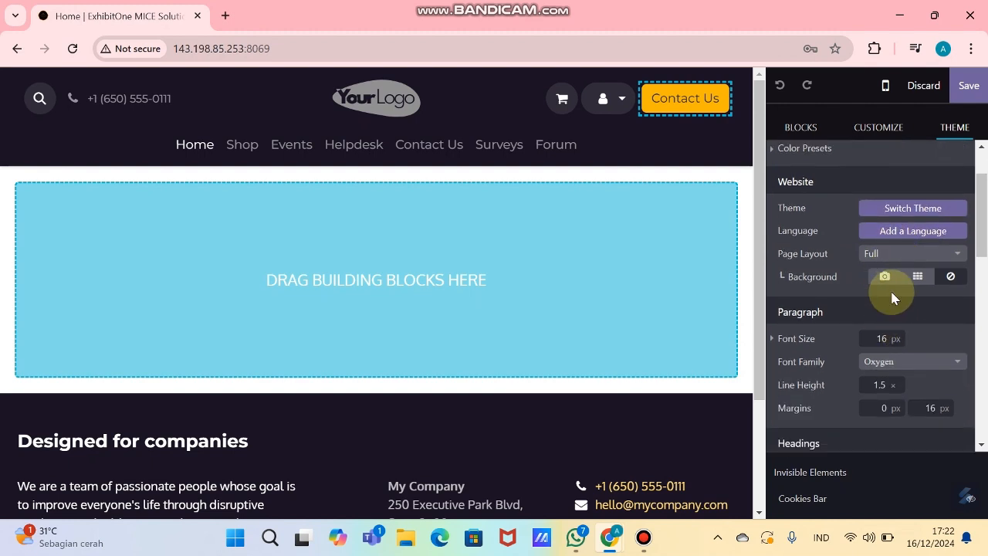
{"action": "scroll", "coordinate": [899, 305], "scroll_direction": "down", "scroll_amount": 6}
{"action": "scroll", "coordinate": [909, 307], "scroll_direction": "up", "scroll_amount": 7}
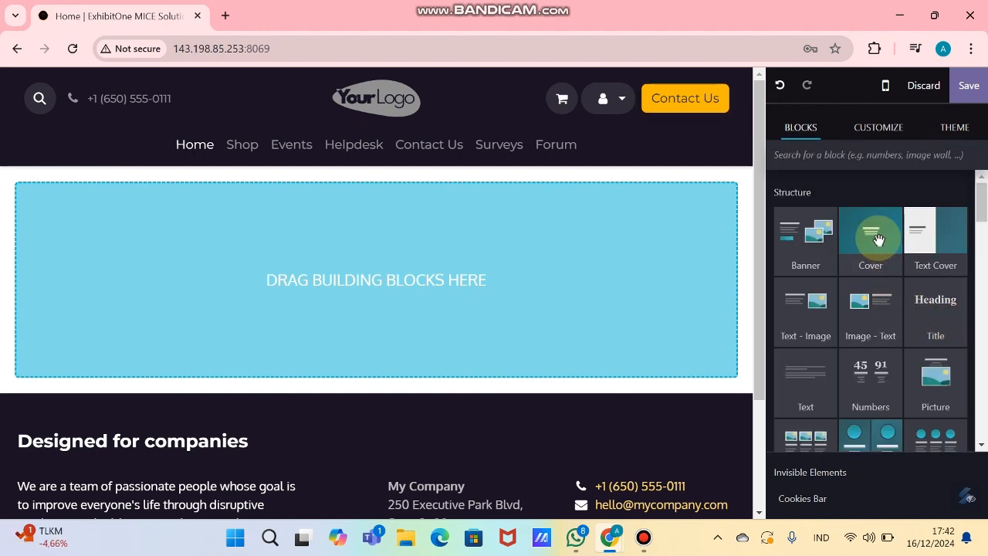
Step: Drop a Cover section titled 'Discover the Miraillet Festival' onto the homepage and select it
{"action": "left_click_drag", "start_coordinate": [871, 238], "coordinate": [588, 271]}
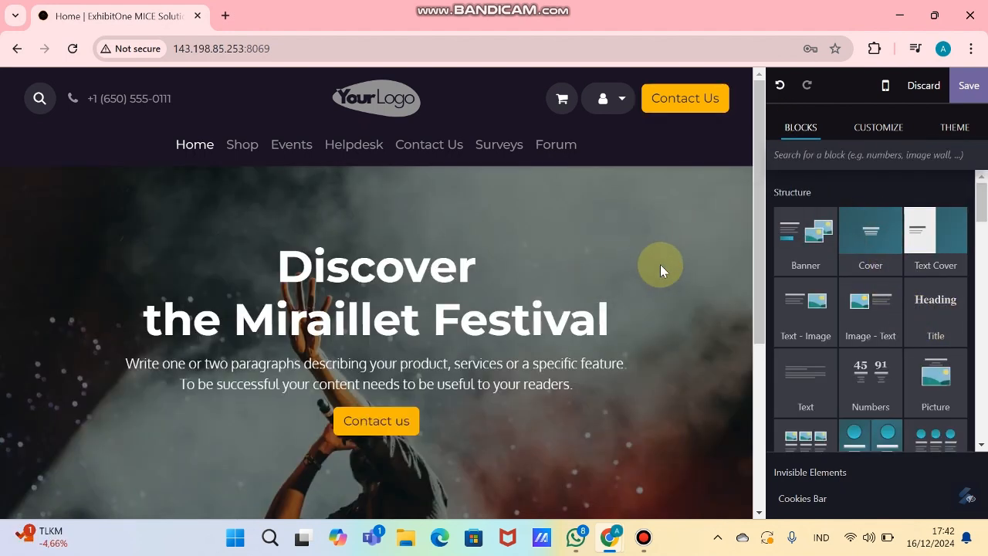
{"action": "left_click", "coordinate": [879, 129]}
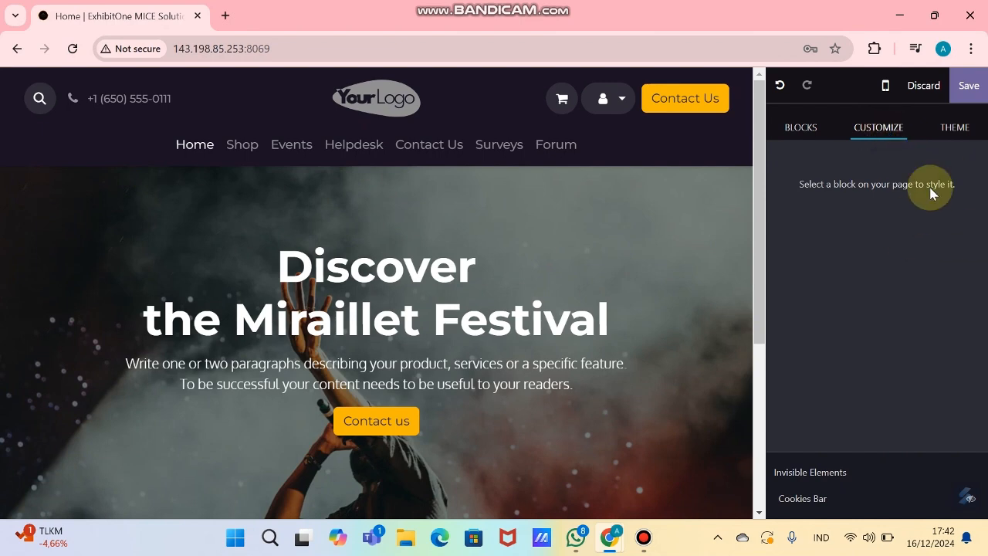
{"action": "left_click", "coordinate": [575, 245]}
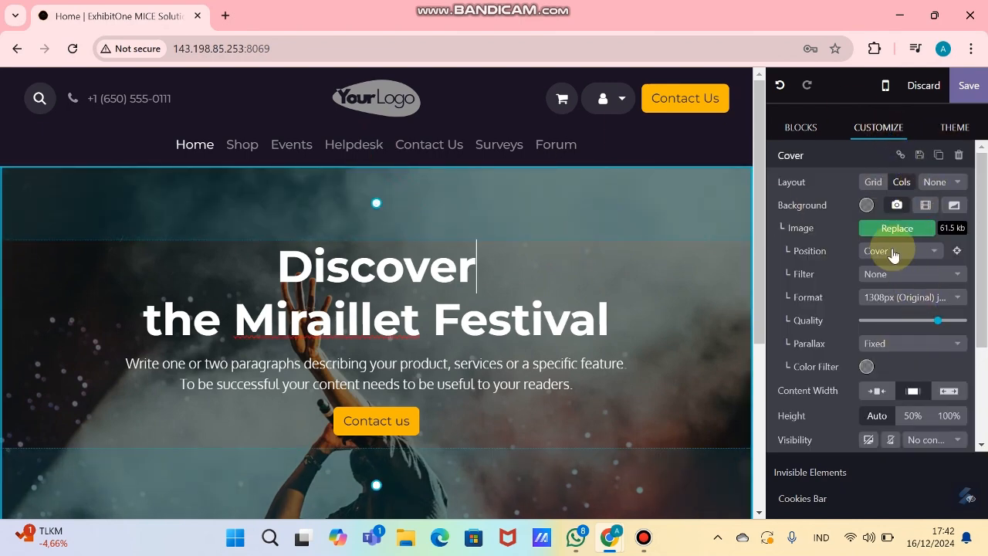
Step: Remove the cover's background photo and apply a gold gradient background
{"action": "left_click", "coordinate": [866, 208]}
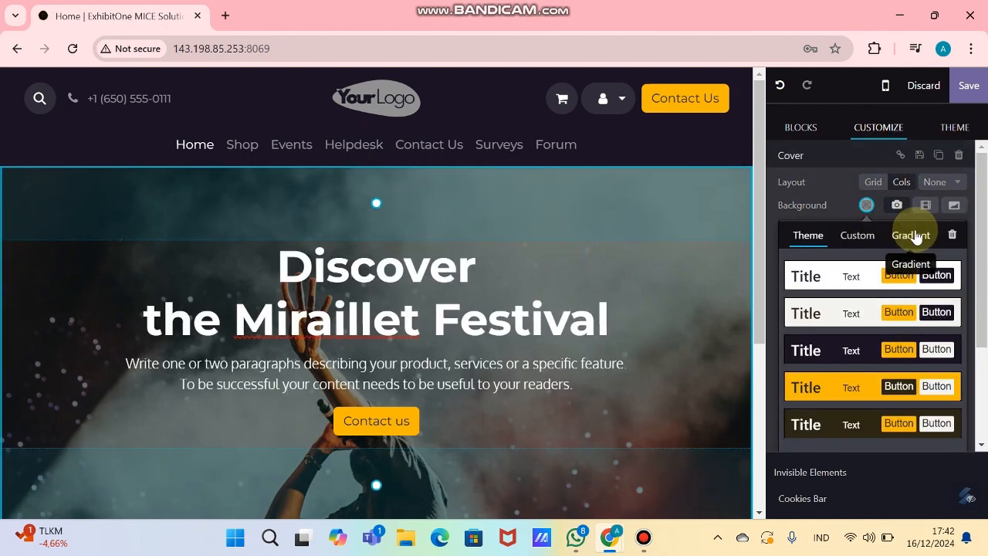
{"action": "left_click", "coordinate": [952, 238]}
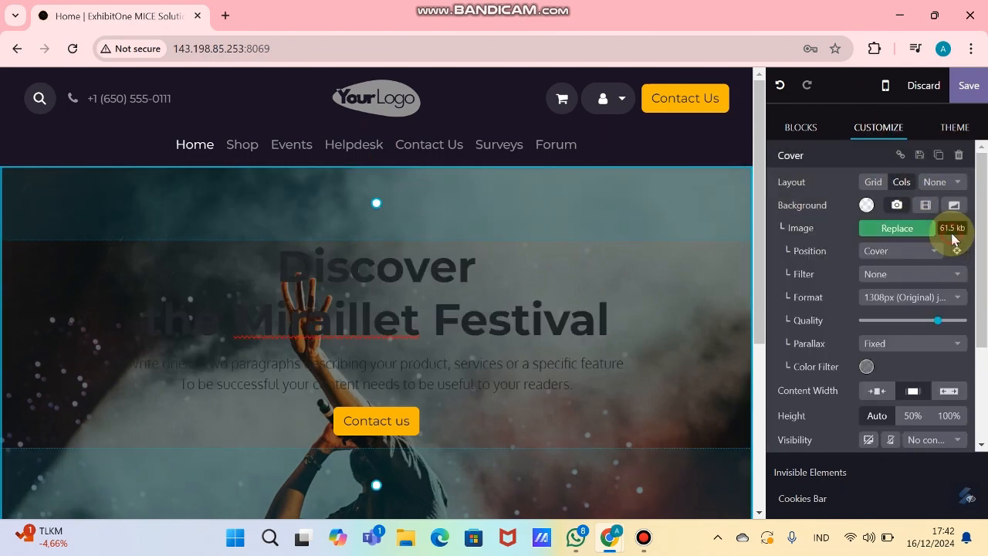
{"action": "left_click", "coordinate": [866, 205]}
{"action": "left_click", "coordinate": [896, 204]}
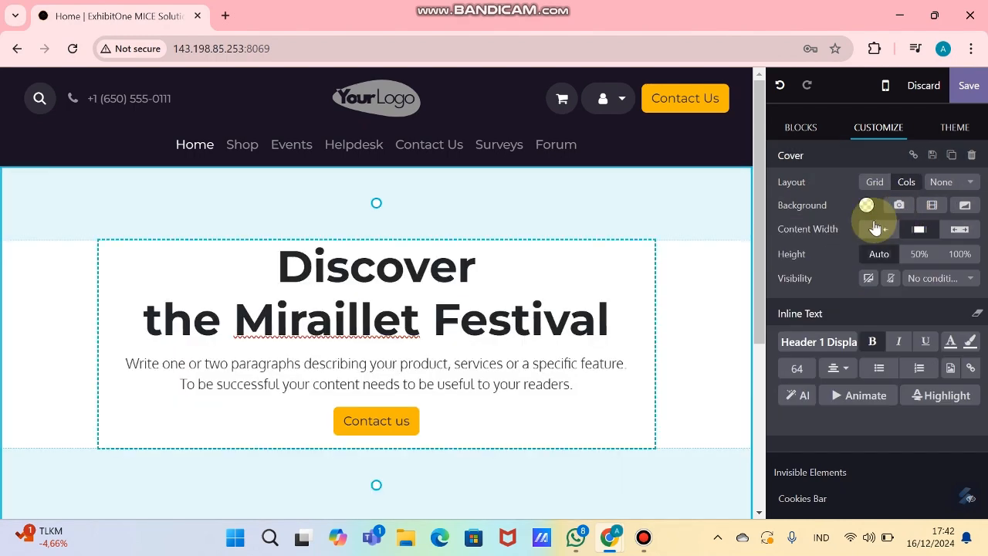
{"action": "left_click", "coordinate": [866, 206]}
{"action": "left_click", "coordinate": [911, 236]}
{"action": "left_click", "coordinate": [930, 317]}
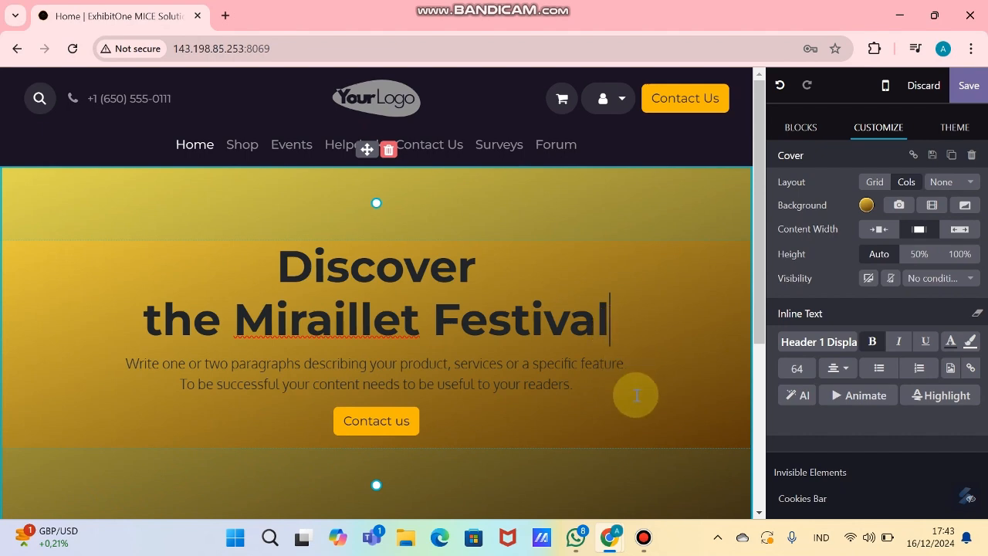
Step: Replace the cover heading with the A2 headline 'Menciptakan Pengalaman Tak Terlupakan di Setiap Acara.'
{"action": "mouse_move", "coordinate": [610, 537]}
{"action": "left_click", "coordinate": [745, 458]}
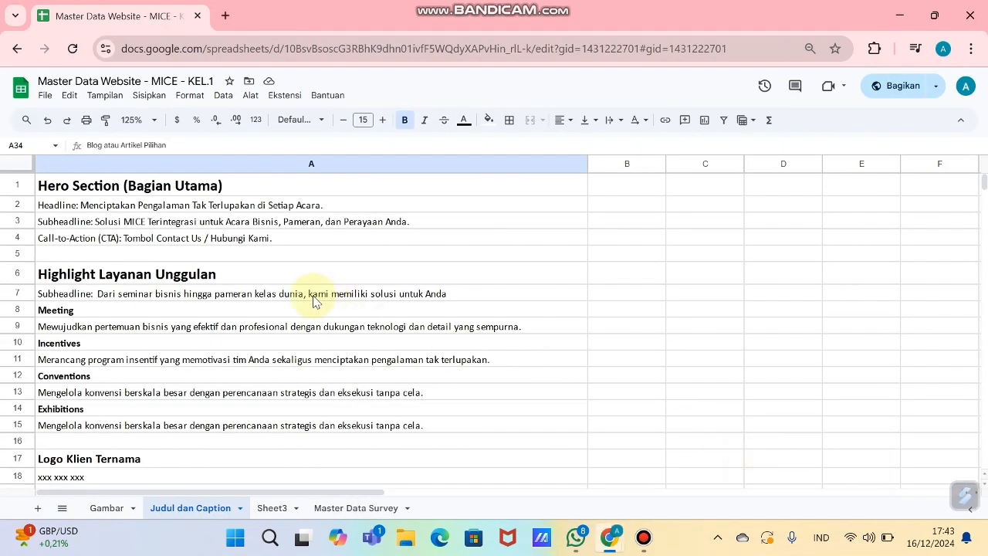
{"action": "left_click", "coordinate": [241, 207]}
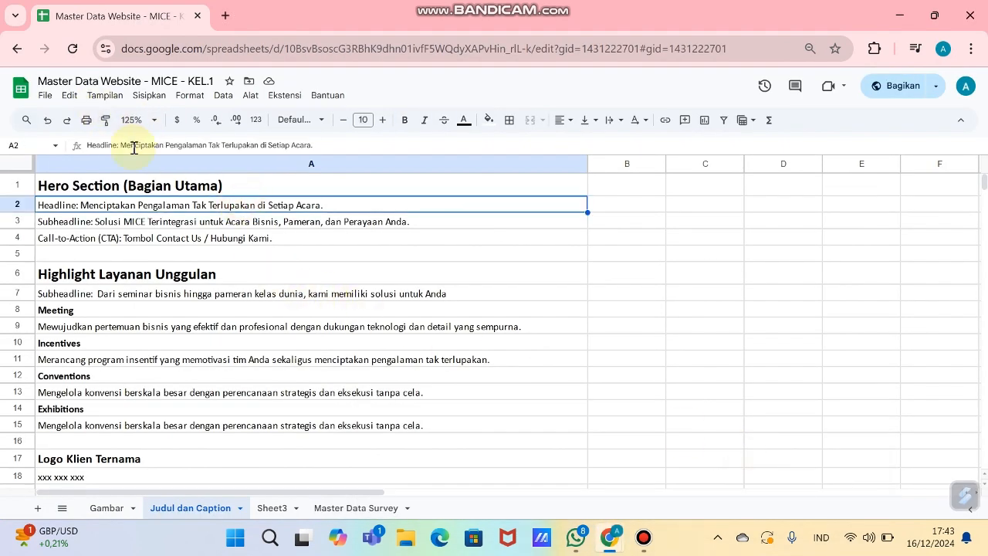
{"action": "left_click_drag", "start_coordinate": [120, 147], "coordinate": [310, 139]}
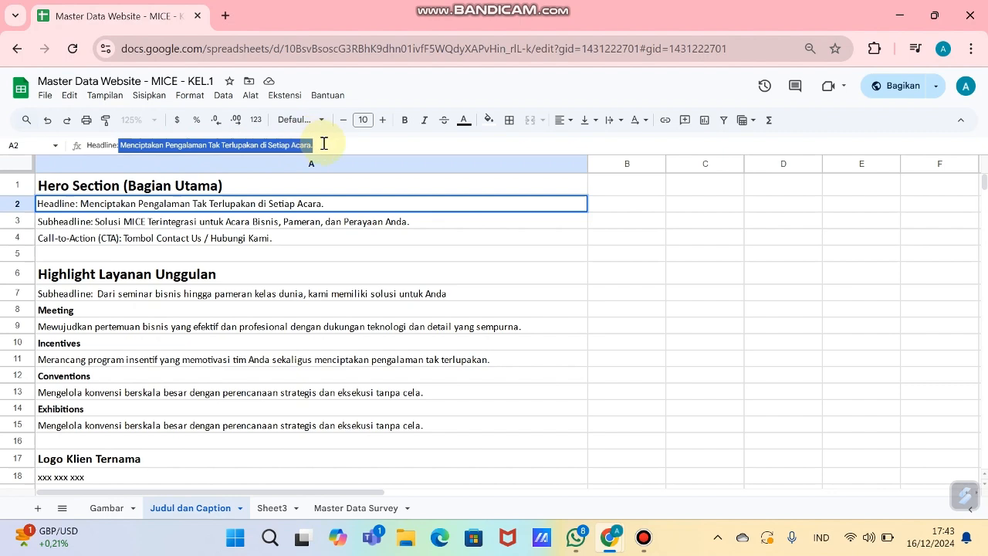
{"action": "key", "text": "ctrl+c"}
{"action": "key", "text": "alt+Tab"}
{"action": "left_click", "coordinate": [409, 285]}
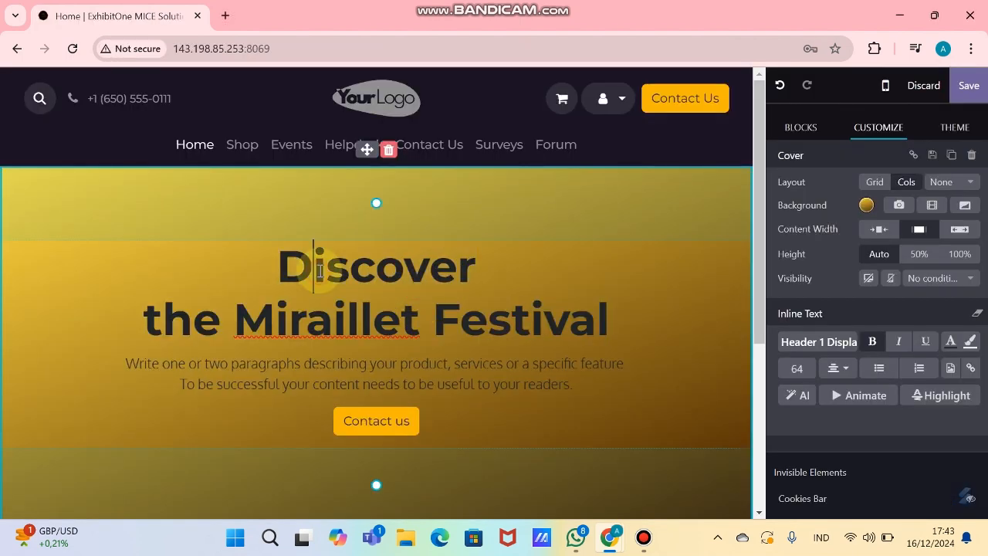
{"action": "left_click_drag", "start_coordinate": [316, 267], "coordinate": [617, 324]}
{"action": "key", "text": "ctrl+v"}
{"action": "left_click", "coordinate": [113, 253]}
{"action": "key", "text": "BackSpace"}
{"action": "key", "text": "BackSpace"}
Step: Replace the cover's placeholder paragraph with the A3 subheadline text
{"action": "key", "text": "alt+Tab"}
{"action": "left_click", "coordinate": [172, 221]}
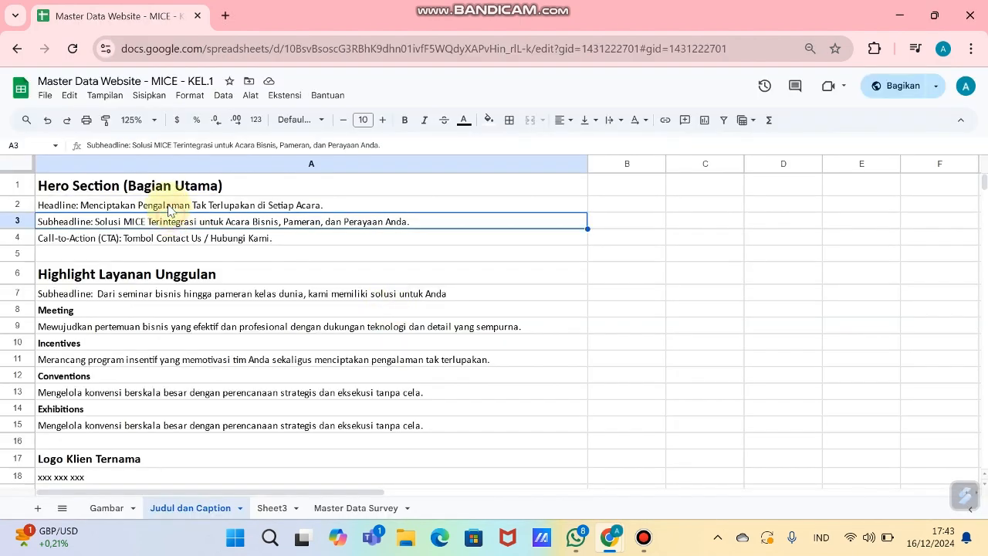
{"action": "left_click_drag", "start_coordinate": [133, 145], "coordinate": [261, 152]}
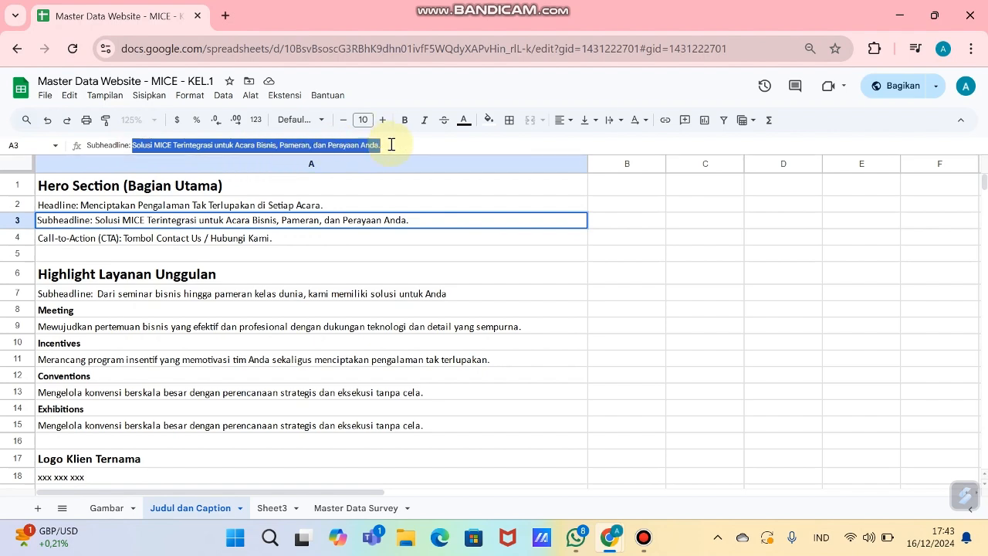
{"action": "key", "text": "ctrl+c"}
{"action": "key", "text": "alt+Tab"}
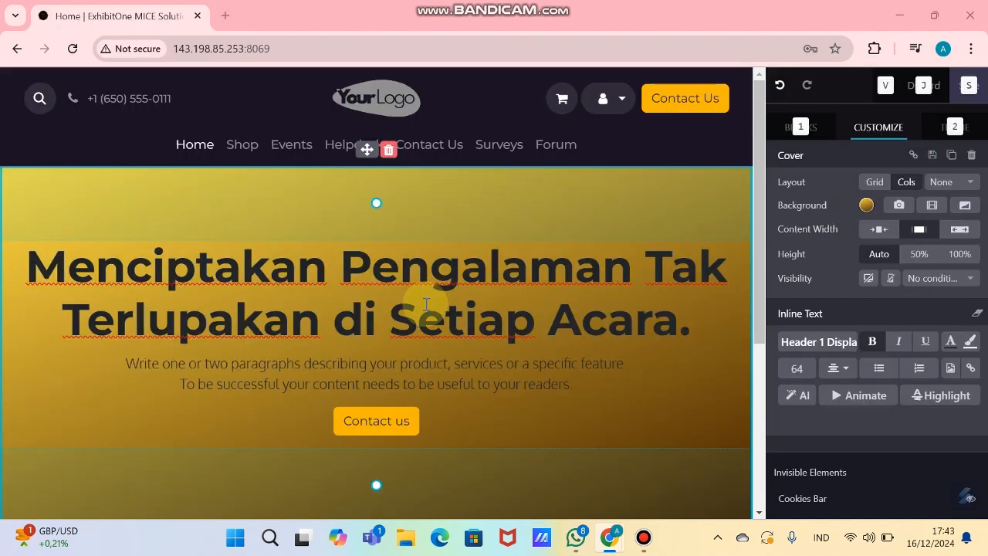
{"action": "left_click_drag", "start_coordinate": [139, 364], "coordinate": [573, 384]}
{"action": "key", "text": "ctrl+v"}
{"action": "left_click", "coordinate": [162, 362]}
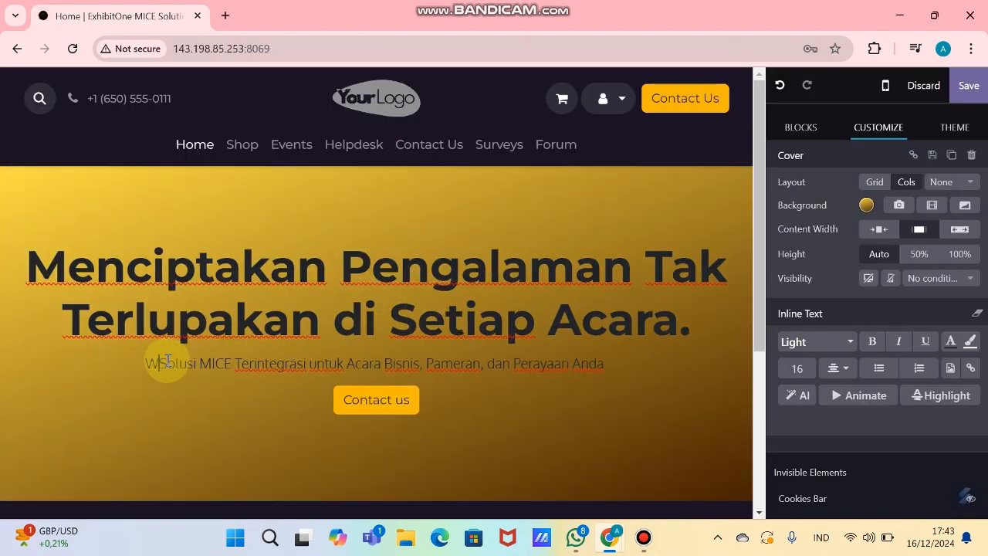
{"action": "key", "text": "BackSpace"}
{"action": "key", "text": "BackSpace"}
Step: Look up the call-to-action text in cell A4 and start editing the Contact us button label
{"action": "key", "text": "alt+Tab"}
{"action": "left_click", "coordinate": [236, 241]}
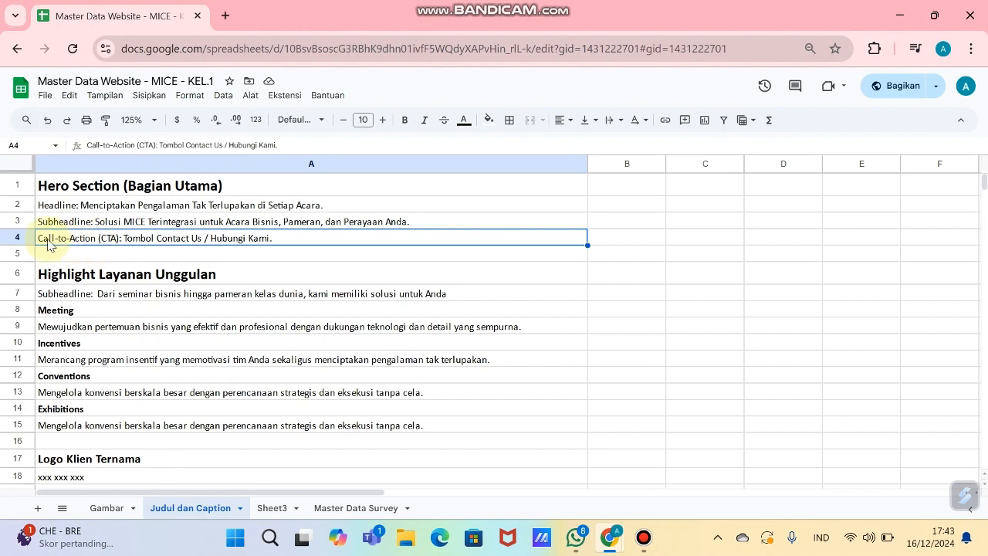
{"action": "key", "text": "alt+Tab"}
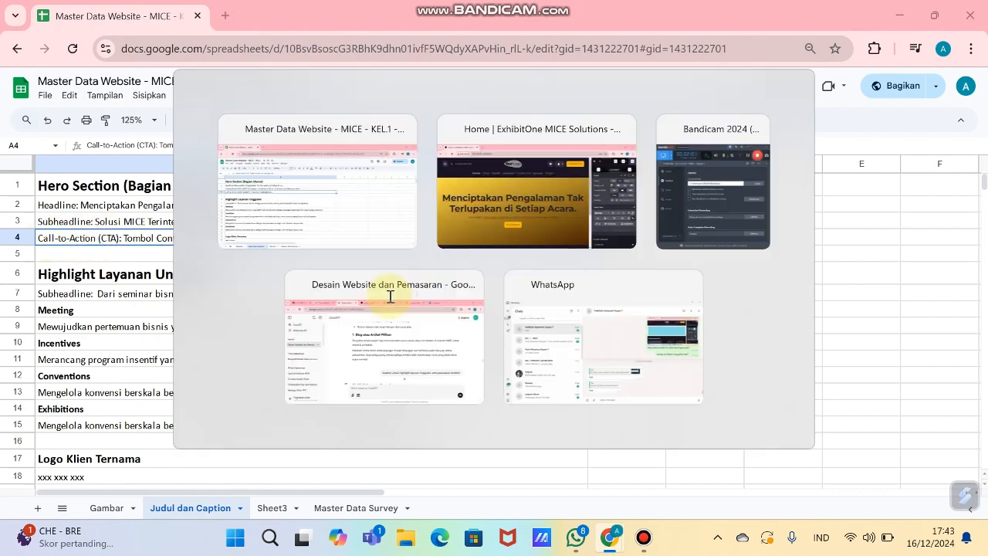
{"action": "left_click", "coordinate": [414, 403]}
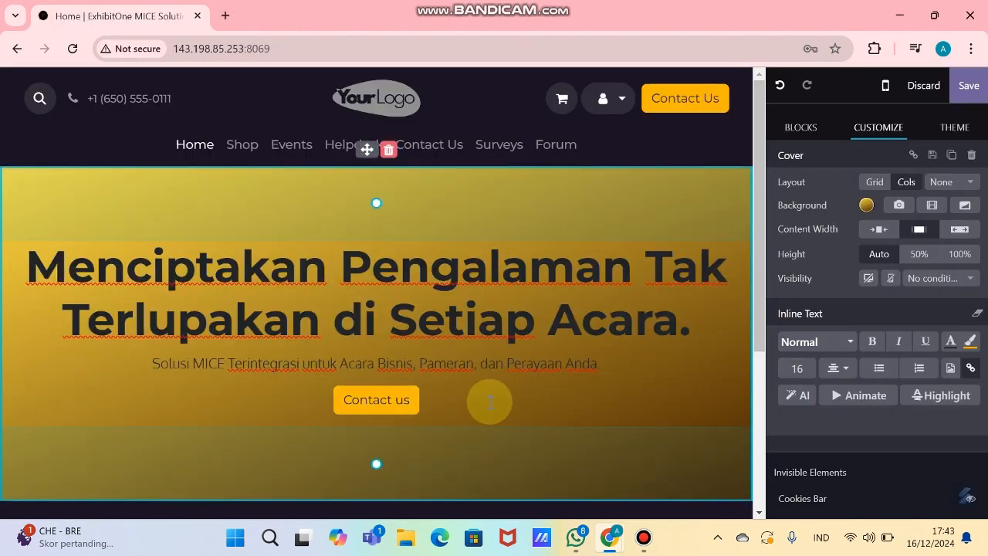
Step: Give the cover heading a Zoom In animation
{"action": "left_click", "coordinate": [646, 332]}
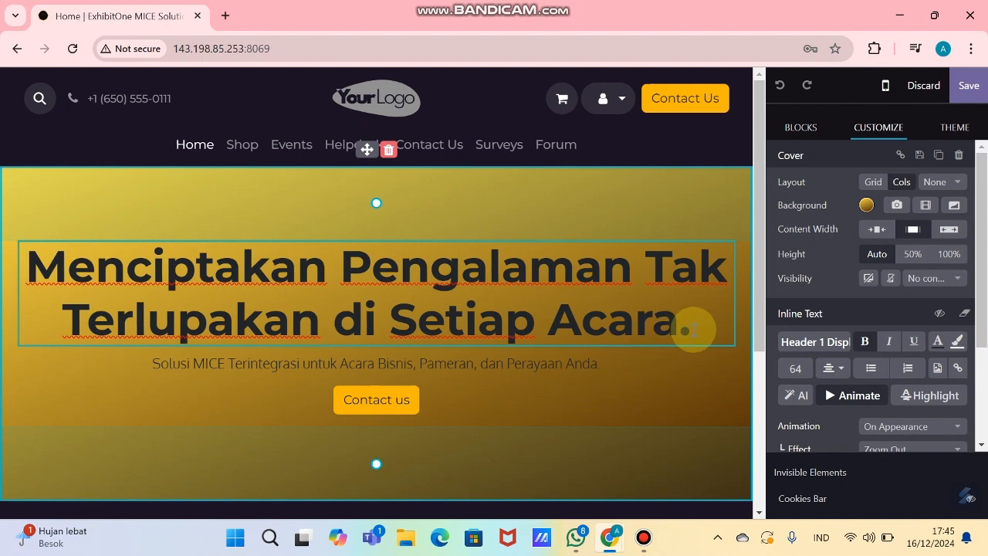
{"action": "left_click_drag", "start_coordinate": [692, 329], "coordinate": [34, 268]}
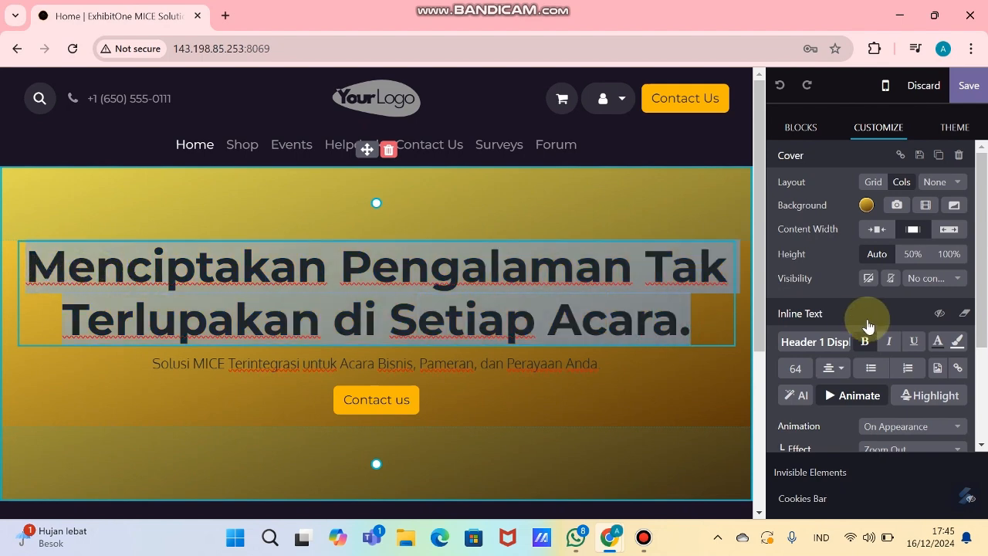
{"action": "scroll", "coordinate": [868, 325], "scroll_direction": "down", "scroll_amount": 1}
{"action": "left_click", "coordinate": [921, 373]}
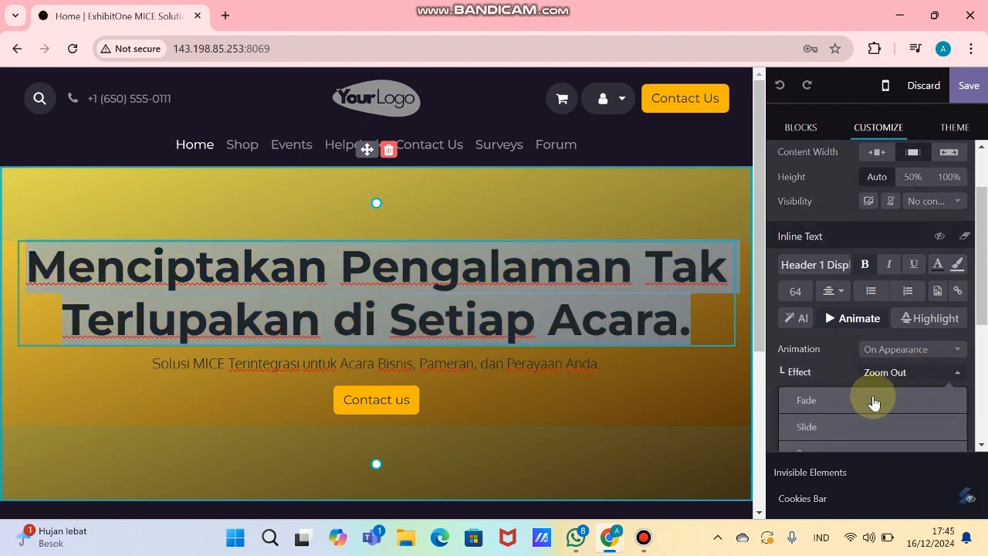
{"action": "scroll", "coordinate": [872, 355], "scroll_direction": "down", "scroll_amount": 2}
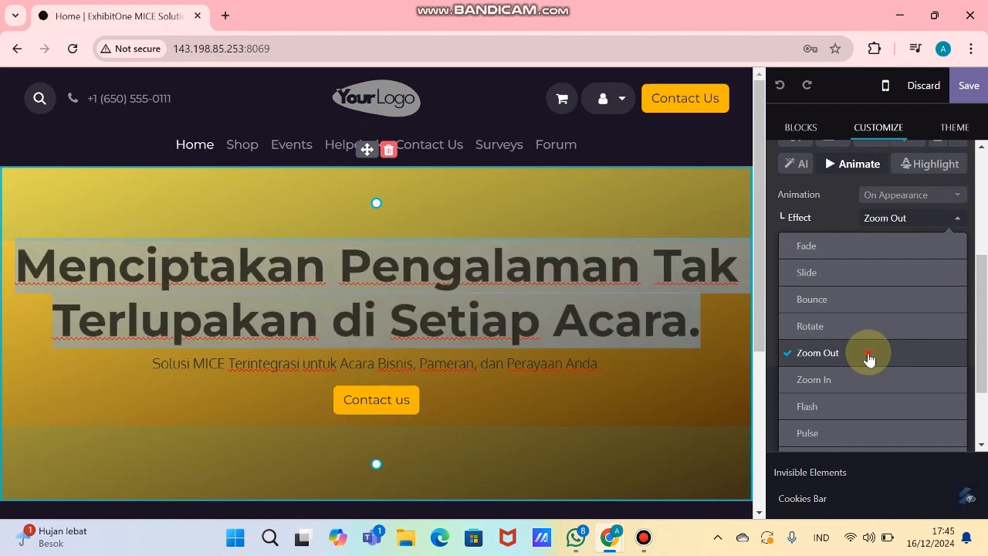
{"action": "left_click", "coordinate": [849, 379]}
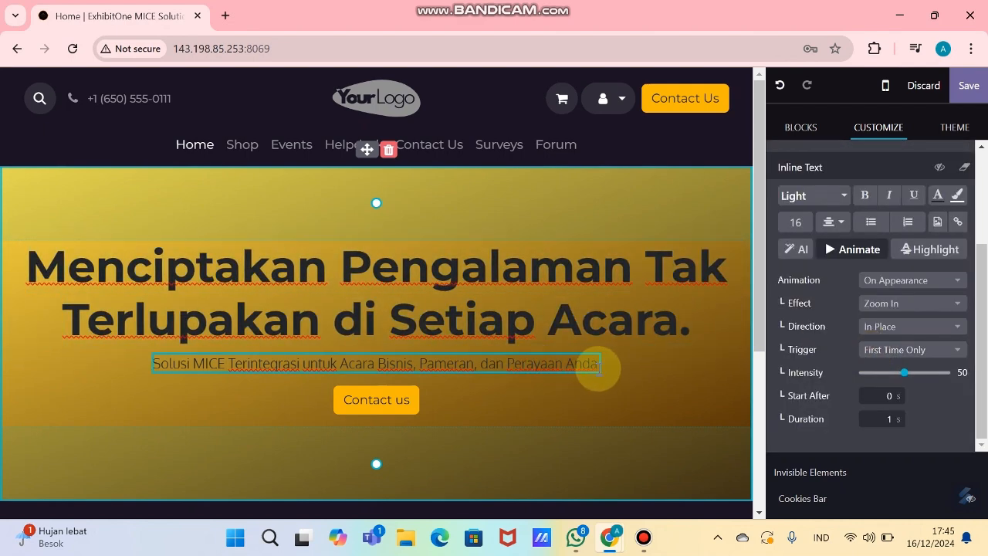
Step: Set the hero subtitle's animation to Zoom In, on appearance, first time only
{"action": "left_click", "coordinate": [595, 364]}
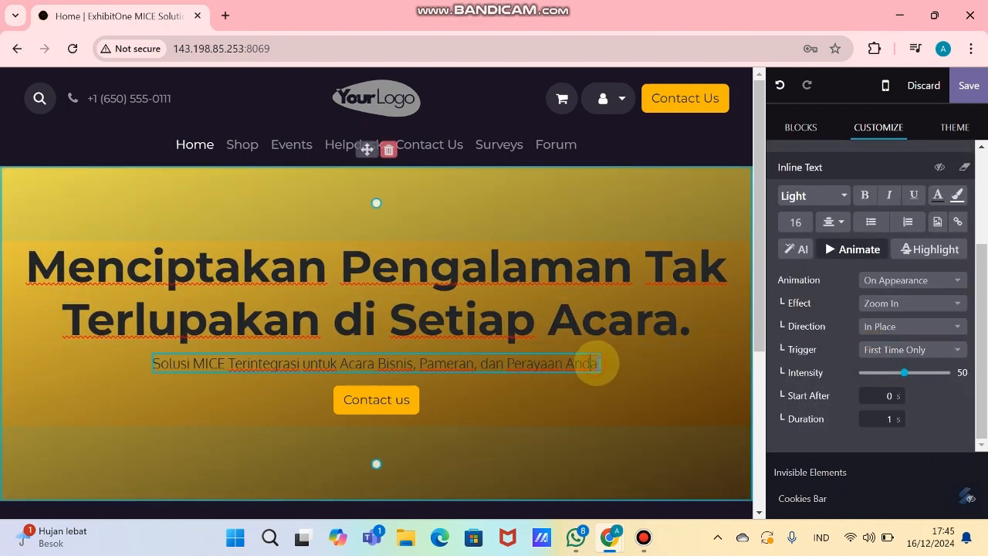
{"action": "left_click", "coordinate": [899, 313]}
{"action": "scroll", "coordinate": [879, 390], "scroll_direction": "down", "scroll_amount": 2}
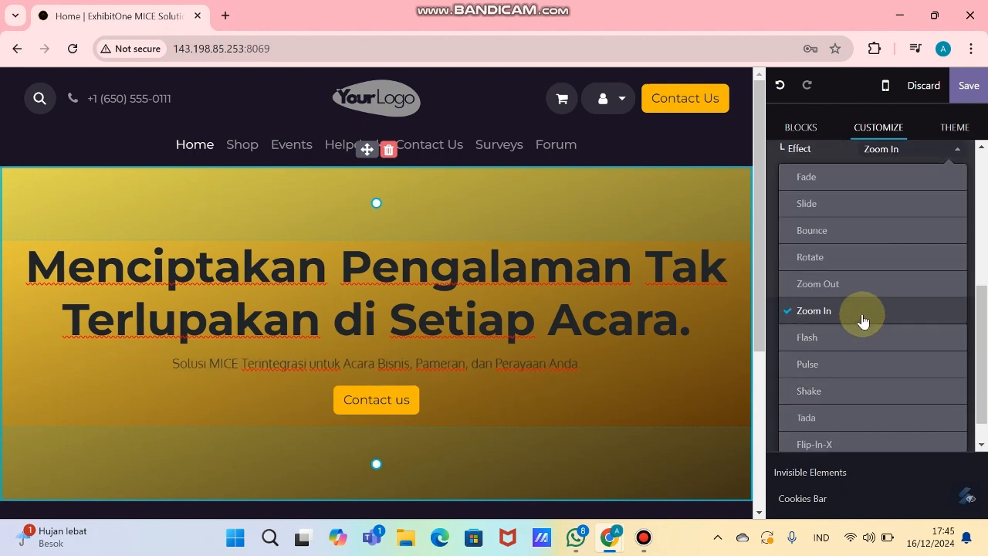
{"action": "left_click", "coordinate": [862, 320]}
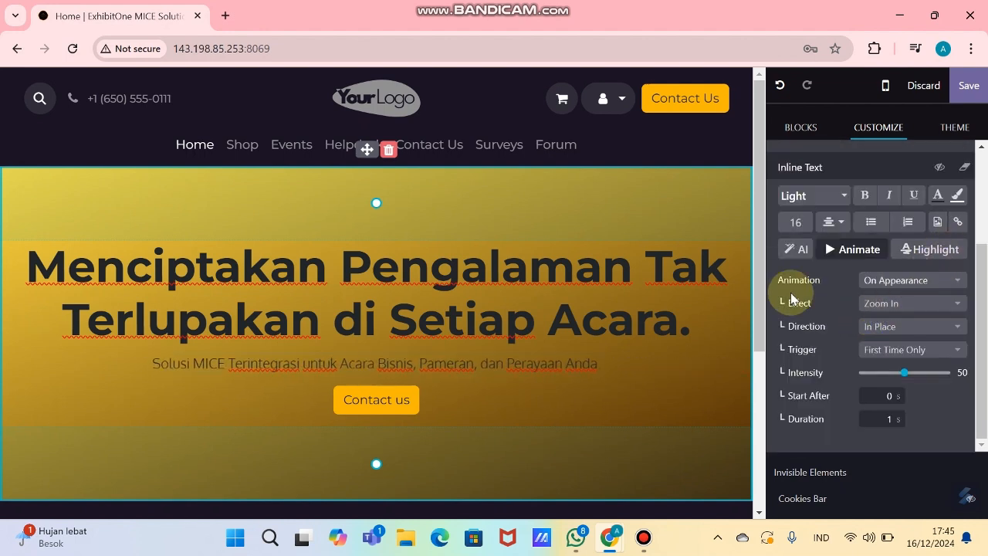
Step: Save the homepage edits and scroll through the resulting page
{"action": "left_click", "coordinate": [971, 91]}
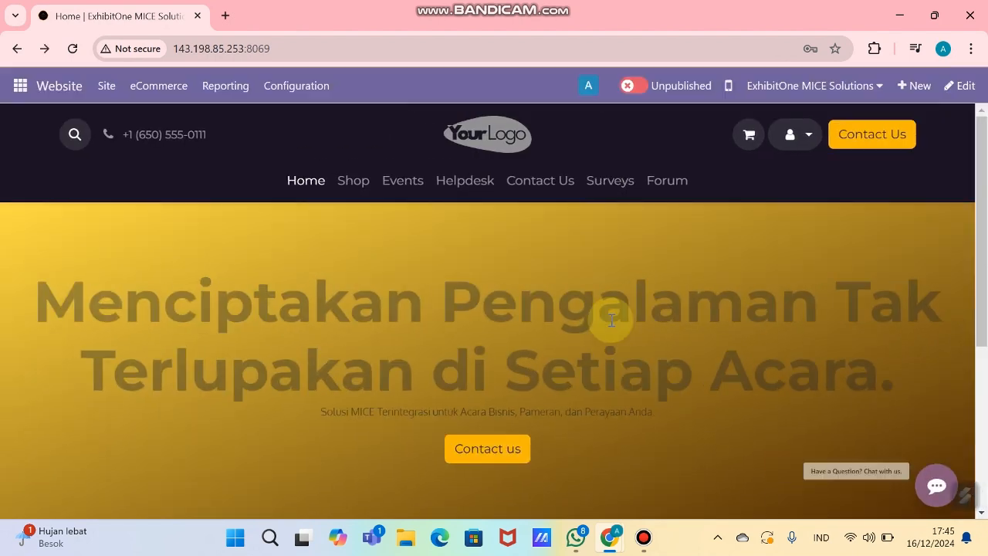
{"action": "scroll", "coordinate": [718, 373], "scroll_direction": "down", "scroll_amount": 1}
{"action": "scroll", "coordinate": [718, 375], "scroll_direction": "up", "scroll_amount": 1}
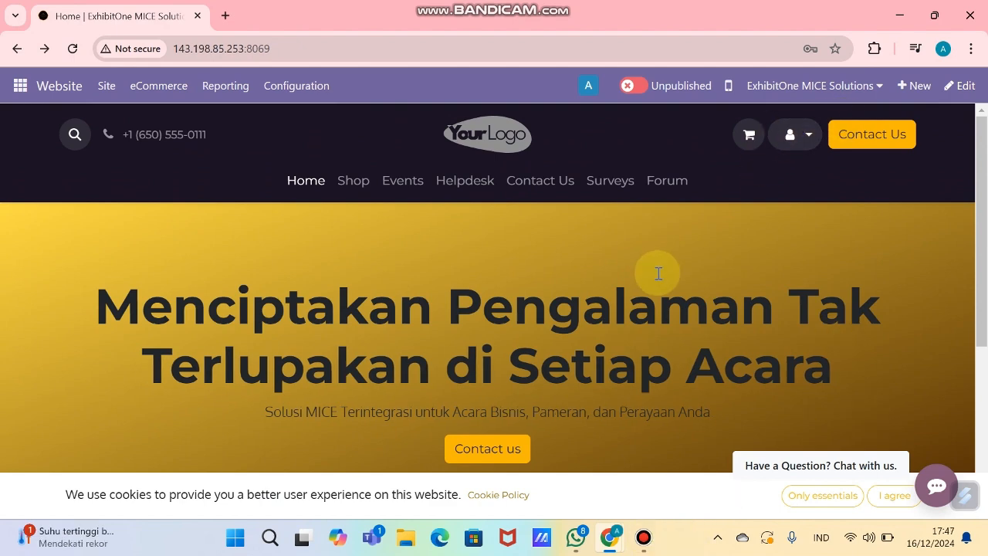
{"action": "scroll", "coordinate": [658, 273], "scroll_direction": "down", "scroll_amount": 1}
Step: Check the Highlight Layanan Unggulan heading in the sheet, then place a Features block below the hero
{"action": "key", "text": "alt+Tab"}
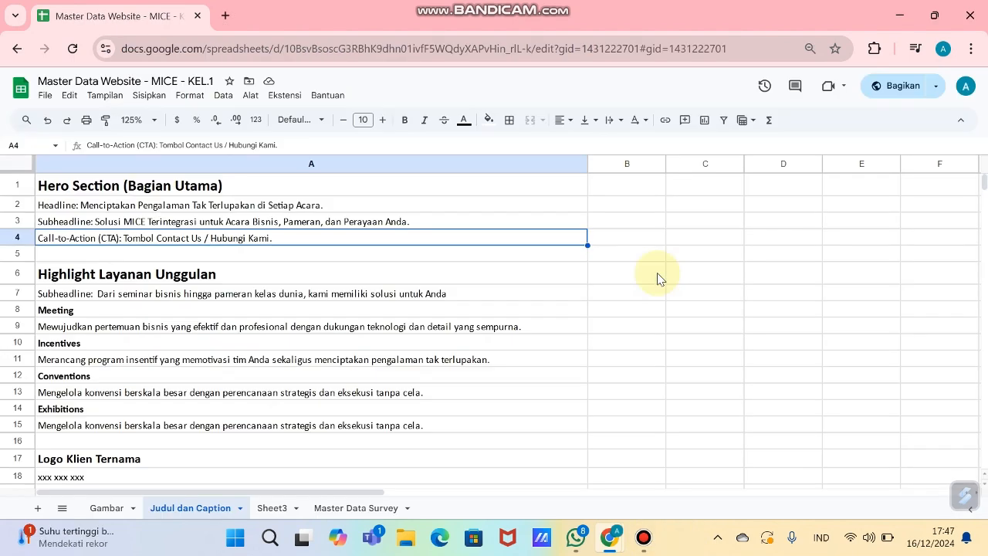
{"action": "left_click", "coordinate": [207, 278]}
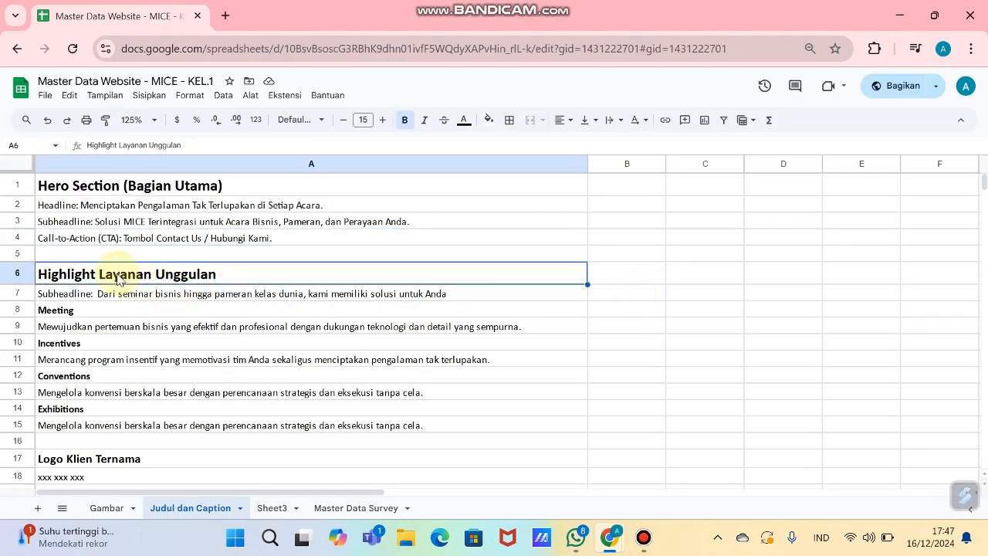
{"action": "key", "text": "alt+Tab"}
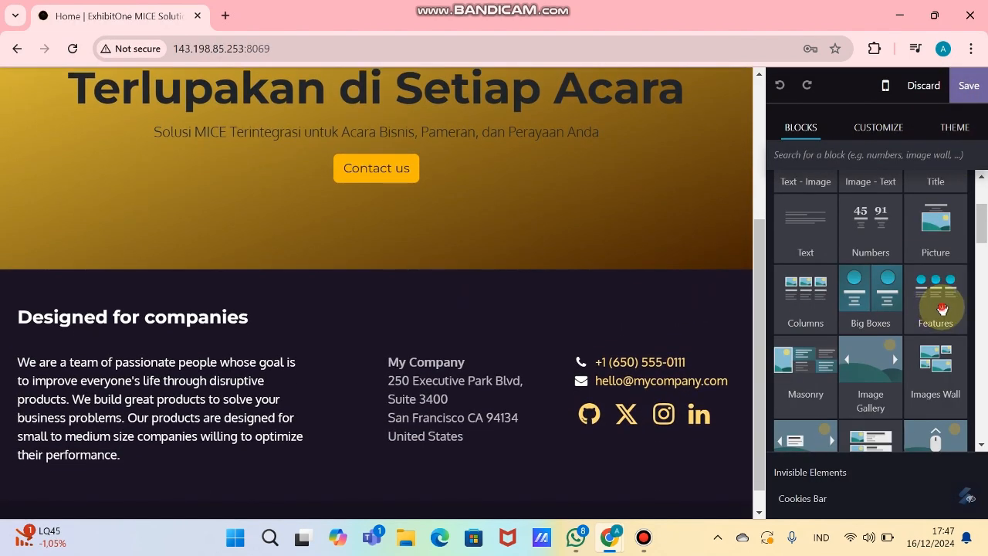
{"action": "left_click_drag", "start_coordinate": [942, 308], "coordinate": [556, 313]}
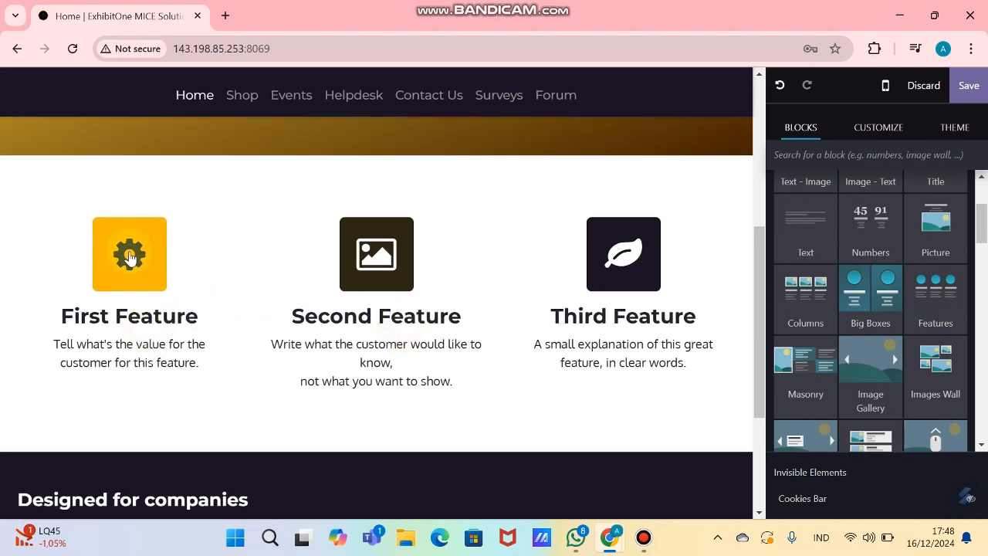
Step: Paste 'Meeting' from cell A8 into the first feature heading and select the second heading
{"action": "triple_click", "coordinate": [148, 319]}
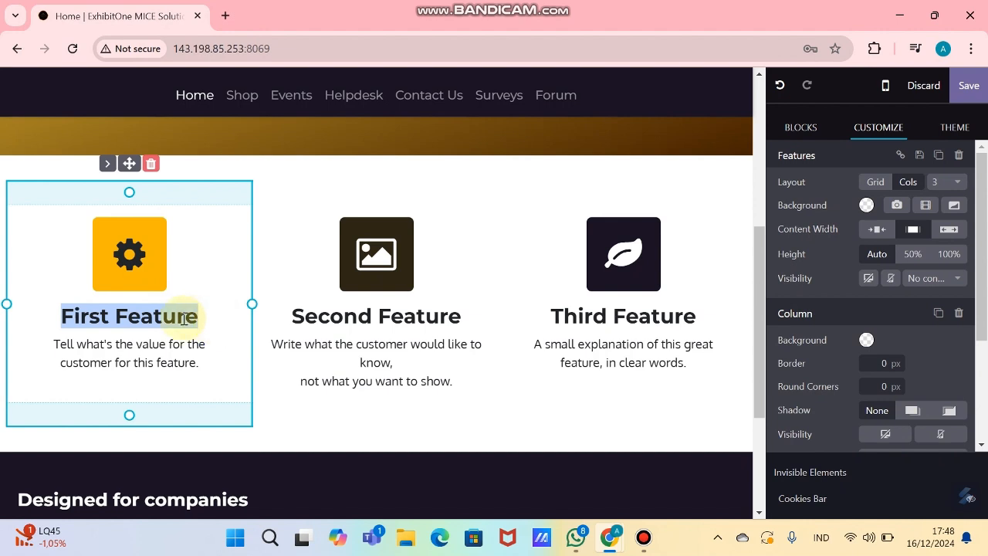
{"action": "key", "text": "alt+Tab"}
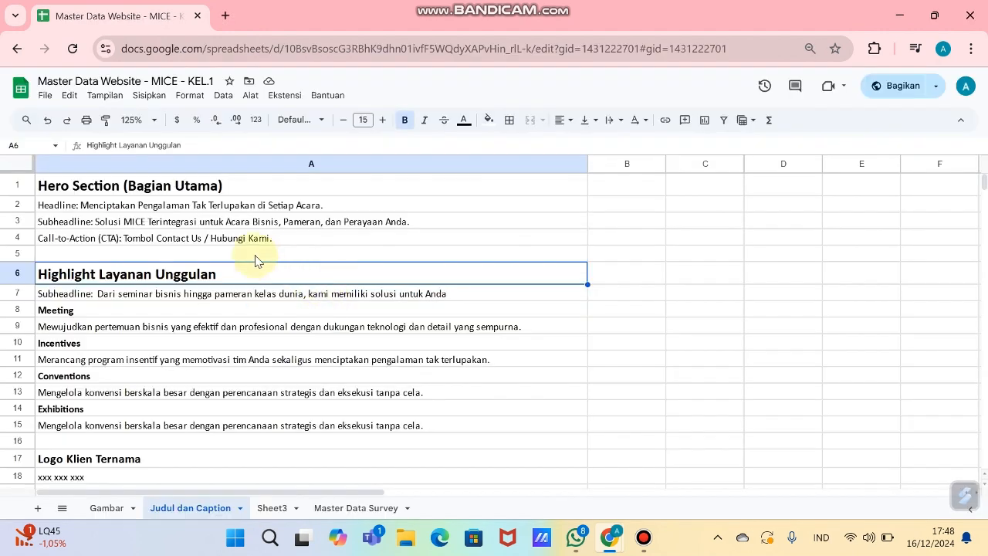
{"action": "left_click", "coordinate": [114, 311]}
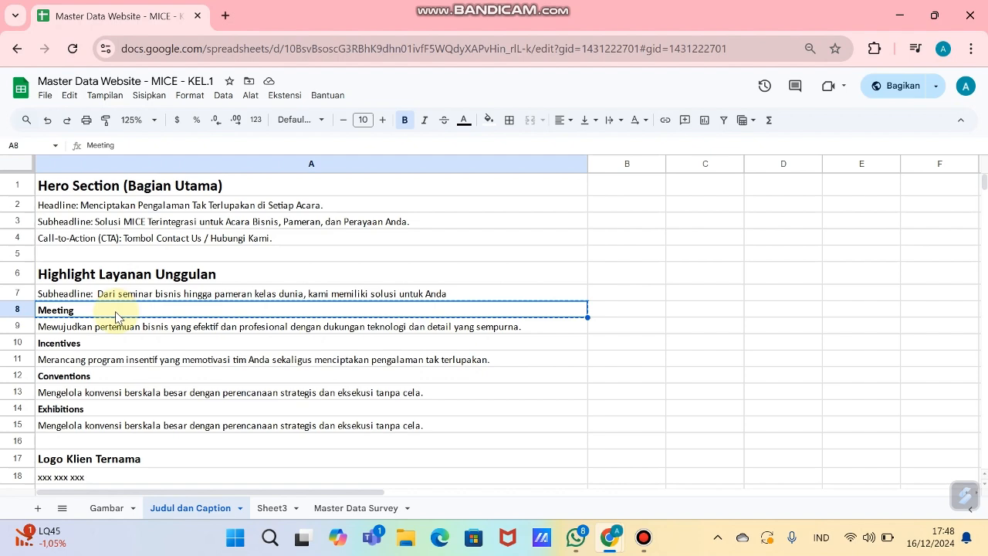
{"action": "key", "text": "alt+Tab"}
{"action": "type", "text": "Meeting"}
{"action": "triple_click", "coordinate": [342, 319]}
{"action": "key", "text": "alt+Tab"}
{"action": "left_click", "coordinate": [317, 341]}
{"action": "key", "text": "alt+Tab"}
Step: Title the second and third features Incentives and Conventions, and switch to a 4-column layout
{"action": "type", "text": "Incentives"}
{"action": "triple_click", "coordinate": [585, 320]}
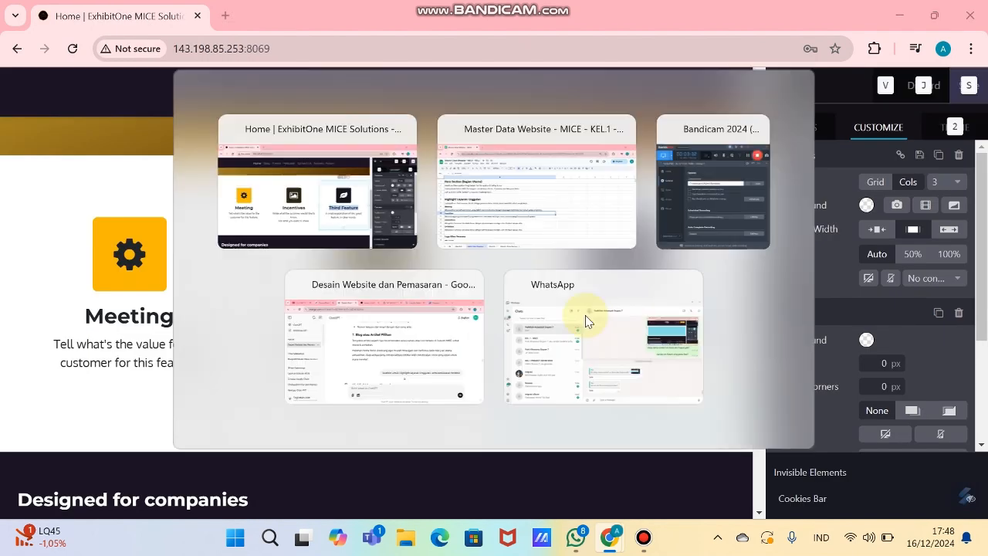
{"action": "type", "text": "Conventions"}
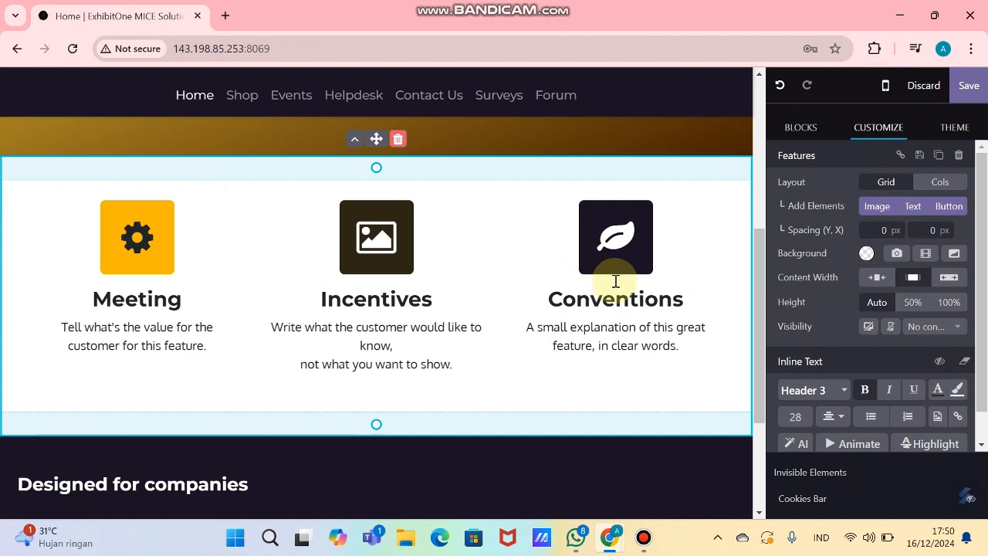
{"action": "left_click", "coordinate": [936, 183]}
{"action": "left_click", "coordinate": [968, 186]}
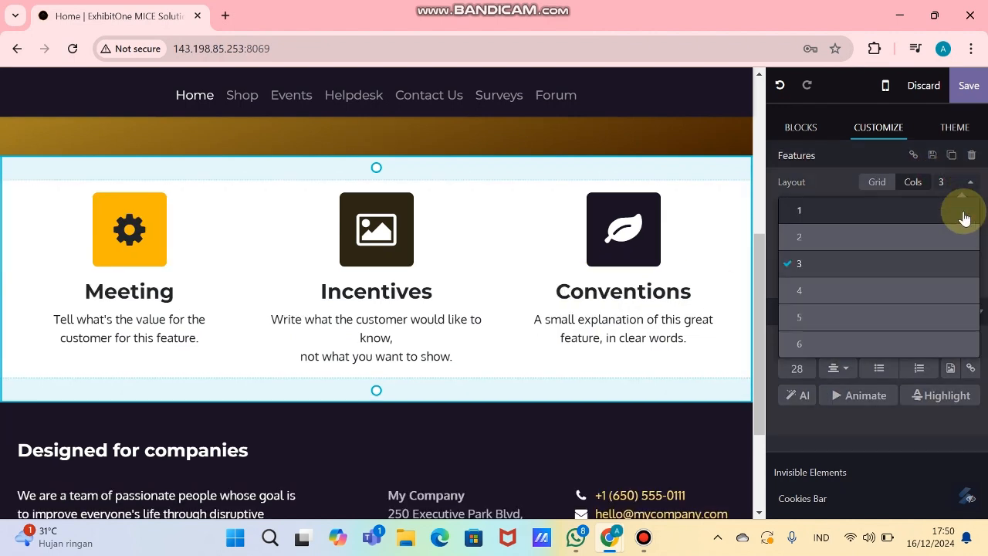
{"action": "left_click", "coordinate": [894, 291]}
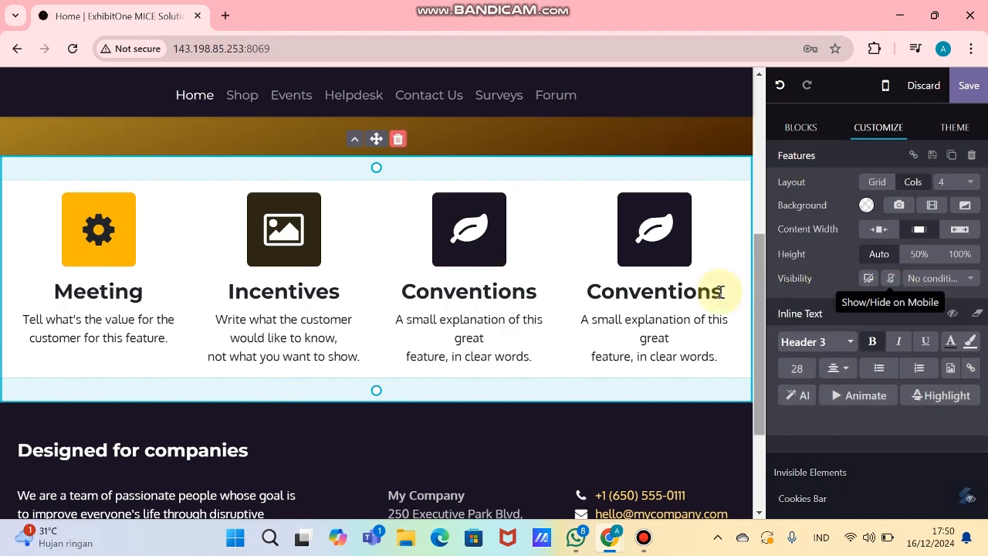
Step: Replace the fourth column's duplicate heading with 'Exhibitions' from cell A14
{"action": "double_click", "coordinate": [657, 297]}
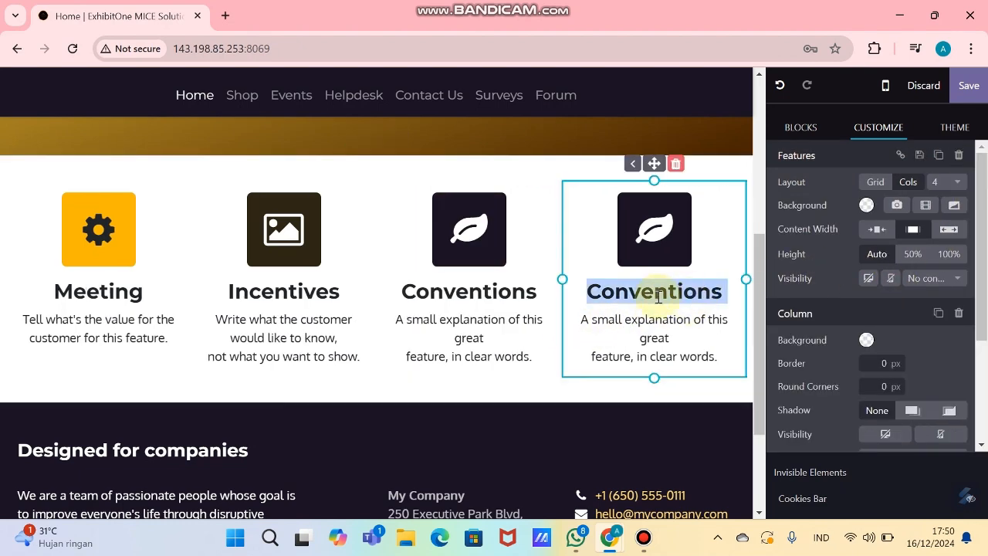
{"action": "key", "text": "alt+Tab"}
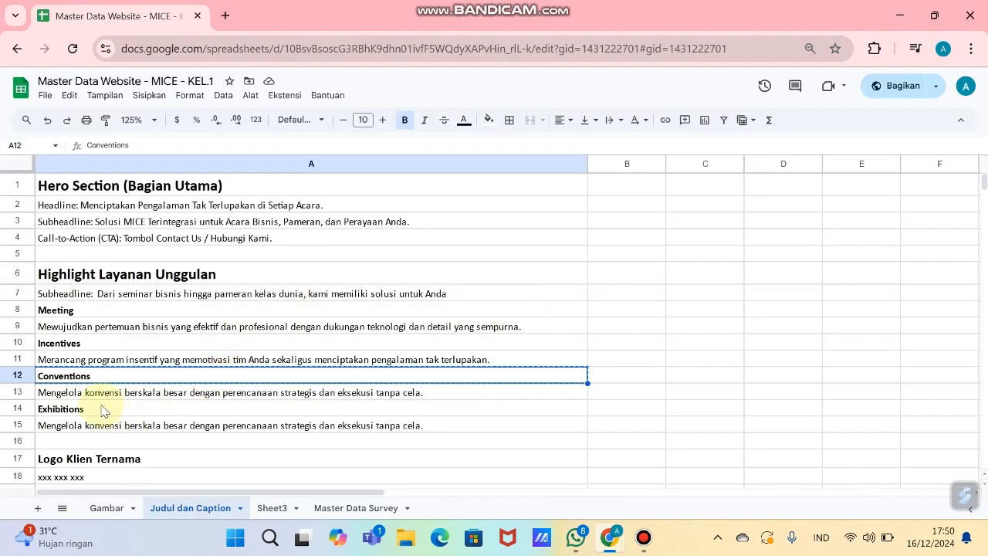
{"action": "left_click", "coordinate": [103, 409]}
{"action": "key", "text": "alt+Tab"}
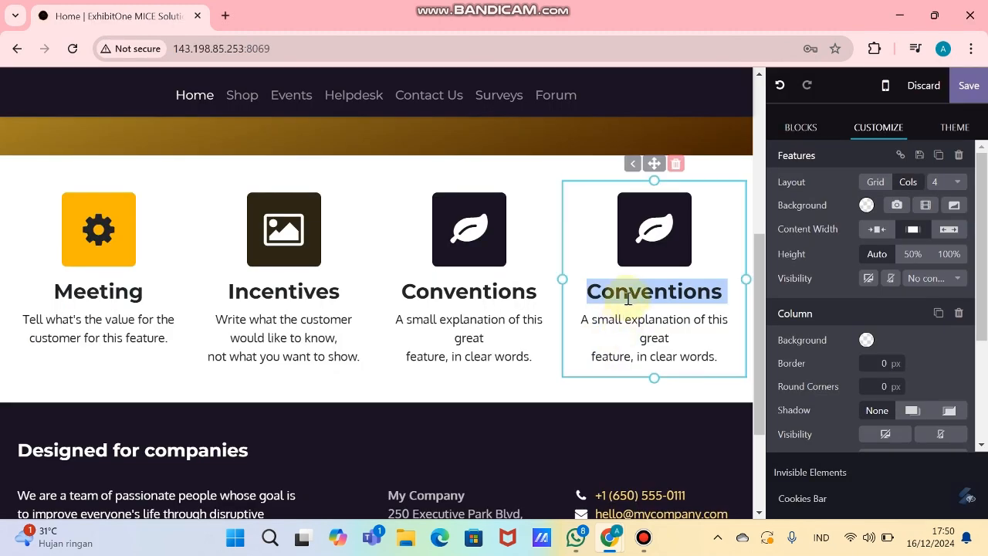
{"action": "type", "text": "Exhibitions"}
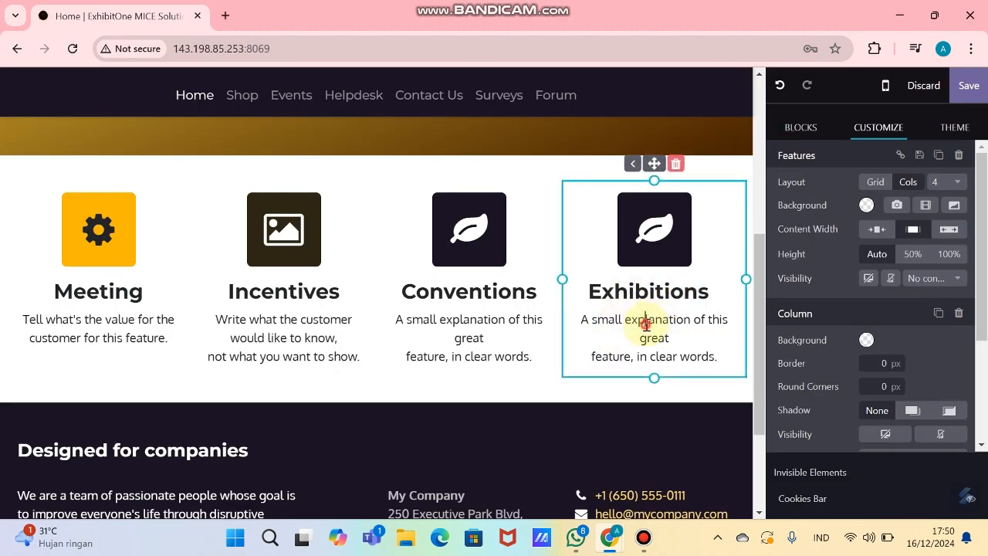
{"action": "triple_click", "coordinate": [645, 324]}
{"action": "triple_click", "coordinate": [125, 337]}
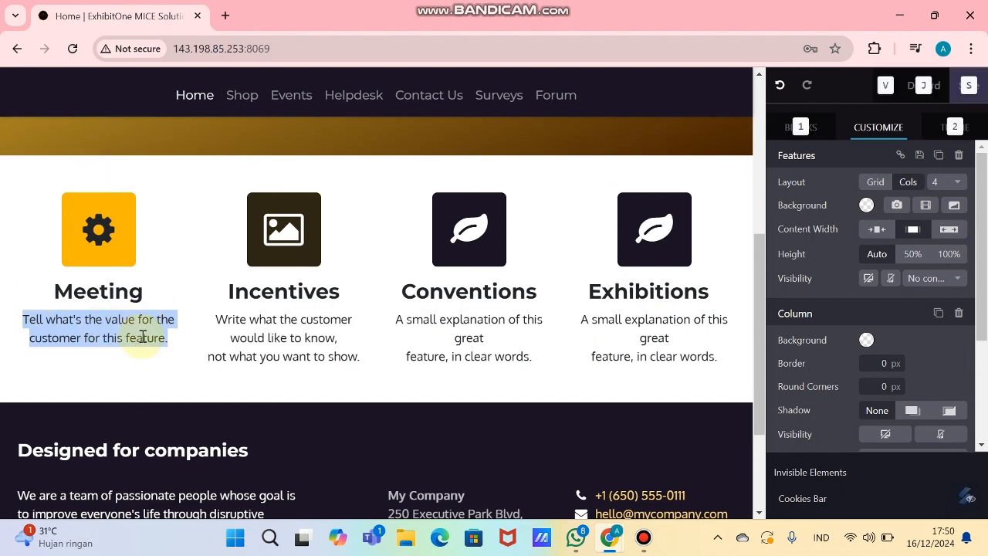
Step: Paste the Meeting description from cell A9 into the first column
{"action": "key", "text": "alt+Tab"}
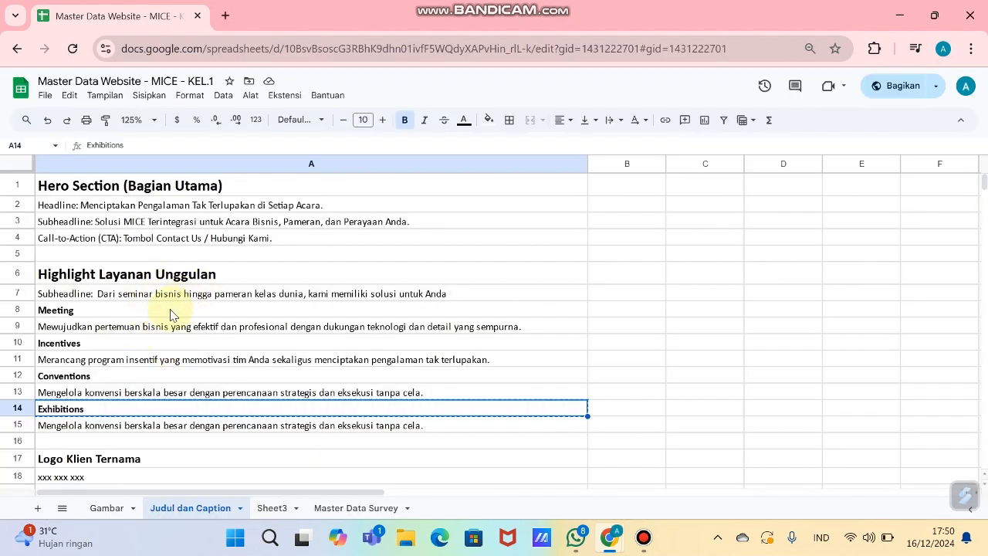
{"action": "left_click", "coordinate": [149, 327]}
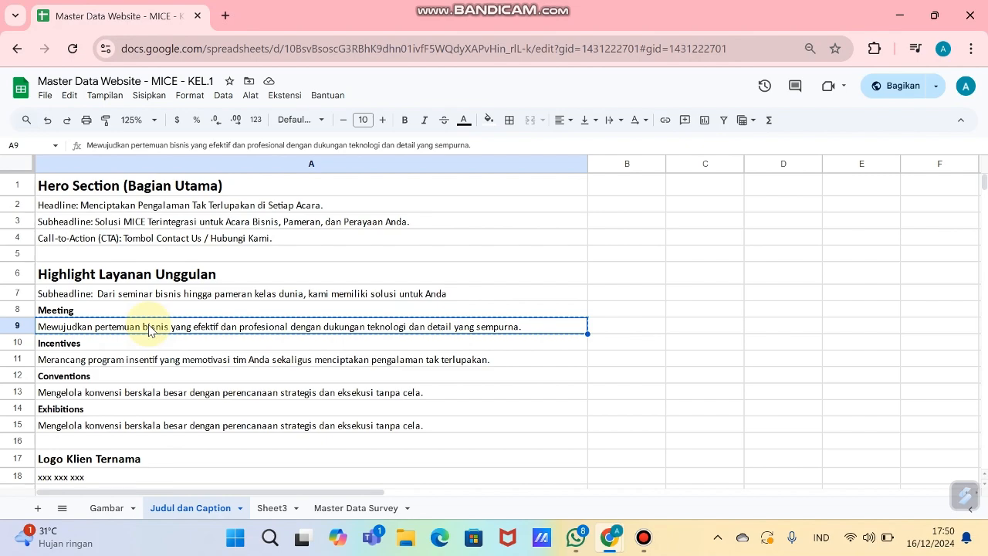
{"action": "key", "text": "alt+Tab"}
{"action": "type", "text": "Mewujudkan pertemuan bisnis yang efektif dan profesional dengan dukungan teknologi dan detail yang sempurna."}
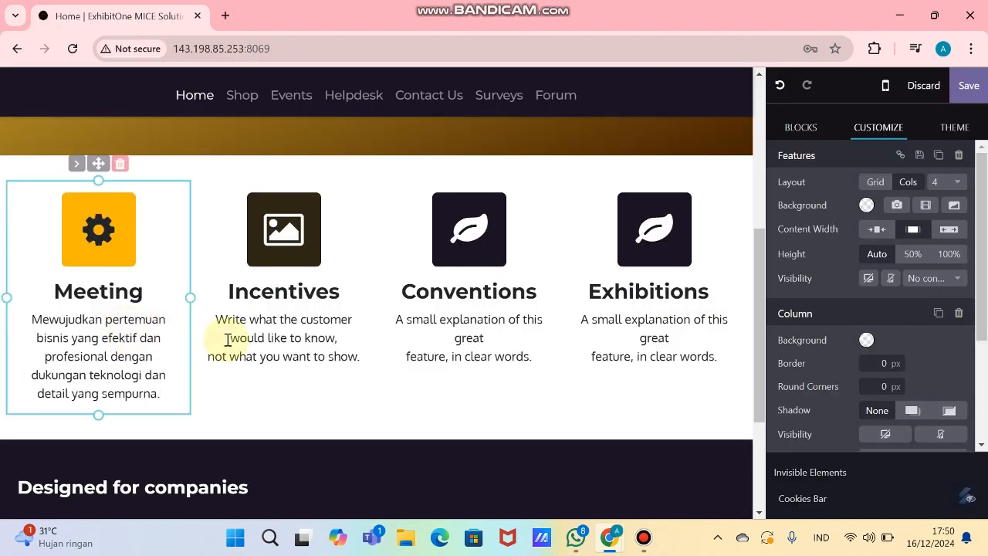
Step: Copy the Conventions description from the sheet into the Conventions column
{"action": "key", "text": "alt+Tab"}
{"action": "left_click", "coordinate": [150, 392]}
{"action": "key", "text": "ctrl+c"}
{"action": "key", "text": "alt+Tab"}
{"action": "key", "text": "ctrl+v"}
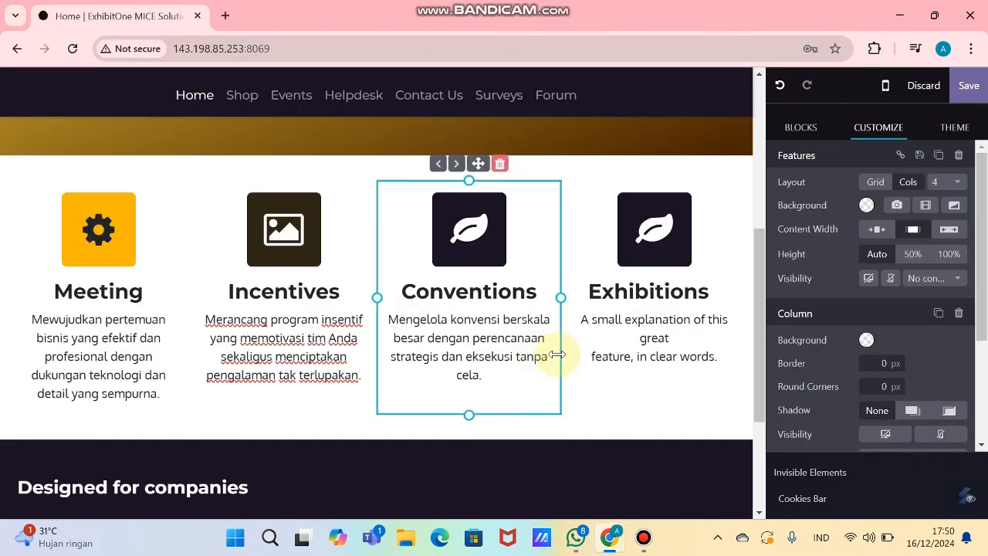
Step: Paste the A15 description into the Exhibitions column and review the Conventions text
{"action": "key", "text": "alt+Tab"}
{"action": "left_click", "coordinate": [514, 426]}
{"action": "key", "text": "ctrl+c"}
{"action": "key", "text": "alt+Tab"}
{"action": "key", "text": "ctrl+v"}
{"action": "left_click", "coordinate": [487, 378]}
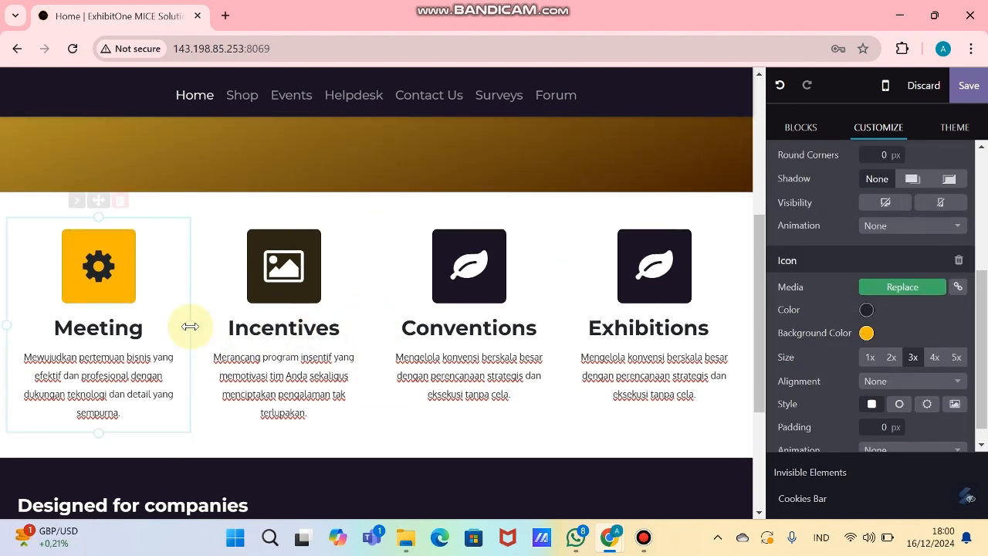
{"action": "left_click", "coordinate": [90, 288]}
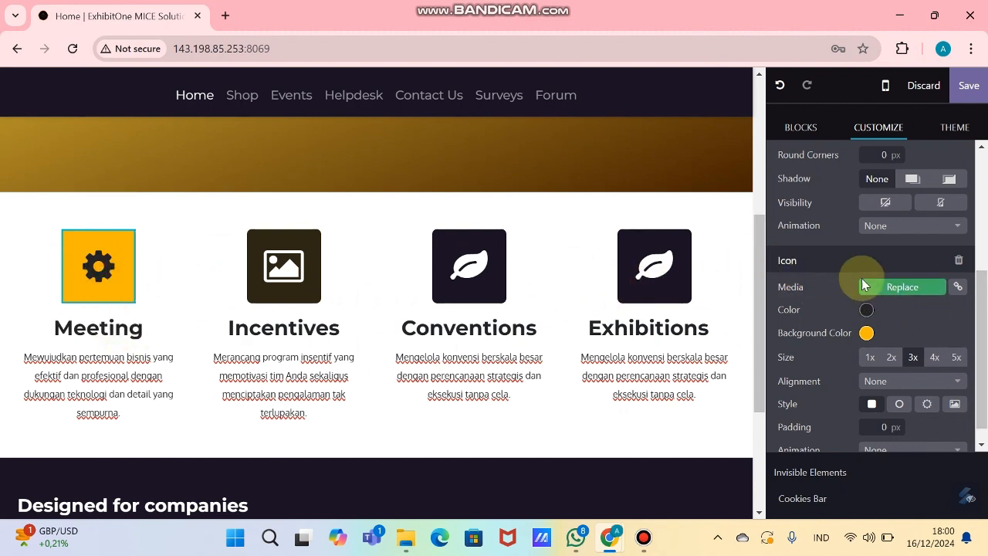
Step: Replace the Meeting feature icon with the uploaded meeting logo image and shrink it to 50%
{"action": "left_click", "coordinate": [888, 288]}
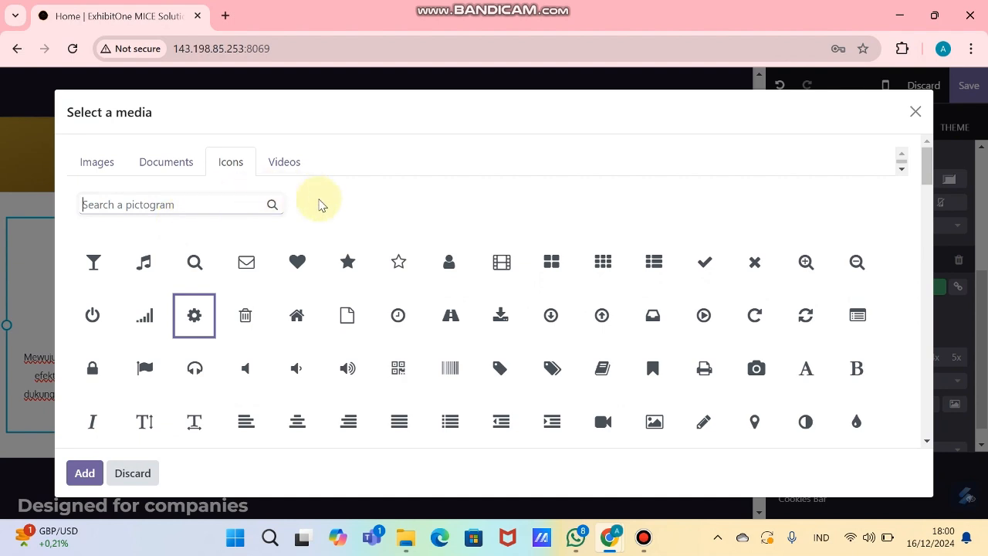
{"action": "scroll", "coordinate": [555, 342], "scroll_direction": "down", "scroll_amount": 2}
{"action": "scroll", "coordinate": [593, 342], "scroll_direction": "up", "scroll_amount": 2}
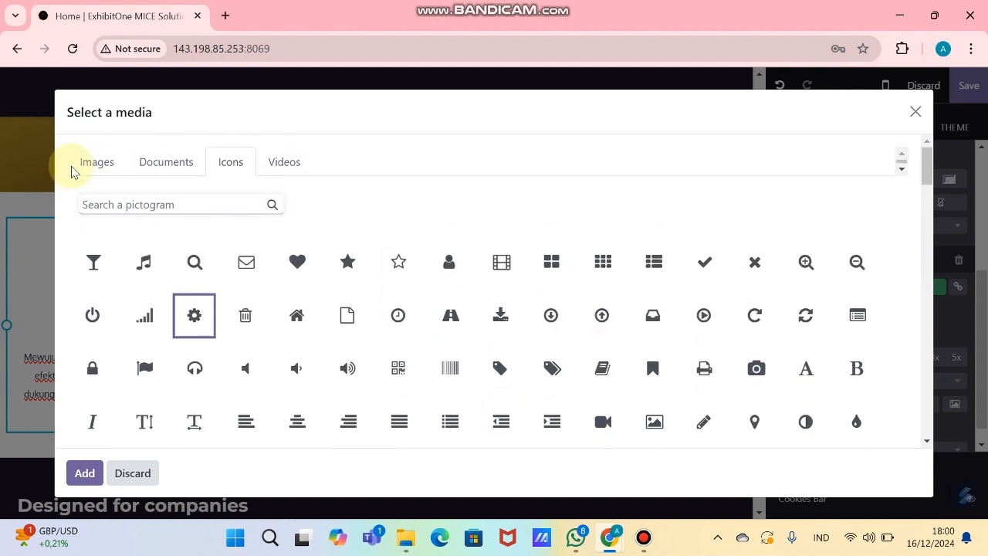
{"action": "left_click", "coordinate": [96, 162]}
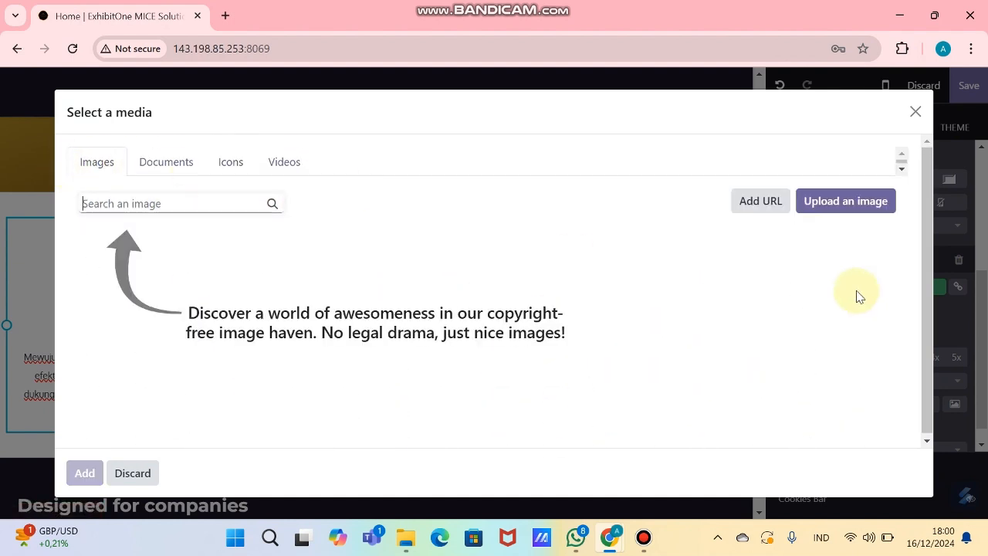
{"action": "left_click", "coordinate": [849, 206]}
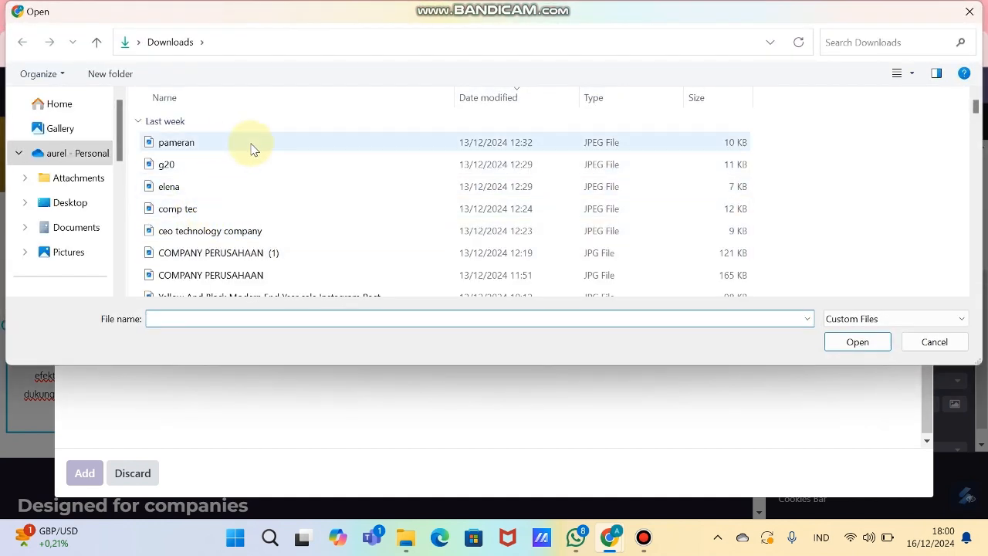
{"action": "scroll", "coordinate": [294, 227], "scroll_direction": "down", "scroll_amount": 2}
{"action": "scroll", "coordinate": [706, 194], "scroll_direction": "up", "scroll_amount": 2, "text": "ctrl"}
{"action": "scroll", "coordinate": [690, 203], "scroll_direction": "down", "scroll_amount": 3}
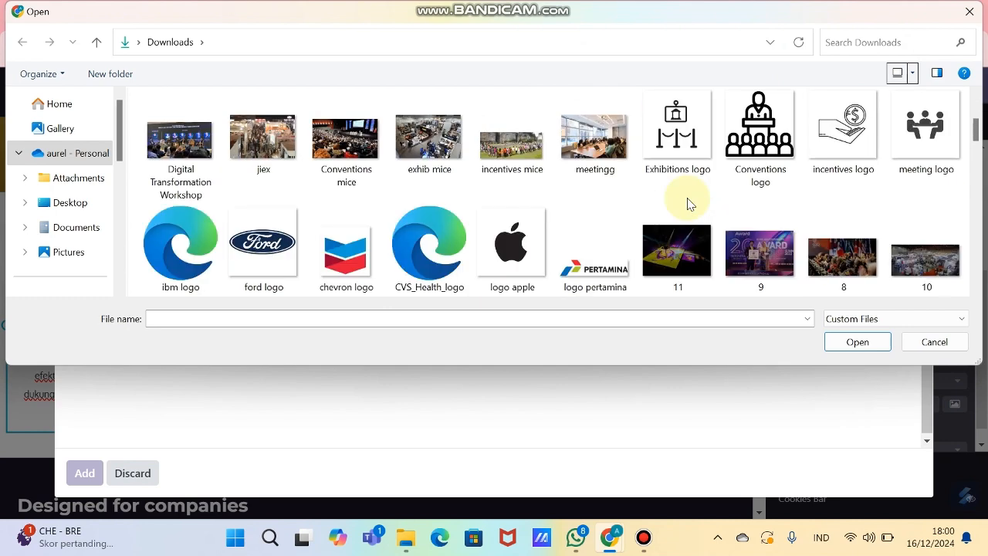
{"action": "left_click", "coordinate": [697, 148]}
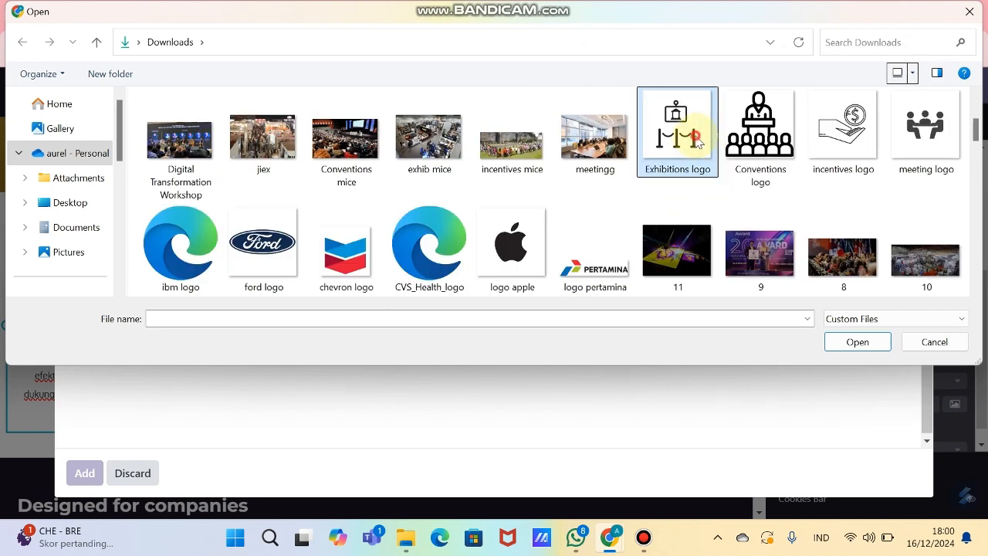
{"action": "left_click", "coordinate": [912, 156]}
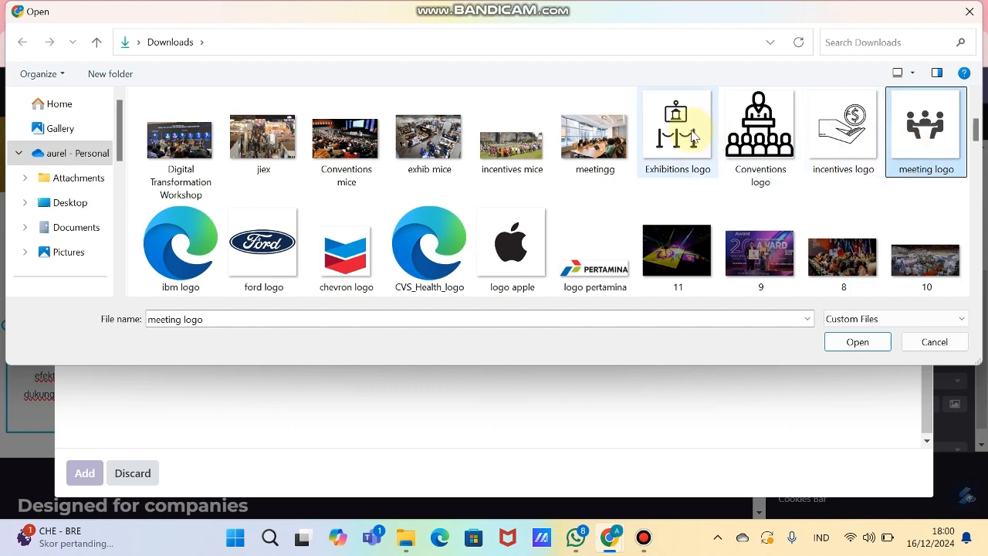
{"action": "double_click", "coordinate": [912, 154]}
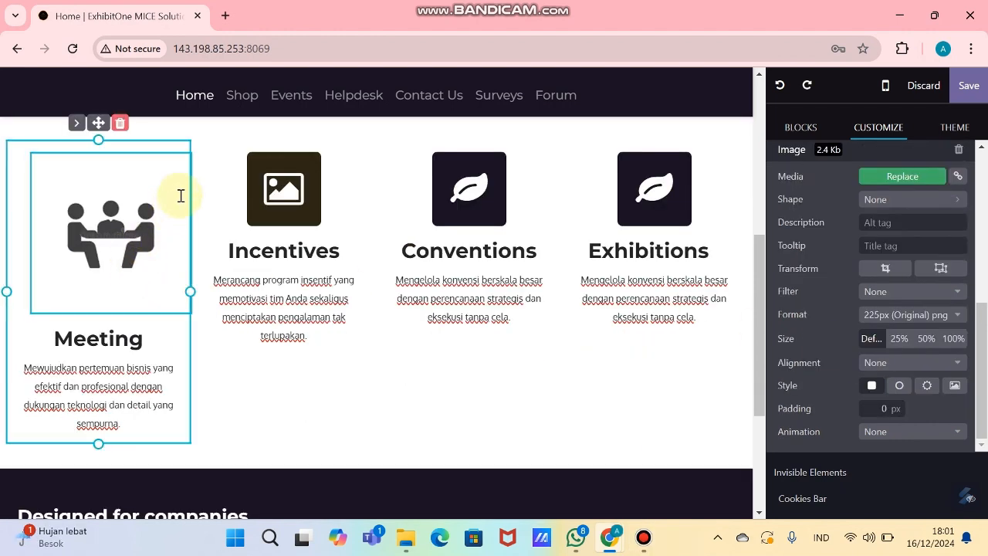
{"action": "left_click", "coordinate": [924, 339]}
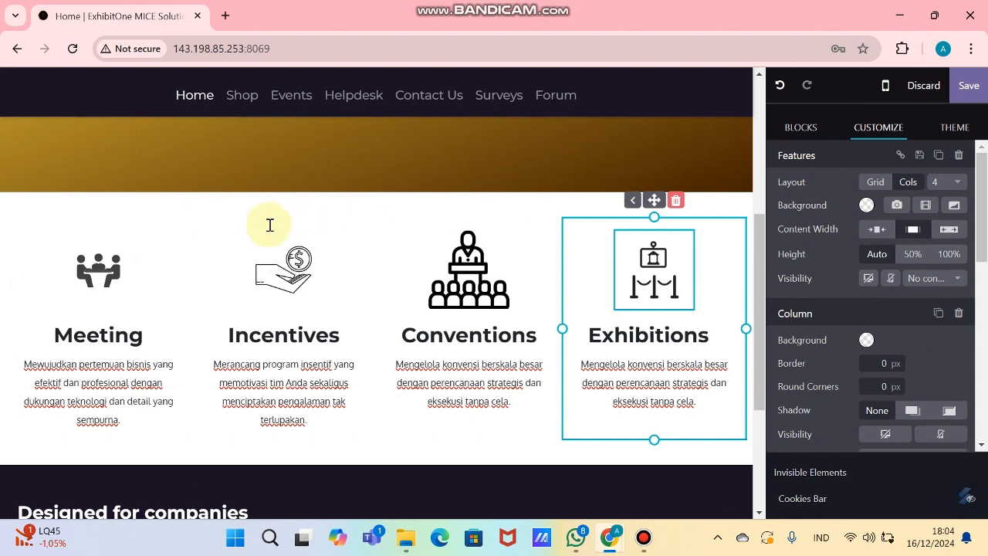
Step: Insert a Title block above the features and make its heading 'Layanan Unggulan' from the spreadsheet
{"action": "left_click", "coordinate": [803, 127]}
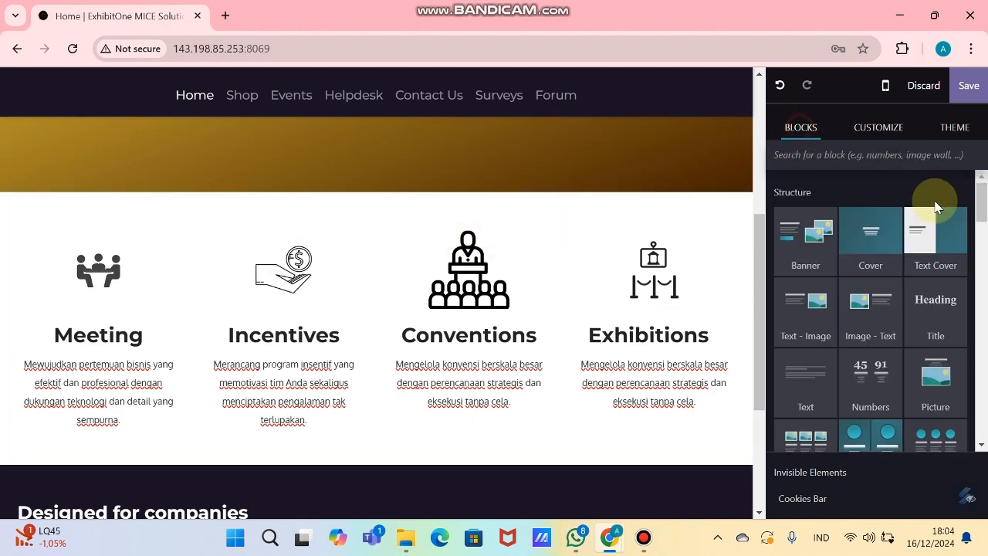
{"action": "left_click_drag", "start_coordinate": [935, 323], "coordinate": [435, 240]}
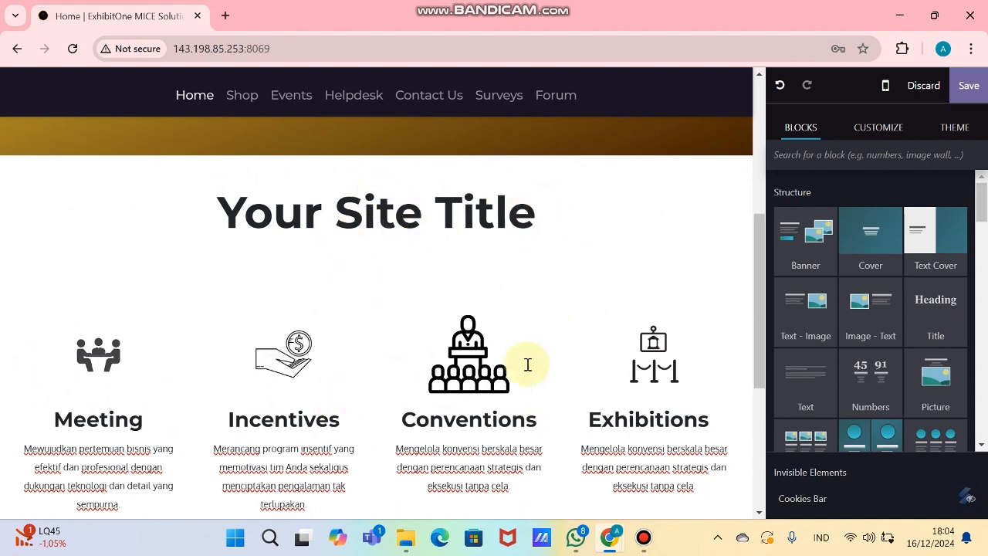
{"action": "key", "text": "alt+Tab"}
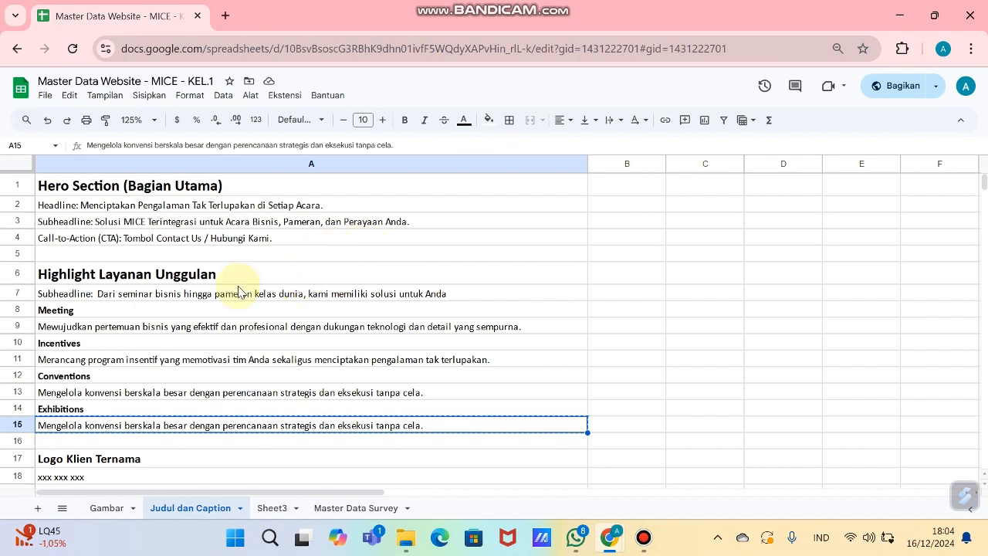
{"action": "left_click", "coordinate": [188, 279]}
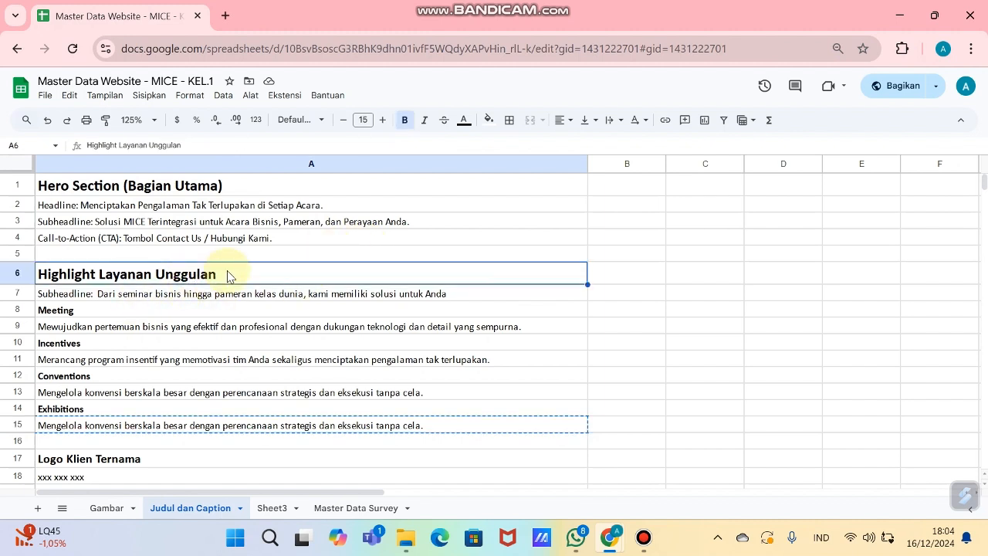
{"action": "key", "text": "alt+Tab"}
{"action": "triple_click", "coordinate": [435, 228]}
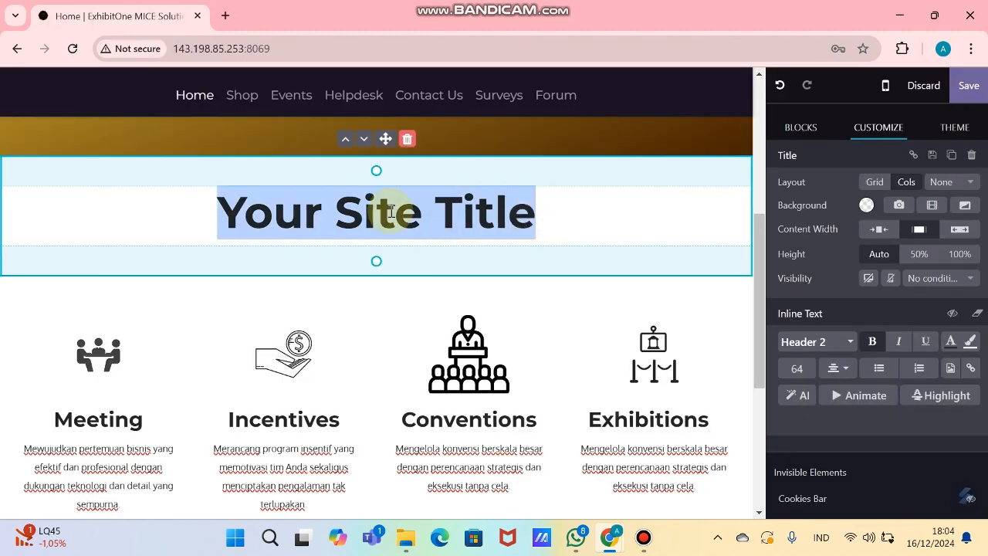
{"action": "key", "text": "ctrl+v"}
{"action": "left_click_drag", "start_coordinate": [298, 213], "coordinate": [33, 210]}
{"action": "key", "text": "BackSpace"}
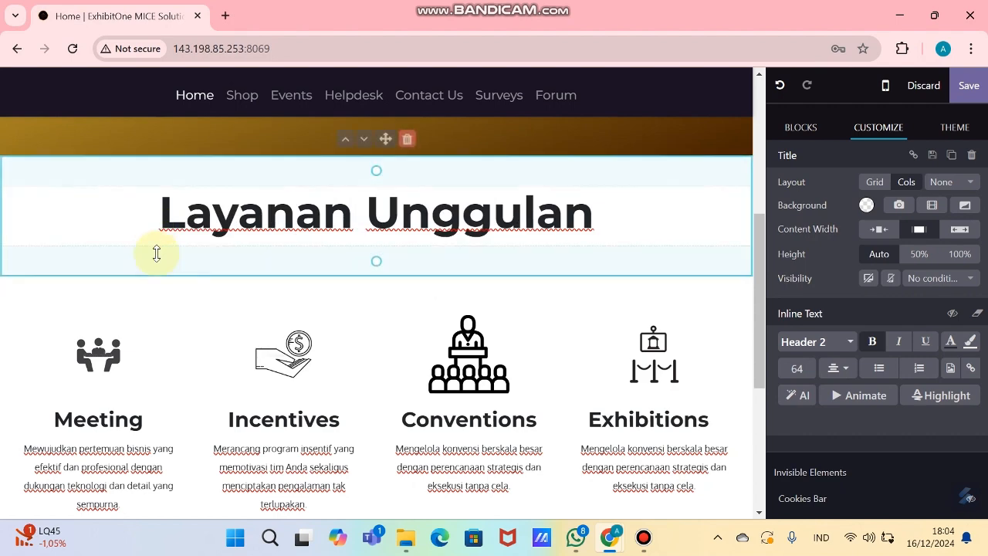
Step: Add the 'Dari seminar bisnis…' subheadline under the title at font size 18
{"action": "key", "text": "Return"}
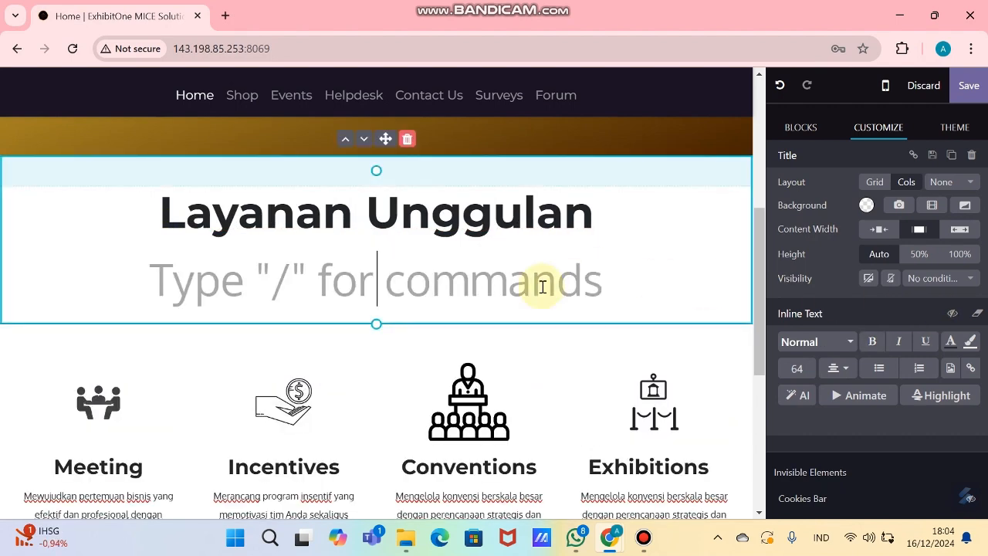
{"action": "key", "text": "alt"}
{"action": "key", "text": "alt+Tab"}
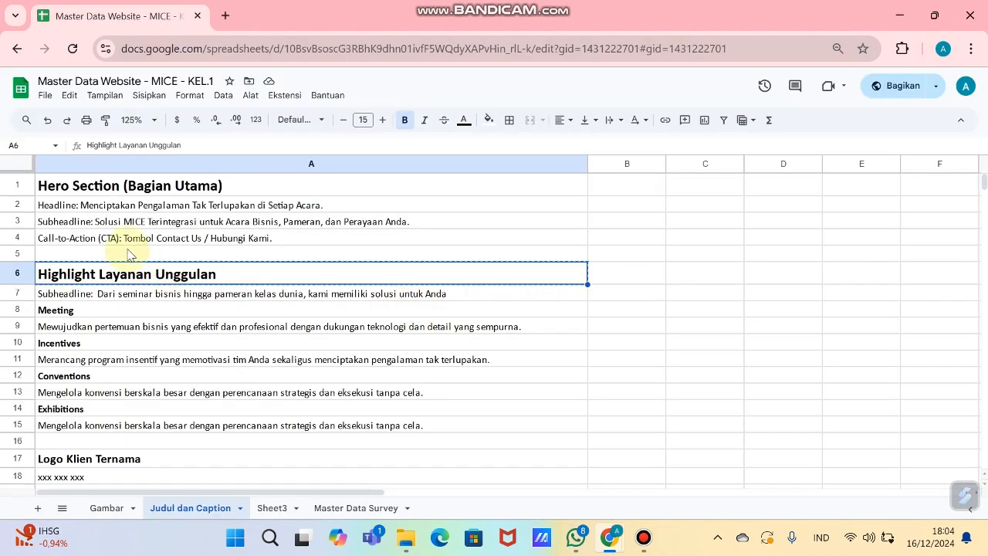
{"action": "left_click", "coordinate": [101, 296]}
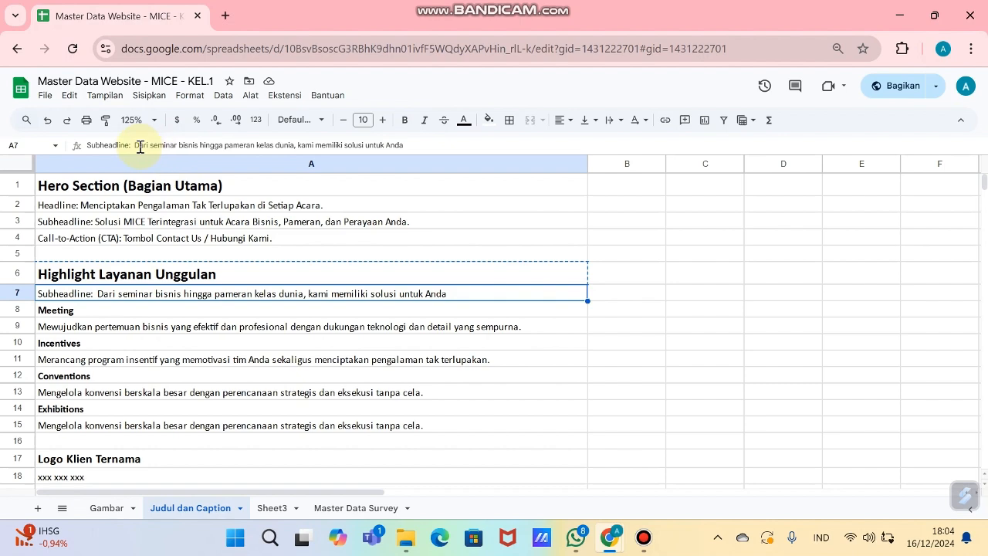
{"action": "left_click_drag", "start_coordinate": [135, 145], "coordinate": [375, 141]}
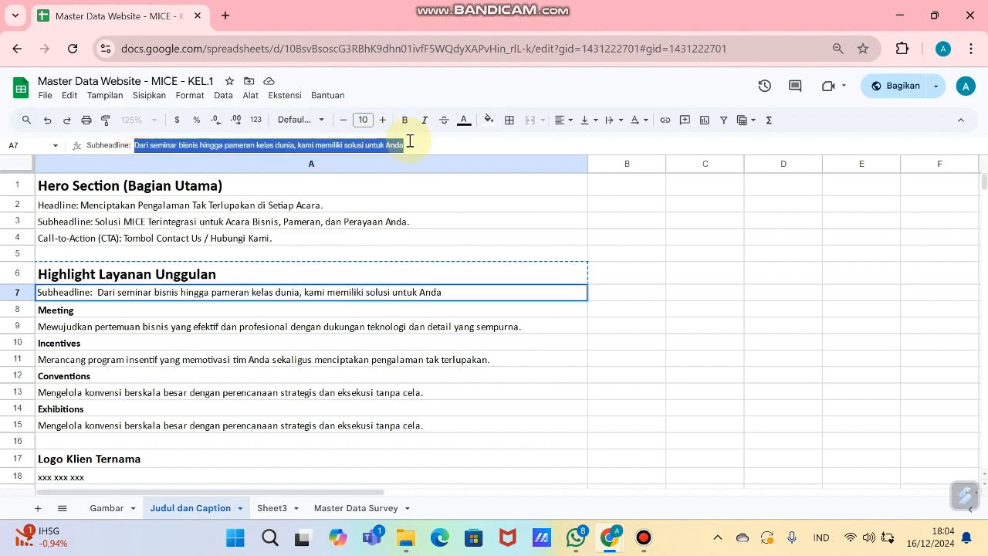
{"action": "key", "text": "ctrl+c"}
{"action": "key", "text": "alt+Tab"}
{"action": "key", "text": "ctrl+v"}
{"action": "triple_click", "coordinate": [449, 408]}
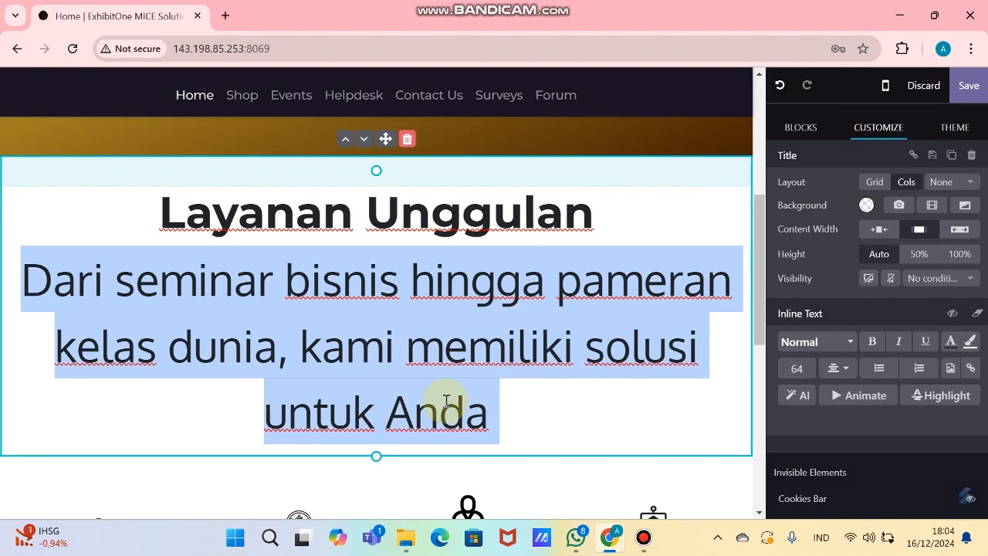
{"action": "left_click", "coordinate": [805, 371]}
{"action": "type", "text": "20"}
{"action": "key", "text": "Return"}
{"action": "type", "text": "18"}
{"action": "left_click", "coordinate": [513, 268]}
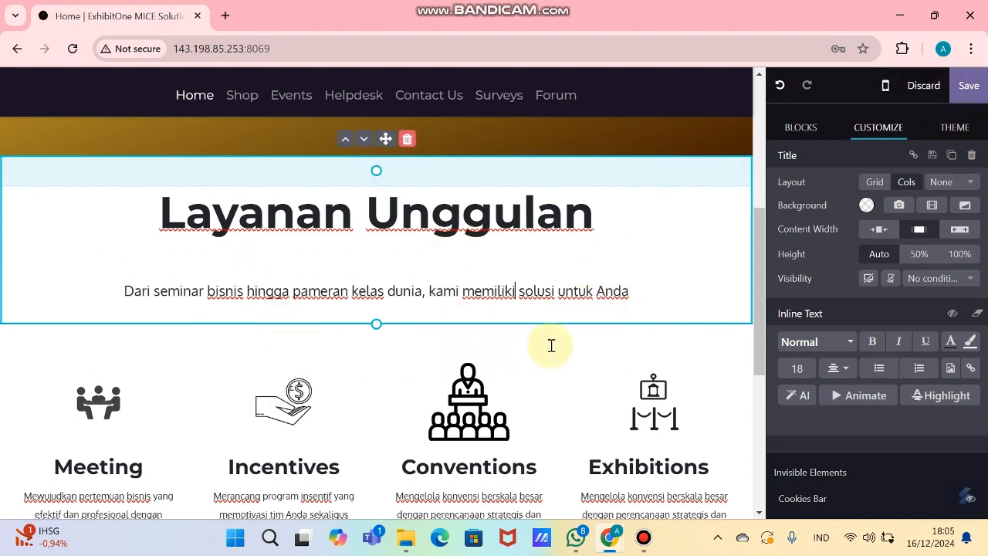
Step: Save the homepage and review the saved Layanan Unggulan section above the four features
{"action": "left_click", "coordinate": [979, 89]}
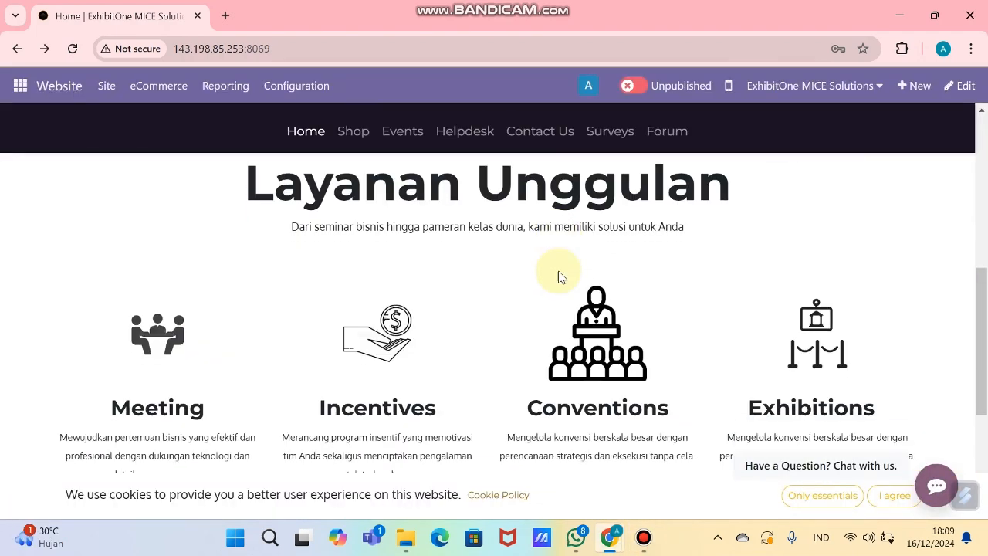
{"action": "scroll", "coordinate": [559, 272], "scroll_direction": "up", "scroll_amount": 1}
{"action": "key", "text": "alt+Tab"}
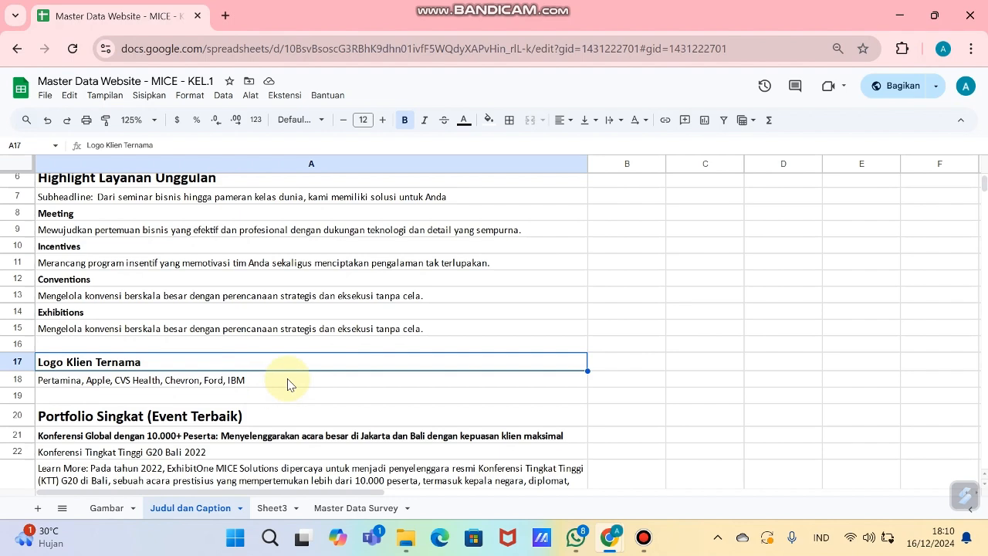
{"action": "key", "text": "alt+Tab"}
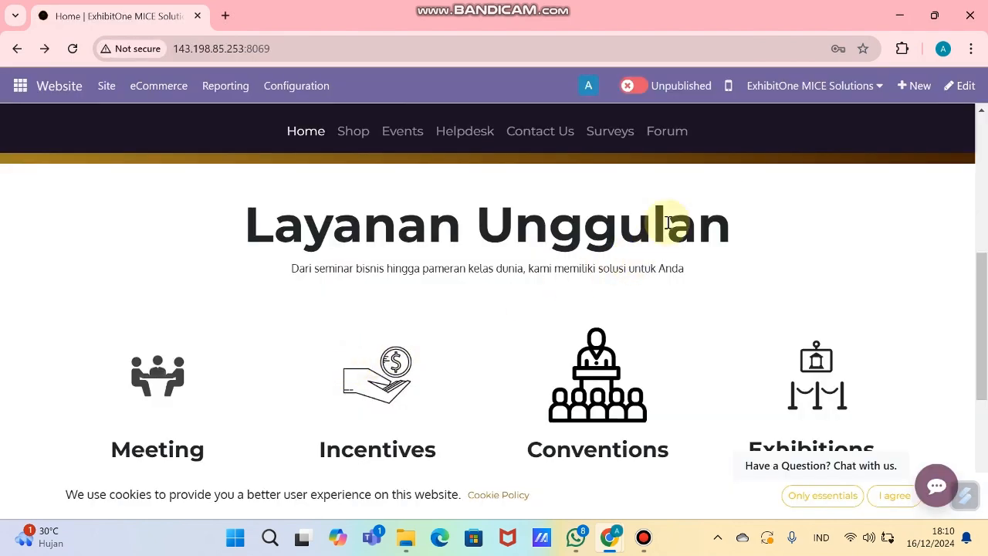
Step: Drag the References logo block in below the four service features
{"action": "left_click", "coordinate": [960, 86]}
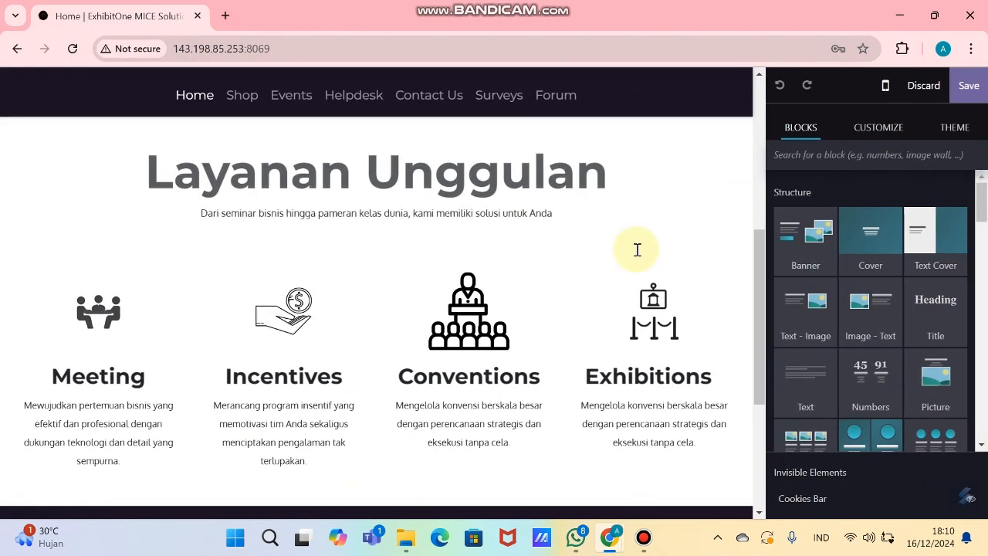
{"action": "scroll", "coordinate": [633, 263], "scroll_direction": "down", "scroll_amount": 1}
{"action": "scroll", "coordinate": [633, 274], "scroll_direction": "down", "scroll_amount": 1}
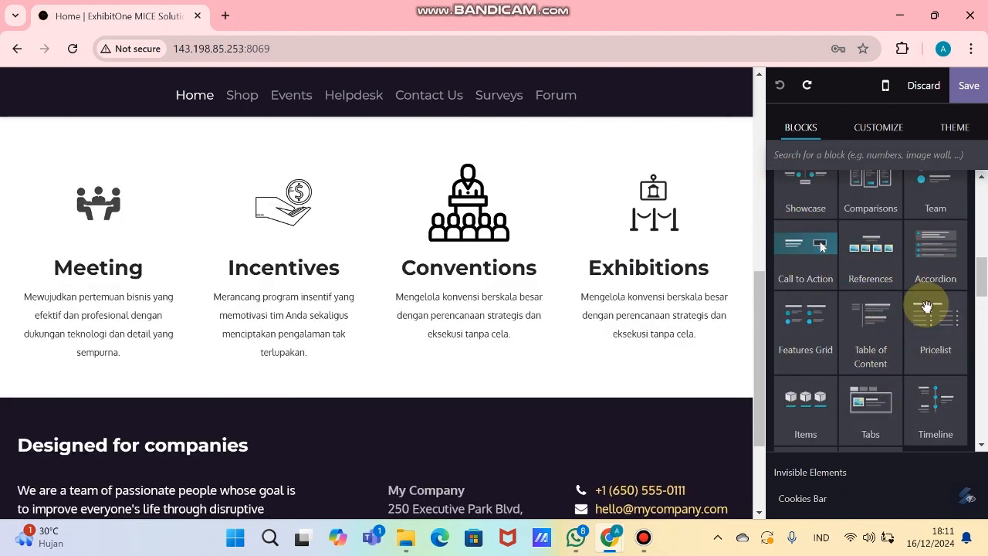
{"action": "left_click_drag", "start_coordinate": [882, 255], "coordinate": [440, 431]}
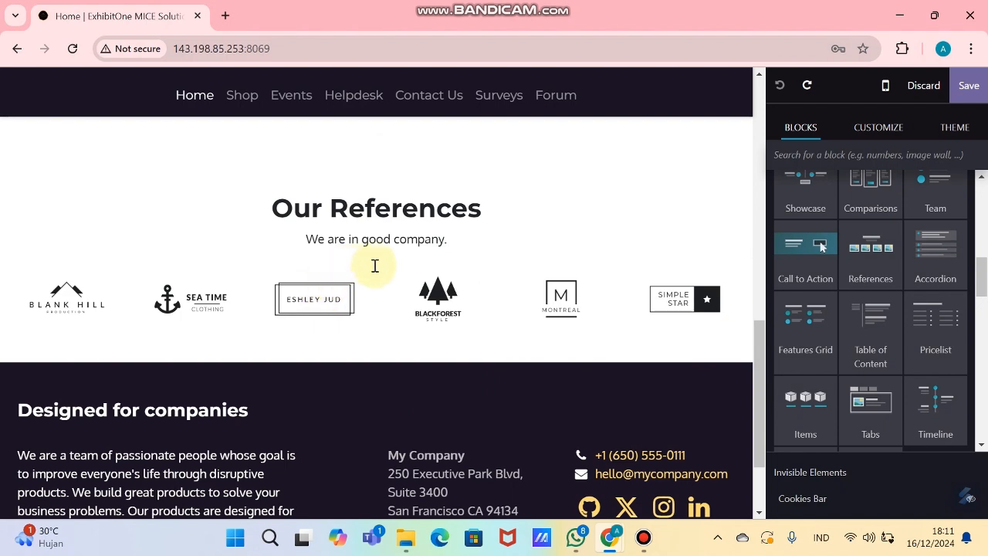
{"action": "scroll", "coordinate": [374, 266], "scroll_direction": "up", "scroll_amount": 2}
{"action": "triple_click", "coordinate": [454, 360]}
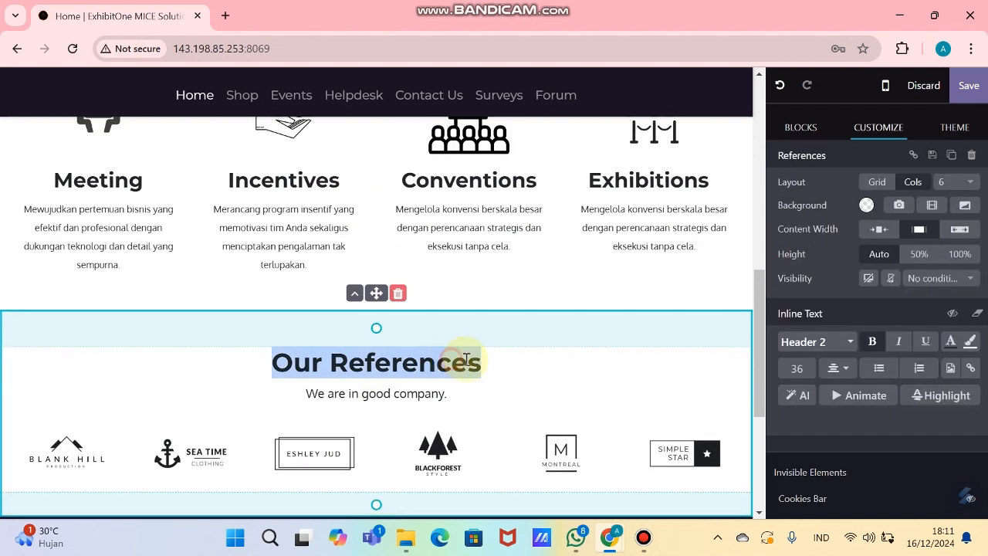
Step: Rename the 'Our References' heading to 'Our Clients'
{"action": "left_click", "coordinate": [522, 373]}
{"action": "key", "text": "BackSpace"}
{"action": "key", "text": "BackSpace"}
{"action": "key", "text": "BackSpace"}
{"action": "key", "text": "BackSpace"}
{"action": "key", "text": "BackSpace"}
{"action": "key", "text": "BackSpace"}
{"action": "key", "text": "BackSpace"}
{"action": "key", "text": "BackSpace"}
{"action": "key", "text": "BackSpace"}
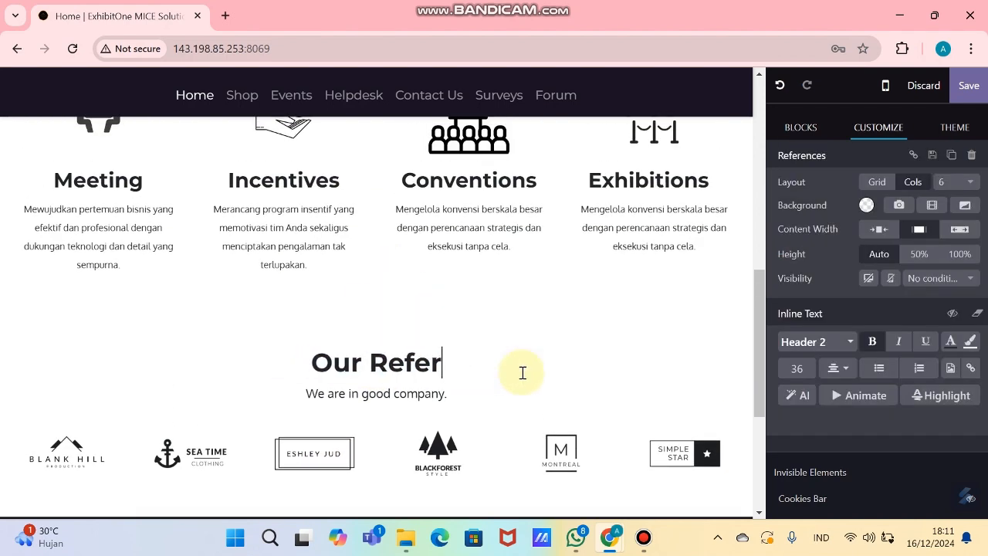
{"action": "type", "text": "Clien"}
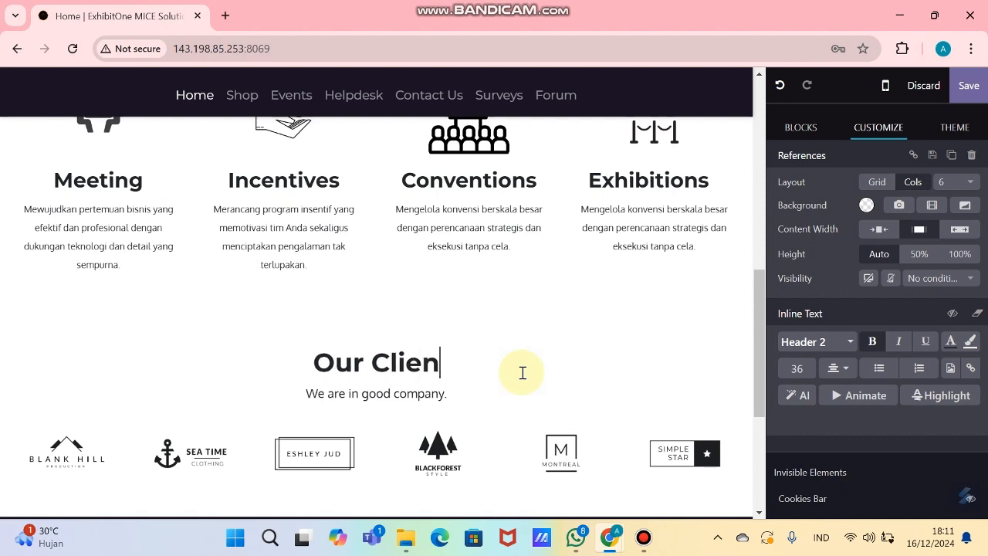
{"action": "type", "text": "ts"}
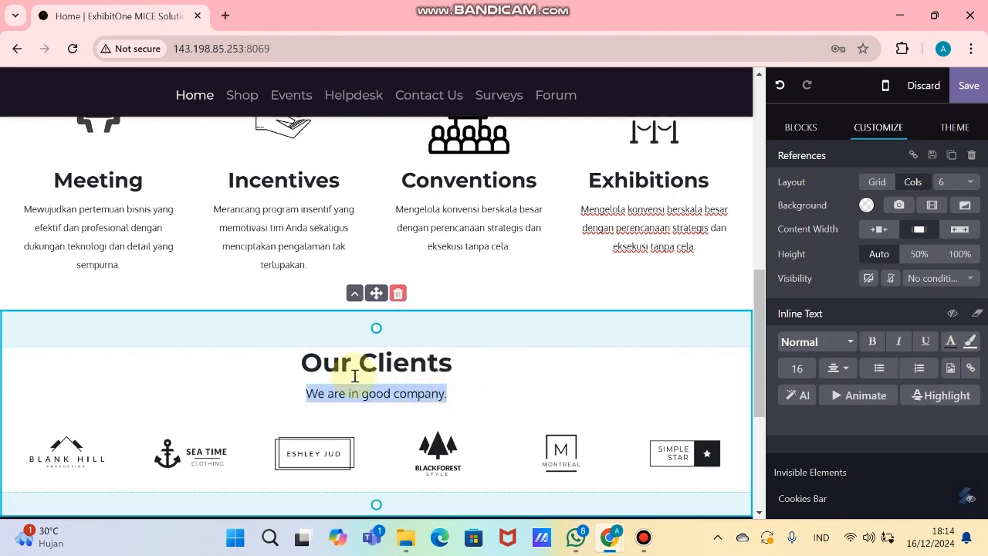
Step: Paste 'We did a great job with these companies. You can be next to work with!' as the subtitle
{"action": "key", "text": "alt+Tab"}
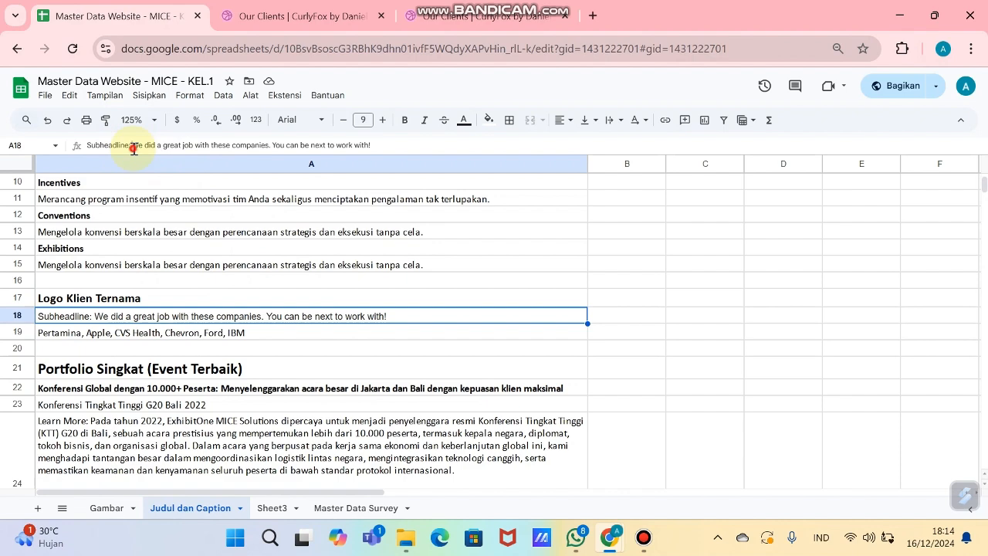
{"action": "left_click_drag", "start_coordinate": [132, 148], "coordinate": [353, 144]}
{"action": "key", "text": "alt+Tab"}
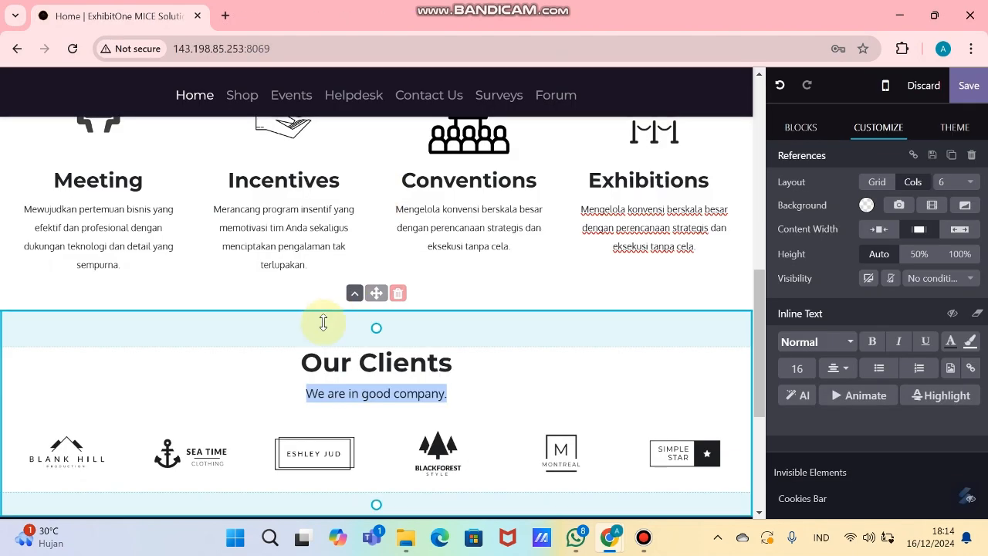
{"action": "left_click", "coordinate": [361, 393]}
{"action": "left_click_drag", "start_coordinate": [431, 391], "coordinate": [466, 391]}
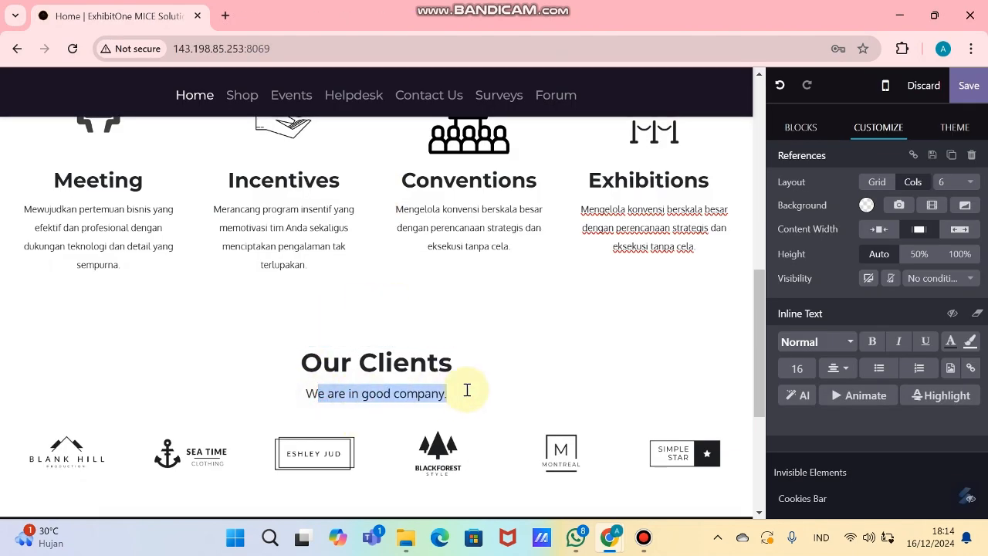
{"action": "key", "text": "ctrl+v"}
{"action": "key", "text": "BackSpace"}
{"action": "key", "text": "BackSpace"}
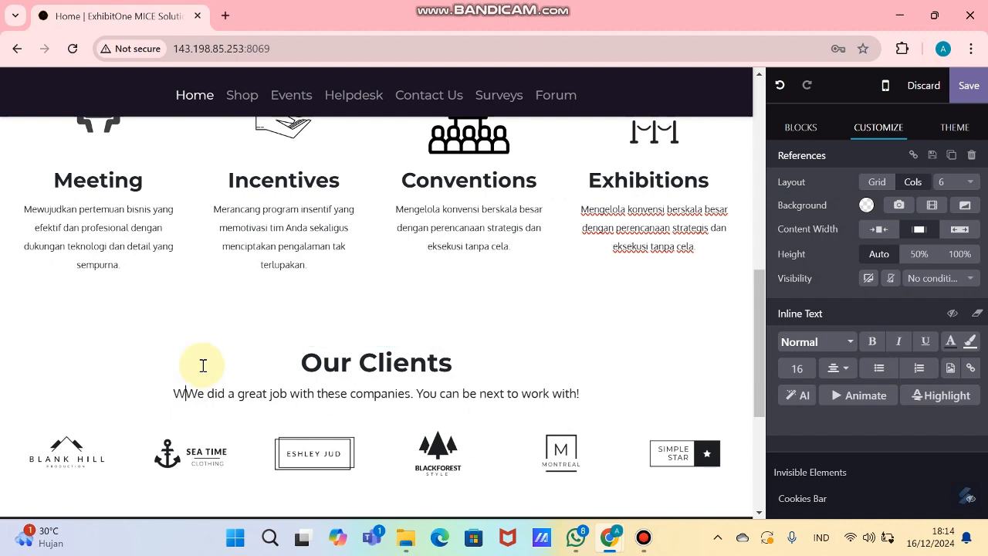
{"action": "scroll", "coordinate": [74, 386], "scroll_direction": "down", "scroll_amount": 1}
Step: Replace the Blank Hill placeholder logo with the uploaded Pertamina logo file
{"action": "left_click", "coordinate": [74, 386]}
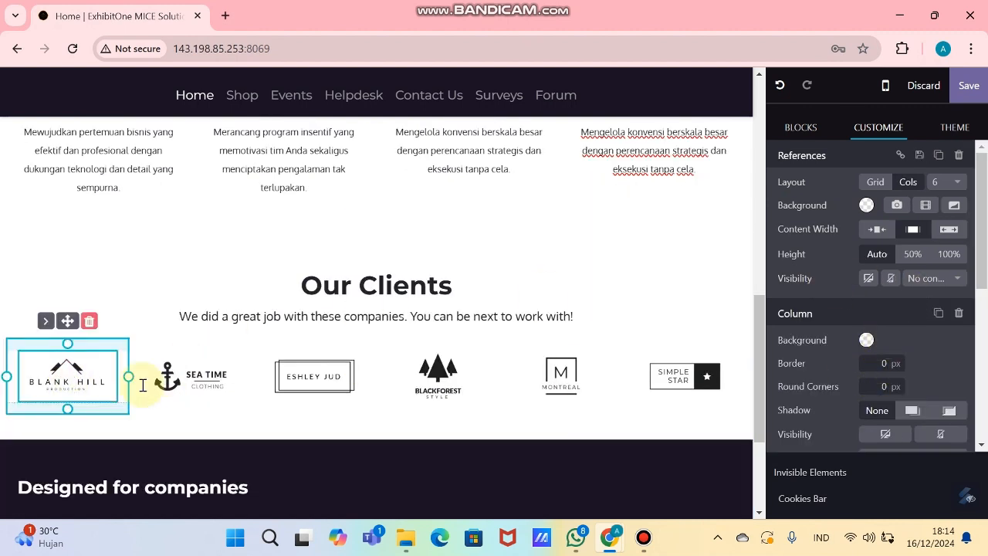
{"action": "scroll", "coordinate": [910, 325], "scroll_direction": "down", "scroll_amount": 3}
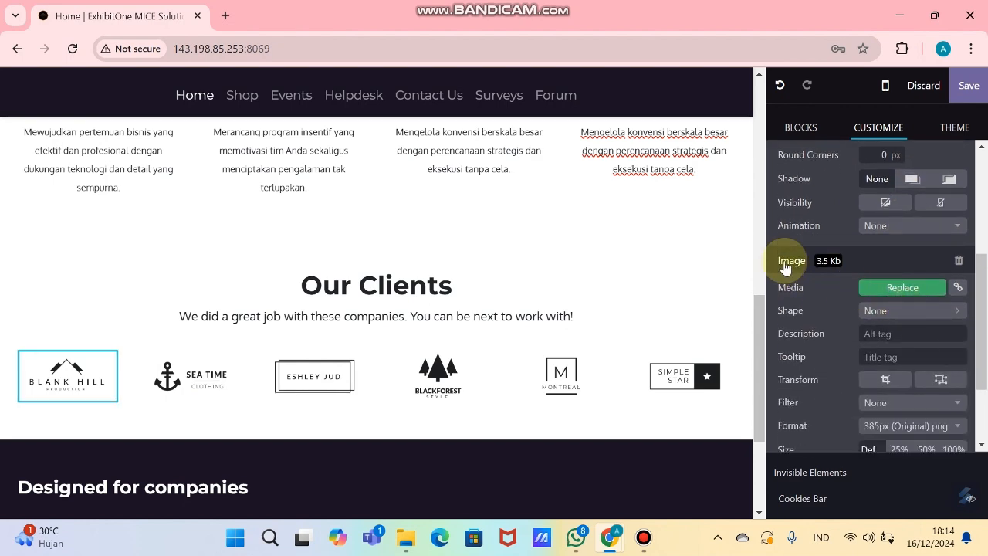
{"action": "left_click", "coordinate": [902, 287]}
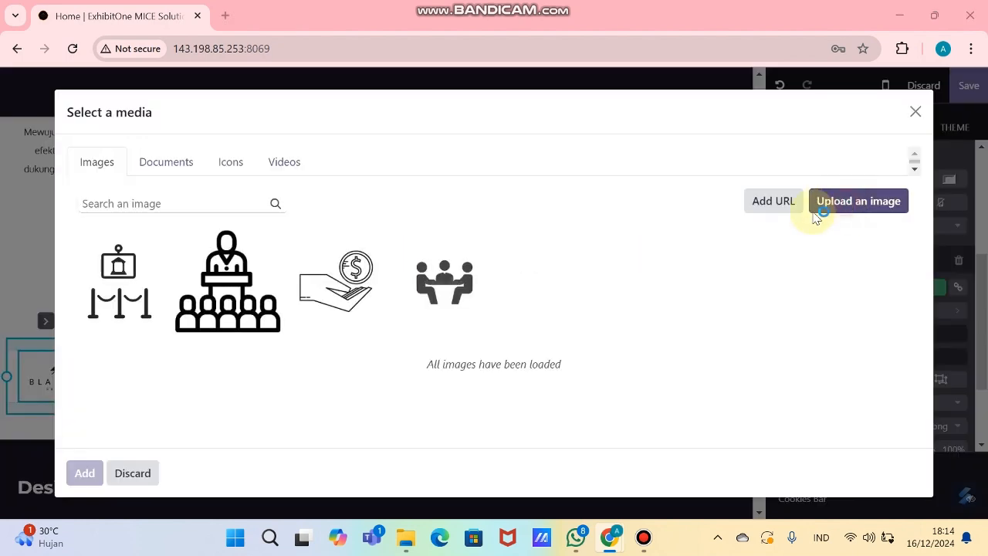
{"action": "left_click", "coordinate": [820, 207]}
{"action": "scroll", "coordinate": [626, 227], "scroll_direction": "down", "scroll_amount": 3}
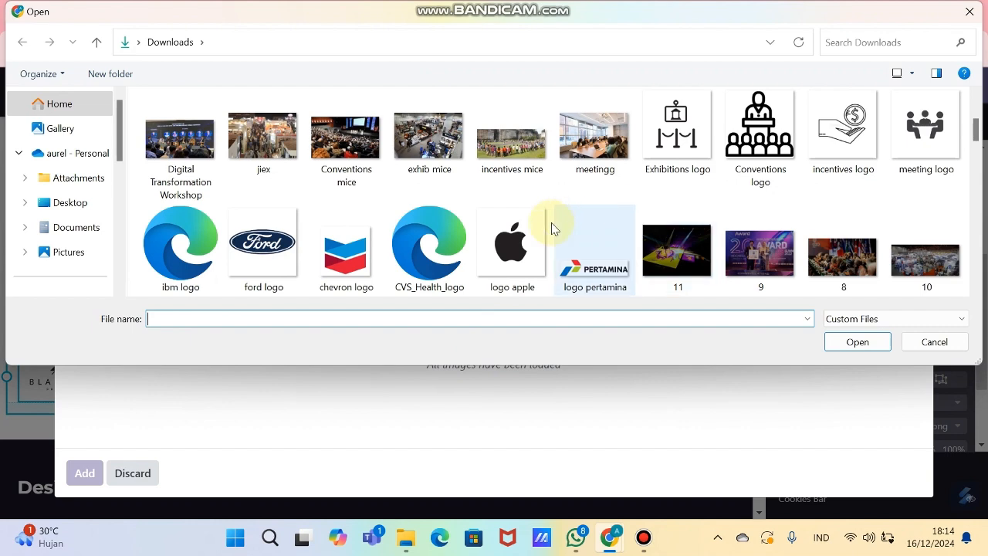
{"action": "left_click", "coordinate": [585, 259]}
{"action": "double_click", "coordinate": [584, 258]}
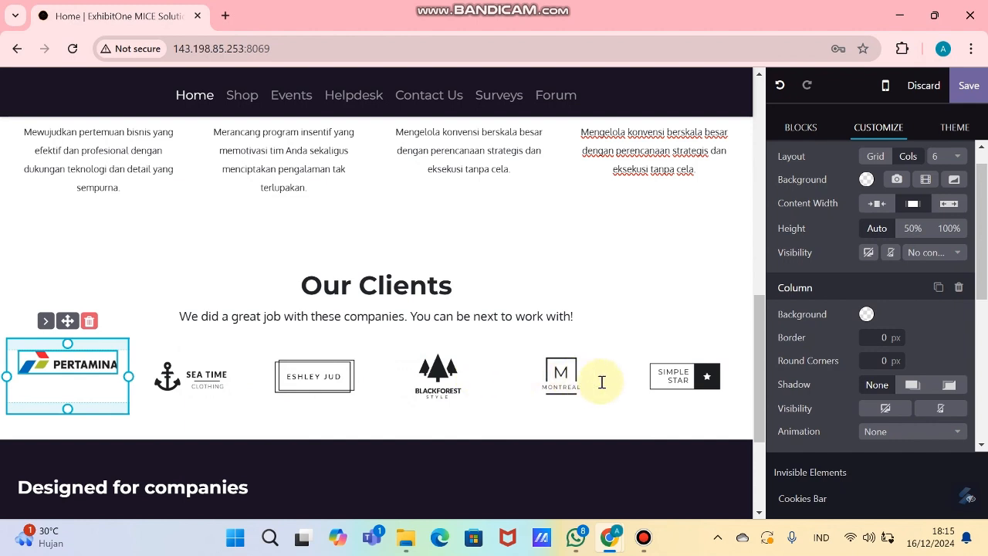
{"action": "left_click", "coordinate": [706, 415]}
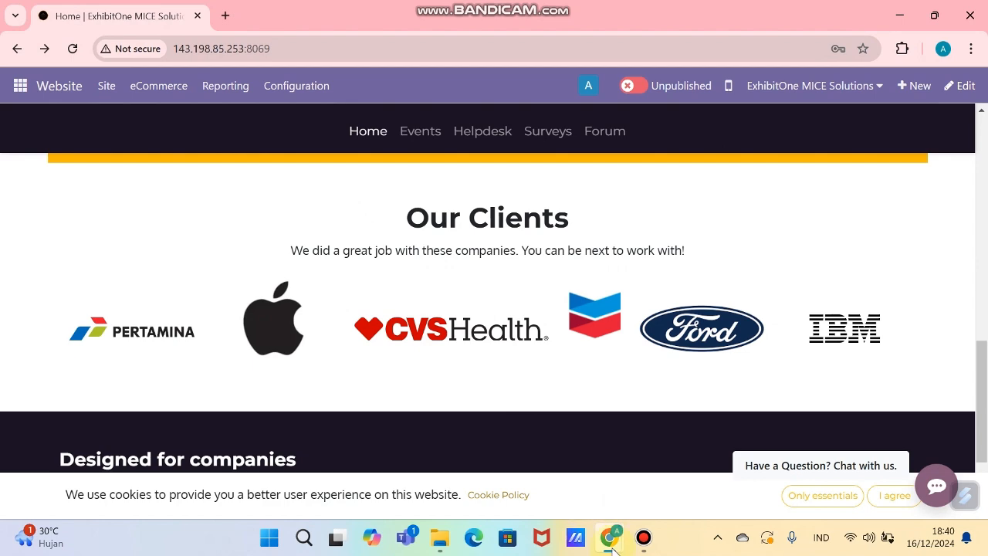
Step: Copy the portfolio headline from cell A22 of the Master Data Website spreadsheet
{"action": "mouse_move", "coordinate": [610, 538]}
{"action": "left_click", "coordinate": [739, 470]}
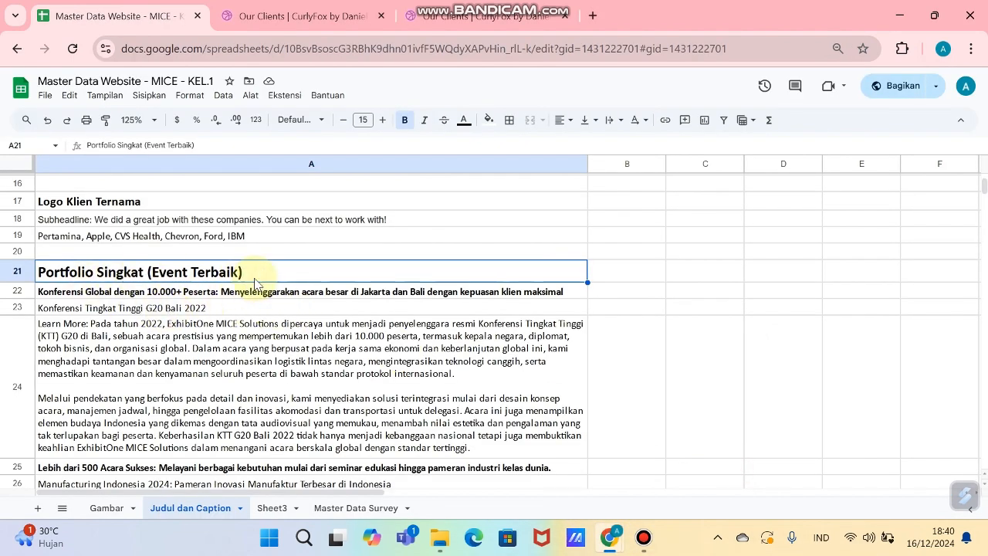
{"action": "left_click", "coordinate": [242, 298]}
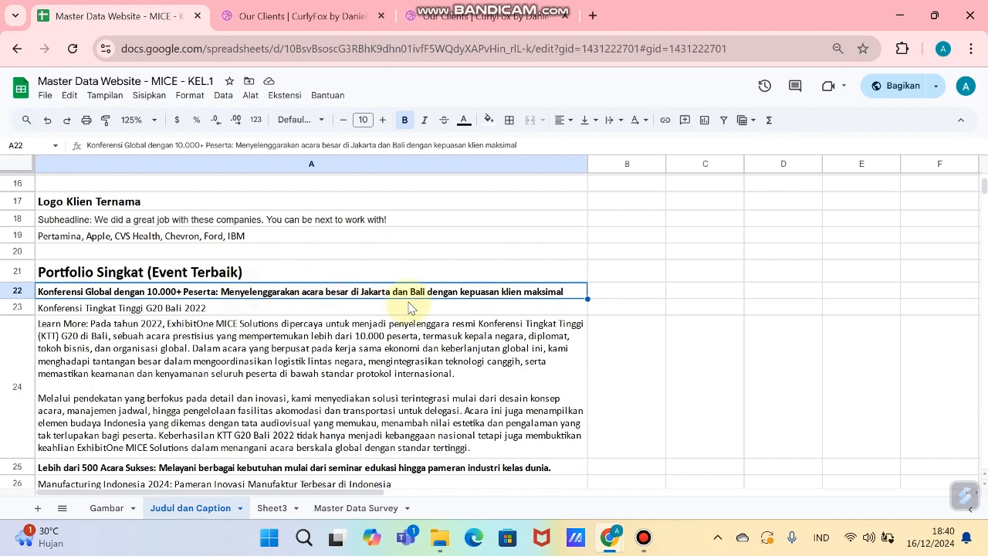
{"action": "key", "text": "alt+Tab"}
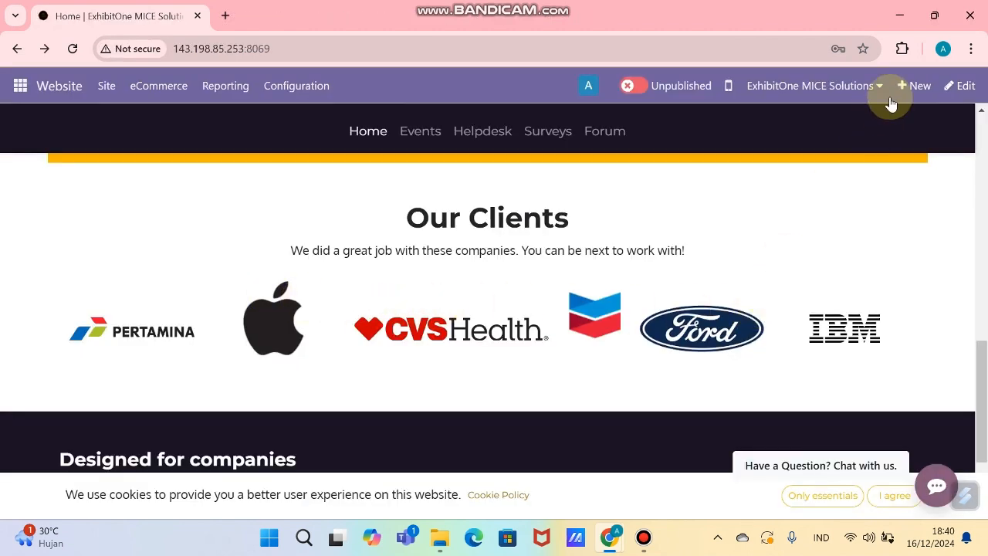
Step: Put the homepage into edit mode and scroll the Blocks panel down to Carousel
{"action": "left_click", "coordinate": [965, 86]}
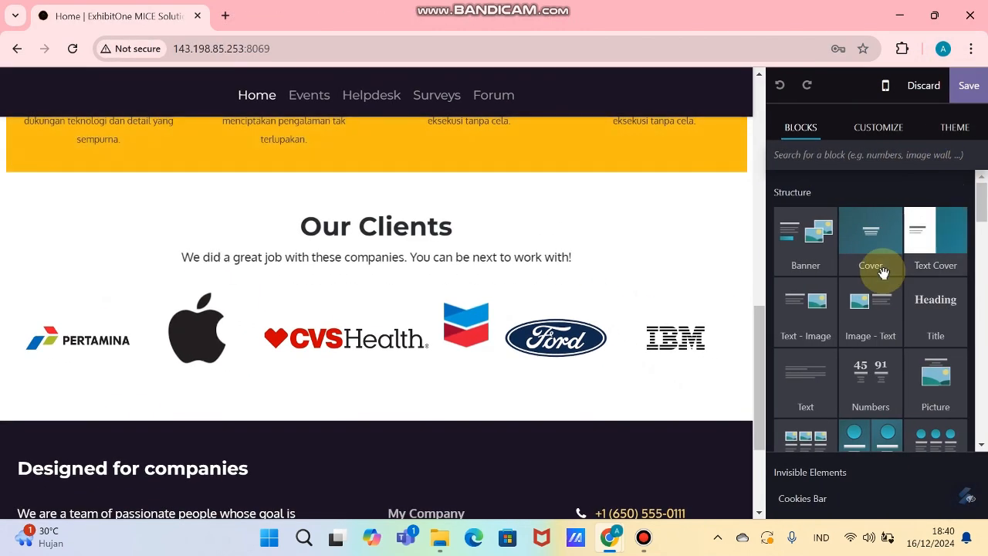
{"action": "scroll", "coordinate": [880, 278], "scroll_direction": "down", "scroll_amount": 1}
{"action": "scroll", "coordinate": [849, 298], "scroll_direction": "down", "scroll_amount": 3}
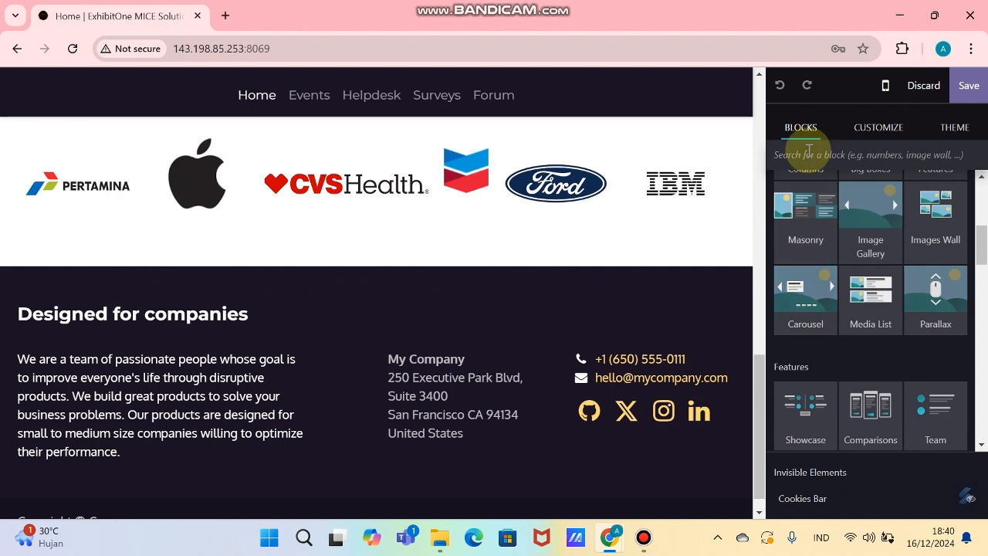
Step: Insert a Carousel block above the footer and browse through its festival slides
{"action": "left_click_drag", "start_coordinate": [814, 294], "coordinate": [566, 295]}
{"action": "scroll", "coordinate": [451, 280], "scroll_direction": "down", "scroll_amount": 2}
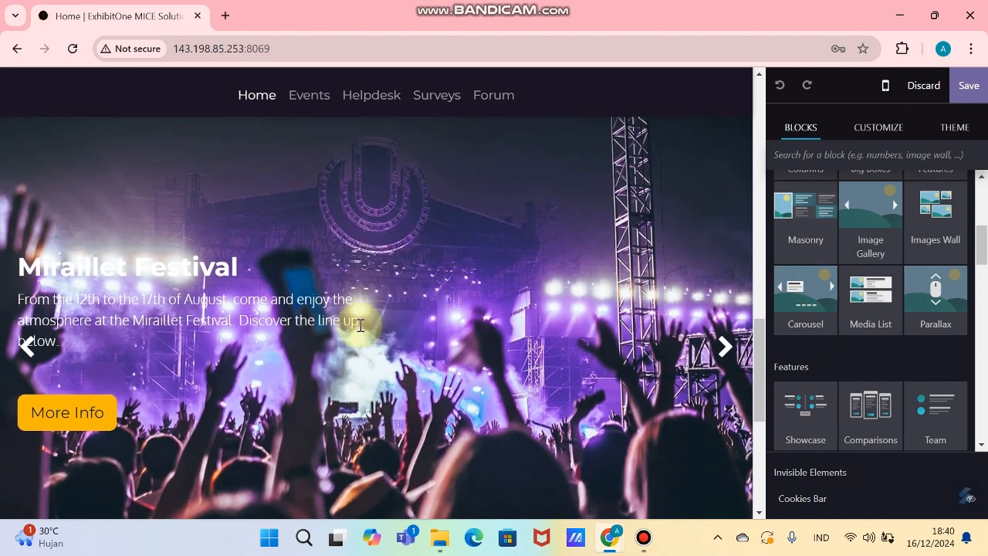
{"action": "scroll", "coordinate": [540, 294], "scroll_direction": "down", "scroll_amount": 1}
{"action": "scroll", "coordinate": [679, 285], "scroll_direction": "up", "scroll_amount": 1}
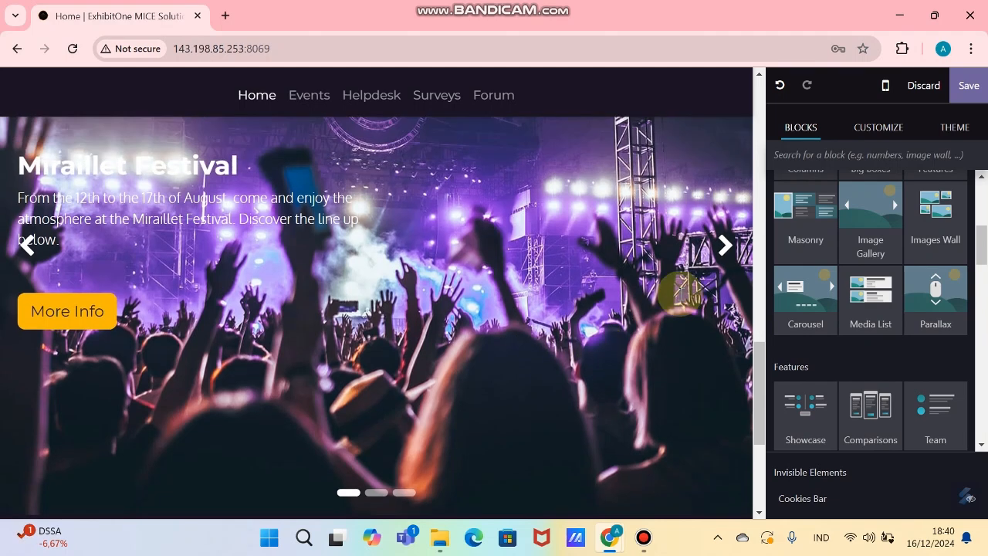
{"action": "left_click", "coordinate": [724, 270]}
{"action": "left_click", "coordinate": [722, 268]}
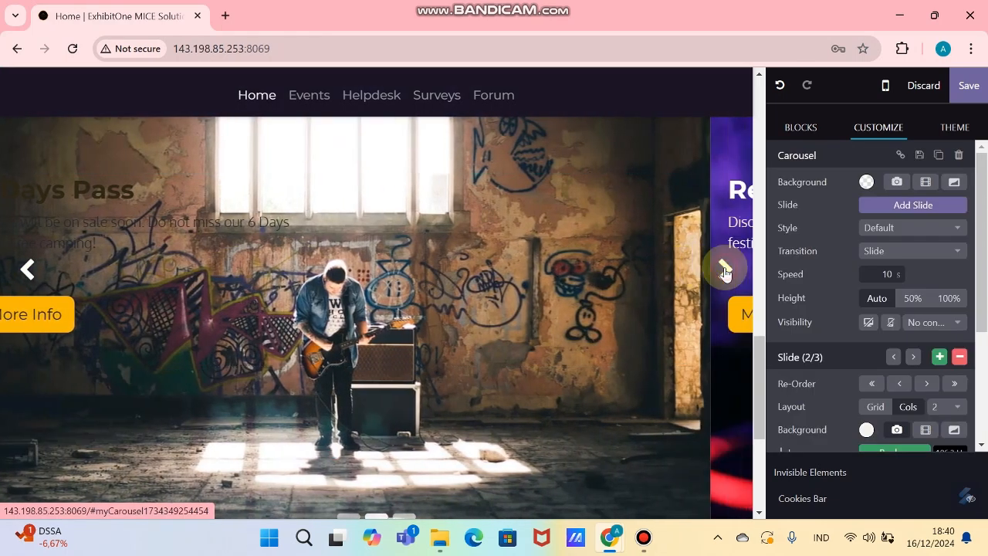
{"action": "left_click", "coordinate": [102, 206]}
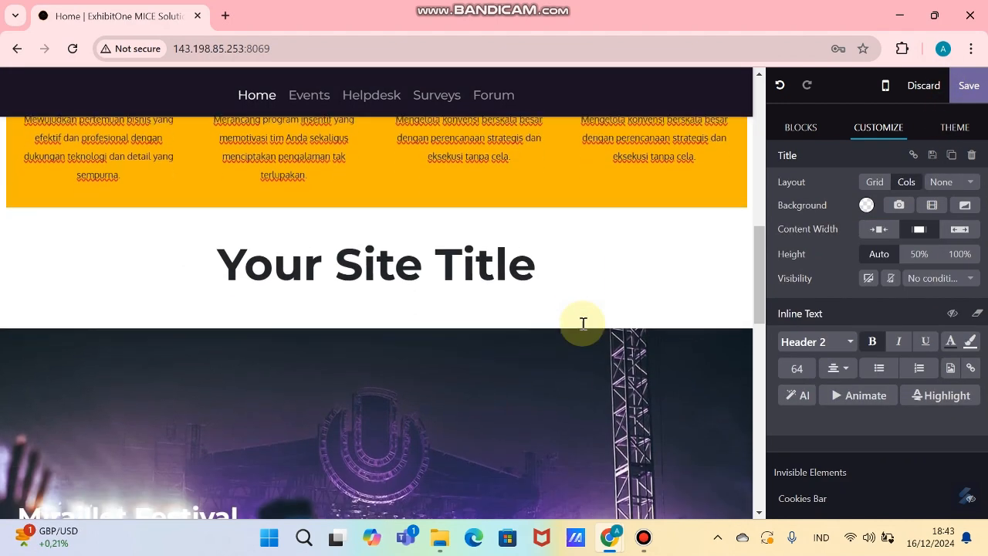
{"action": "scroll", "coordinate": [580, 323], "scroll_direction": "down", "scroll_amount": 3}
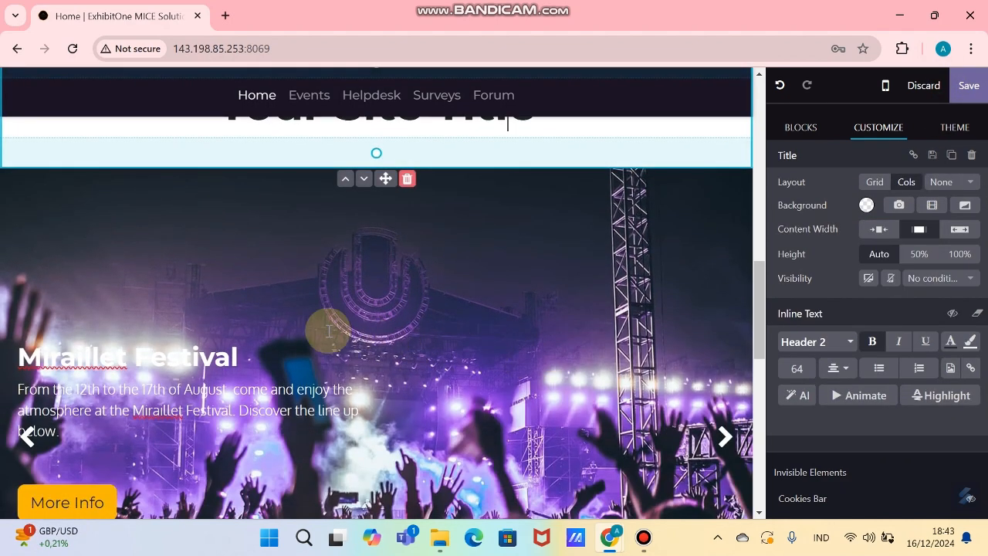
{"action": "scroll", "coordinate": [326, 329], "scroll_direction": "up", "scroll_amount": 3}
Step: Change the title heading above the carousel to 'OUR BEST EVENT'
{"action": "left_click", "coordinate": [496, 258]}
{"action": "left_click_drag", "start_coordinate": [533, 262], "coordinate": [241, 266]}
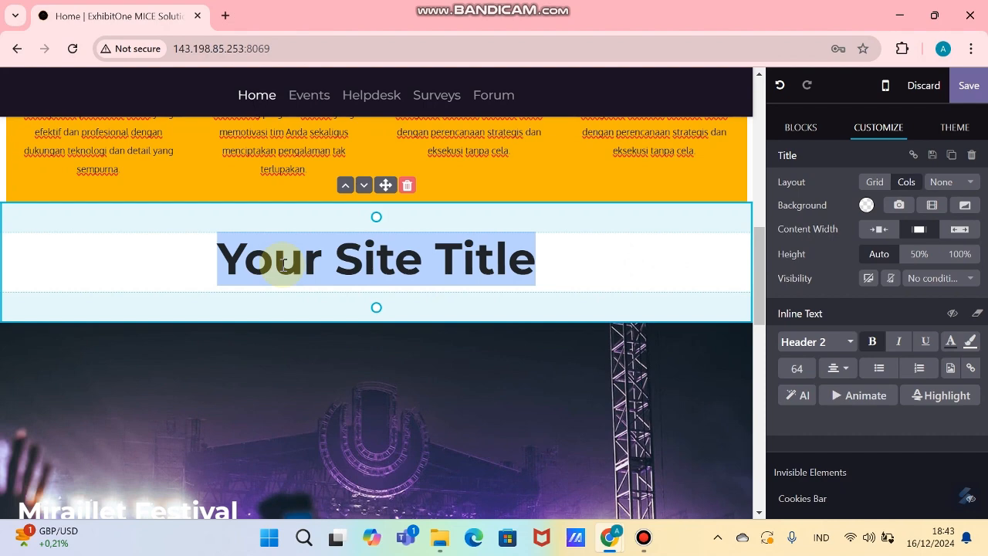
{"action": "type", "text": "OUR BEST EVENT"}
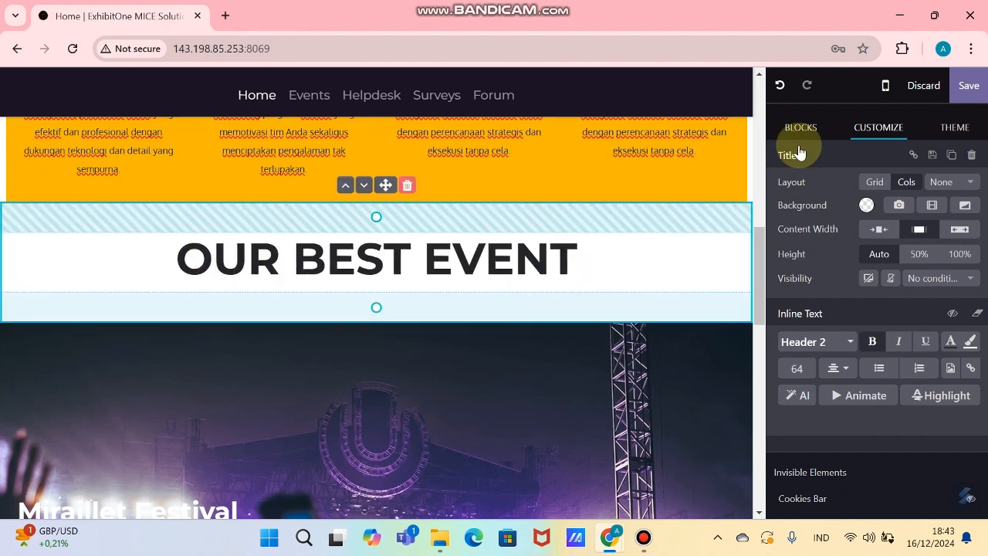
{"action": "left_click", "coordinate": [799, 129]}
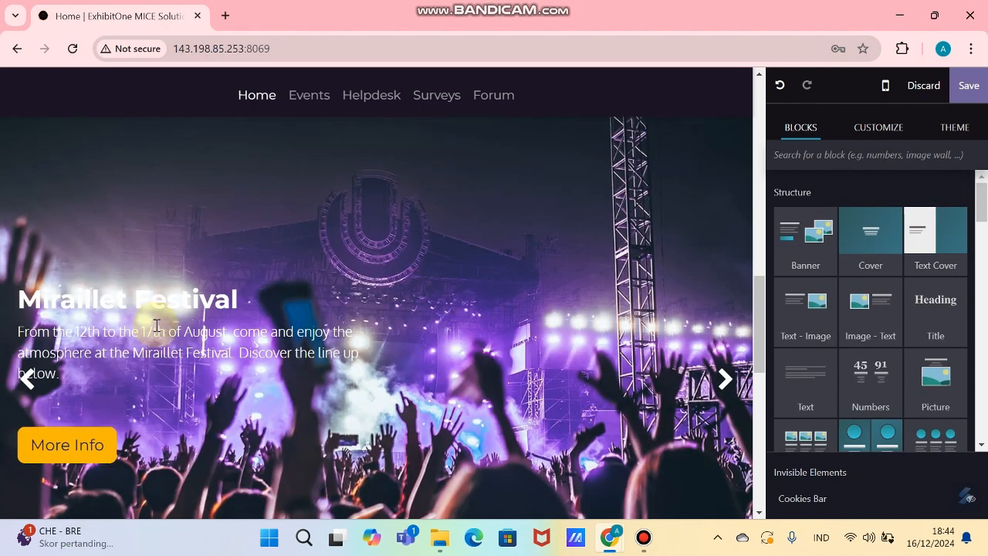
Step: Replace the Miraillet Festival heading with the A23 event name 'Konferensi Tingkat Tinggi G20 Bali 2022' on one line
{"action": "mouse_move", "coordinate": [609, 545]}
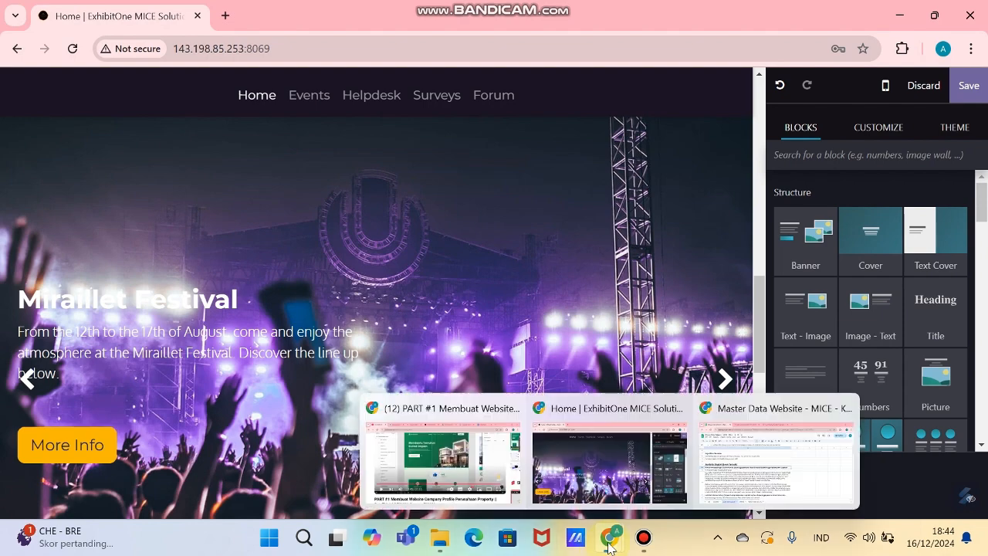
{"action": "left_click", "coordinate": [723, 494]}
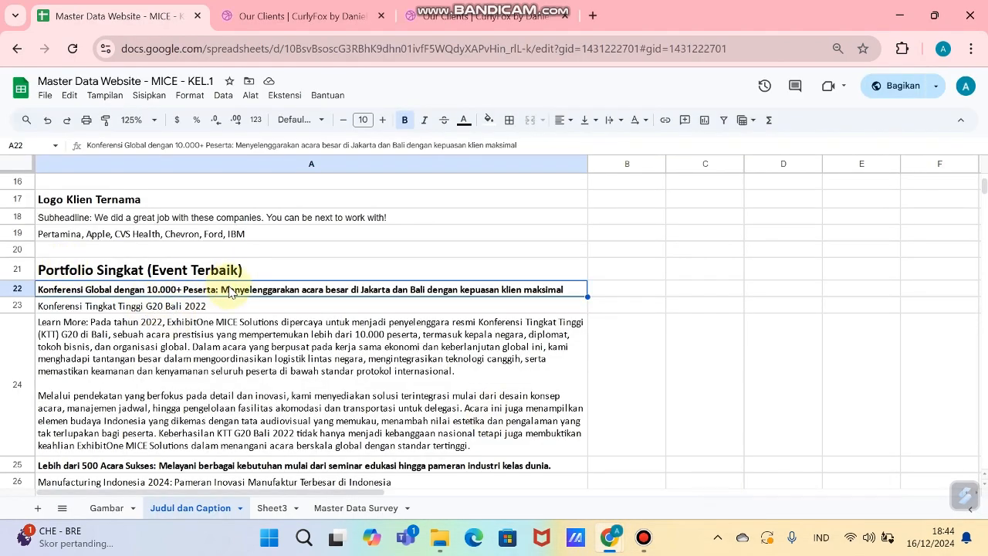
{"action": "left_click", "coordinate": [177, 306]}
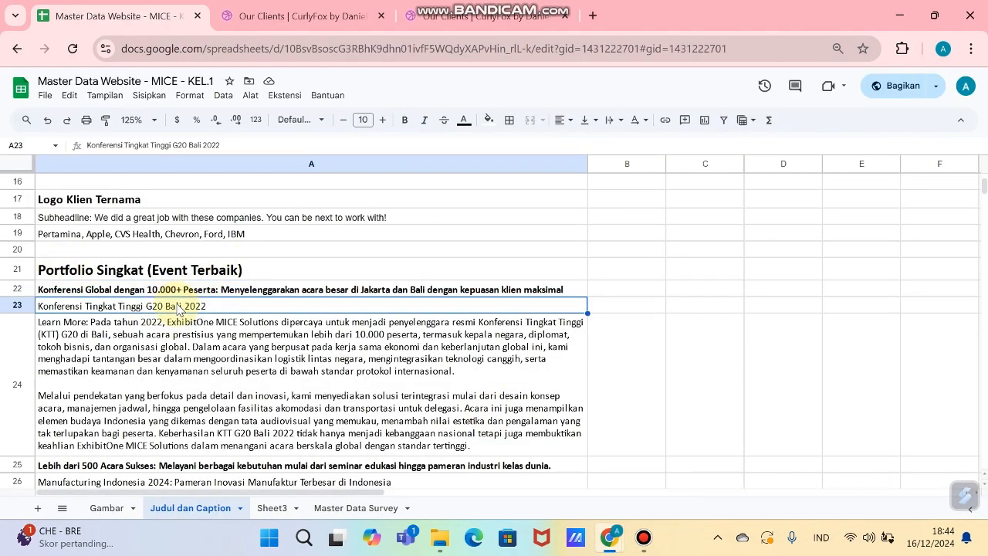
{"action": "key", "text": "alt+Tab"}
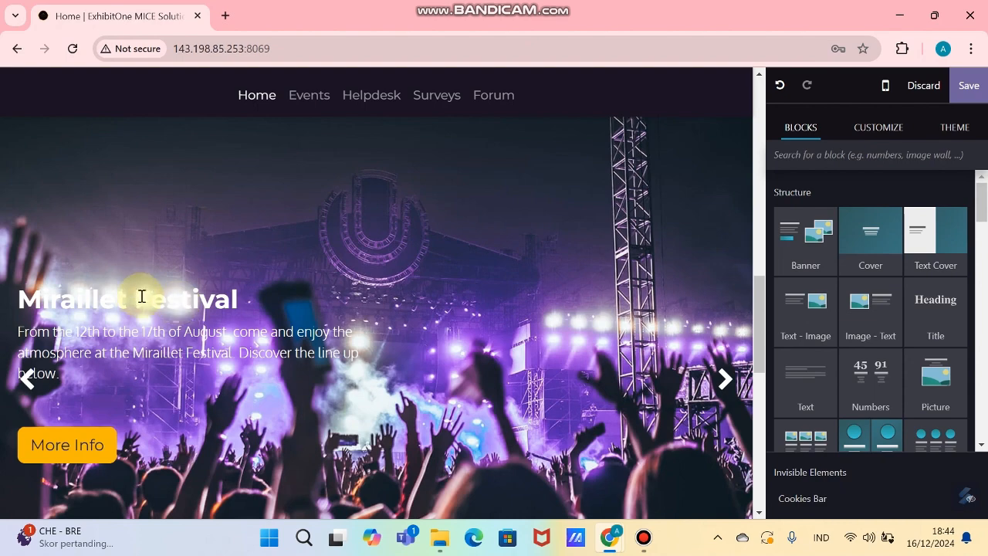
{"action": "key", "text": "alt+Tab"}
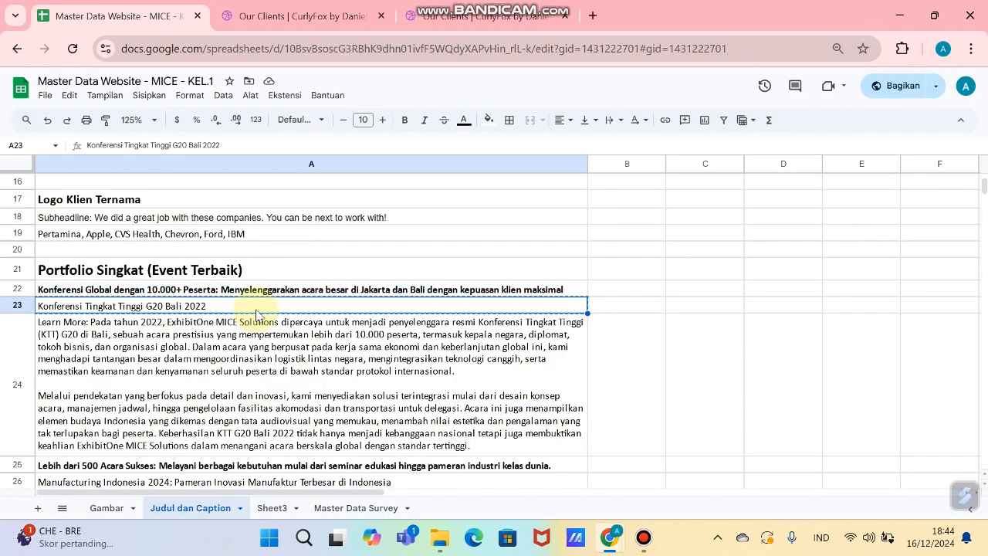
{"action": "key", "text": "alt+Tab"}
{"action": "type", "text": "Konferensi Tingkat Tinggi G20 Bali 2022"}
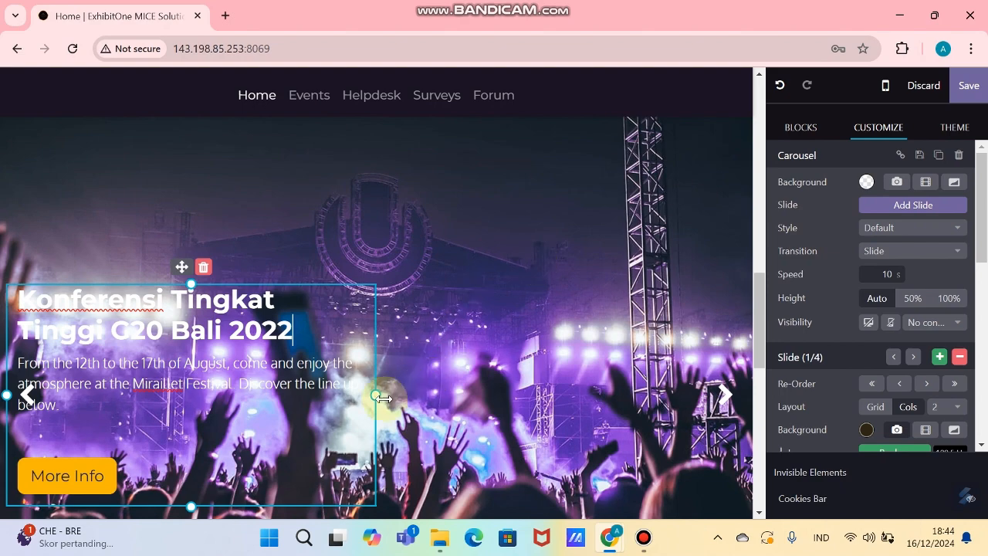
{"action": "left_click_drag", "start_coordinate": [375, 394], "coordinate": [769, 391]}
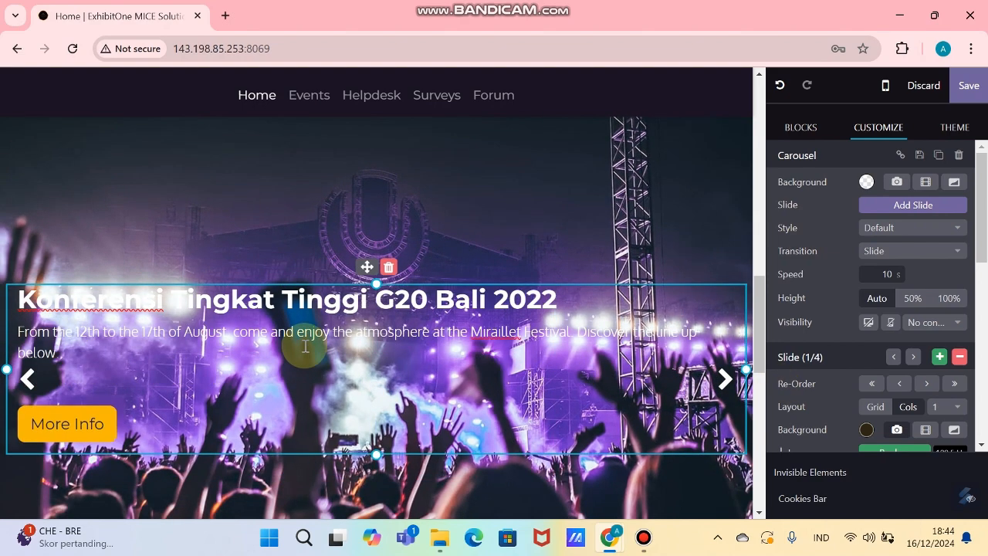
Step: Paste the A22 10.000+ participant headline as the slide subtitle
{"action": "key", "text": "alt+Tab"}
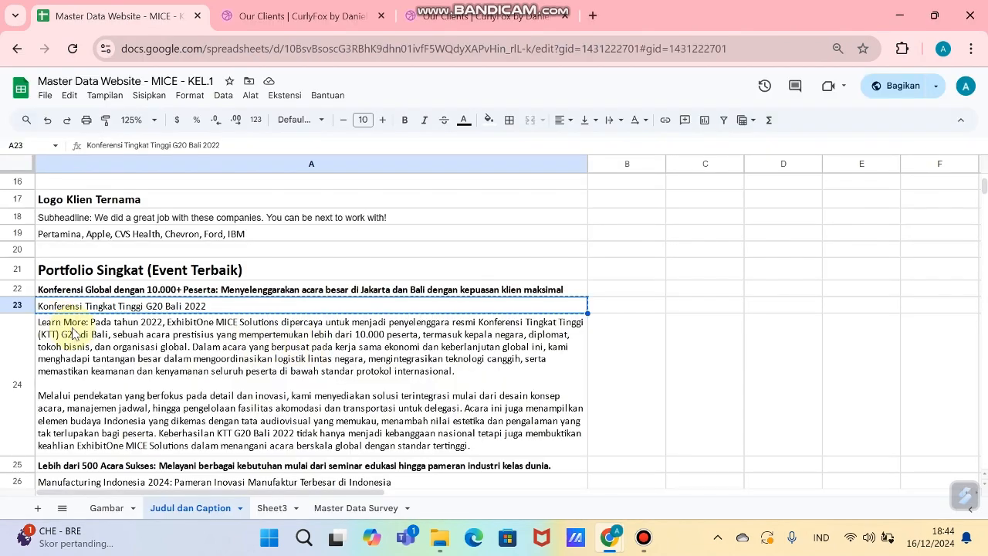
{"action": "left_click", "coordinate": [151, 293]}
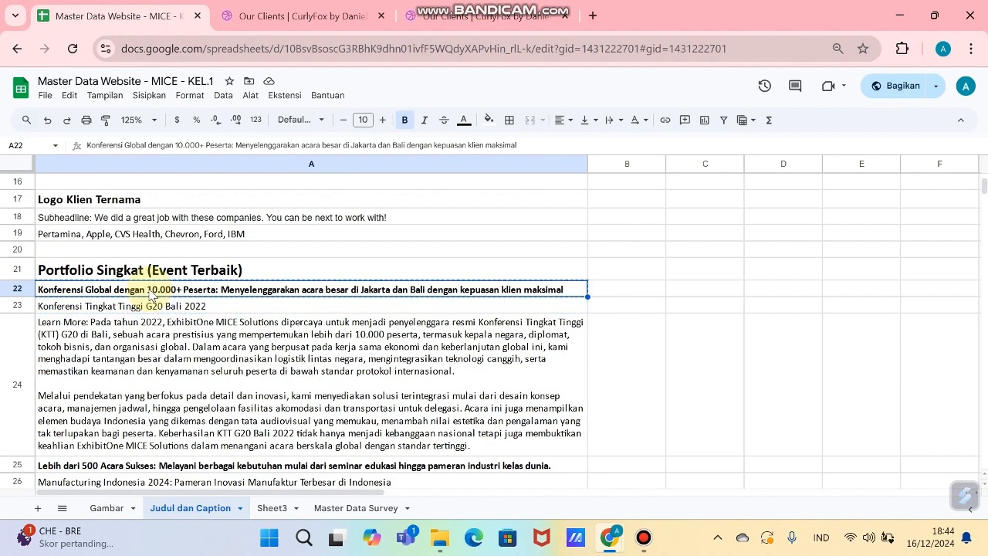
{"action": "key", "text": "alt+Tab"}
{"action": "type", "text": "Konferensi Global dengan 10.000+ Peserta: Menyelenggarakan acara besar di Jakarta dan Bali dengan kepuasan klien maksimal"}
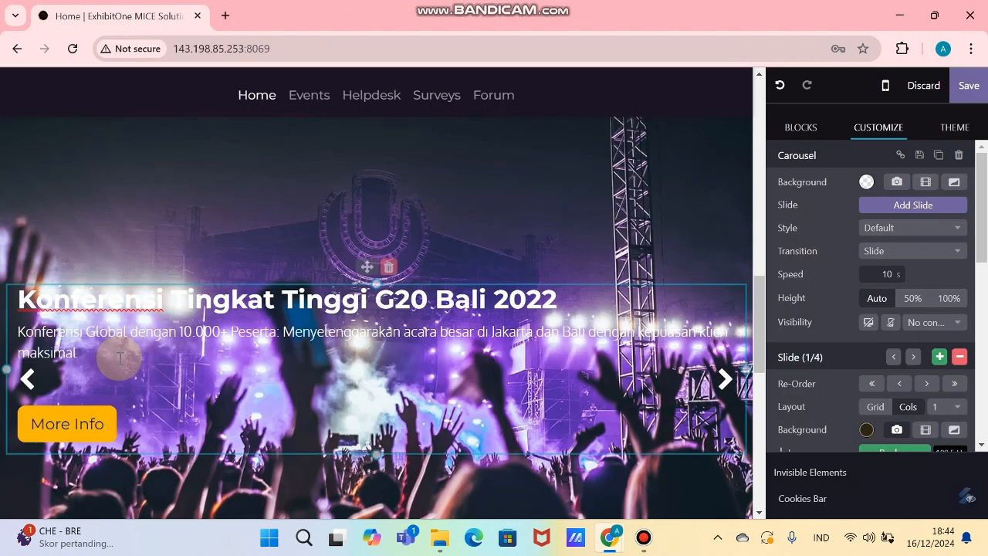
Step: Set the uploaded 8.jpg G20 conference photo as the slide background
{"action": "scroll", "coordinate": [869, 262], "scroll_direction": "down", "scroll_amount": 1}
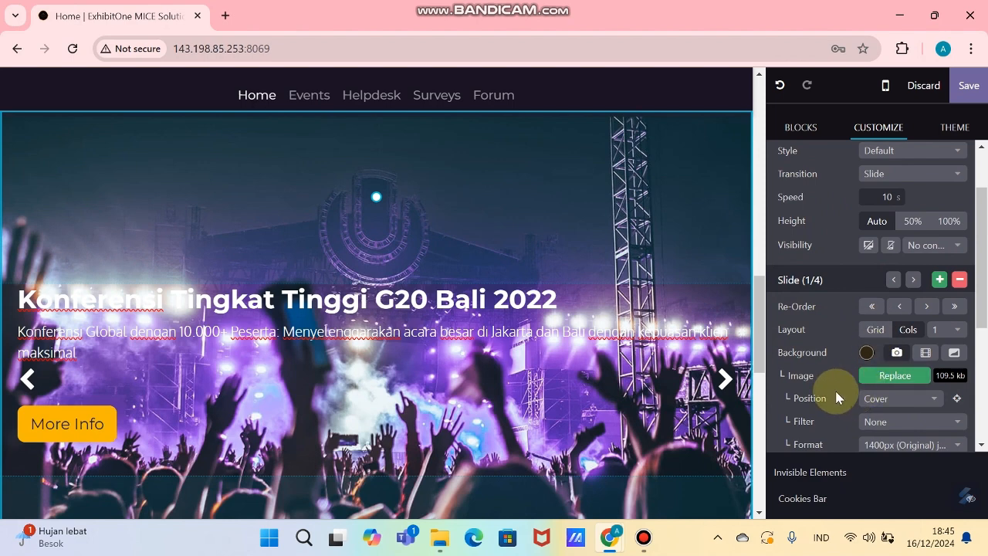
{"action": "left_click", "coordinate": [878, 382]}
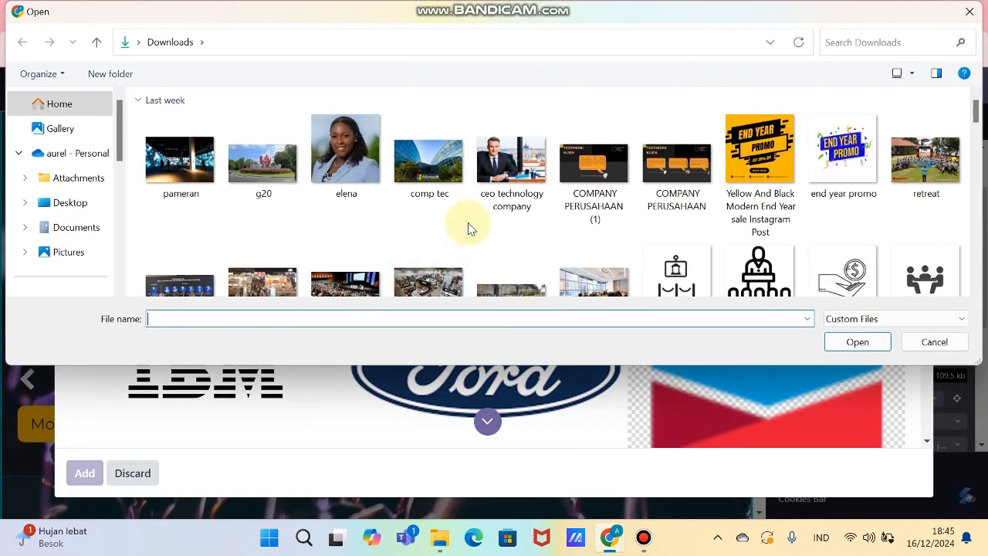
{"action": "scroll", "coordinate": [597, 222], "scroll_direction": "down", "scroll_amount": 2}
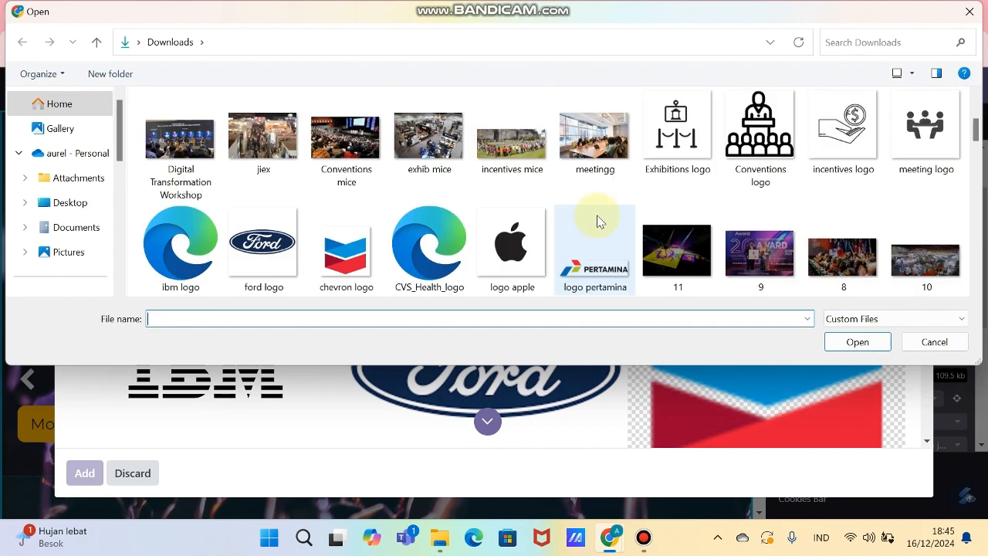
{"action": "scroll", "coordinate": [416, 195], "scroll_direction": "down", "scroll_amount": 2}
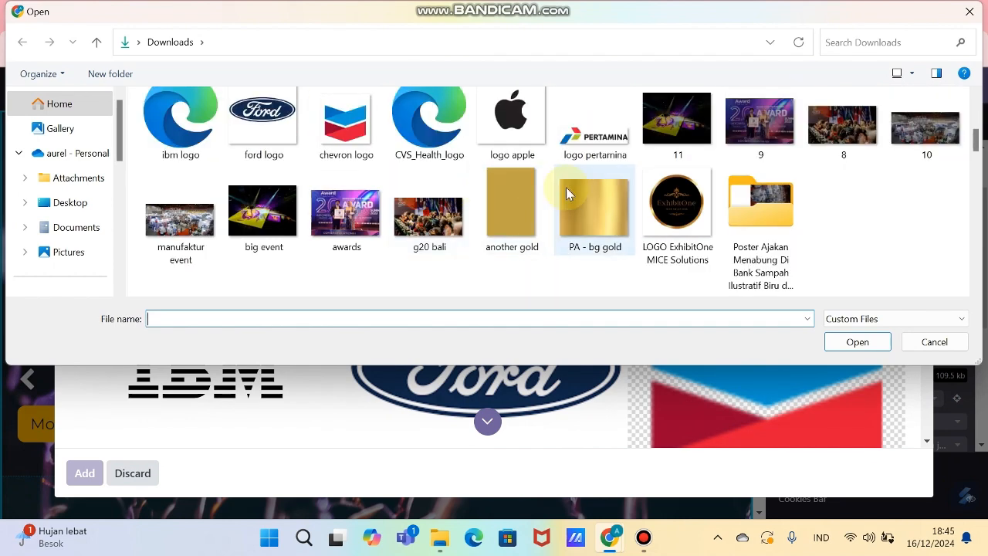
{"action": "double_click", "coordinate": [841, 127]}
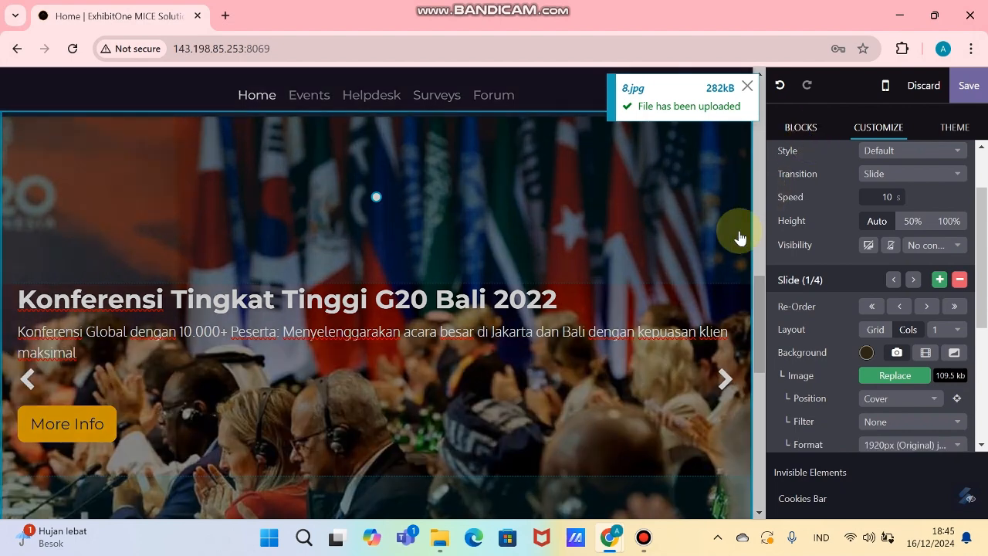
Step: Confirm the More Info button links to /contactus and save the homepage
{"action": "scroll", "coordinate": [331, 308], "scroll_direction": "down", "scroll_amount": 2}
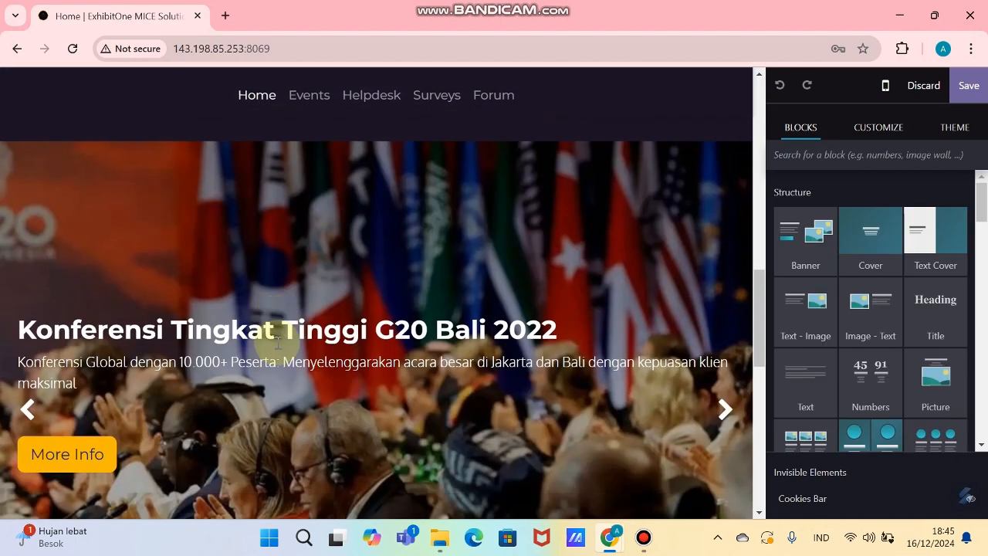
{"action": "scroll", "coordinate": [125, 385], "scroll_direction": "down", "scroll_amount": 2}
{"action": "left_click", "coordinate": [62, 339]}
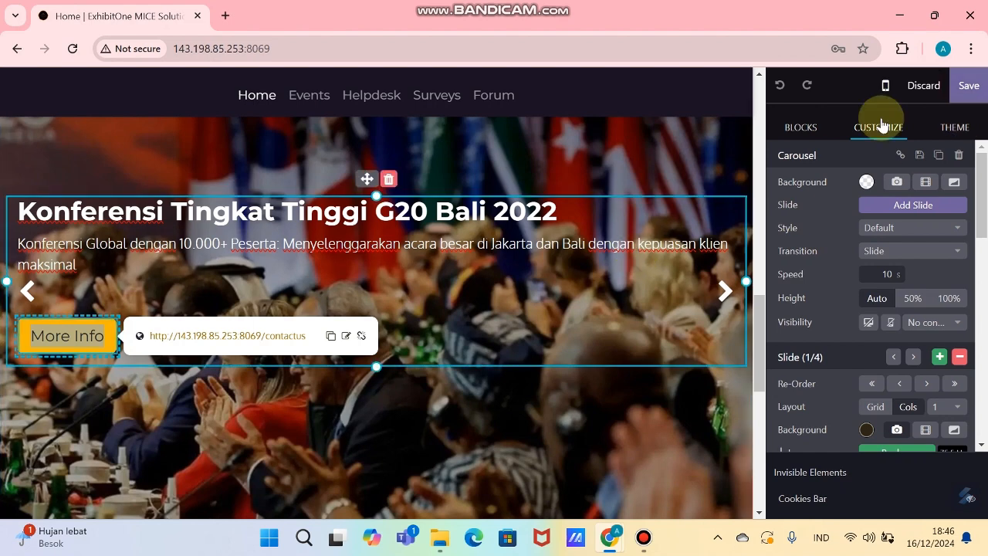
{"action": "left_click", "coordinate": [969, 86]}
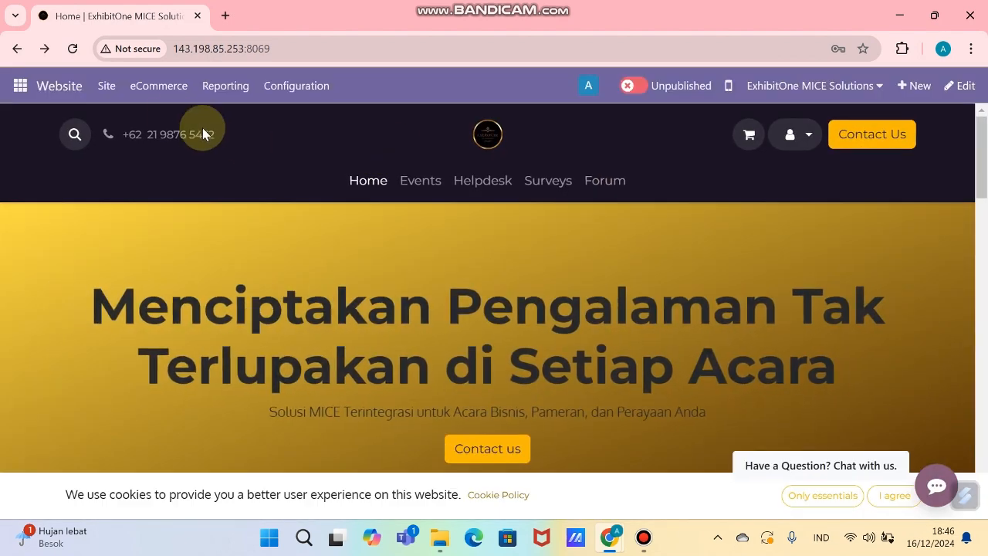
Step: Create a new page titled 'More info - ktt g20' from the concert-picture template
{"action": "left_click", "coordinate": [106, 87]}
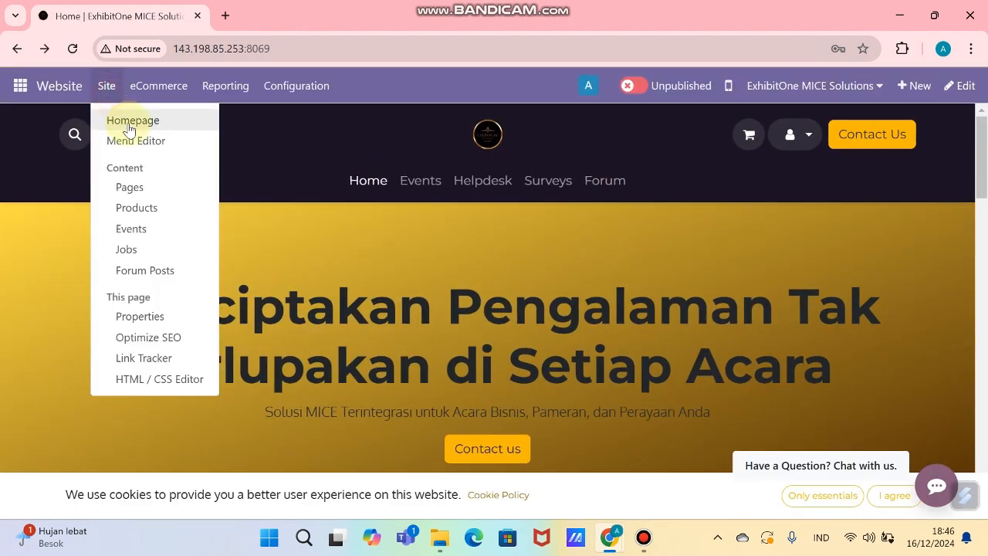
{"action": "left_click", "coordinate": [132, 187]}
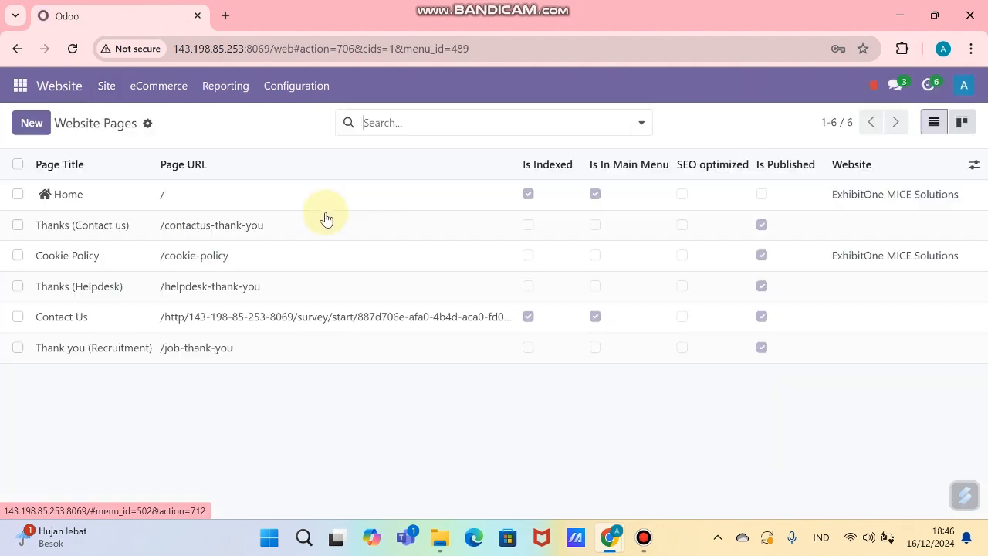
{"action": "left_click", "coordinate": [31, 123]}
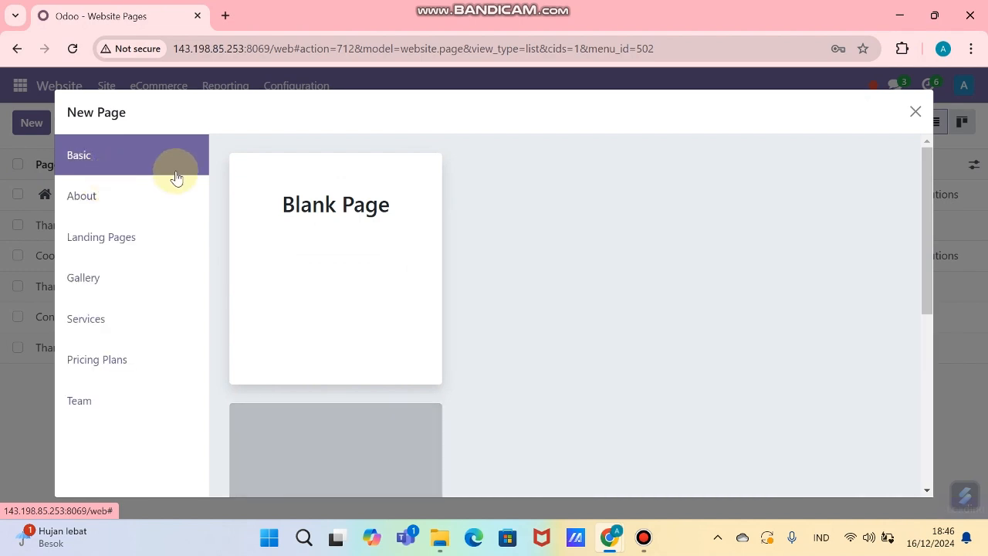
{"action": "mouse_move", "coordinate": [814, 286]}
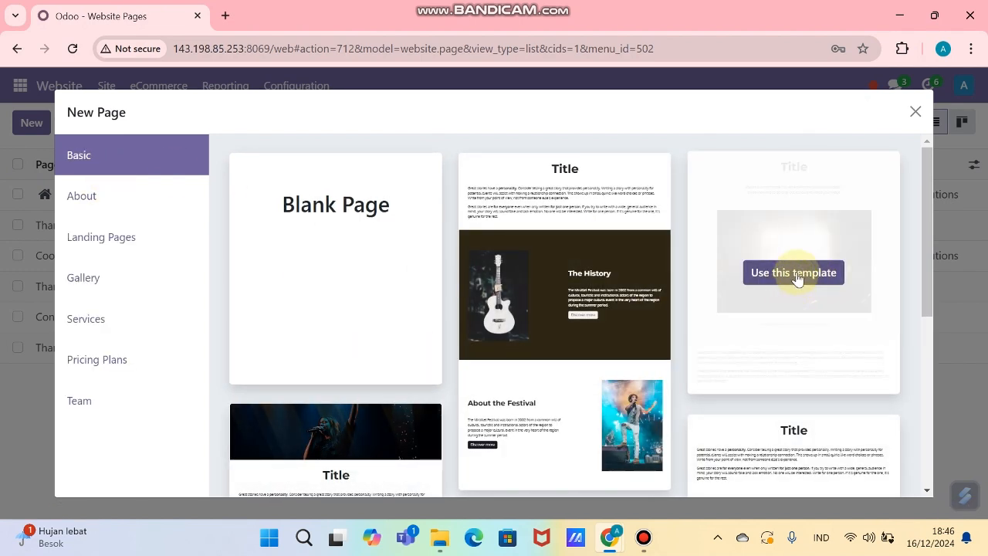
{"action": "left_click", "coordinate": [797, 276]}
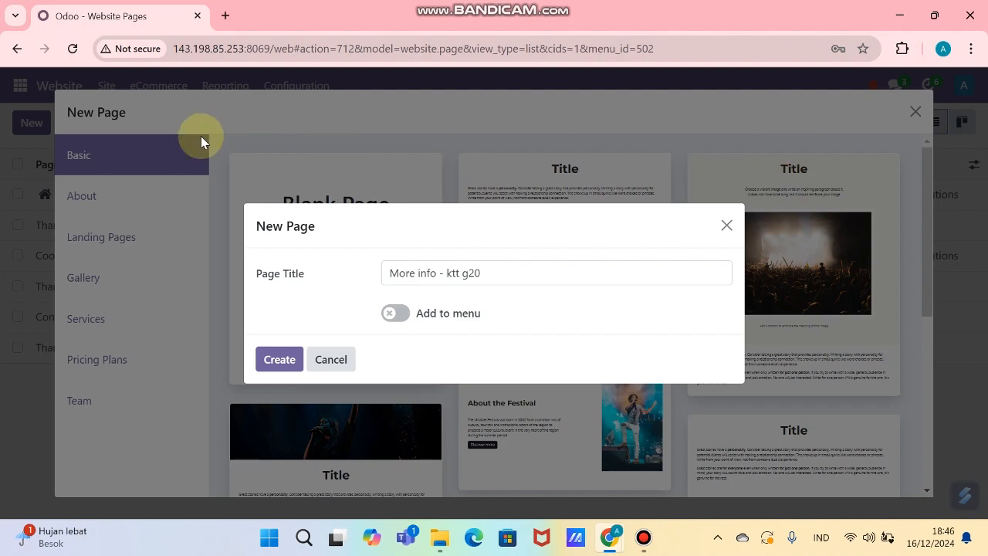
{"action": "left_click", "coordinate": [279, 360]}
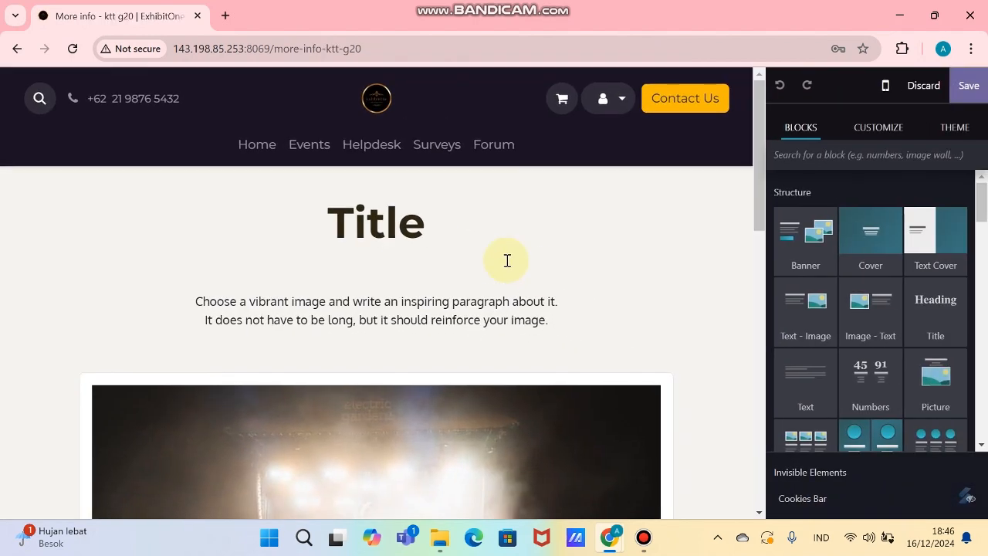
Step: Replace the placeholder heading with the G20 Bali 2022 title copied from the spreadsheet
{"action": "scroll", "coordinate": [410, 226], "scroll_direction": "down", "scroll_amount": 2}
{"action": "scroll", "coordinate": [410, 226], "scroll_direction": "up", "scroll_amount": 2}
{"action": "double_click", "coordinate": [378, 224]}
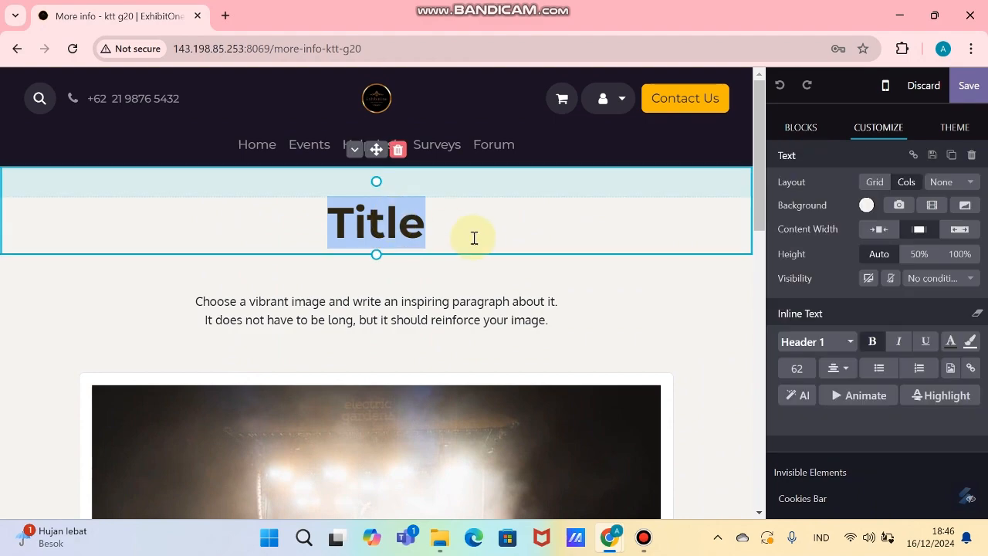
{"action": "key", "text": "alt+Tab"}
{"action": "scroll", "coordinate": [202, 293], "scroll_direction": "up", "scroll_amount": 5}
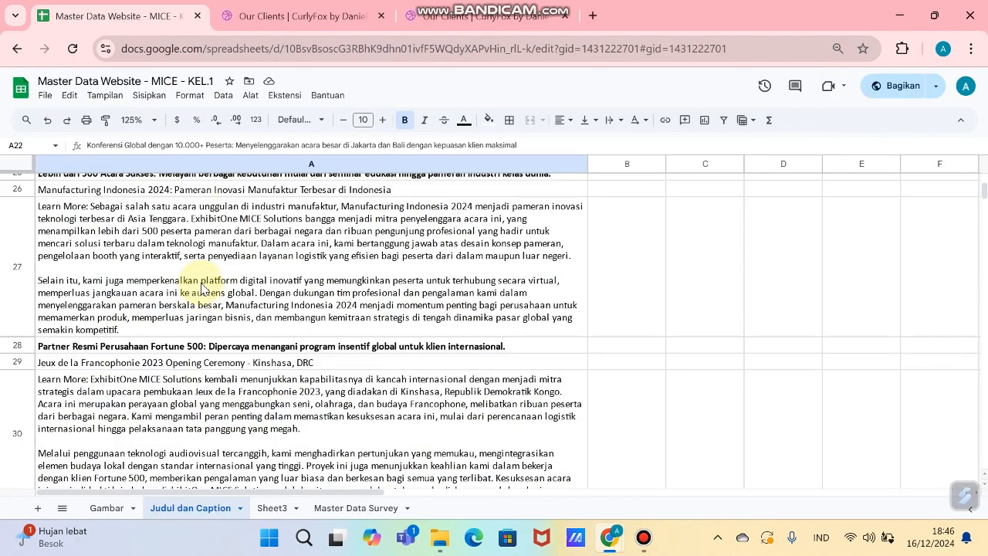
{"action": "left_click", "coordinate": [217, 287]}
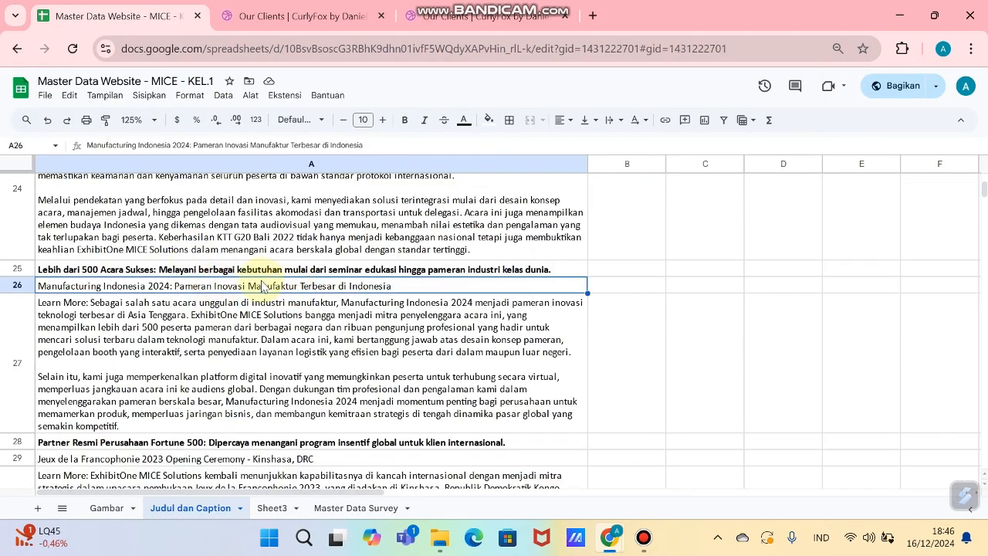
{"action": "scroll", "coordinate": [255, 282], "scroll_direction": "up", "scroll_amount": 3}
{"action": "left_click", "coordinate": [204, 303]}
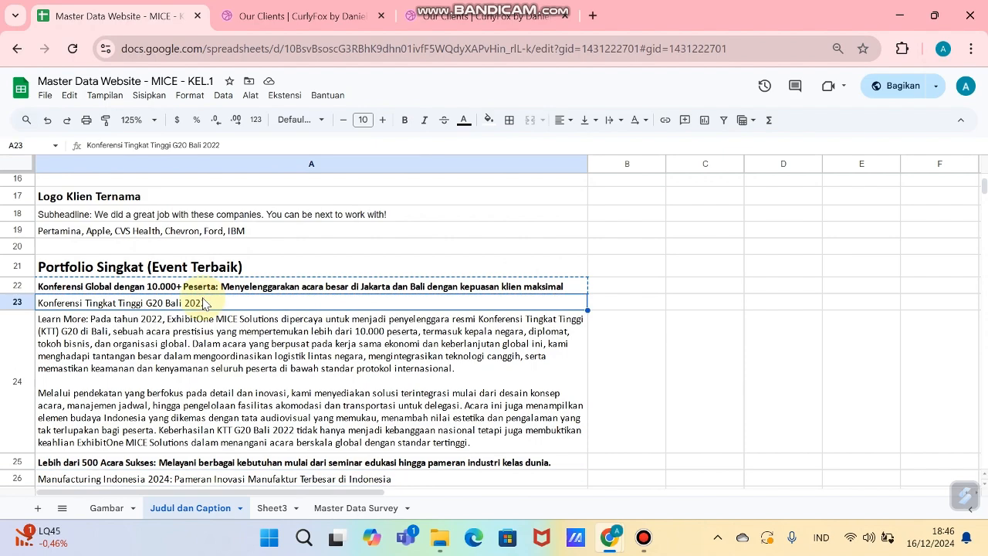
{"action": "key", "text": "alt+Tab"}
{"action": "type", "text": "Konferensi Tingkat Tinggi G20 Bali 2022"}
Step: Replace the placeholder paragraphs with the G20 event description and justify the text
{"action": "triple_click", "coordinate": [489, 353]}
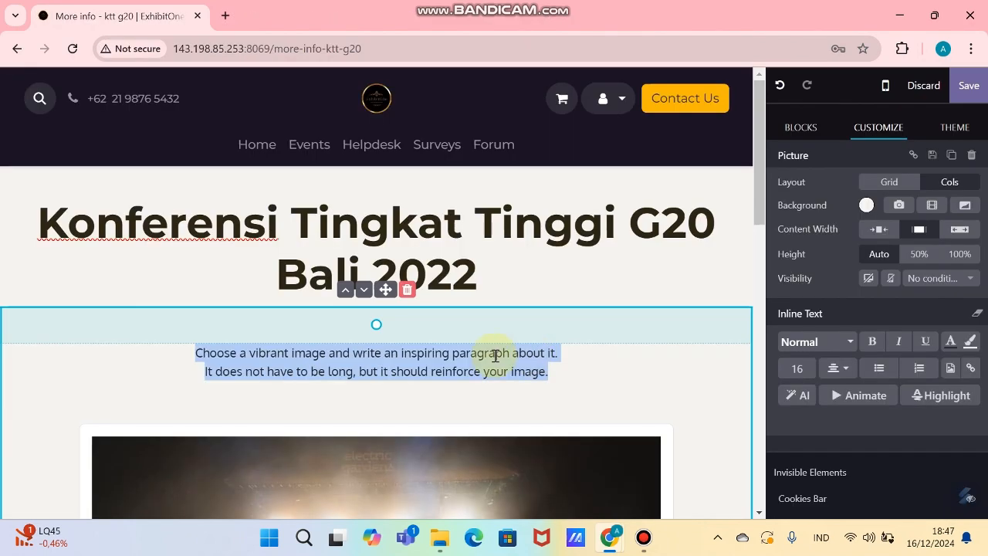
{"action": "key", "text": "BackSpace"}
{"action": "scroll", "coordinate": [392, 286], "scroll_direction": "down", "scroll_amount": 1}
{"action": "scroll", "coordinate": [391, 287], "scroll_direction": "down", "scroll_amount": 6}
{"action": "left_click", "coordinate": [432, 267]}
{"action": "key", "text": "alt+Tab"}
{"action": "key", "text": "alt+Tab"}
{"action": "scroll", "coordinate": [249, 302], "scroll_direction": "down", "scroll_amount": 2}
{"action": "left_click", "coordinate": [221, 233]}
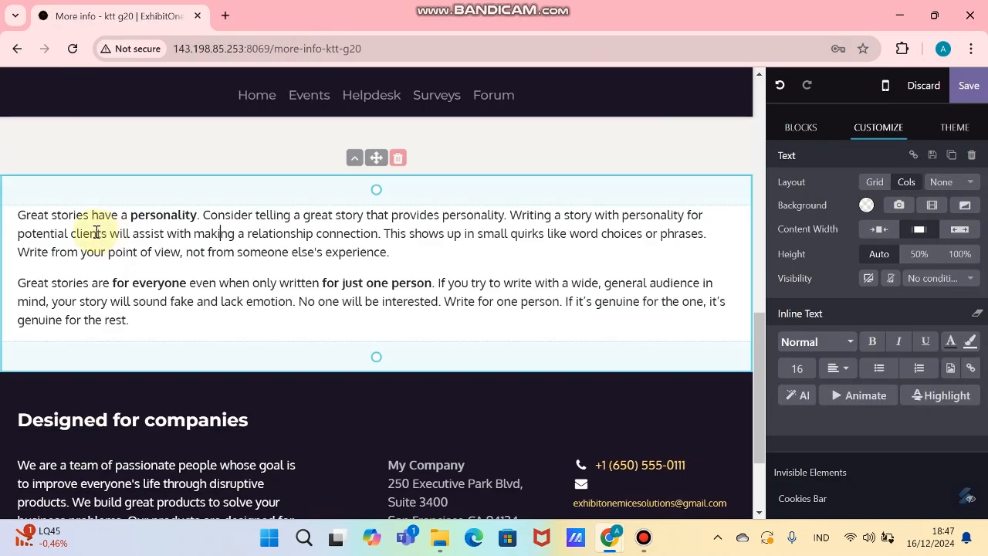
{"action": "left_click_drag", "start_coordinate": [18, 215], "coordinate": [205, 318]}
{"action": "type", "text": "Learn More: Pada tahun 2022, ExhibitOne MICE Solutions dipercaya untuk menjadi penyelenggara resmi Konferensi Tingkat Tinggi (KTT) G20 di Bali, sebuah acara prestisius yang mempertemukan lebih dari 10.000 peserta, termasuk kepala negara, diplomat, tokoh bisnis, dan organisasi global. Dalam acara yang berpusat pada kerja sama ekonomi dan keberlanjutan global ini, kami menghadapi tantangan besar dalam mengoordinasikan logistik lintas negara, mengintegrasikan teknologi canggih, serta memastikan keamanan dan kenyamanan seluruh peserta di bawah standar protokol internasional.  Melalui pendekatan yang berfokus pada detail dan inovasi, kami menyediakan solusi terintegrasi mulai dari desain konsep acara, manajemen jadwal, hingga pengelolaan fasilitas akomodasi dan transportasi untuk delegasi. Acara ini juga menampilkan elemen budaya Indonesia yang dikemas dengan tata audiovisual yang memukau, menambah nilai estetika dan pengalaman yang tak terlupakan bagi peserta. Keberhasilan KTT G20 Bali 2022 tidak hanya menjadi kebanggaan nasional tetapi juga membuktikan keahlian ExhibitOne MICE Solutions dalam menangani acara berskala global dengan standar tertinggi."}
{"action": "left_click", "coordinate": [152, 306]}
{"action": "key", "text": "BackSpace"}
{"action": "left_click_drag", "start_coordinate": [18, 215], "coordinate": [584, 396]}
{"action": "left_click", "coordinate": [837, 368]}
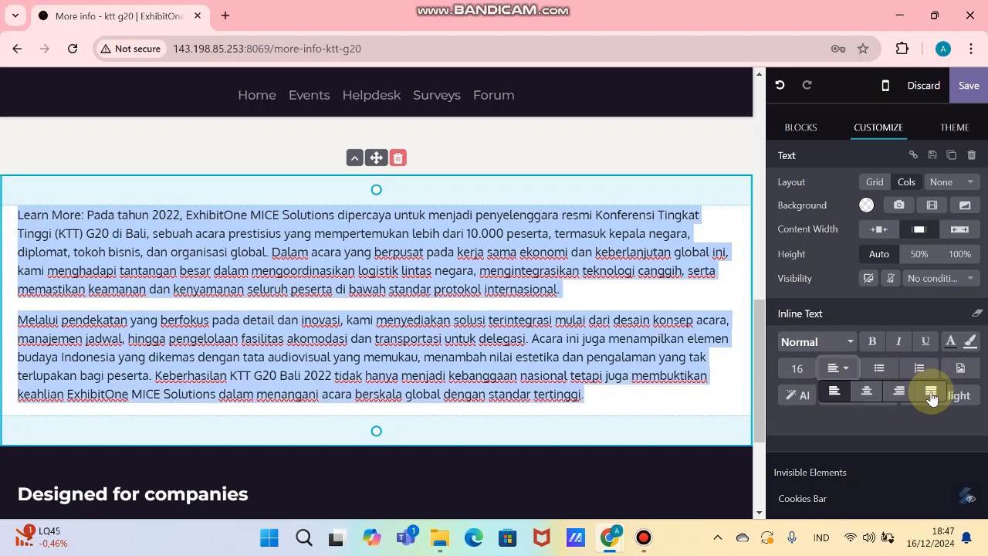
{"action": "left_click", "coordinate": [931, 396]}
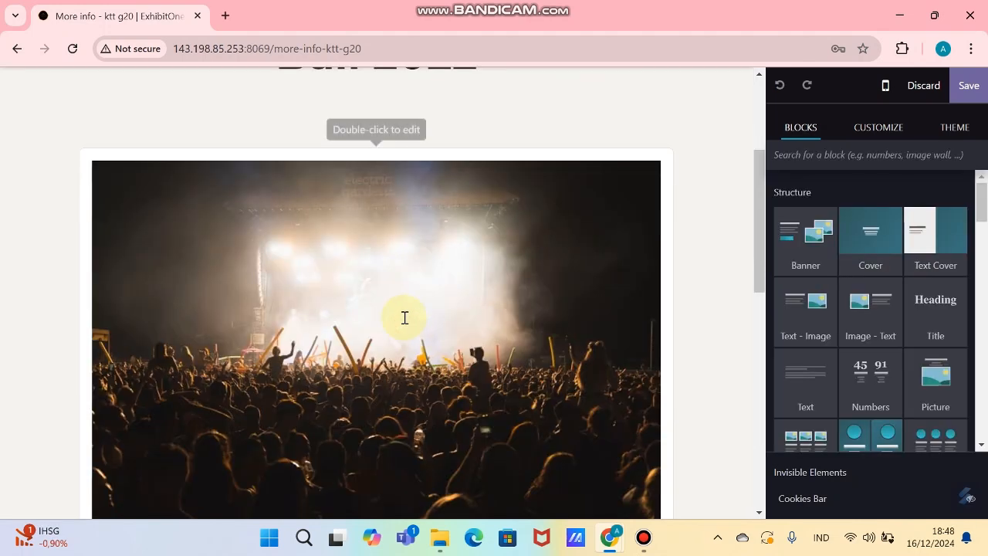
Step: Swap the concert picture for the G20 conference photo and return to the homepage
{"action": "left_click", "coordinate": [405, 317]}
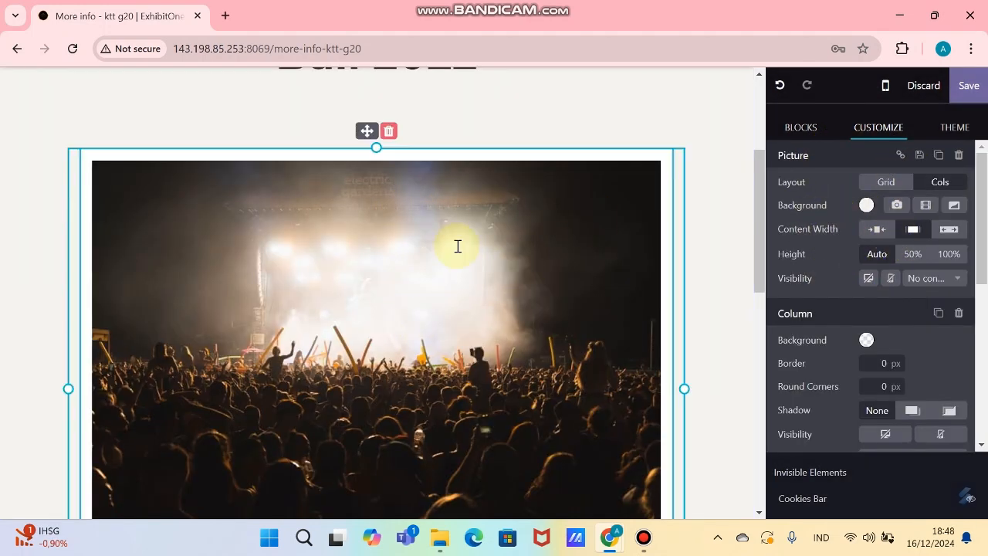
{"action": "double_click", "coordinate": [369, 251]}
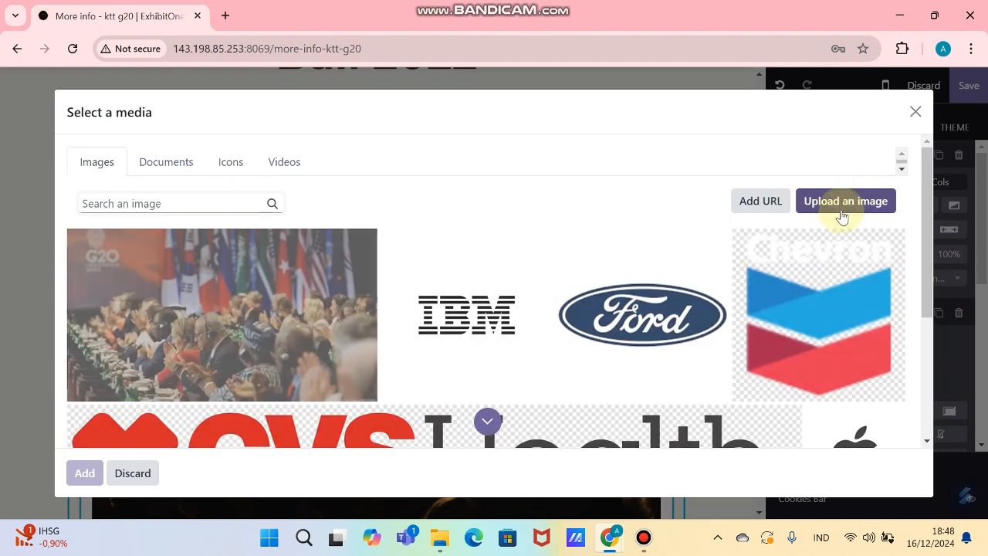
{"action": "left_click", "coordinate": [301, 318]}
{"action": "scroll", "coordinate": [386, 308], "scroll_direction": "down", "scroll_amount": 2}
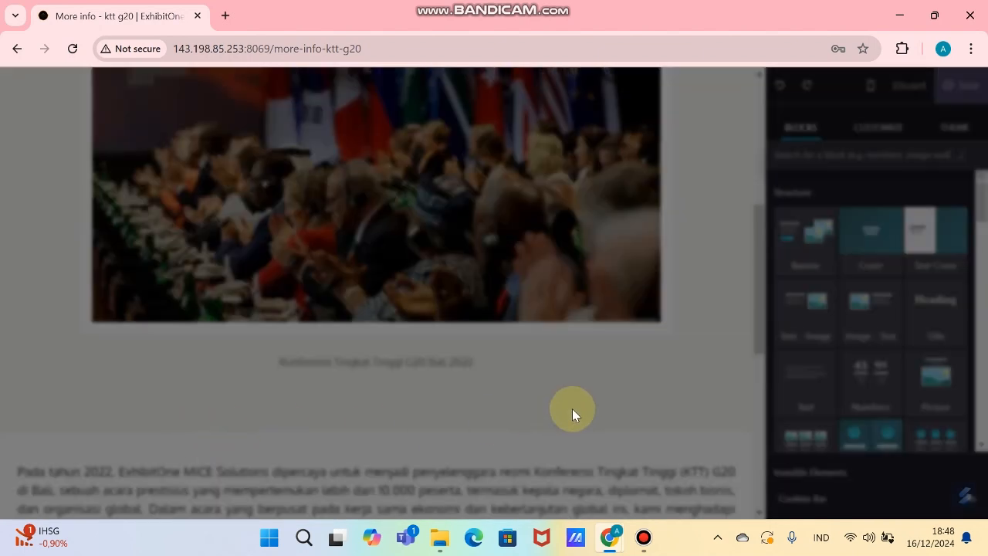
{"action": "scroll", "coordinate": [560, 321], "scroll_direction": "down", "scroll_amount": 3}
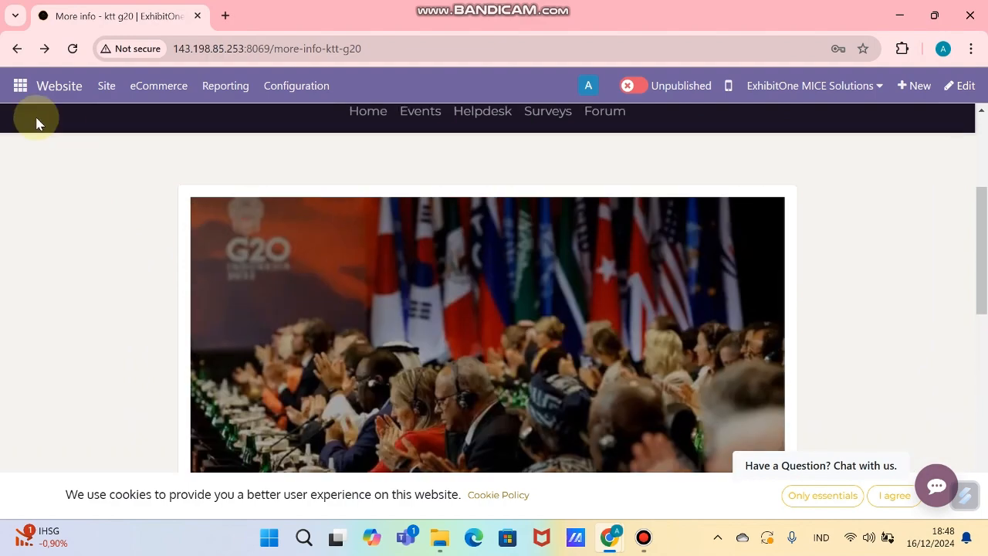
{"action": "left_click", "coordinate": [53, 85]}
Step: Point the G20 slide's More Info button to /more-info-ktt-g20 and save the homepage
{"action": "scroll", "coordinate": [595, 359], "scroll_direction": "down", "scroll_amount": 10}
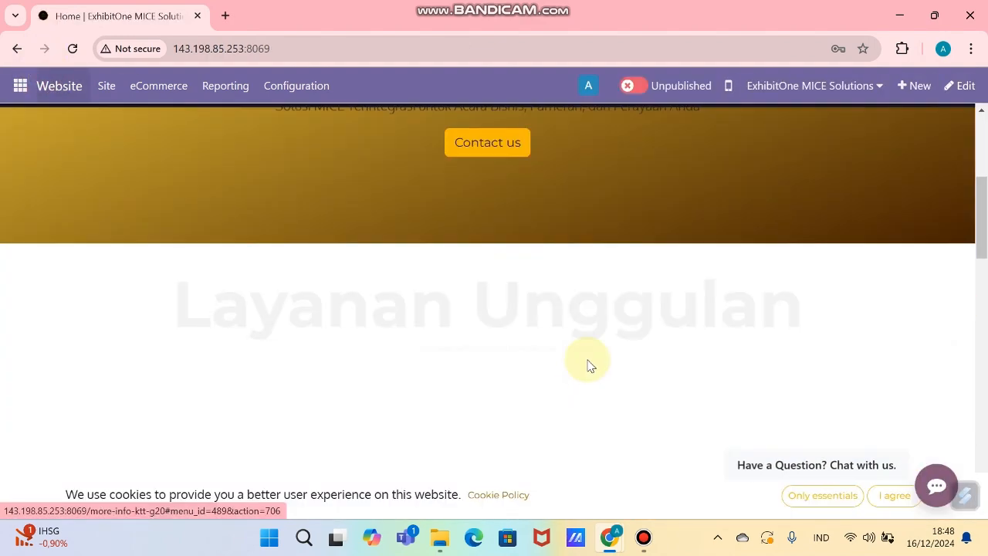
{"action": "scroll", "coordinate": [477, 263], "scroll_direction": "down", "scroll_amount": 2}
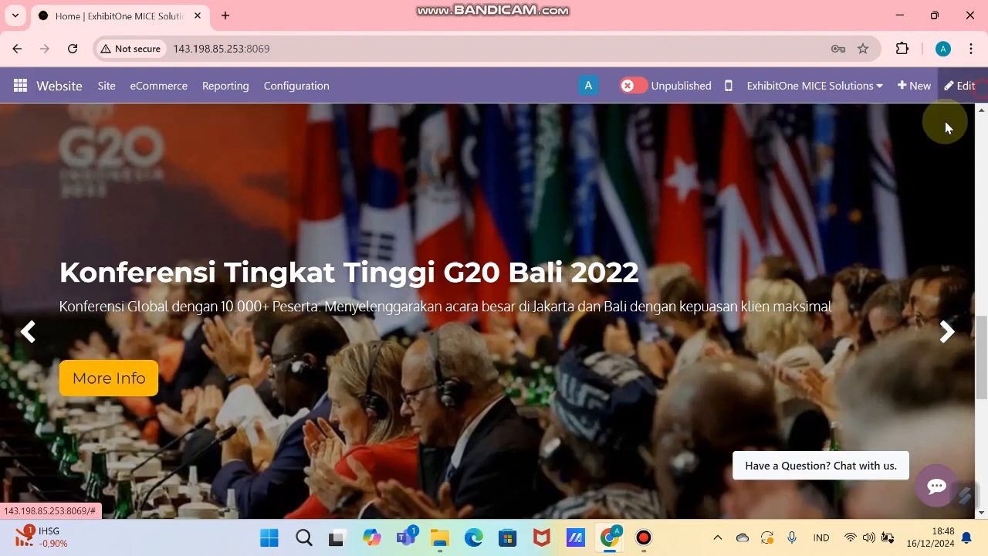
{"action": "left_click", "coordinate": [959, 85]}
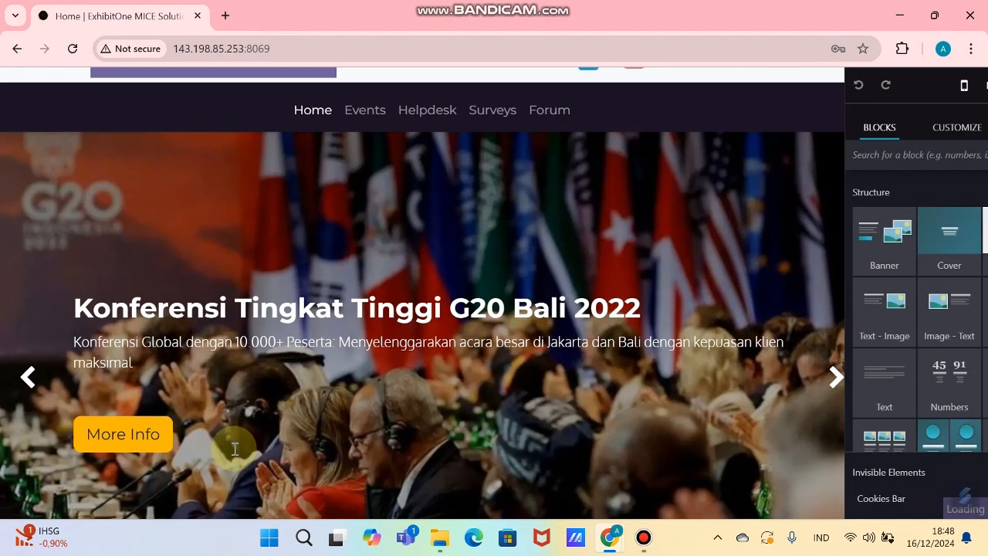
{"action": "scroll", "coordinate": [58, 280], "scroll_direction": "down", "scroll_amount": 3}
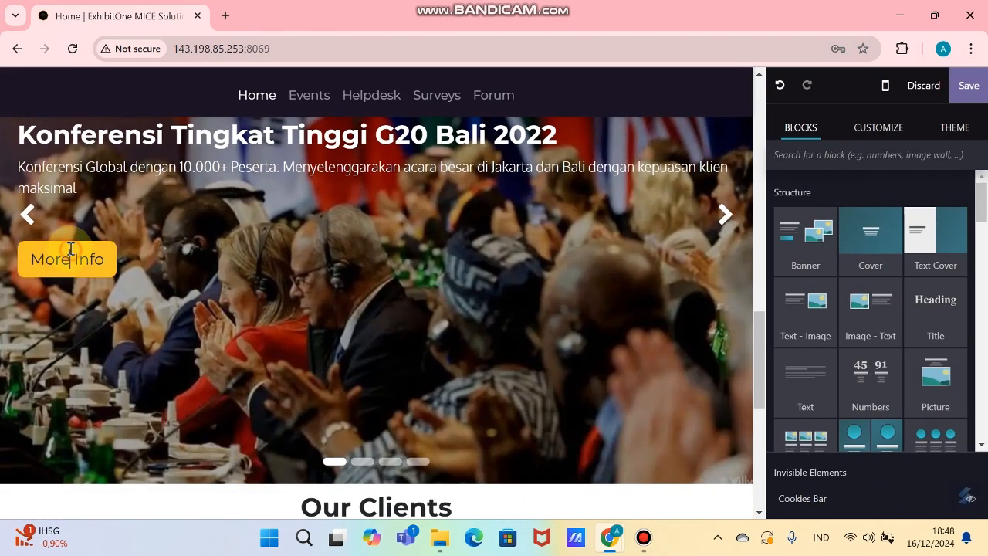
{"action": "left_click", "coordinate": [71, 257]}
{"action": "left_click", "coordinate": [347, 260]}
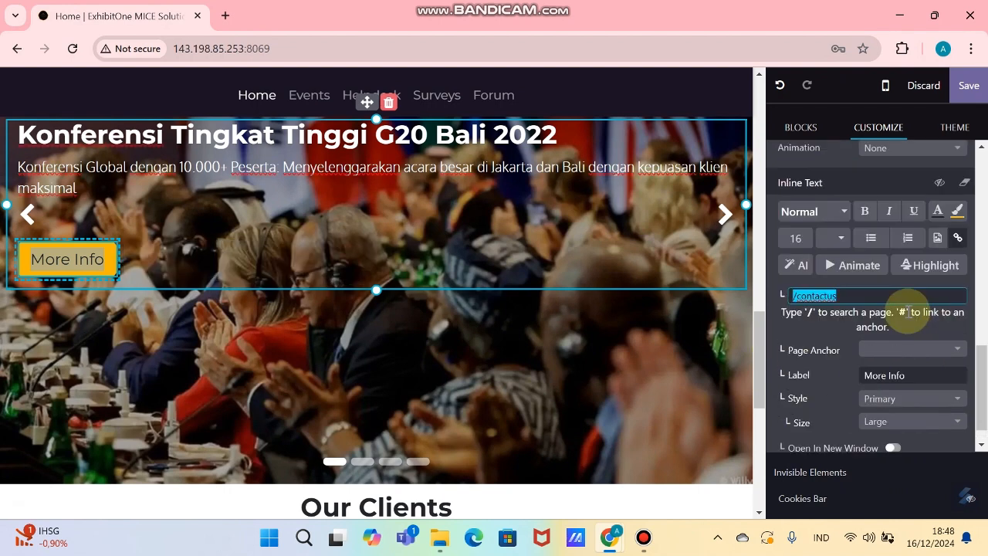
{"action": "type", "text": "ktt"}
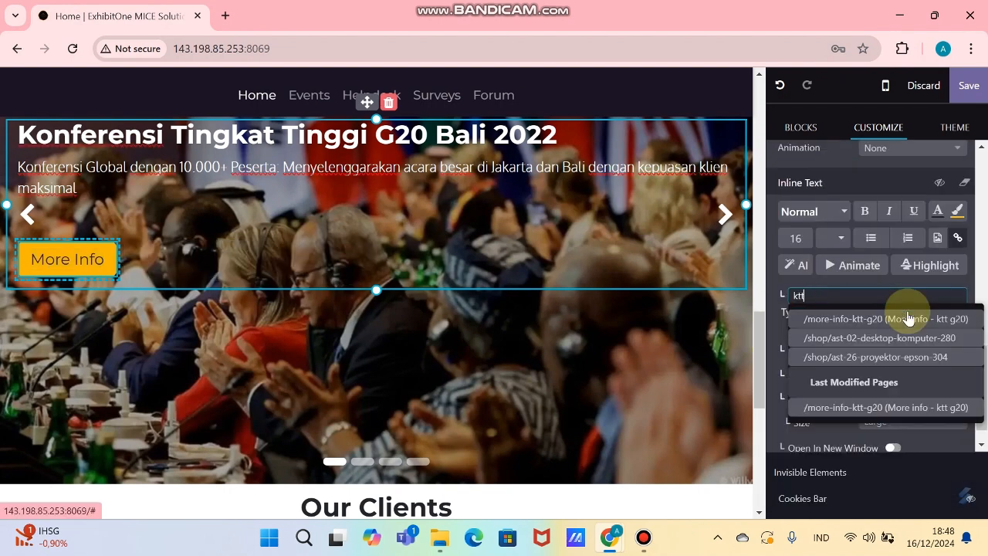
{"action": "left_click", "coordinate": [880, 320]}
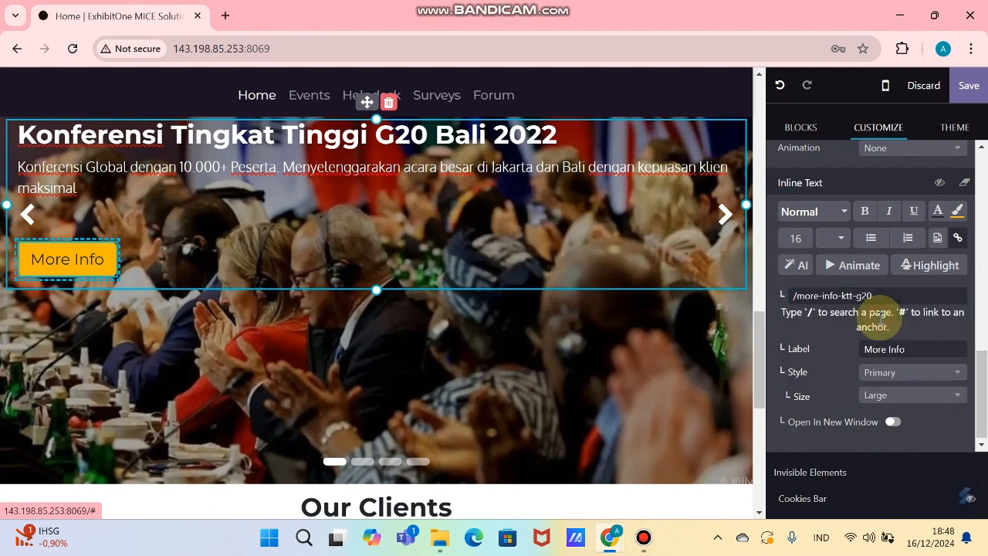
{"action": "left_click", "coordinate": [968, 84]}
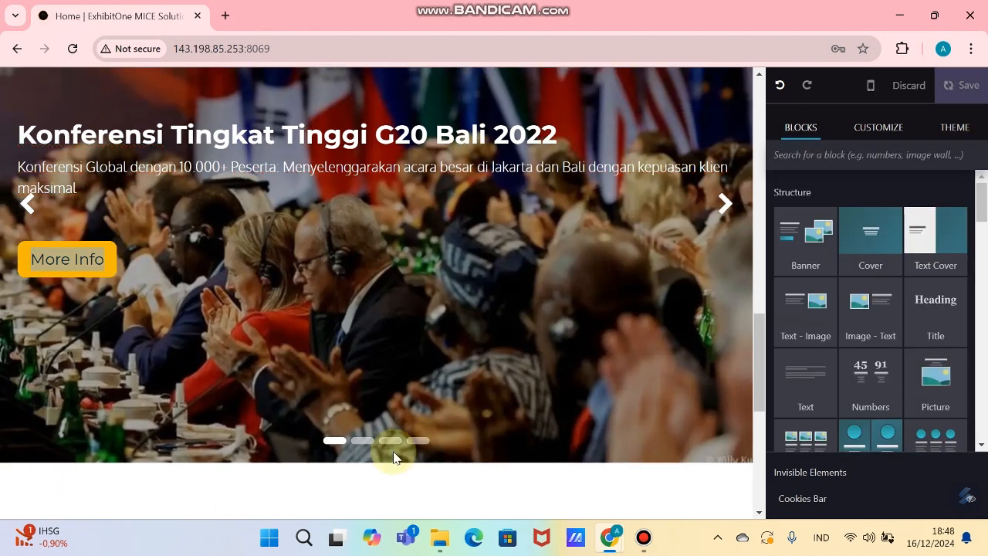
{"action": "scroll", "coordinate": [634, 307], "scroll_direction": "down", "scroll_amount": 3}
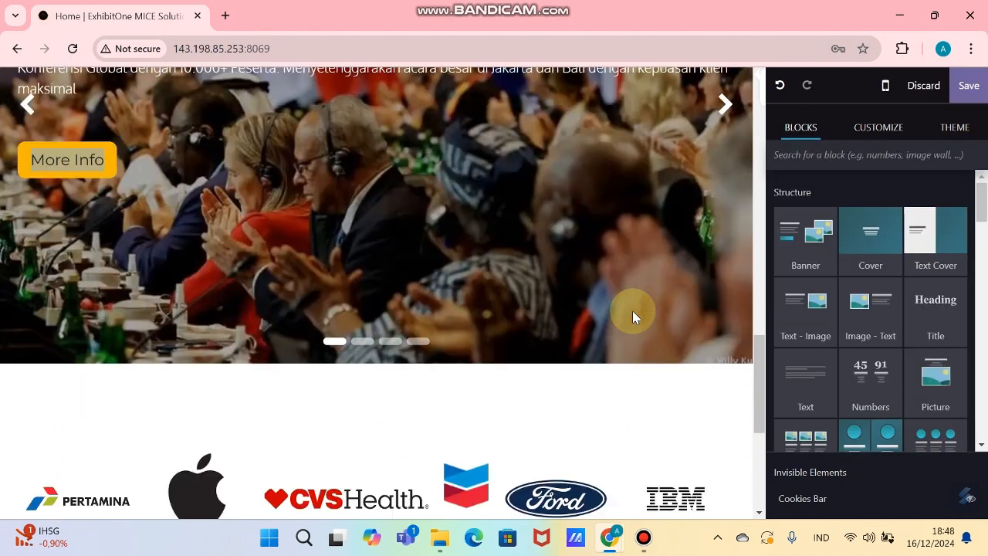
{"action": "scroll", "coordinate": [632, 310], "scroll_direction": "up", "scroll_amount": 3}
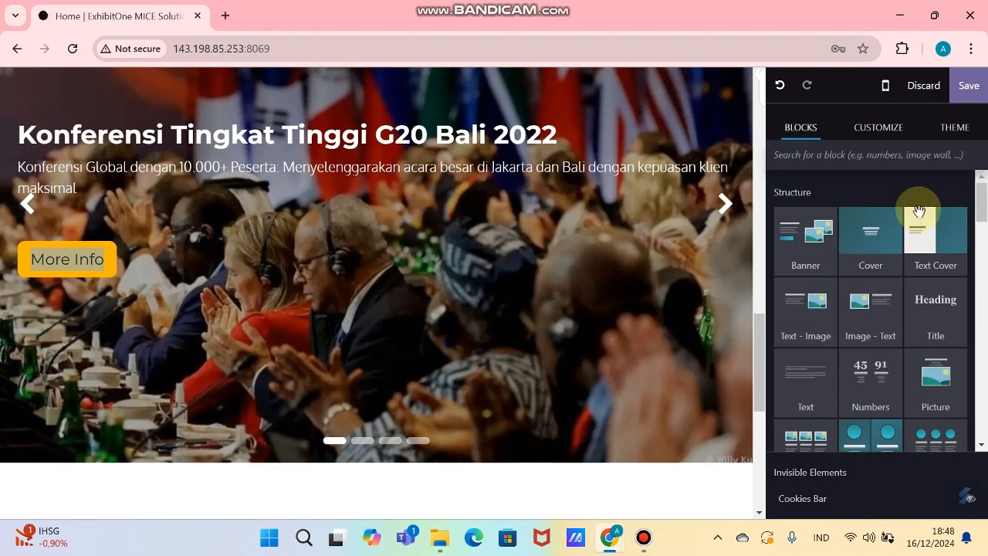
{"action": "left_click", "coordinate": [970, 83]}
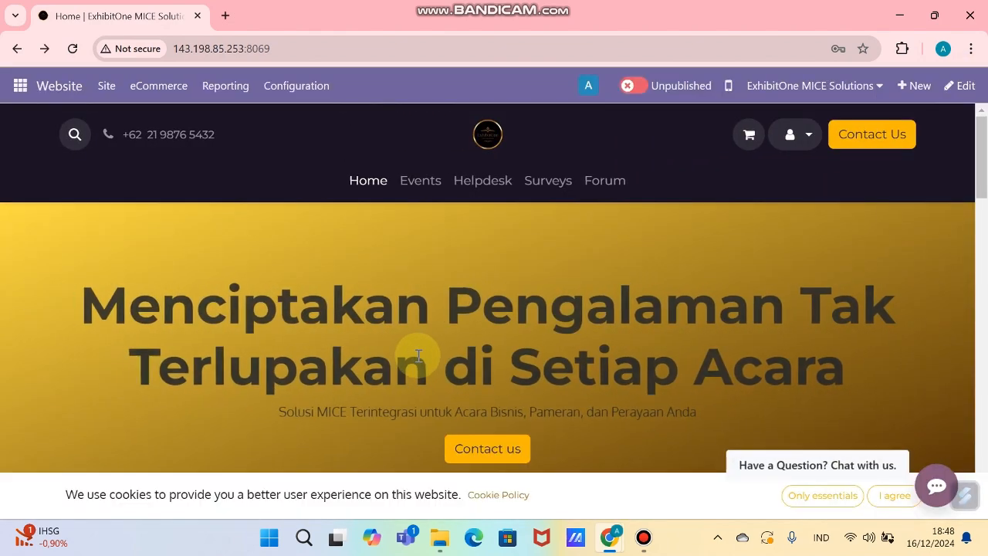
Step: Follow the G20 slide's More Info link and scroll through the Konferensi Tingkat Tinggi G20 Bali 2022 page
{"action": "scroll", "coordinate": [418, 355], "scroll_direction": "down", "scroll_amount": 15}
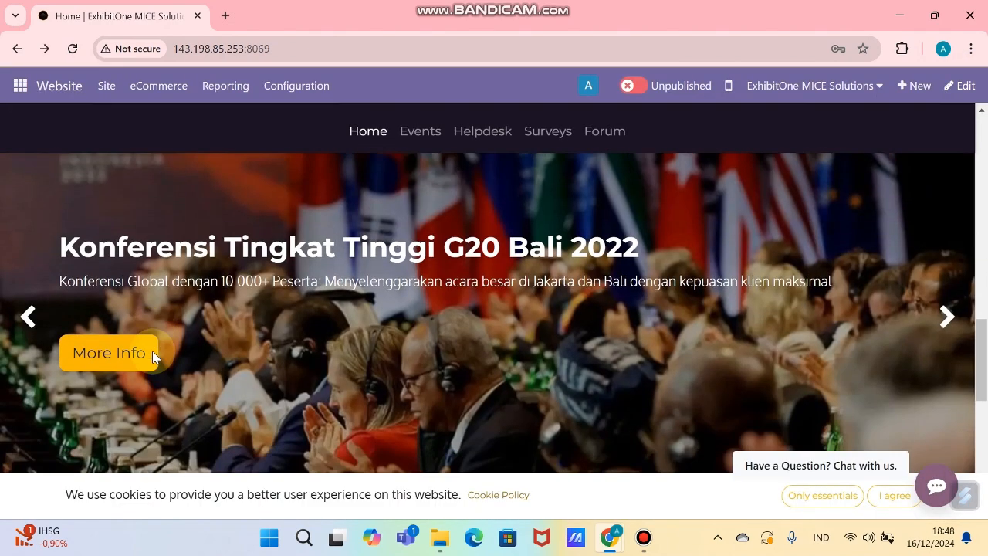
{"action": "scroll", "coordinate": [152, 351], "scroll_direction": "down", "scroll_amount": 2}
{"action": "scroll", "coordinate": [117, 229], "scroll_direction": "up", "scroll_amount": 1}
{"action": "scroll", "coordinate": [126, 298], "scroll_direction": "up", "scroll_amount": 1}
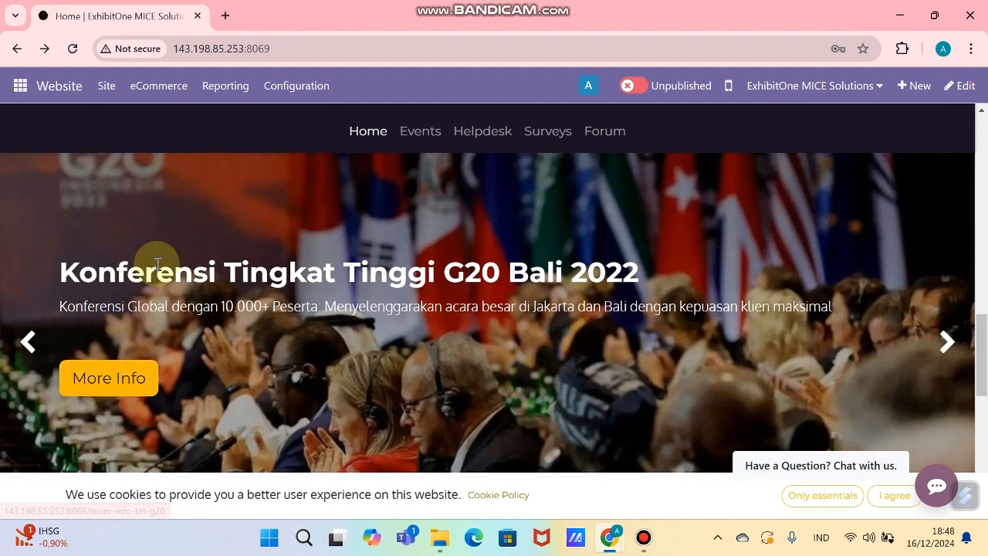
{"action": "left_click", "coordinate": [136, 375]}
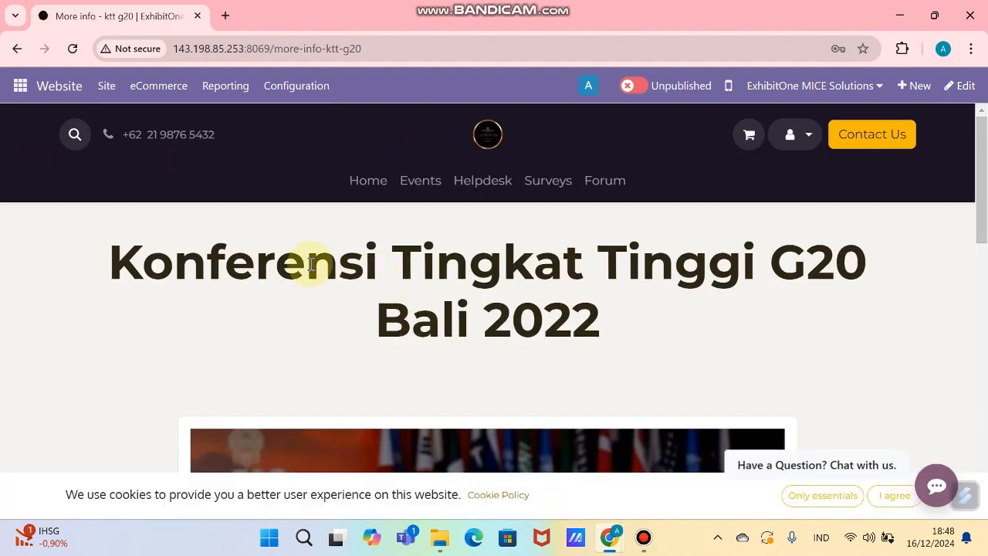
{"action": "scroll", "coordinate": [310, 265], "scroll_direction": "down", "scroll_amount": 5}
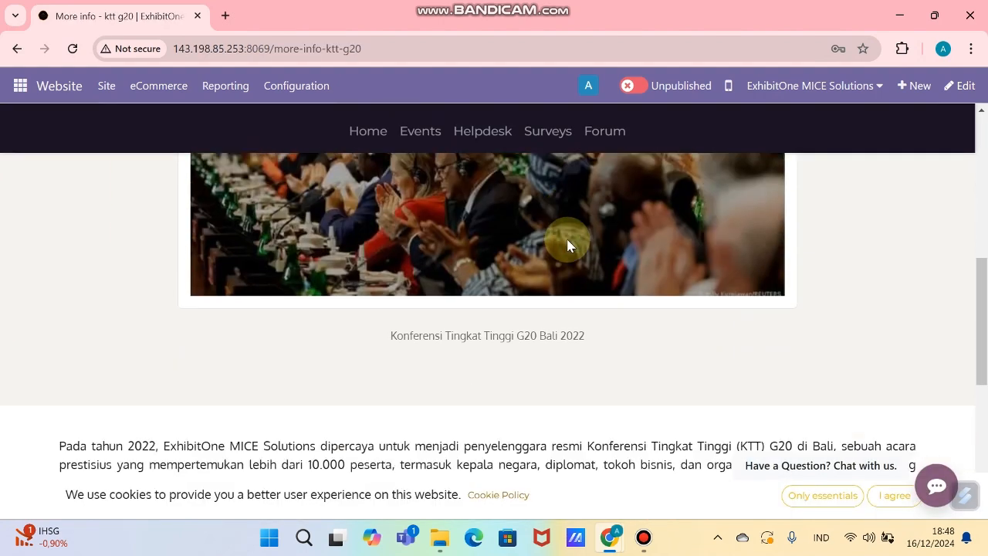
{"action": "scroll", "coordinate": [567, 244], "scroll_direction": "down", "scroll_amount": 4}
{"action": "scroll", "coordinate": [563, 253], "scroll_direction": "up", "scroll_amount": 4}
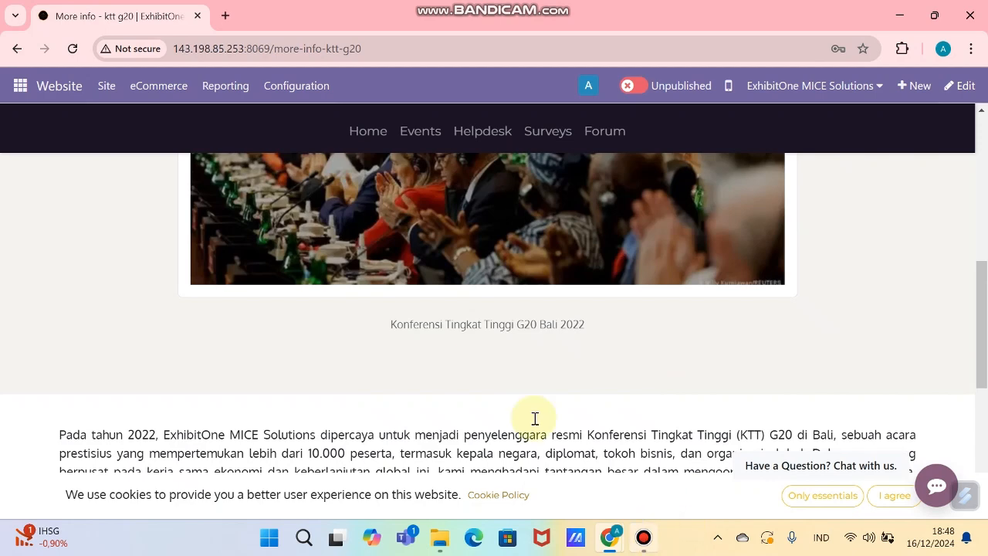
{"action": "scroll", "coordinate": [535, 418], "scroll_direction": "up", "scroll_amount": 4}
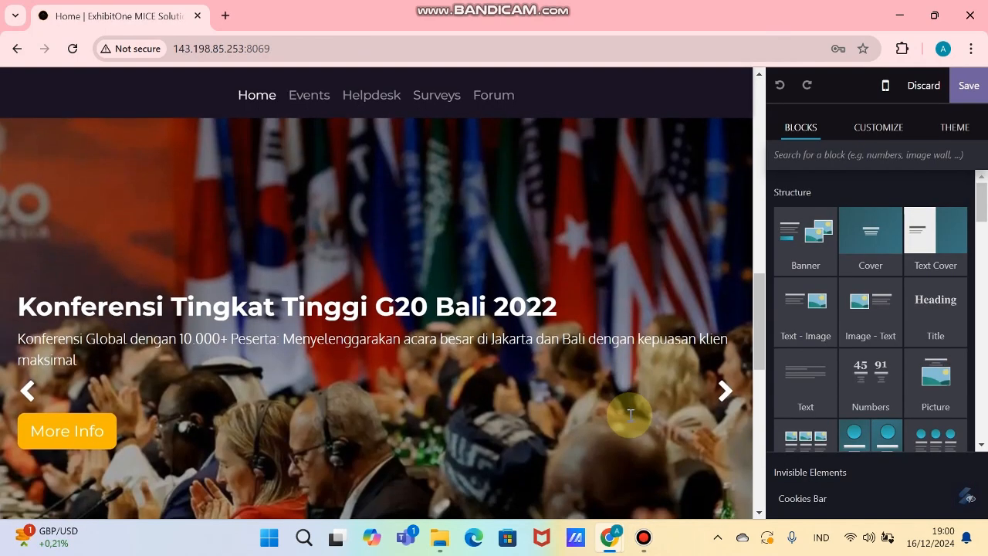
{"action": "scroll", "coordinate": [217, 257], "scroll_direction": "up", "scroll_amount": 1}
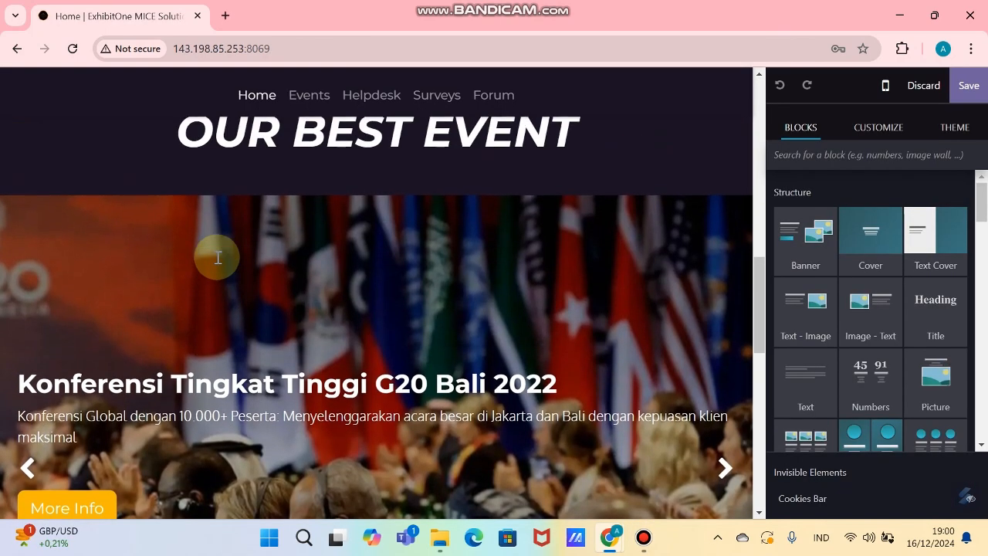
{"action": "scroll", "coordinate": [376, 147], "scroll_direction": "down", "scroll_amount": 1}
{"action": "left_click", "coordinate": [730, 400]}
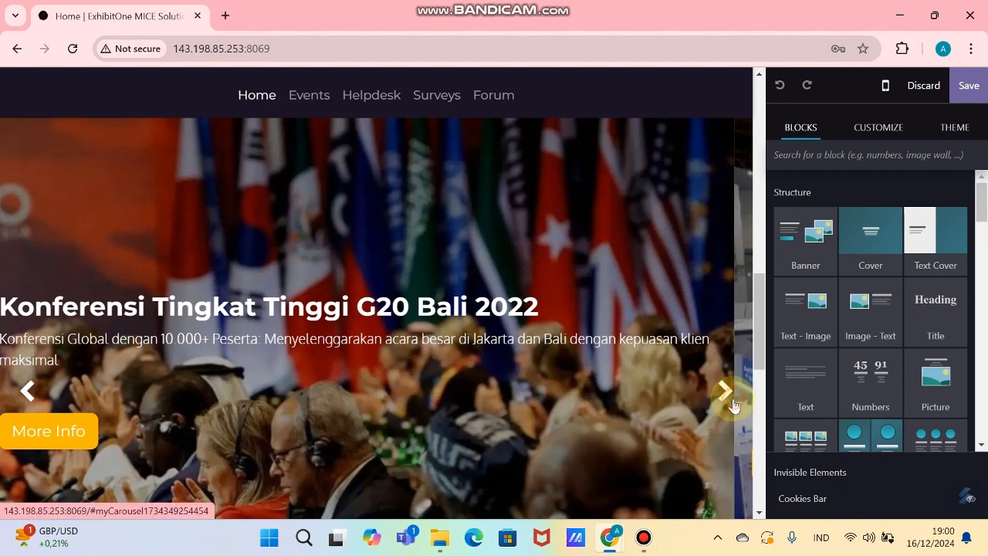
{"action": "left_click", "coordinate": [729, 399]}
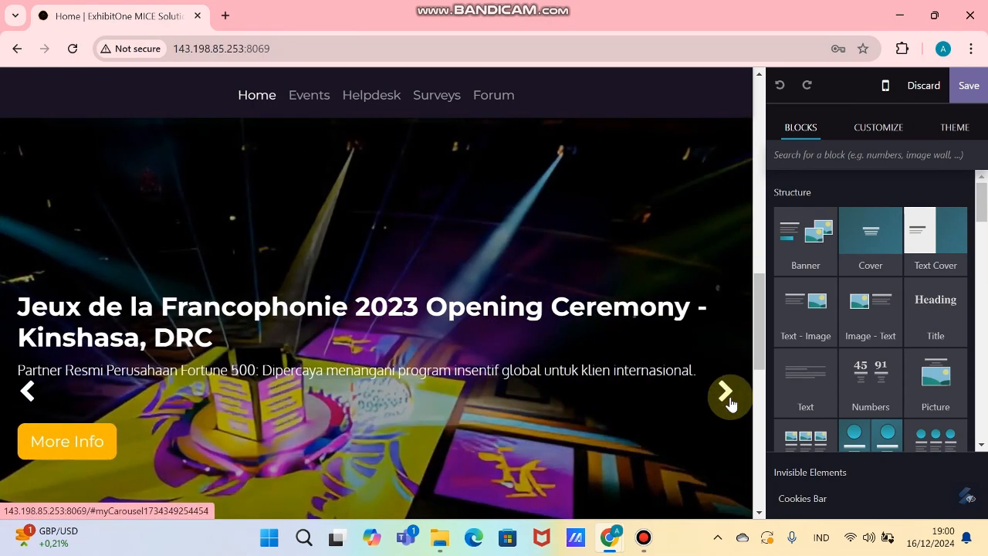
{"action": "left_click", "coordinate": [729, 399]}
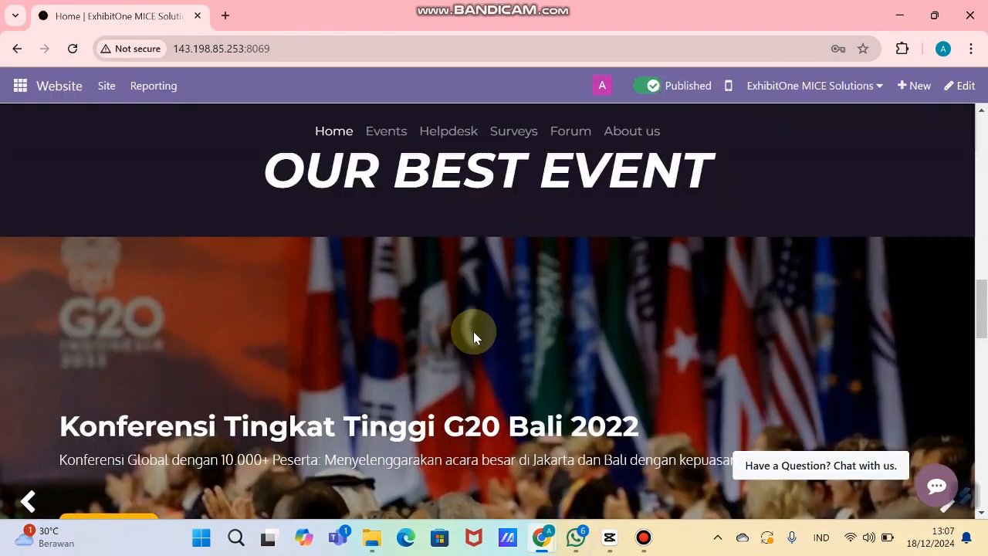
{"action": "scroll", "coordinate": [107, 392], "scroll_direction": "down", "scroll_amount": 2}
{"action": "left_click", "coordinate": [455, 366]}
{"action": "scroll", "coordinate": [507, 313], "scroll_direction": "down", "scroll_amount": 12}
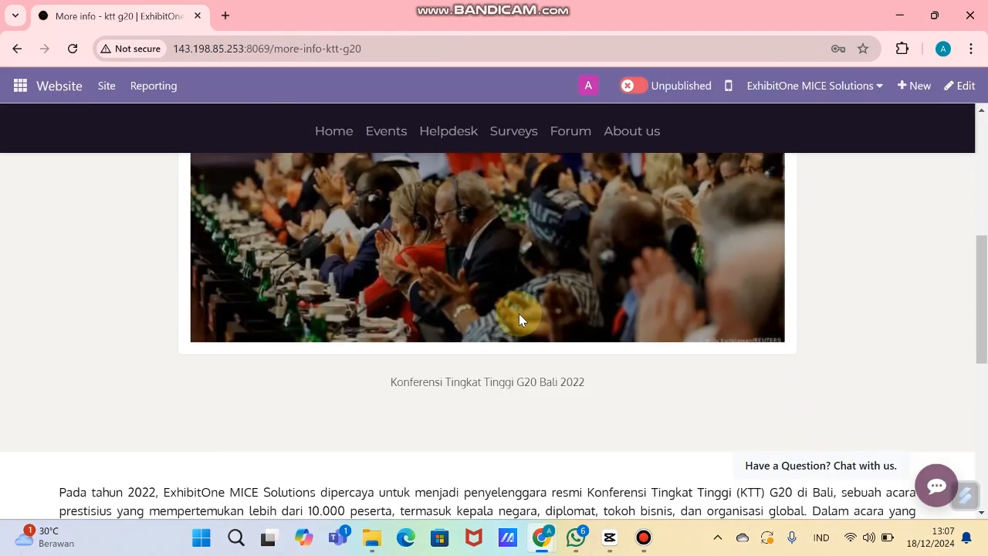
{"action": "key", "text": "alt+Left"}
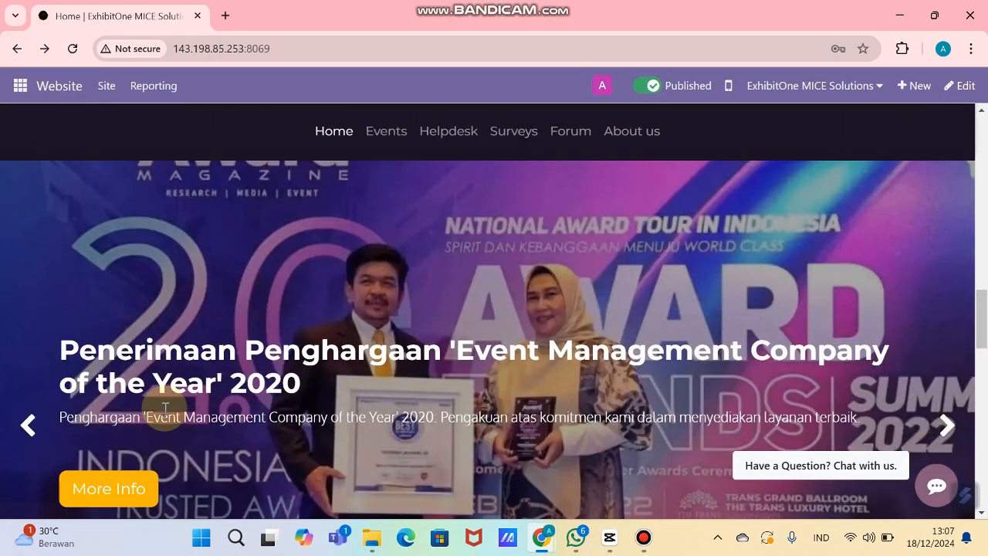
{"action": "scroll", "coordinate": [165, 409], "scroll_direction": "down", "scroll_amount": 2}
{"action": "left_click", "coordinate": [101, 412]}
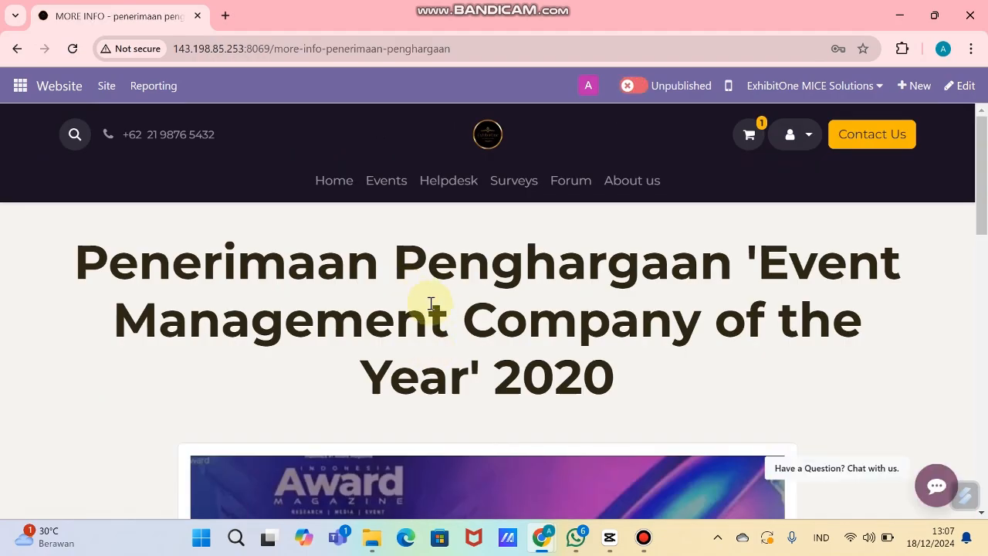
{"action": "scroll", "coordinate": [430, 309], "scroll_direction": "down", "scroll_amount": 10}
{"action": "scroll", "coordinate": [449, 312], "scroll_direction": "up", "scroll_amount": 2}
{"action": "left_click", "coordinate": [16, 51]}
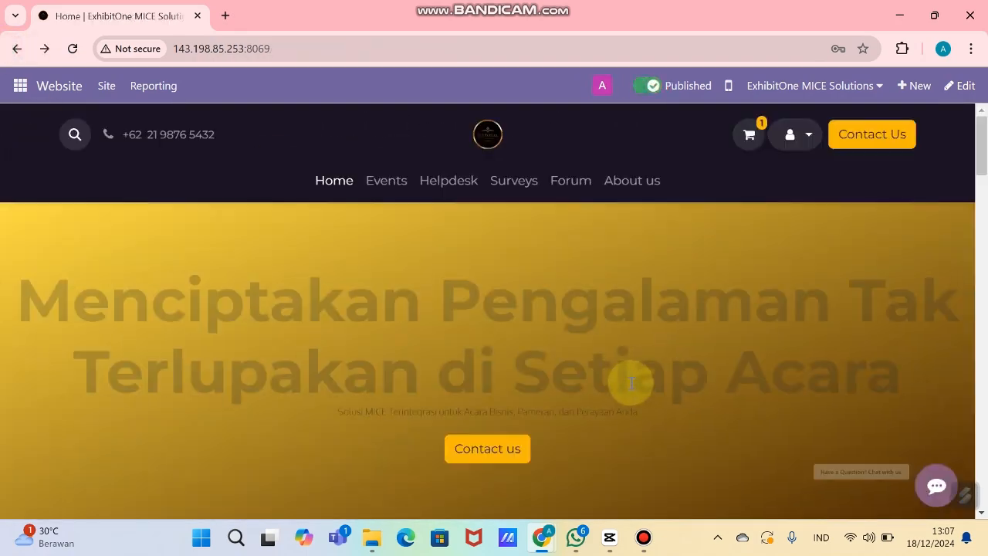
{"action": "scroll", "coordinate": [634, 381], "scroll_direction": "down", "scroll_amount": 15}
{"action": "left_click", "coordinate": [935, 352]}
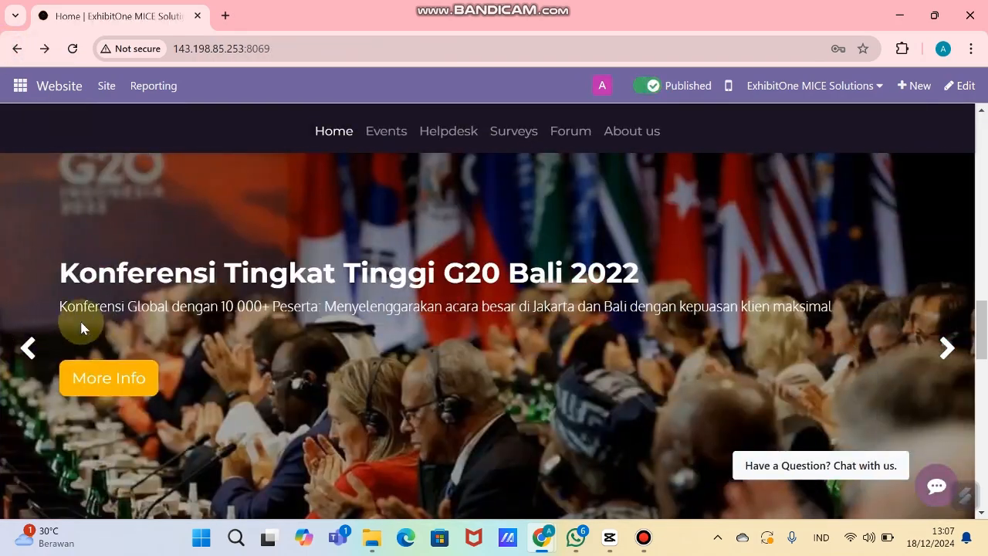
{"action": "left_click", "coordinate": [902, 353]}
{"action": "left_click", "coordinate": [126, 411]}
{"action": "scroll", "coordinate": [505, 301], "scroll_direction": "down", "scroll_amount": 5}
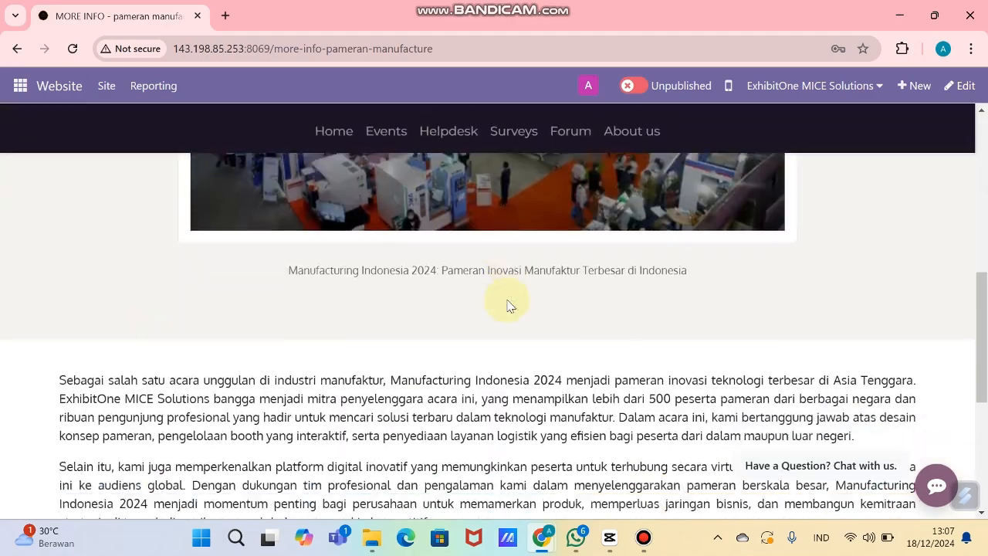
{"action": "scroll", "coordinate": [494, 300], "scroll_direction": "up", "scroll_amount": 7}
{"action": "left_click", "coordinate": [16, 51]}
{"action": "scroll", "coordinate": [741, 355], "scroll_direction": "down", "scroll_amount": 5}
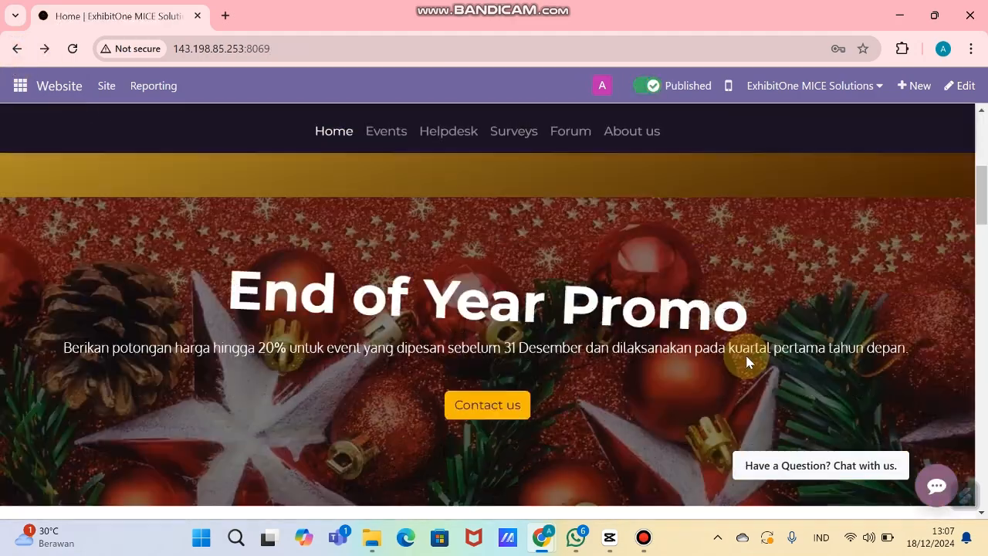
{"action": "scroll", "coordinate": [746, 361], "scroll_direction": "down", "scroll_amount": 5}
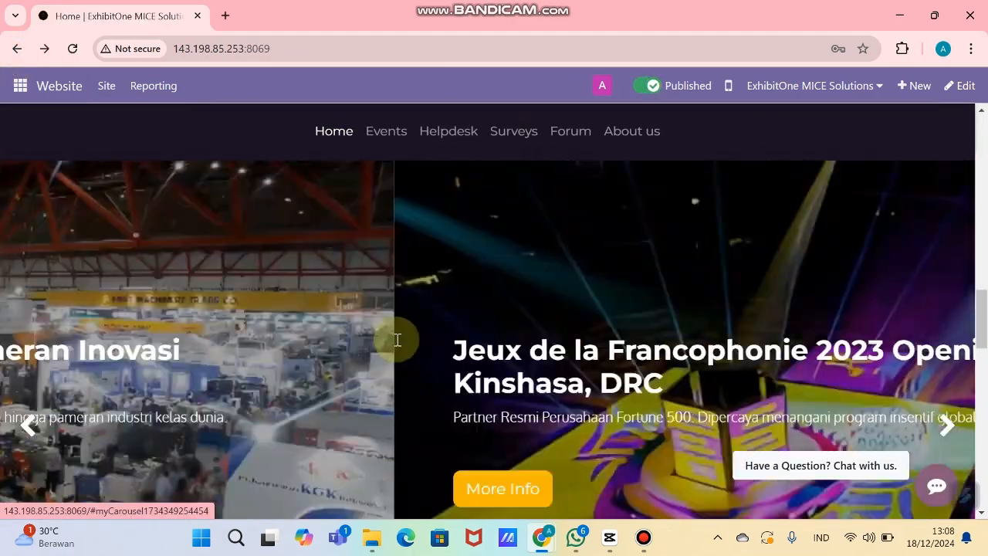
{"action": "left_click", "coordinate": [124, 417]}
{"action": "scroll", "coordinate": [550, 317], "scroll_direction": "down", "scroll_amount": 5}
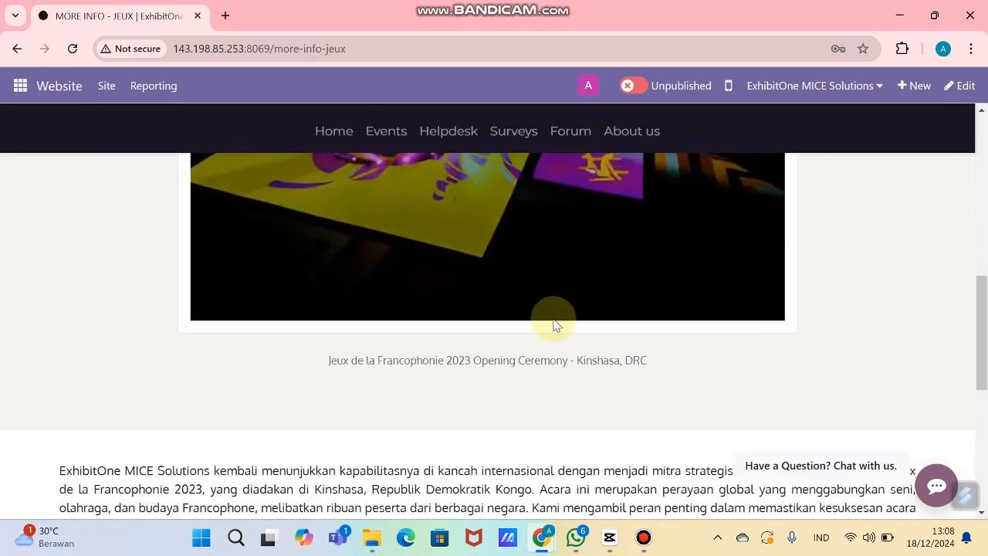
{"action": "scroll", "coordinate": [554, 324], "scroll_direction": "down", "scroll_amount": 5}
{"action": "scroll", "coordinate": [556, 322], "scroll_direction": "up", "scroll_amount": 10}
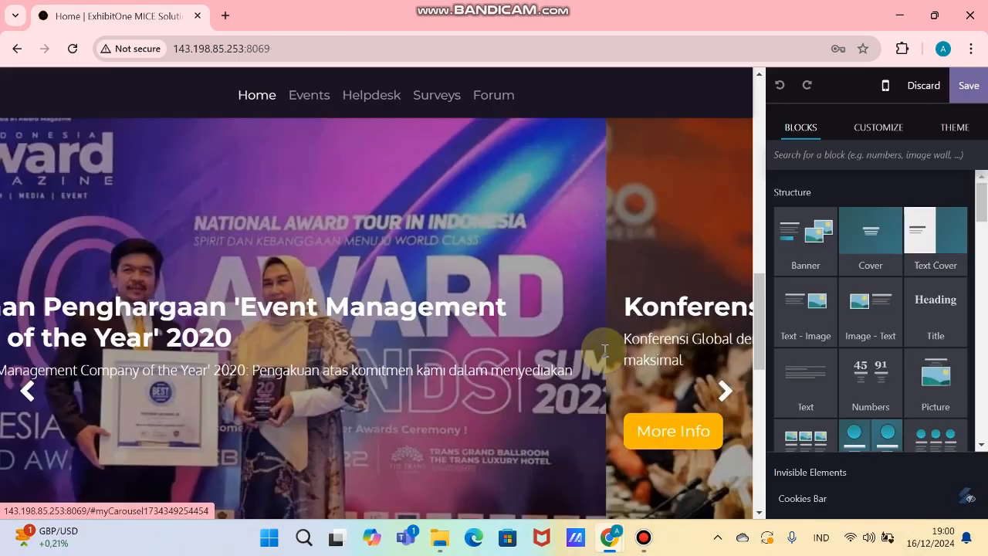
Step: Add a Quotes section below Our Clients and select its first placeholder quote
{"action": "scroll", "coordinate": [602, 347], "scroll_direction": "down", "scroll_amount": 5}
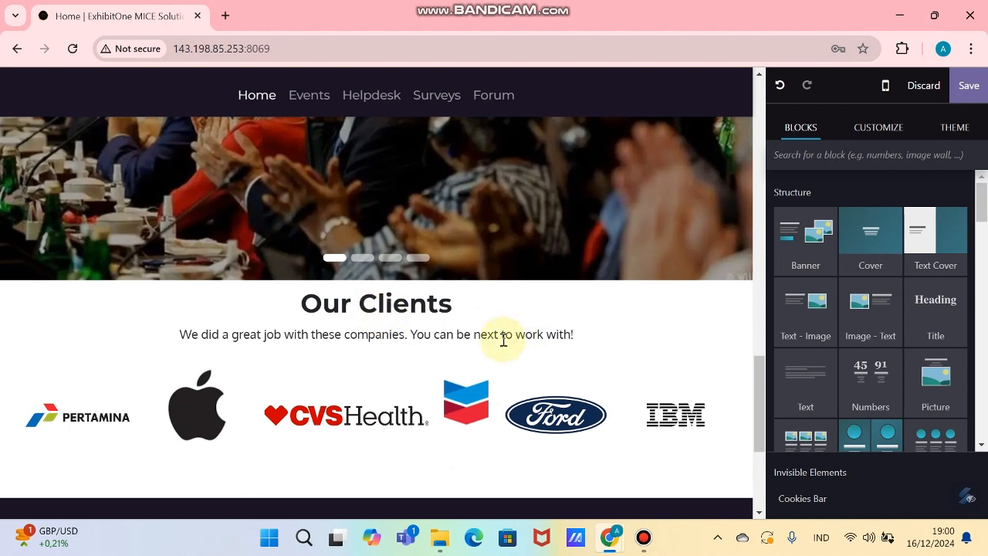
{"action": "scroll", "coordinate": [537, 366], "scroll_direction": "down", "scroll_amount": 1}
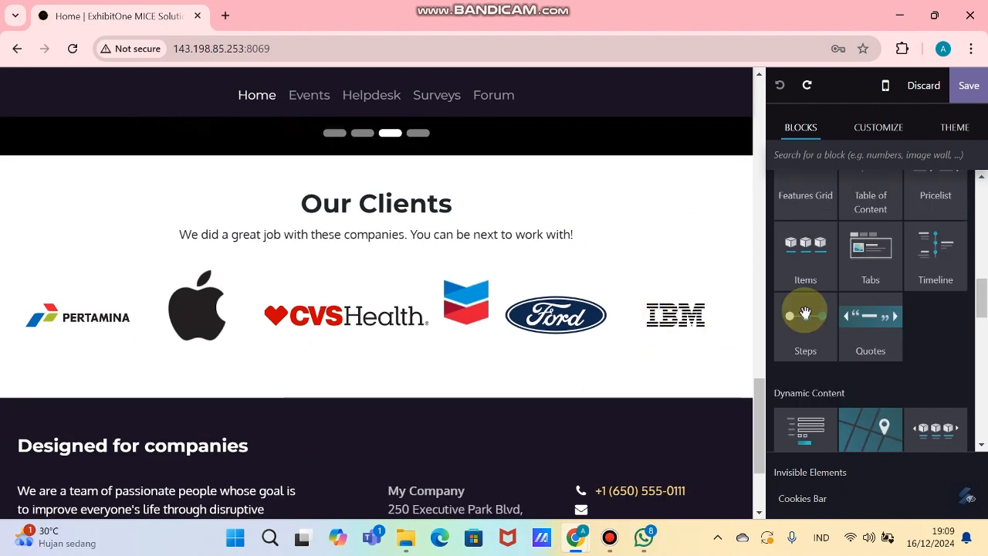
{"action": "left_click_drag", "start_coordinate": [875, 332], "coordinate": [517, 426]}
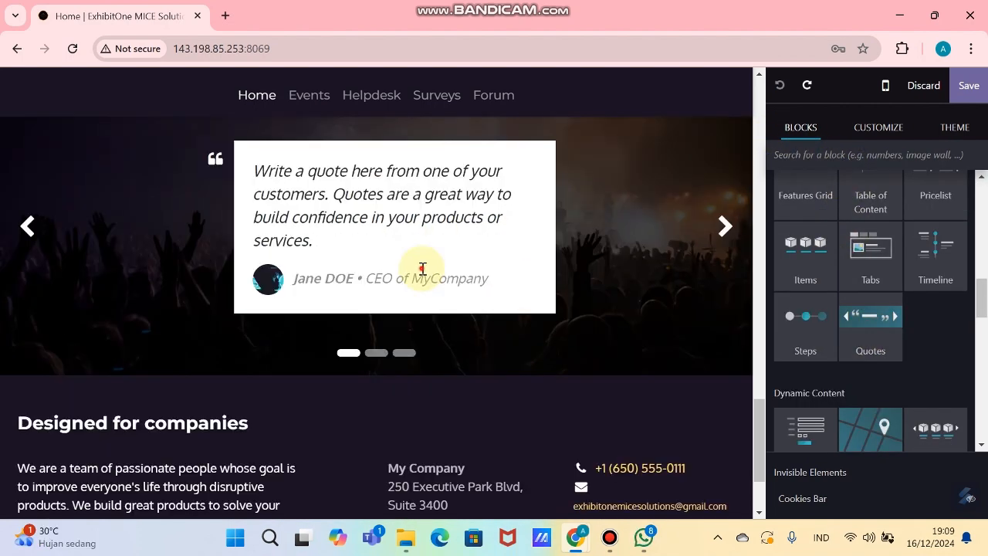
{"action": "left_click", "coordinate": [397, 188]}
{"action": "triple_click", "coordinate": [398, 187]}
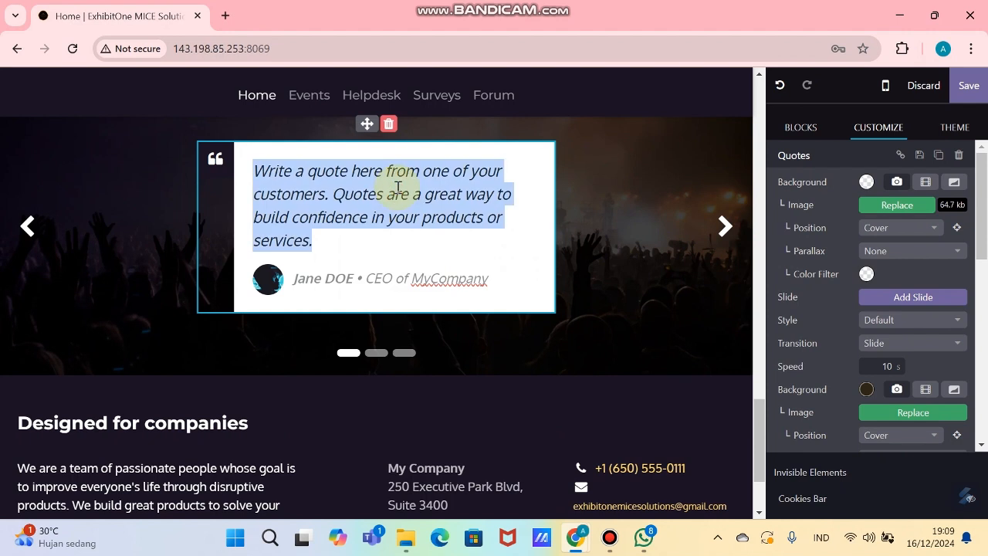
Step: Paste the client testimonial from the data sheet, then fill in the client's name and job title
{"action": "scroll", "coordinate": [506, 208], "scroll_direction": "up", "scroll_amount": 1}
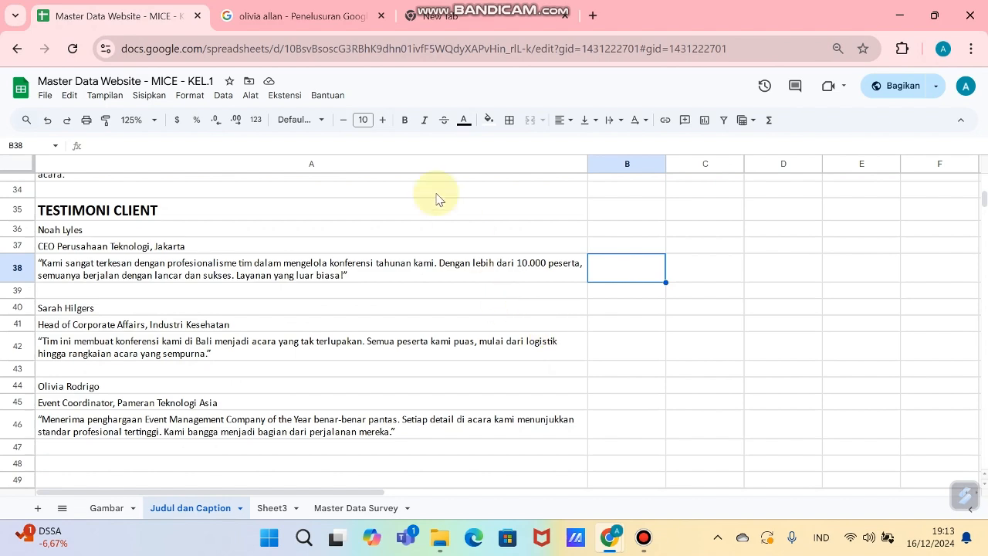
{"action": "left_click", "coordinate": [406, 215]}
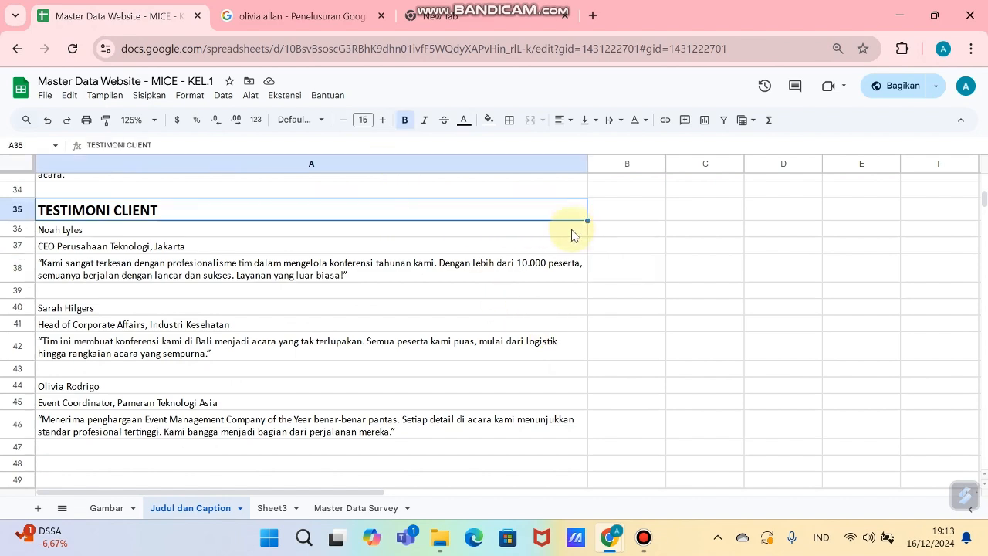
{"action": "key", "text": "alt+Tab"}
{"action": "key", "text": "alt+Tab"}
{"action": "key", "text": "alt+Tab"}
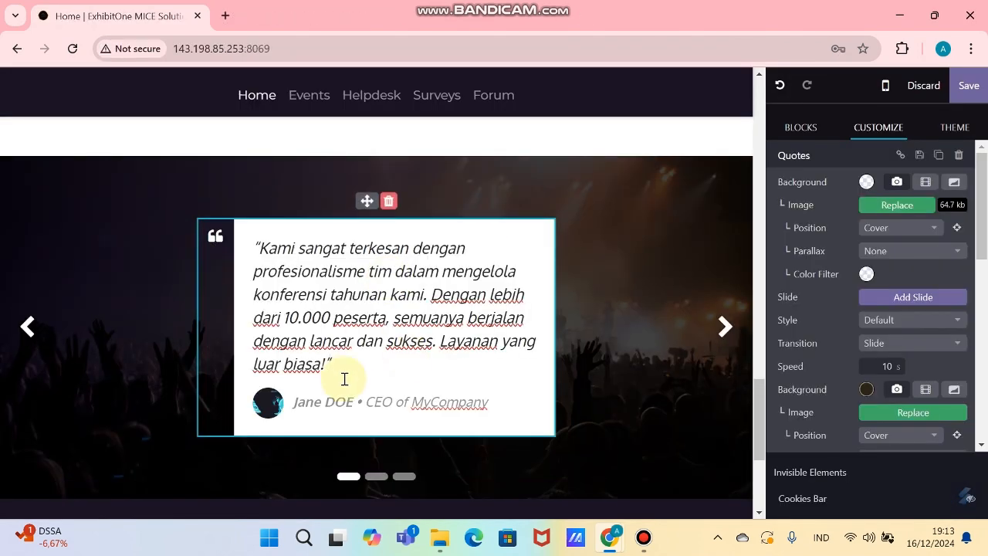
{"action": "key", "text": "alt+Tab"}
{"action": "key", "text": "alt+Tab"}
{"action": "key", "text": "BackSpace"}
{"action": "key", "text": "BackSpace"}
{"action": "key", "text": "BackSpace"}
{"action": "key", "text": "BackSpace"}
{"action": "key", "text": "BackSpace"}
{"action": "key", "text": "BackSpace"}
{"action": "key", "text": "BackSpace"}
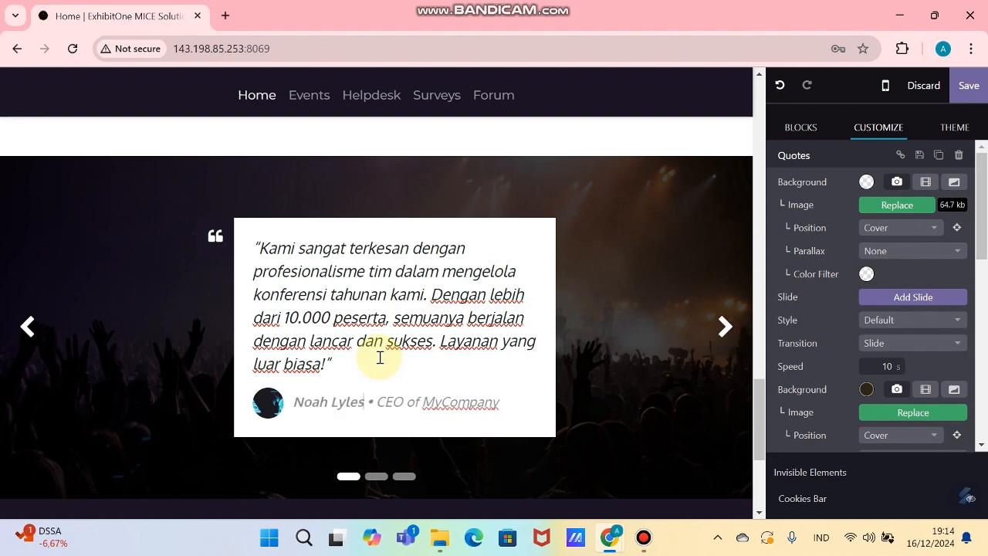
{"action": "key", "text": "alt+Tab"}
{"action": "key", "text": "alt+Tab"}
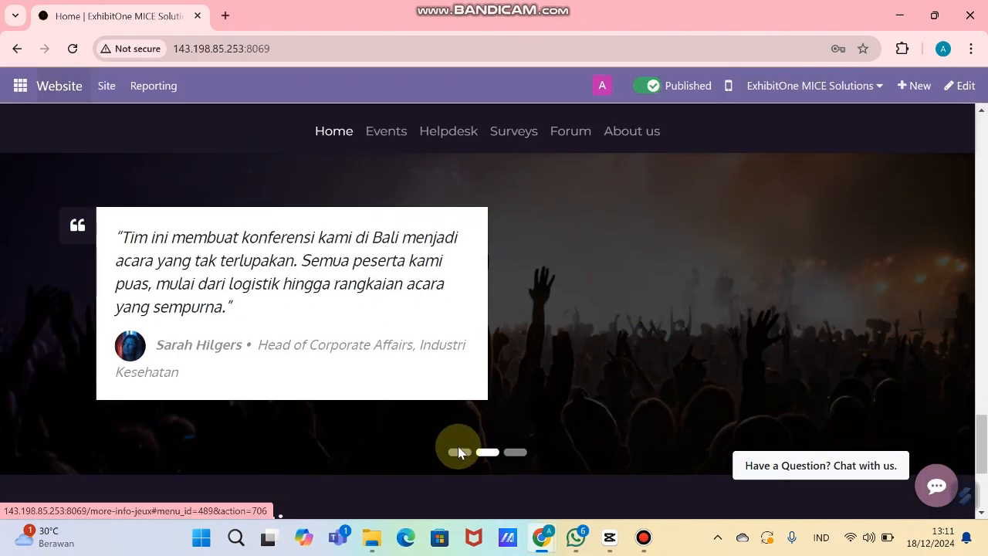
Step: Cycle through the first, second and third testimonial slides using the carousel dots
{"action": "left_click", "coordinate": [459, 453]}
{"action": "left_click", "coordinate": [487, 453]}
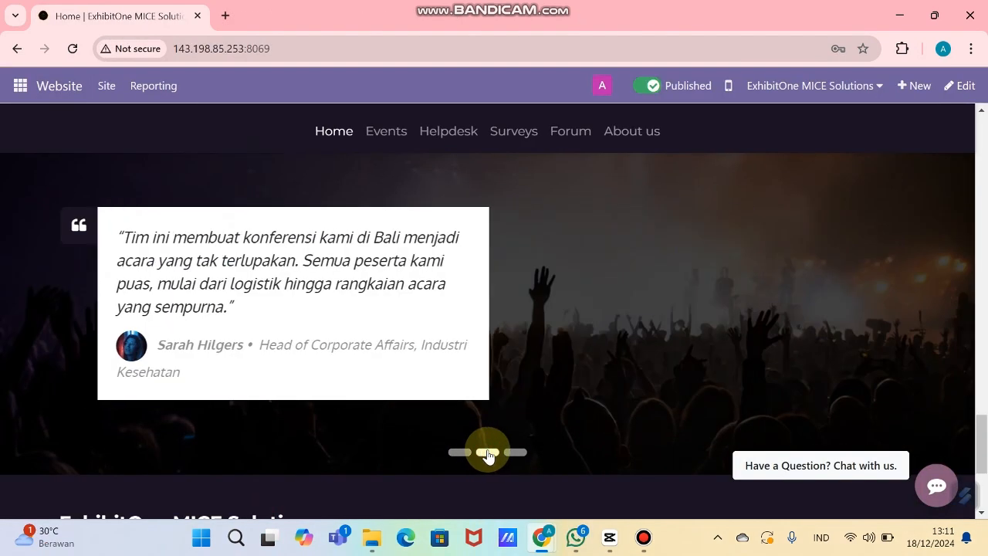
{"action": "left_click", "coordinate": [514, 453]}
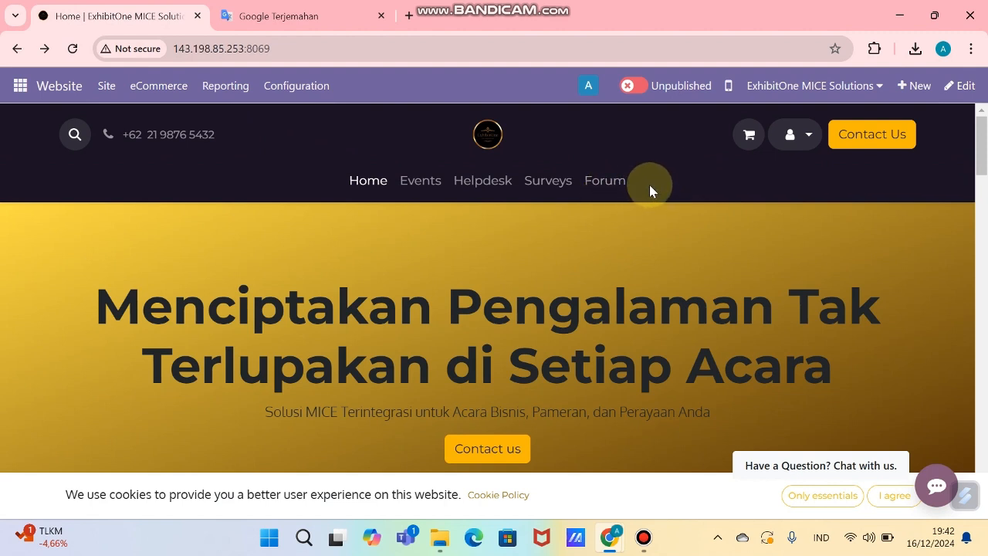
Step: Add an 'About us' menu item linking to /aboutus after Forum and save the menu
{"action": "left_click", "coordinate": [119, 90]}
{"action": "mouse_move", "coordinate": [139, 96]}
{"action": "left_click", "coordinate": [113, 96]}
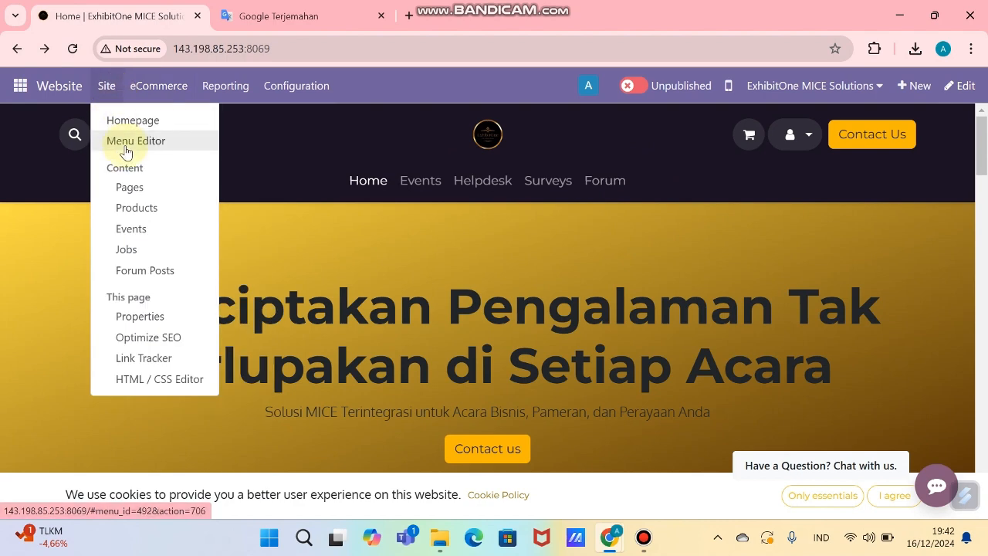
{"action": "left_click", "coordinate": [126, 147]}
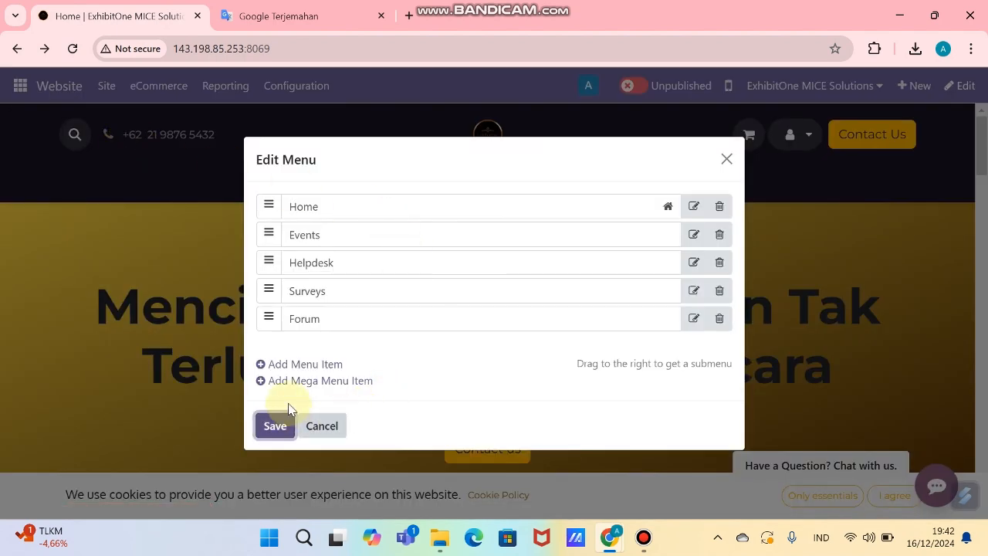
{"action": "left_click", "coordinate": [315, 367]}
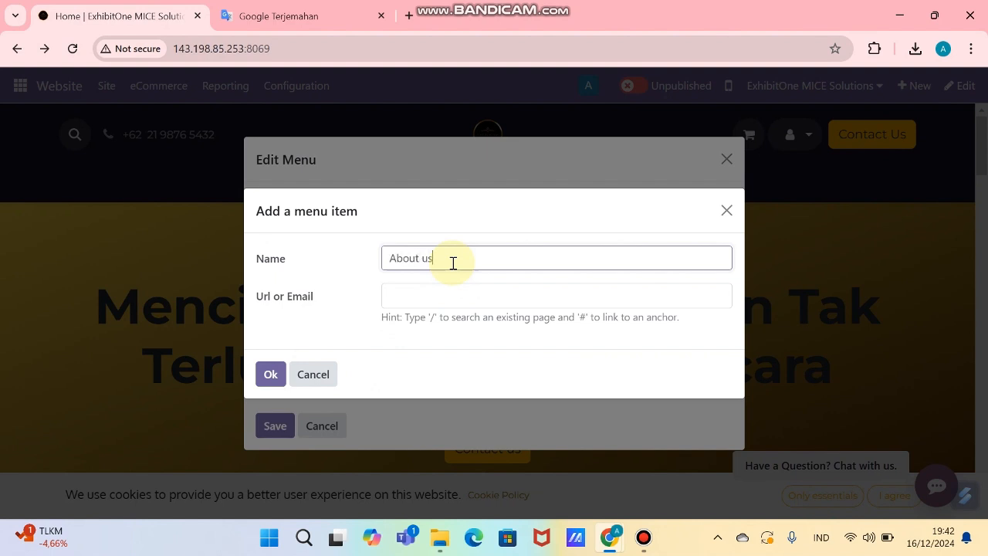
{"action": "left_click", "coordinate": [448, 299]}
{"action": "type", "text": "/aboutus"}
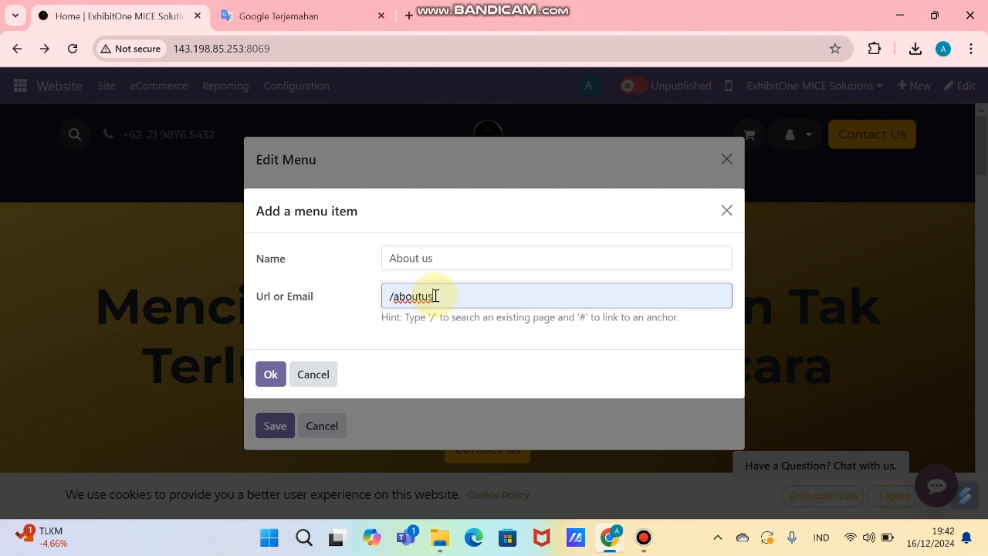
{"action": "left_click", "coordinate": [270, 376]}
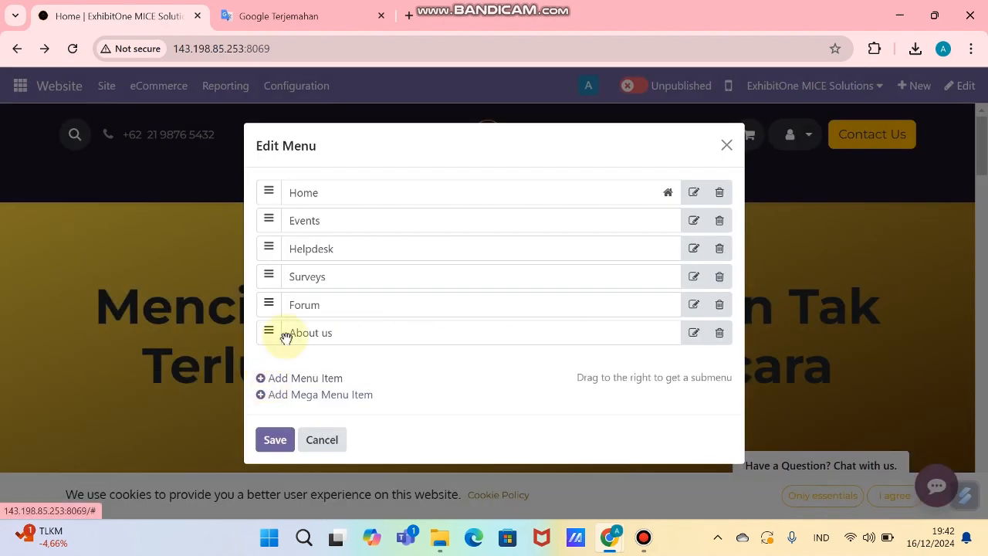
{"action": "left_click", "coordinate": [694, 334]}
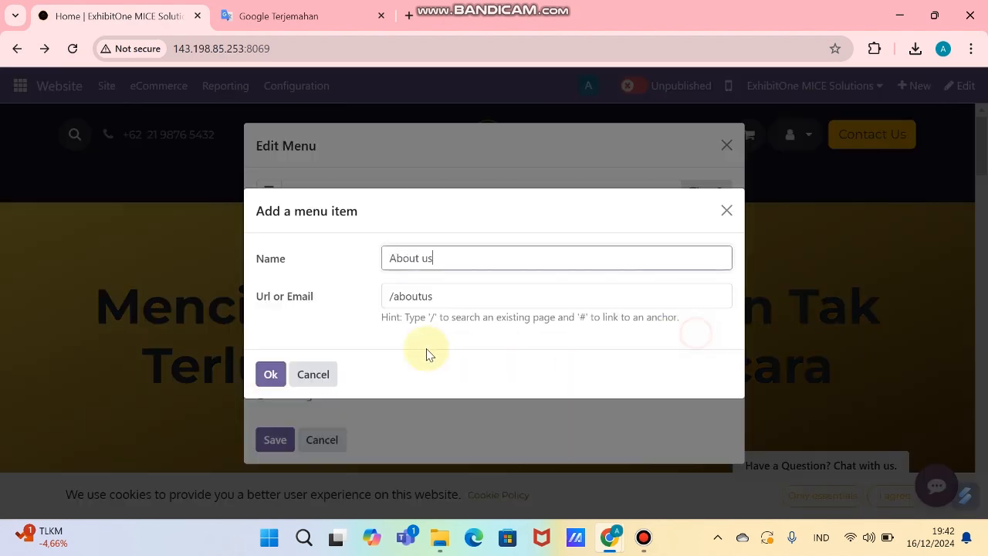
{"action": "left_click", "coordinate": [271, 375]}
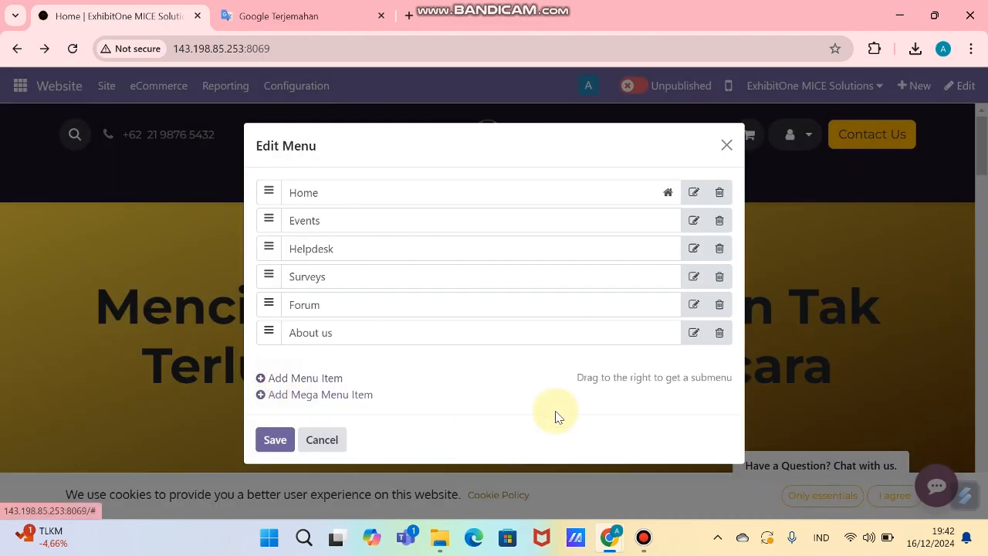
{"action": "left_click", "coordinate": [274, 441]}
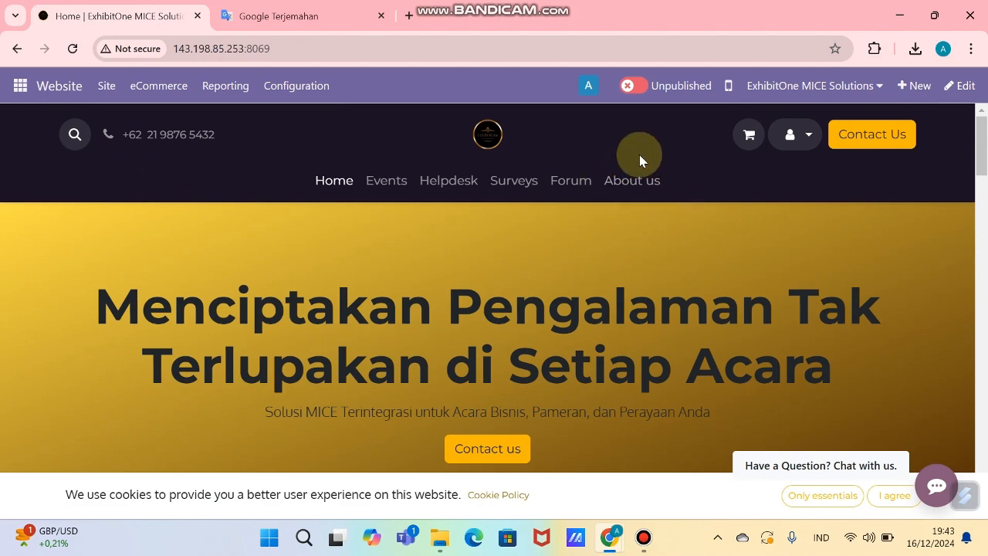
Step: Open the About us page in edit mode and add a Picture section
{"action": "left_click", "coordinate": [645, 189]}
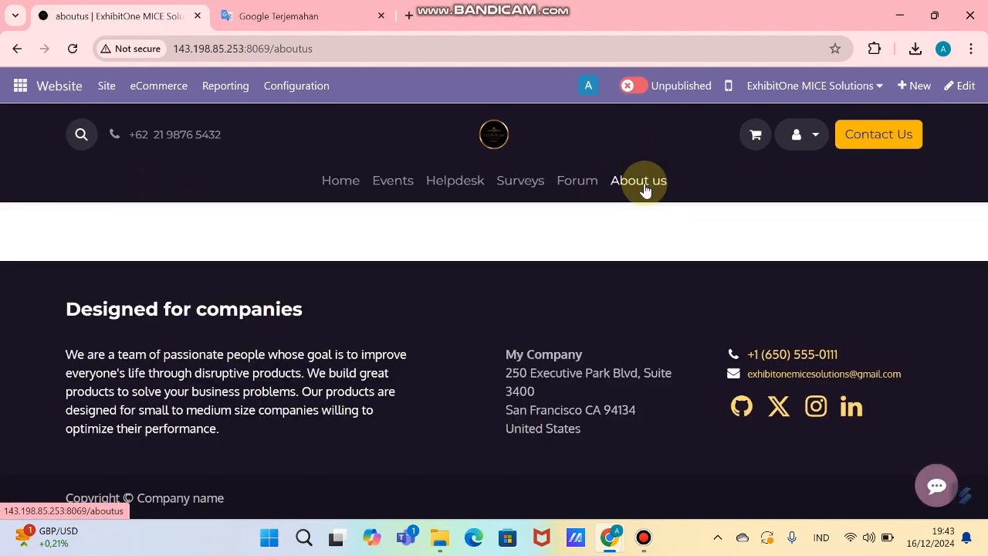
{"action": "left_click", "coordinate": [965, 91]}
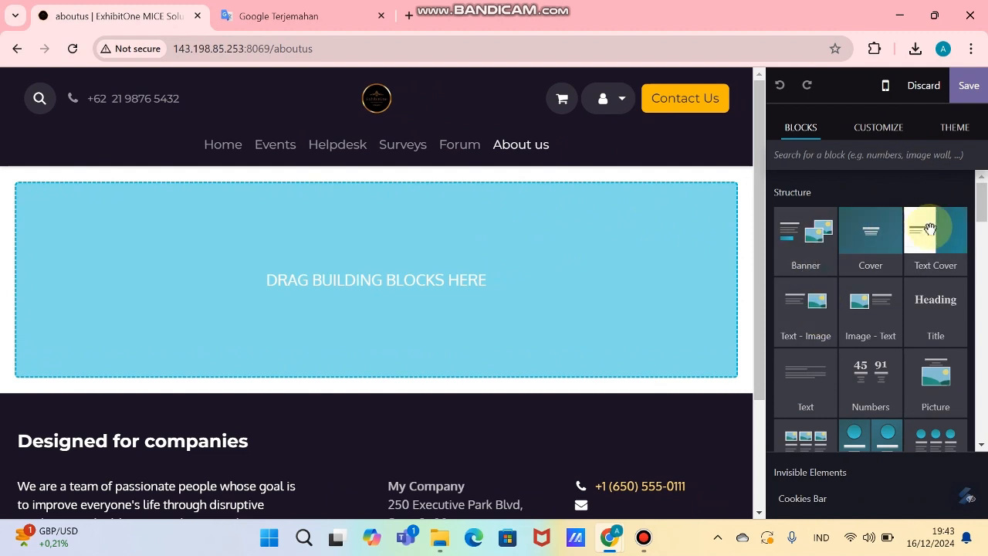
{"action": "scroll", "coordinate": [964, 264], "scroll_direction": "down", "scroll_amount": 2}
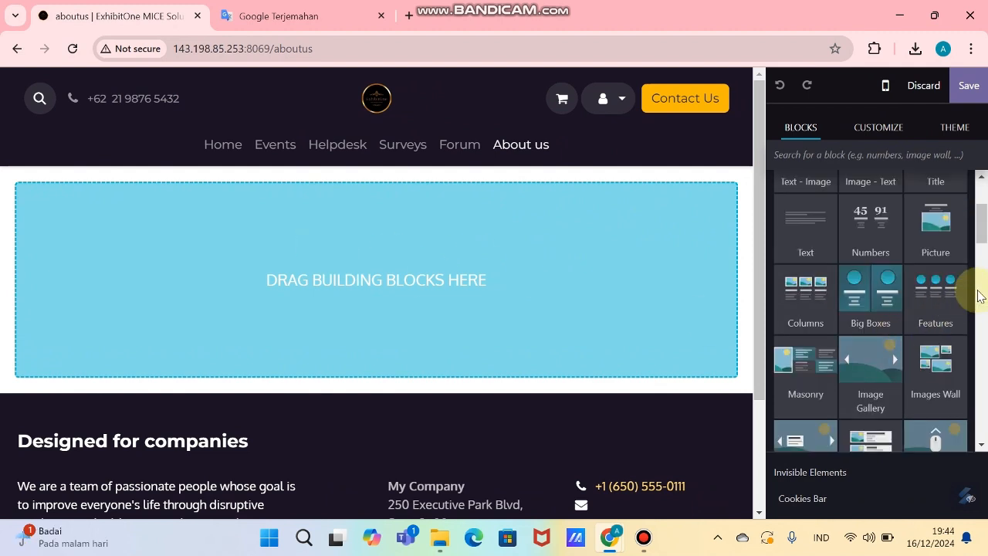
{"action": "left_click_drag", "start_coordinate": [948, 233], "coordinate": [550, 269]}
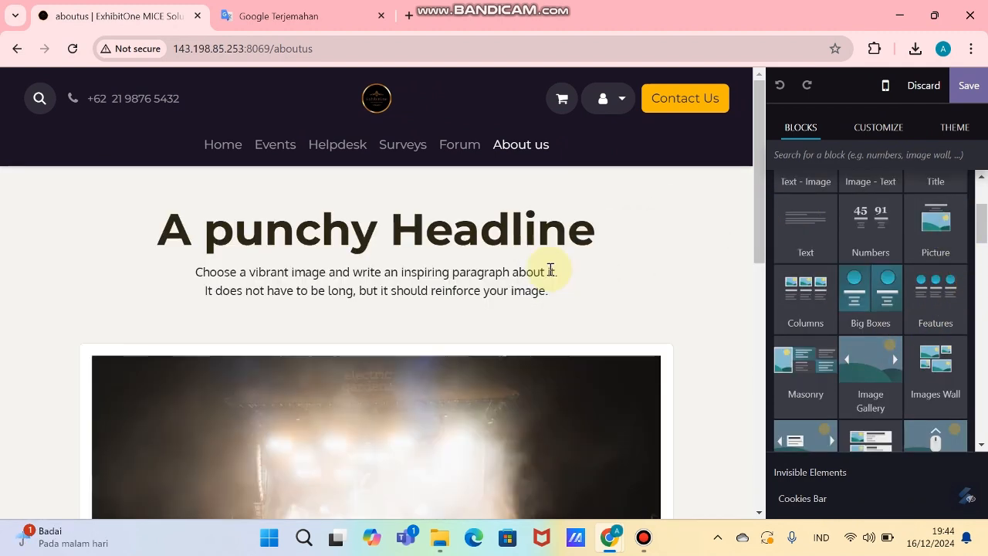
Step: Change the section headline to 'ExhibitOne MICE Solutions'
{"action": "triple_click", "coordinate": [520, 229]}
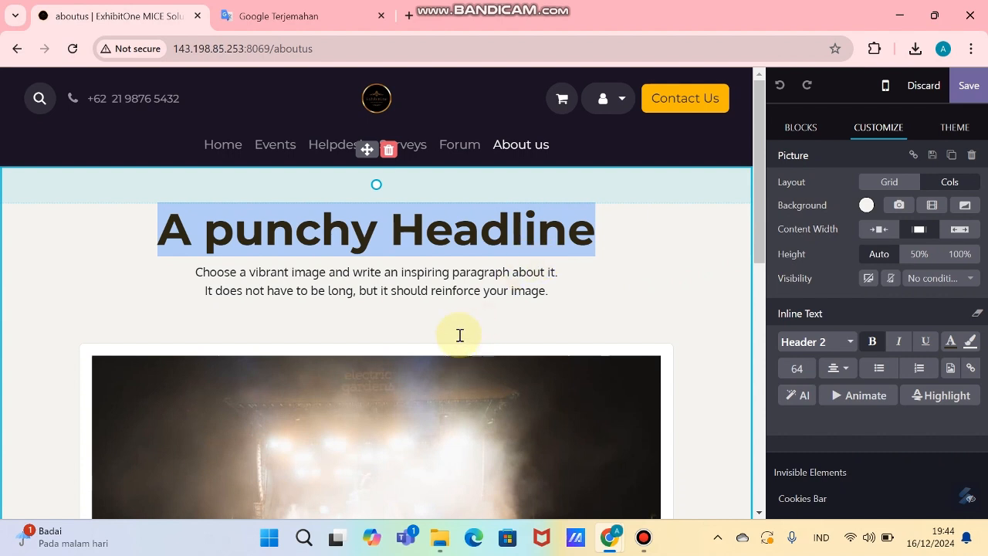
{"action": "triple_click", "coordinate": [479, 275]}
{"action": "left_click", "coordinate": [472, 222]}
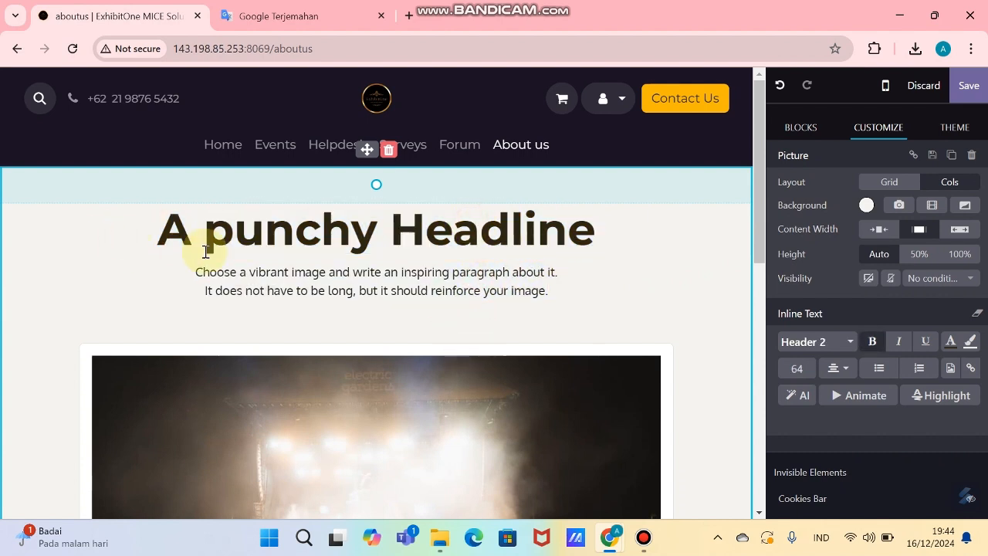
{"action": "left_click_drag", "start_coordinate": [174, 238], "coordinate": [590, 233]}
{"action": "type", "text": "Exhibit One MICE Solutions"}
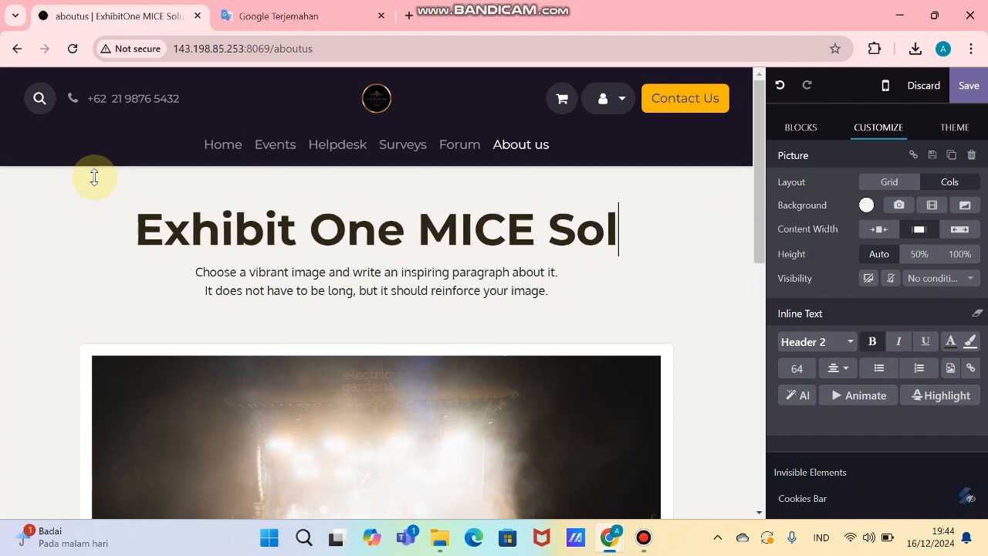
{"action": "left_click", "coordinate": [261, 232]}
{"action": "key", "text": "BackSpace"}
{"action": "key", "text": "BackSpace"}
{"action": "type", "text": "O"}
{"action": "left_click_drag", "start_coordinate": [551, 293], "coordinate": [154, 231]}
Step: Replace the placeholder paragraph with the tagline 'Your Vision, Our Mission to Perfect Execution.'
{"action": "left_click", "coordinate": [432, 280]}
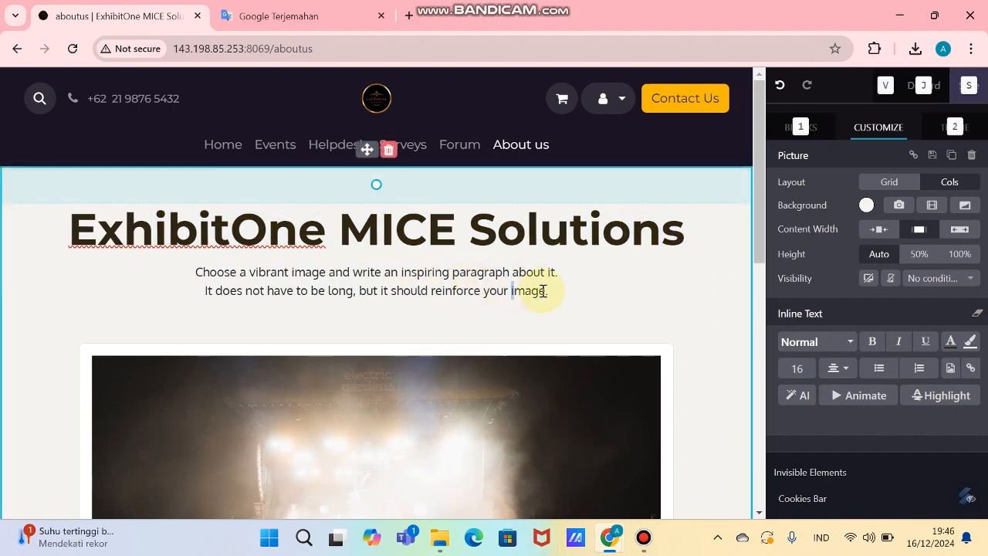
{"action": "key", "text": "alt+Tab"}
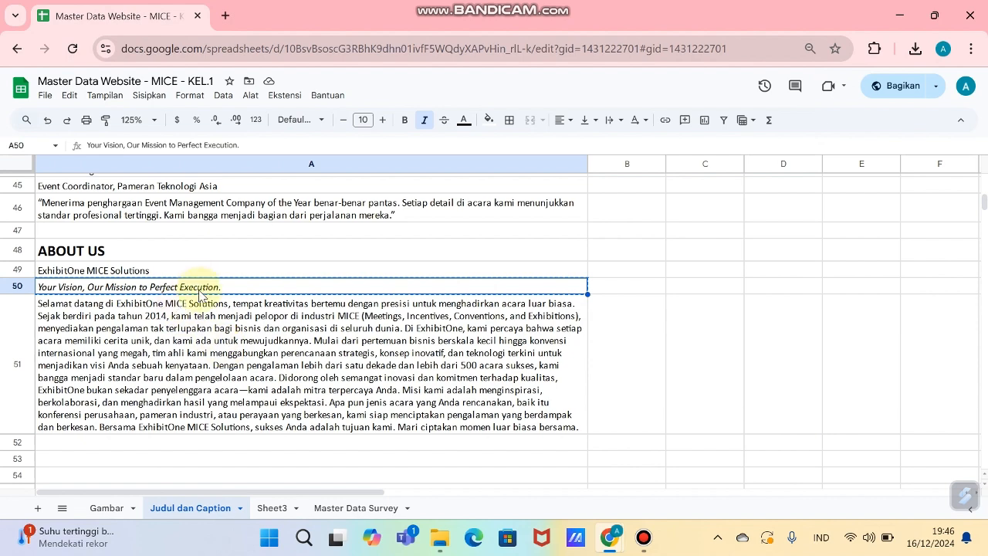
{"action": "key", "text": "alt+Tab"}
{"action": "type", "text": "Your Vision, Our Mission to Perfect Execution."}
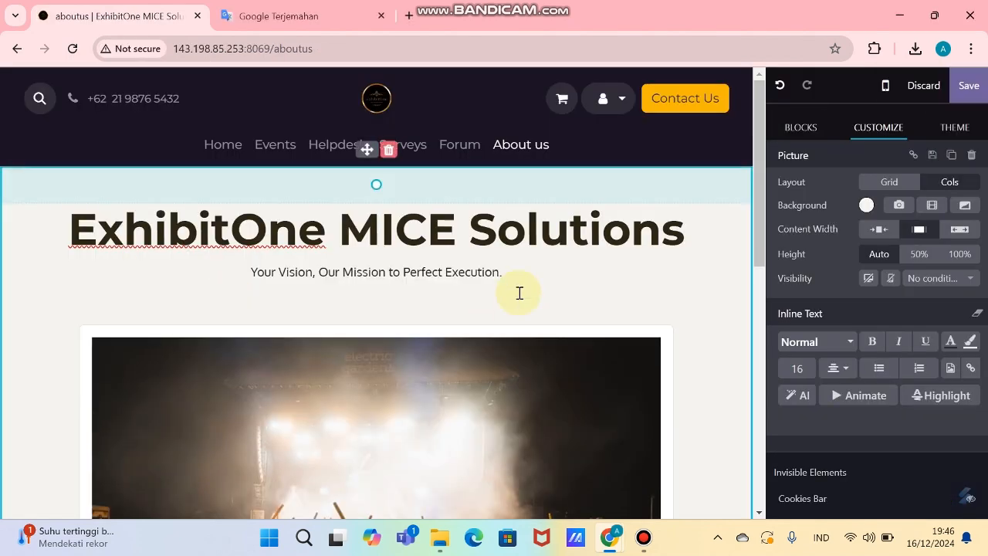
{"action": "scroll", "coordinate": [489, 296], "scroll_direction": "down", "scroll_amount": 5}
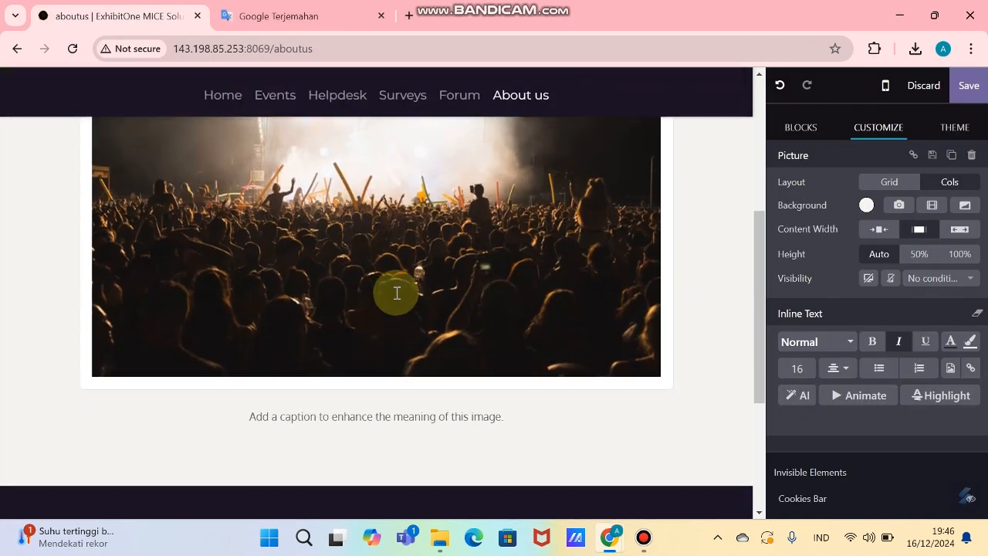
{"action": "scroll", "coordinate": [392, 291], "scroll_direction": "up", "scroll_amount": 3}
Step: Open the image chooser to replace the section's picture
{"action": "double_click", "coordinate": [406, 300]}
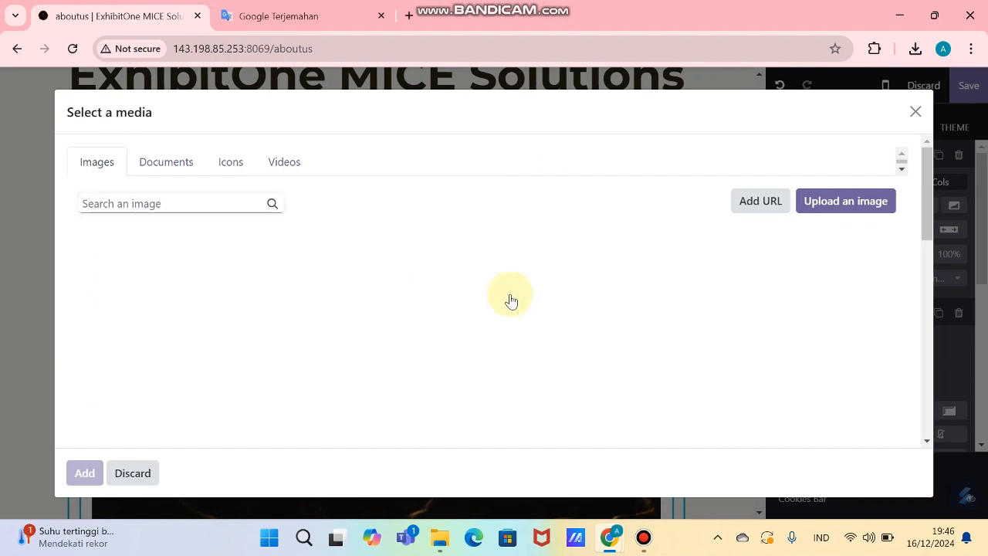
{"action": "scroll", "coordinate": [632, 294], "scroll_direction": "down", "scroll_amount": 10}
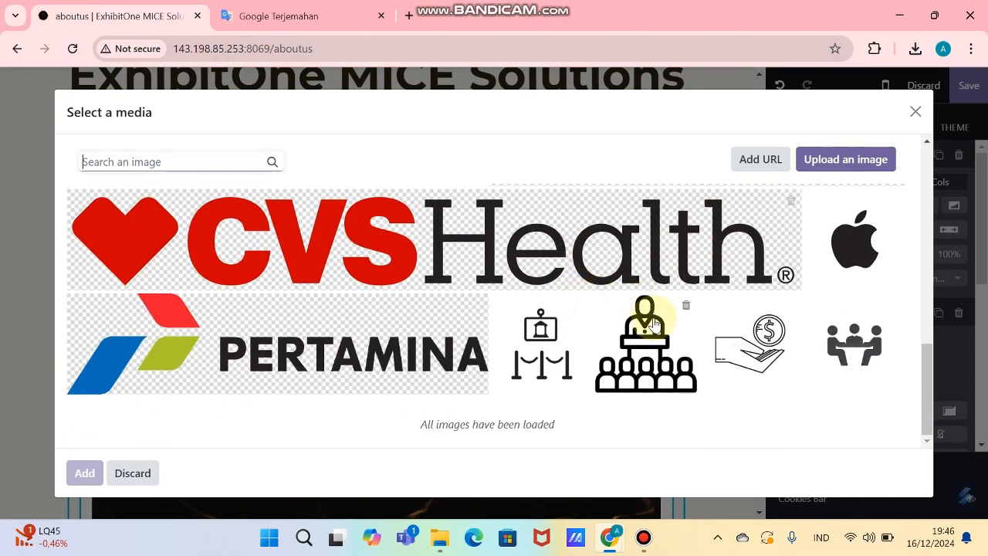
{"action": "scroll", "coordinate": [654, 324], "scroll_direction": "up", "scroll_amount": 5}
{"action": "scroll", "coordinate": [655, 325], "scroll_direction": "up", "scroll_amount": 5}
{"action": "scroll", "coordinate": [655, 324], "scroll_direction": "down", "scroll_amount": 1}
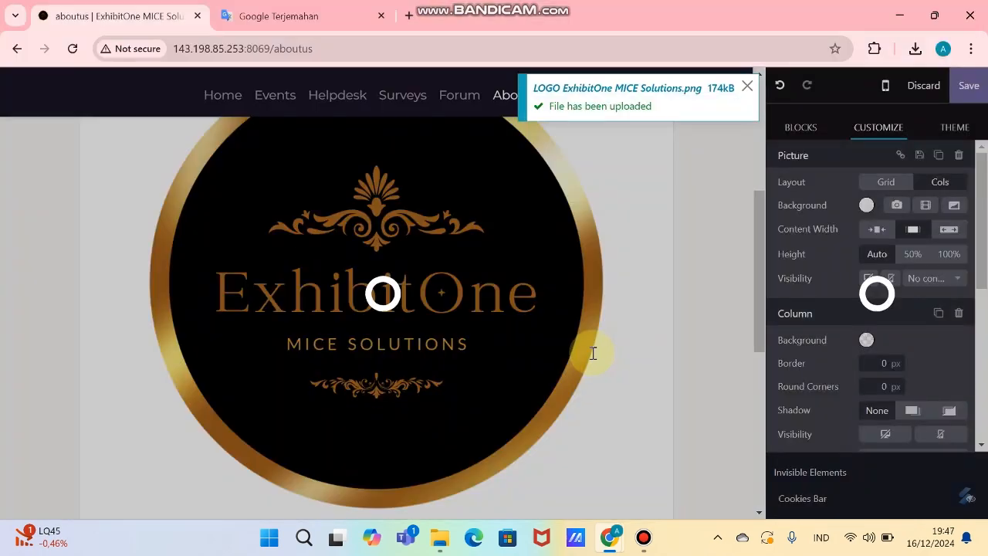
{"action": "scroll", "coordinate": [575, 335], "scroll_direction": "down", "scroll_amount": 3}
{"action": "scroll", "coordinate": [522, 333], "scroll_direction": "up", "scroll_amount": 2}
Step: Delete the placeholder caption text beneath the gold logo image
{"action": "scroll", "coordinate": [522, 336], "scroll_direction": "down", "scroll_amount": 2}
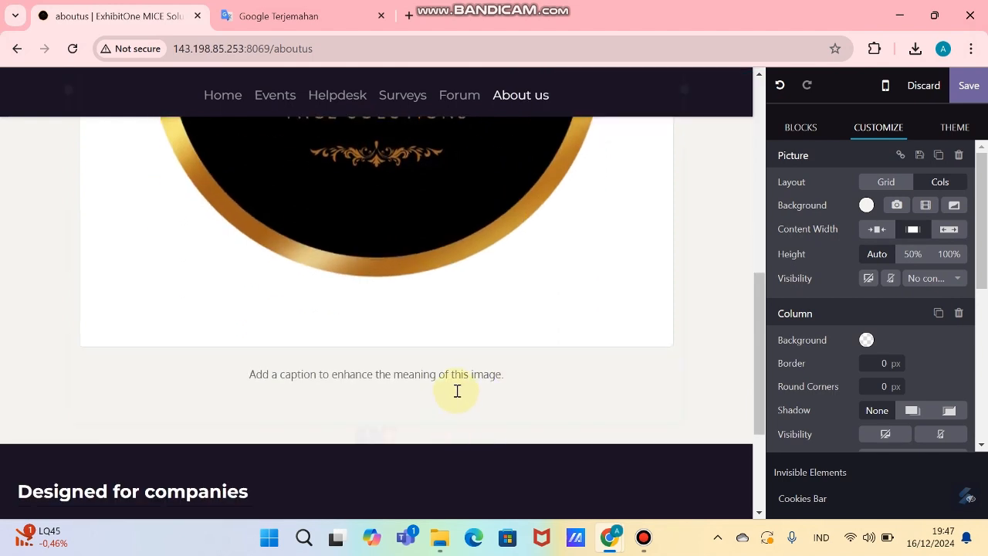
{"action": "left_click", "coordinate": [505, 385]}
{"action": "left_click", "coordinate": [505, 384]}
{"action": "left_click_drag", "start_coordinate": [384, 378], "coordinate": [121, 348]}
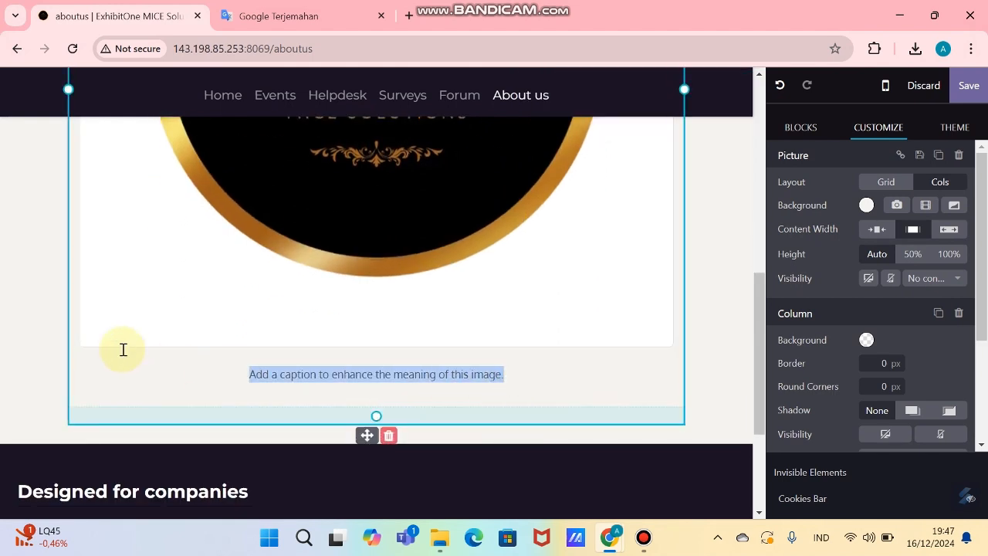
{"action": "key", "text": "BackSpace"}
{"action": "key", "text": "BackSpace"}
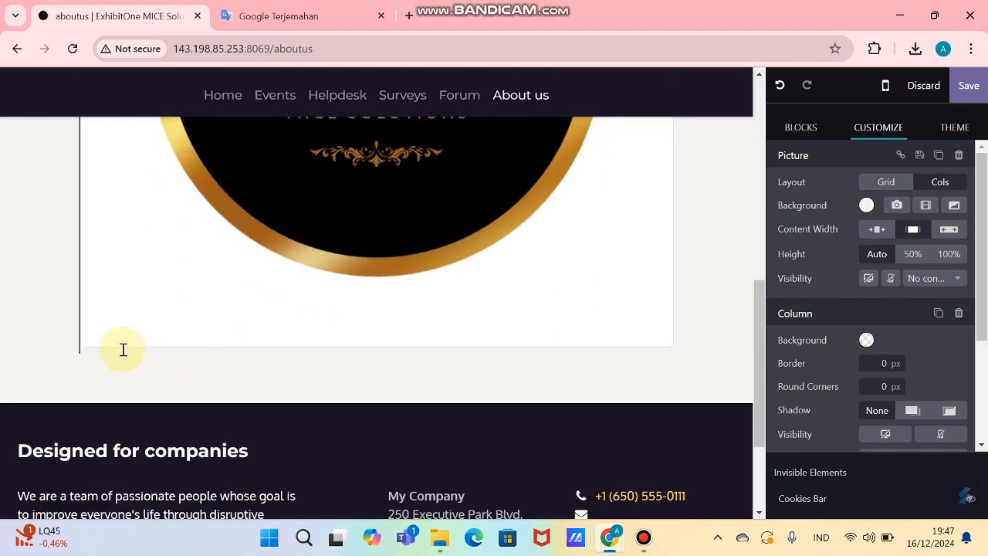
{"action": "scroll", "coordinate": [641, 278], "scroll_direction": "up", "scroll_amount": 5}
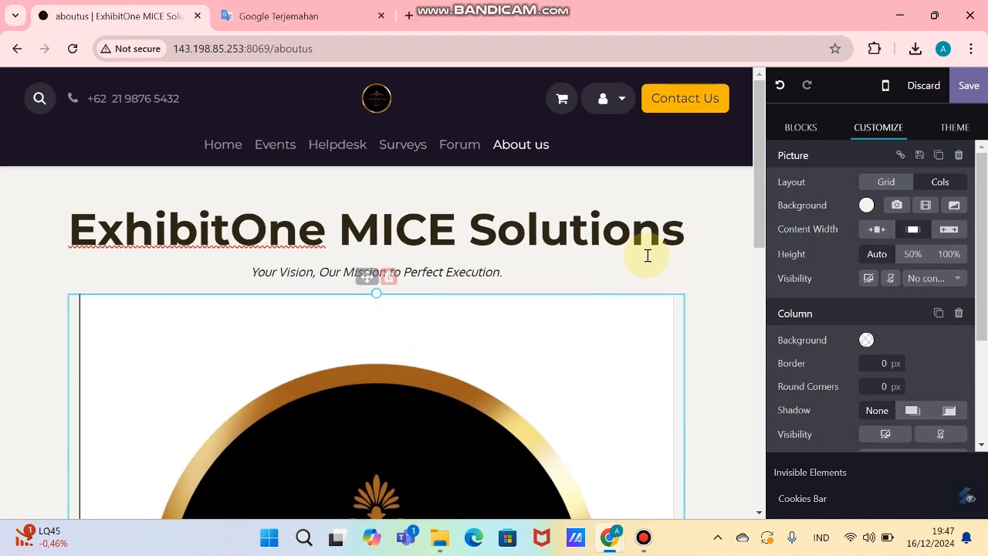
{"action": "scroll", "coordinate": [663, 262], "scroll_direction": "down", "scroll_amount": 8}
Step: Insert a Text section above the footer and select its sample paragraph for replacement
{"action": "left_click", "coordinate": [807, 135]}
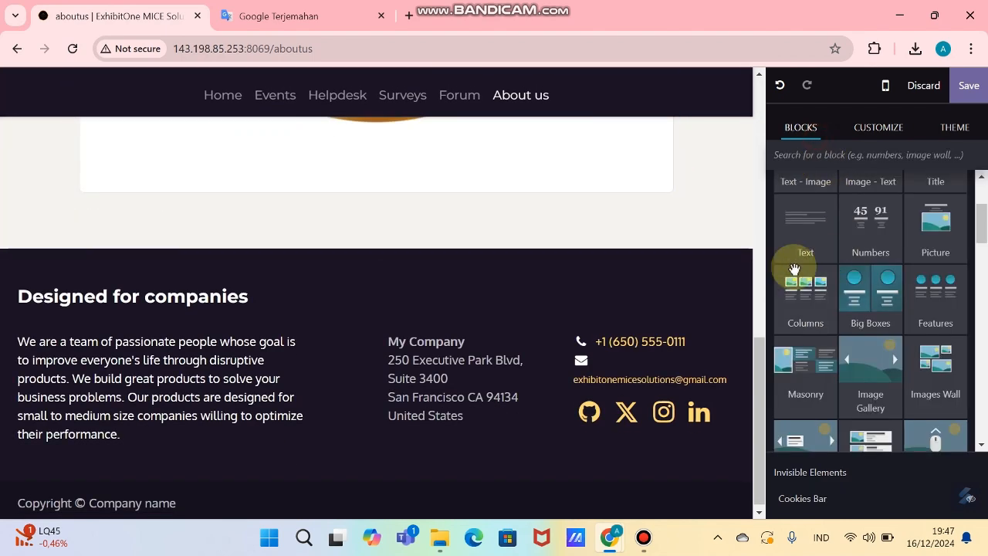
{"action": "left_click_drag", "start_coordinate": [820, 238], "coordinate": [477, 297]}
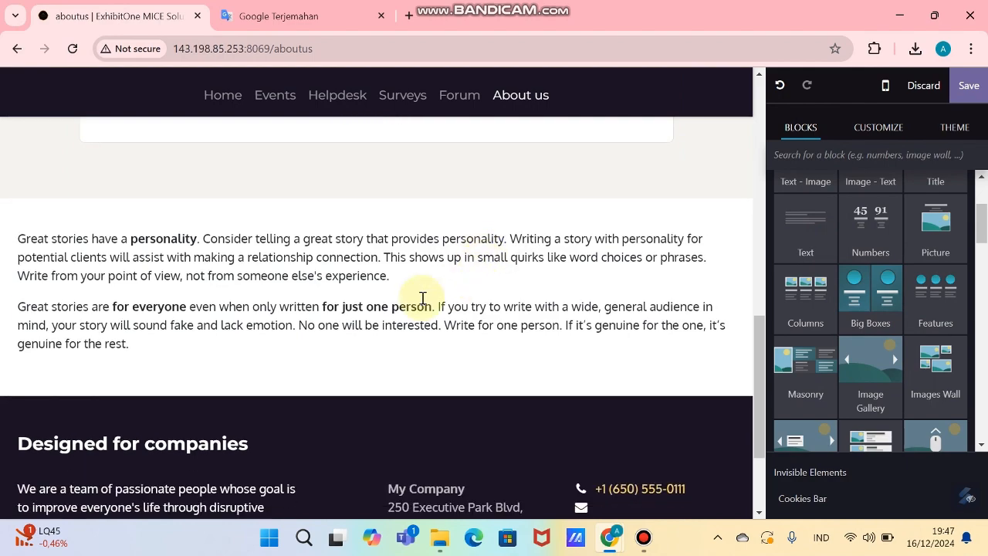
{"action": "triple_click", "coordinate": [365, 264]}
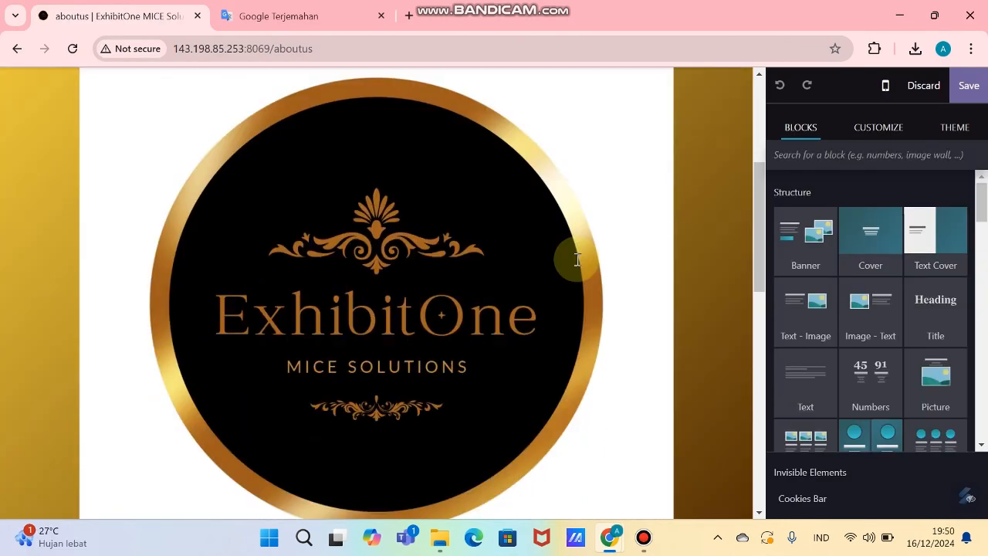
{"action": "scroll", "coordinate": [577, 269], "scroll_direction": "down", "scroll_amount": 3}
{"action": "scroll", "coordinate": [577, 268], "scroll_direction": "down", "scroll_amount": 3}
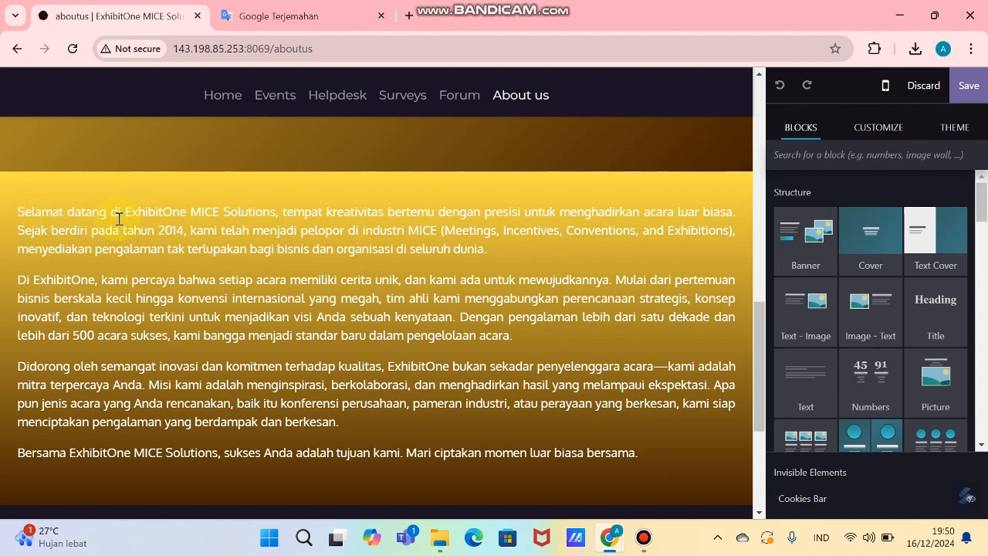
{"action": "scroll", "coordinate": [525, 379], "scroll_direction": "down", "scroll_amount": 3}
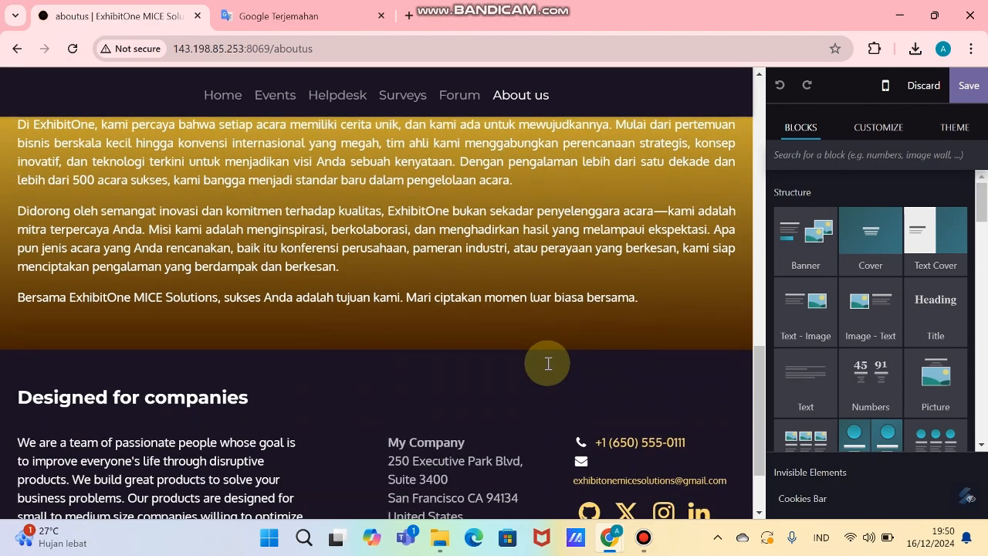
{"action": "scroll", "coordinate": [550, 362], "scroll_direction": "up", "scroll_amount": 2}
Step: Save the About us page edits and scroll the homepage from hero banner to footer
{"action": "left_click", "coordinate": [968, 85]}
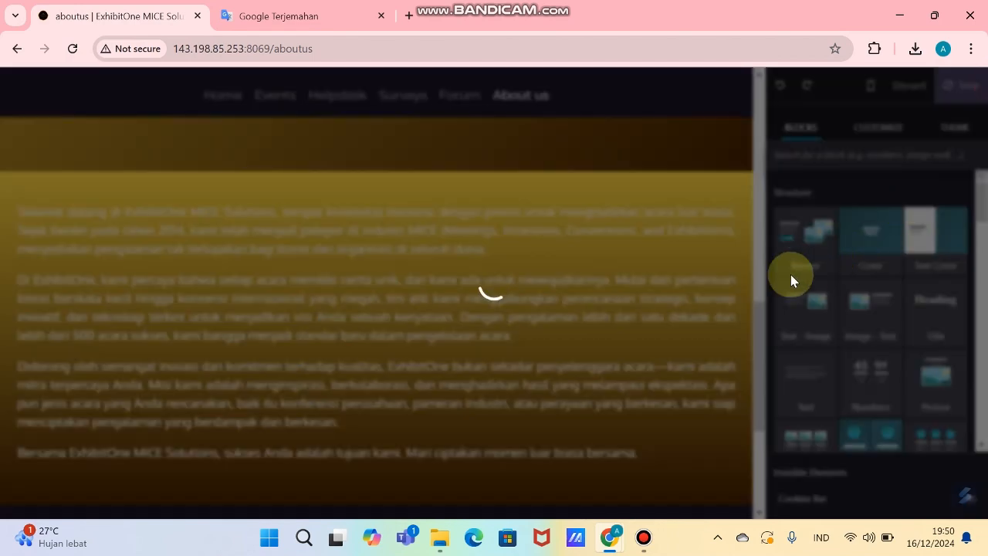
{"action": "scroll", "coordinate": [662, 290], "scroll_direction": "down", "scroll_amount": 10}
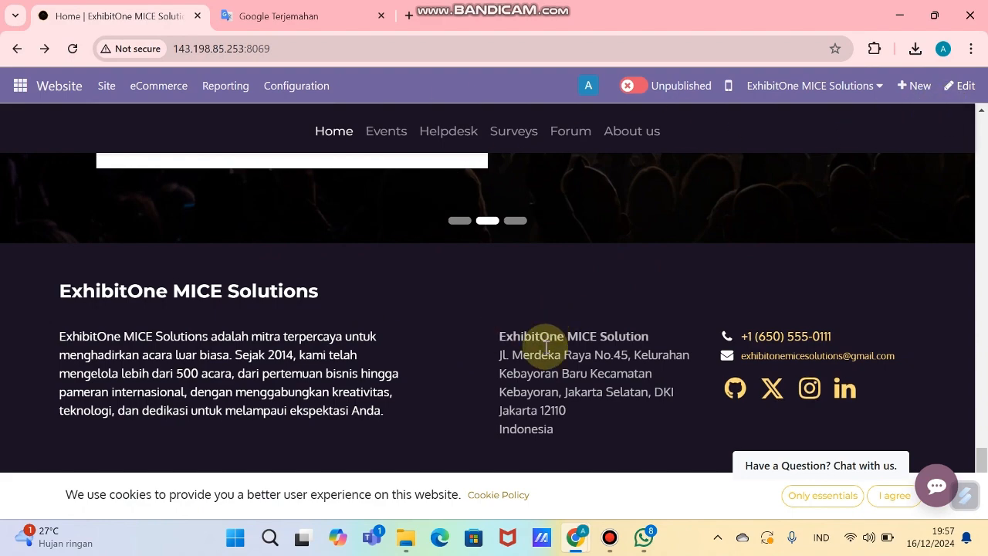
{"action": "scroll", "coordinate": [584, 372], "scroll_direction": "up", "scroll_amount": 10}
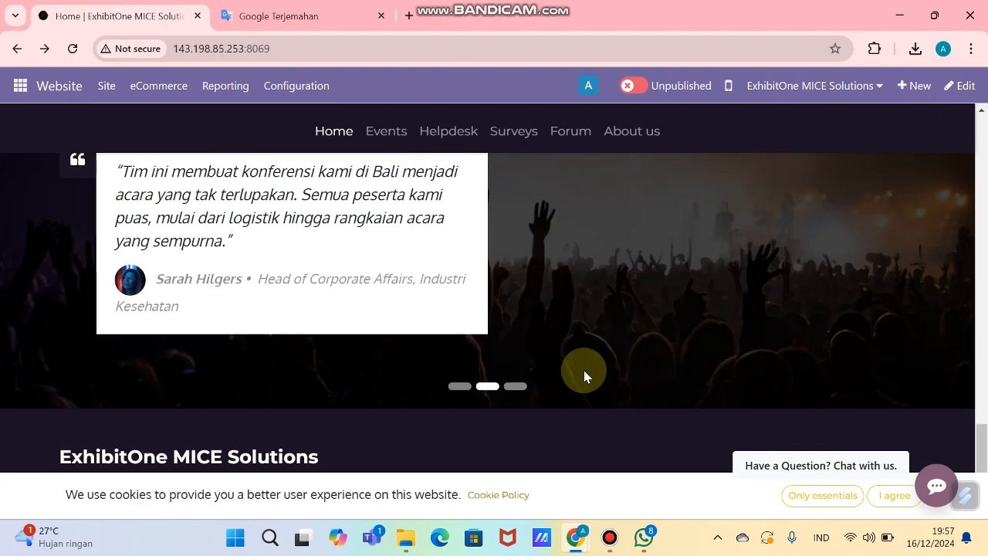
{"action": "scroll", "coordinate": [584, 358], "scroll_direction": "up", "scroll_amount": 10}
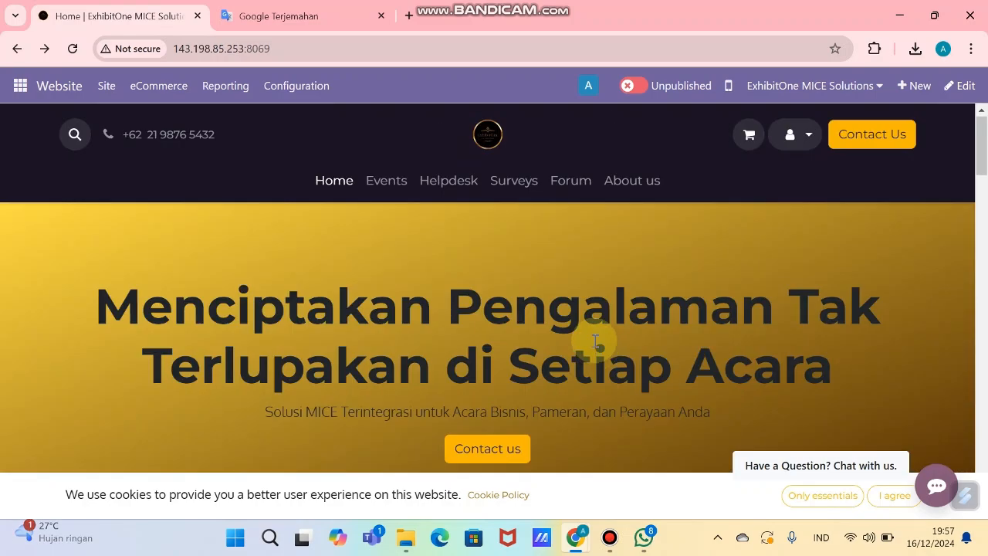
{"action": "scroll", "coordinate": [569, 280], "scroll_direction": "down", "scroll_amount": 6}
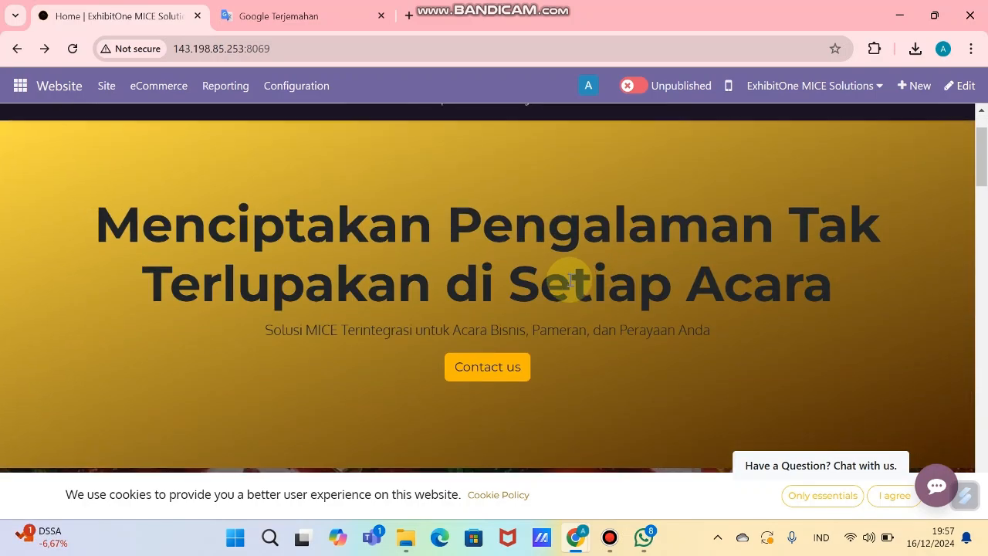
{"action": "scroll", "coordinate": [568, 290], "scroll_direction": "down", "scroll_amount": 8}
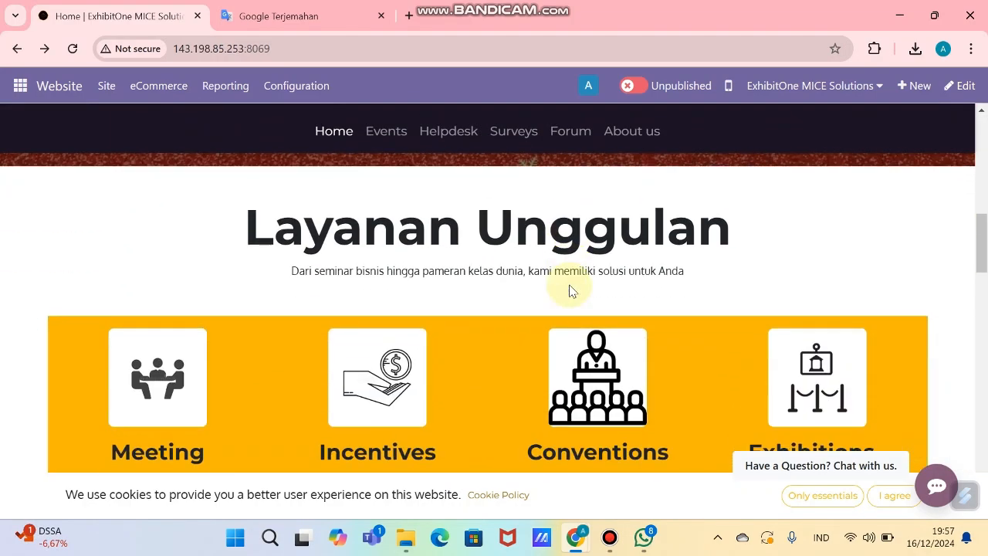
{"action": "scroll", "coordinate": [569, 289], "scroll_direction": "down", "scroll_amount": 8}
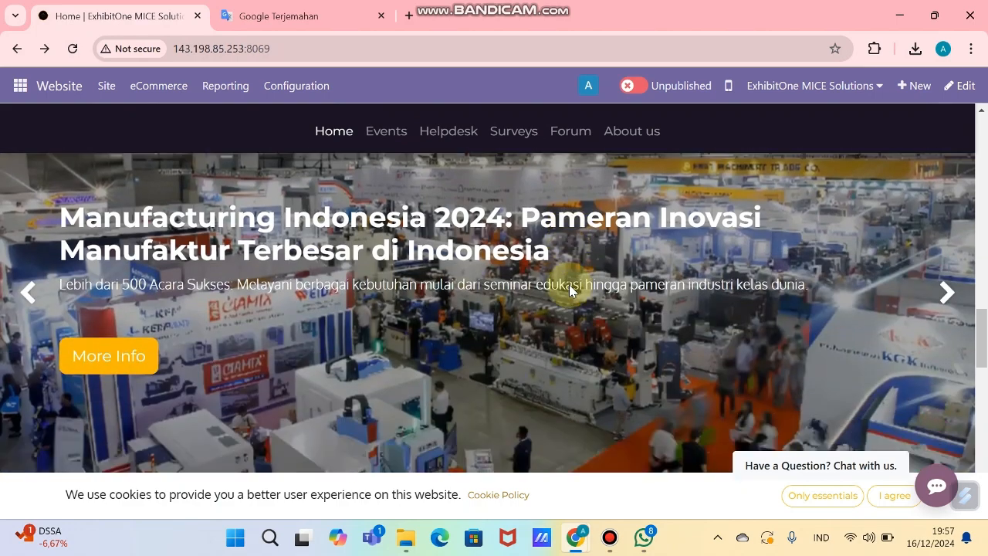
{"action": "scroll", "coordinate": [569, 287], "scroll_direction": "down", "scroll_amount": 8}
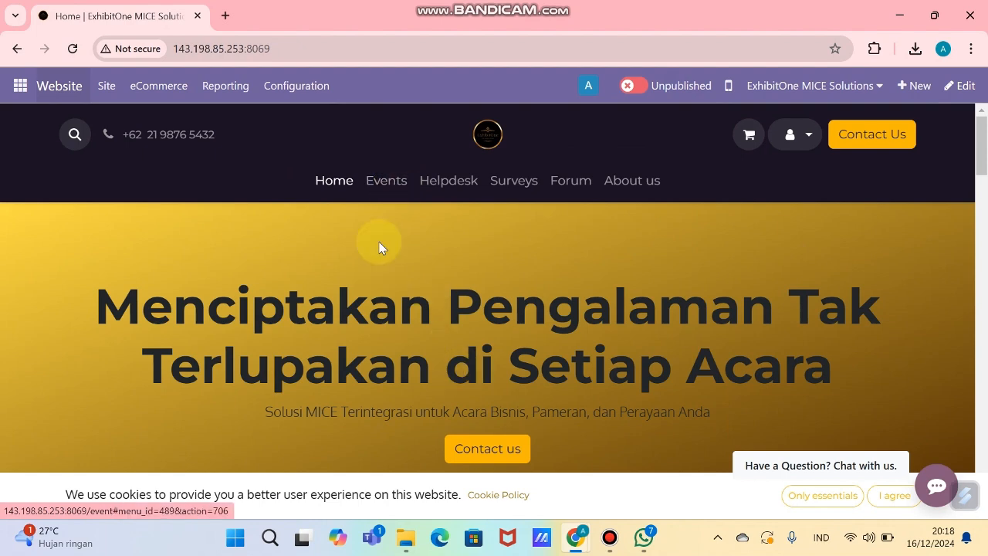
Step: Start a new event from the Events page
{"action": "left_click", "coordinate": [392, 183]}
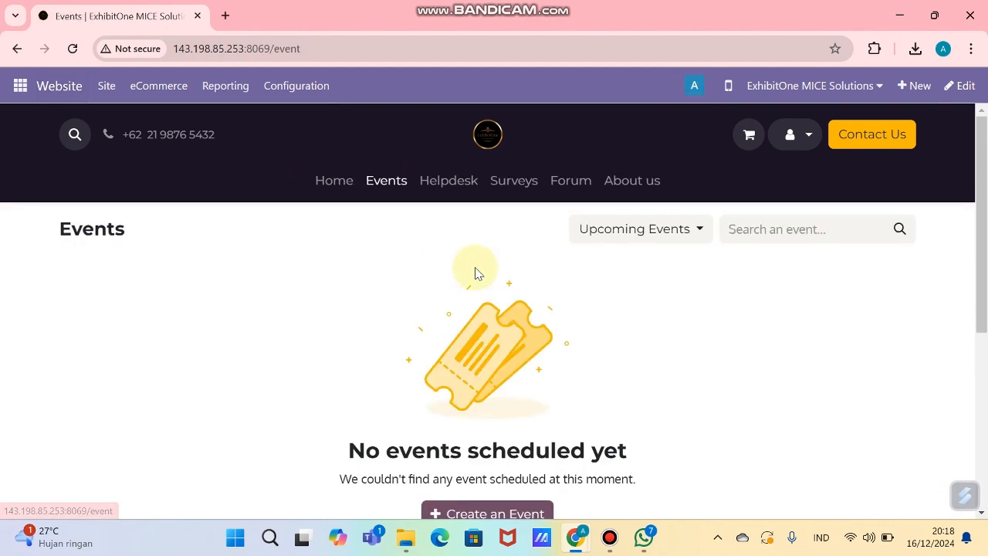
{"action": "scroll", "coordinate": [536, 399], "scroll_direction": "down", "scroll_amount": 1}
{"action": "left_click", "coordinate": [514, 370]}
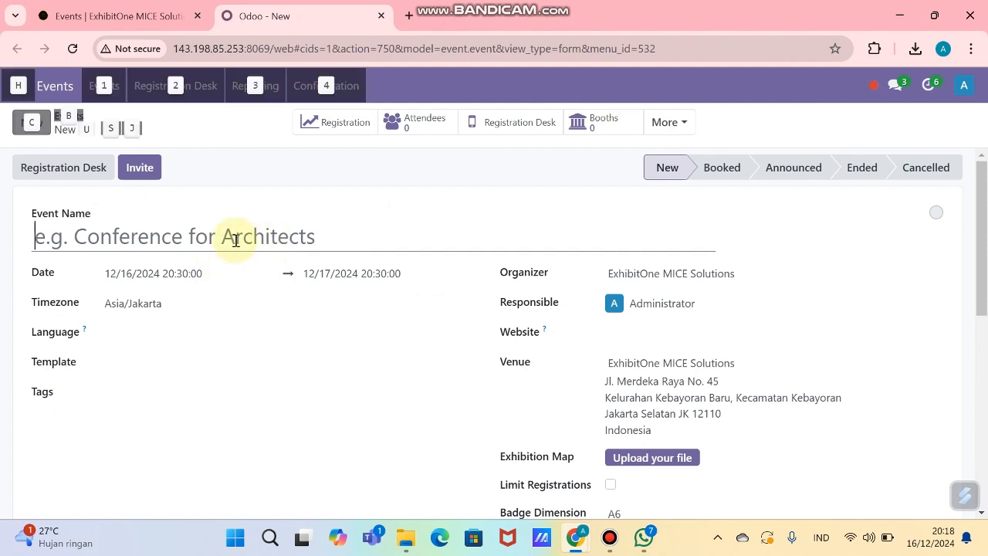
Step: Name the event Kampanye Publik: "Bersama untuk Lingkungan Berkelanjutan", copied from cell A2 of the EVENT sheet
{"action": "key", "text": "alt+Tab"}
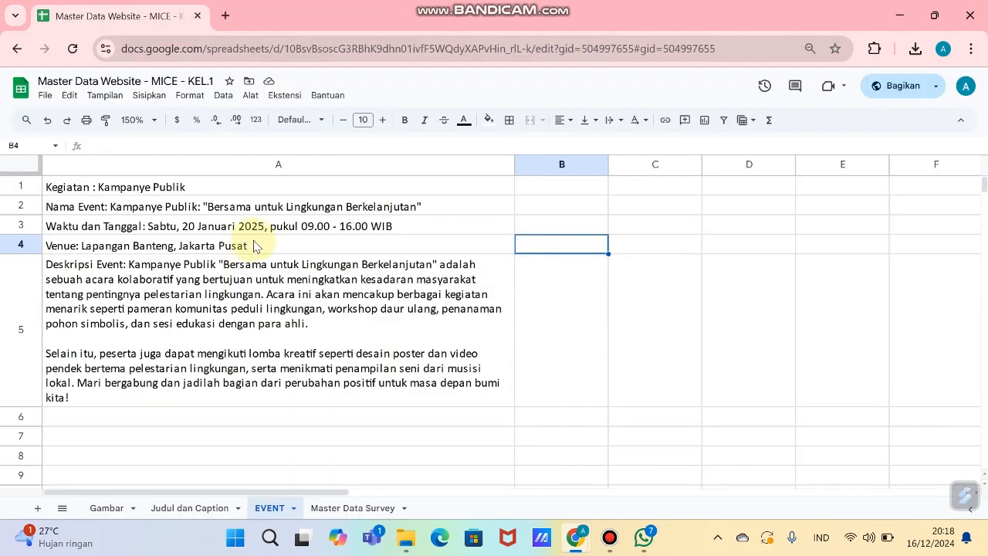
{"action": "left_click", "coordinate": [186, 208]}
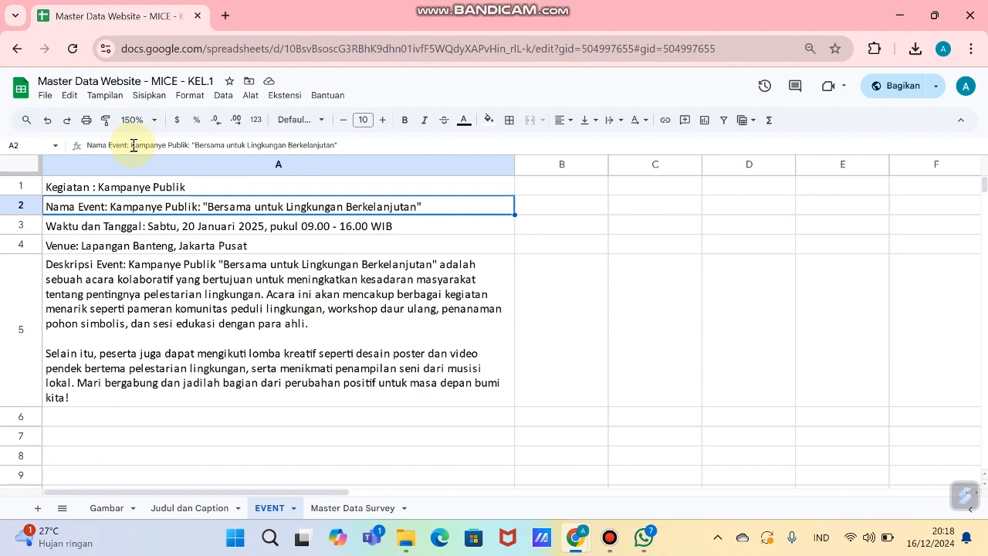
{"action": "left_click_drag", "start_coordinate": [132, 145], "coordinate": [382, 151]}
{"action": "key", "text": "ctrl+c"}
{"action": "key", "text": "alt+Tab"}
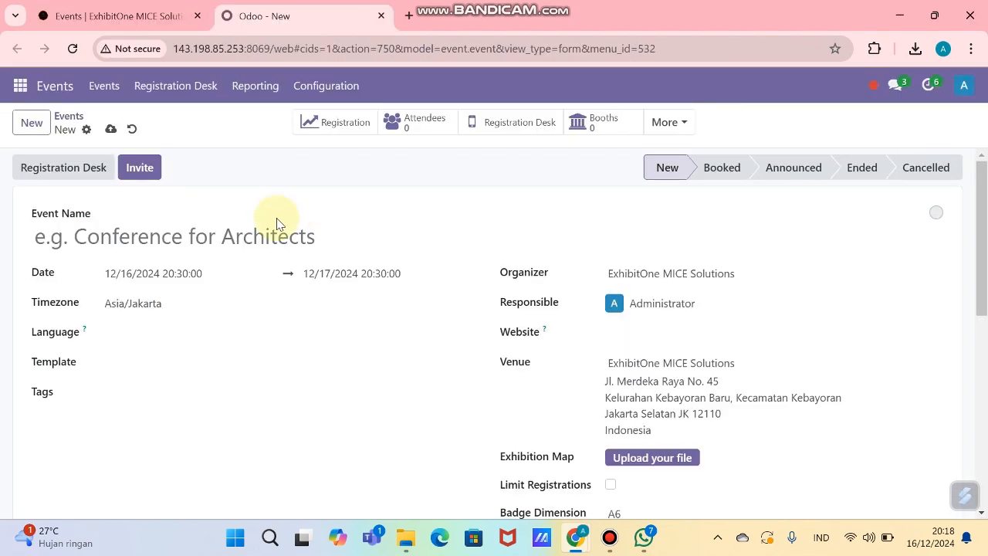
{"action": "left_click", "coordinate": [240, 247]}
{"action": "key", "text": "ctrl+v"}
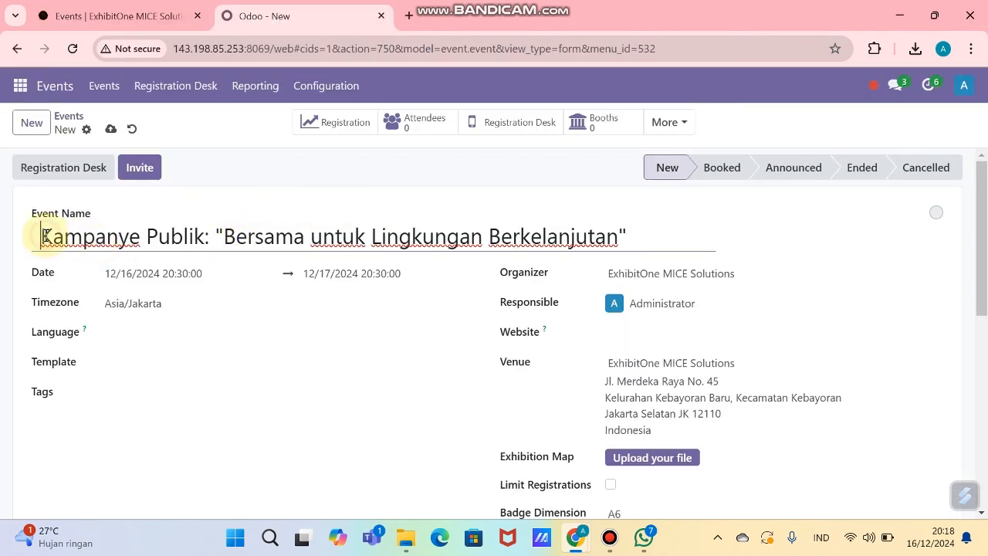
{"action": "left_click", "coordinate": [153, 273]}
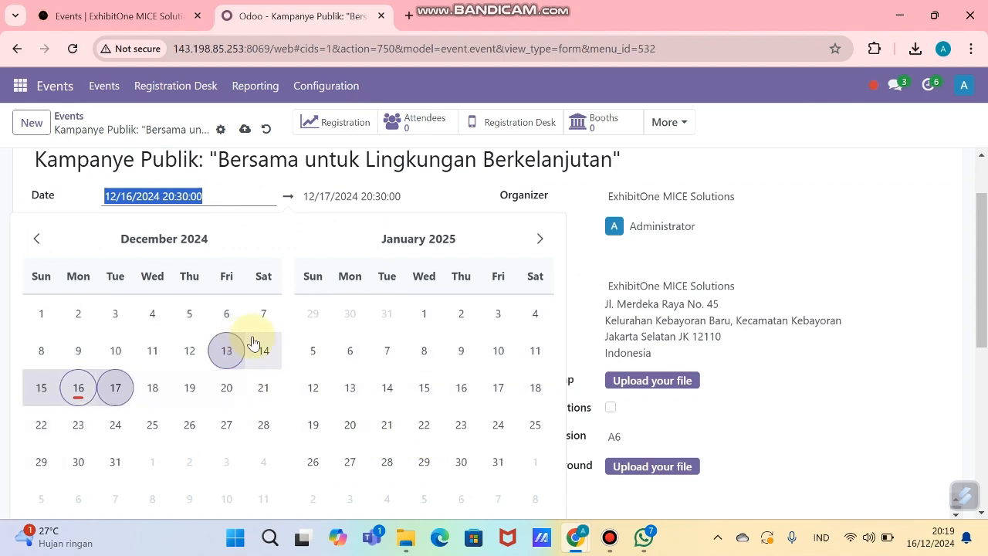
Step: Set the event date to 12/21/2024 with a 09:00 start time
{"action": "left_click", "coordinate": [263, 387]}
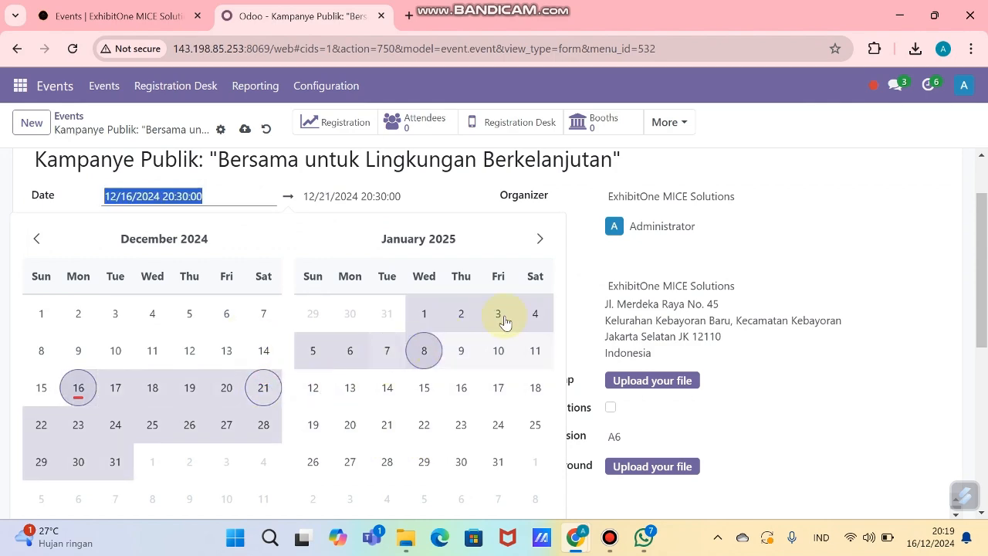
{"action": "left_click", "coordinate": [263, 387]}
{"action": "left_click", "coordinate": [185, 196]}
{"action": "scroll", "coordinate": [855, 414], "scroll_direction": "down", "scroll_amount": 3}
{"action": "left_click", "coordinate": [129, 303]}
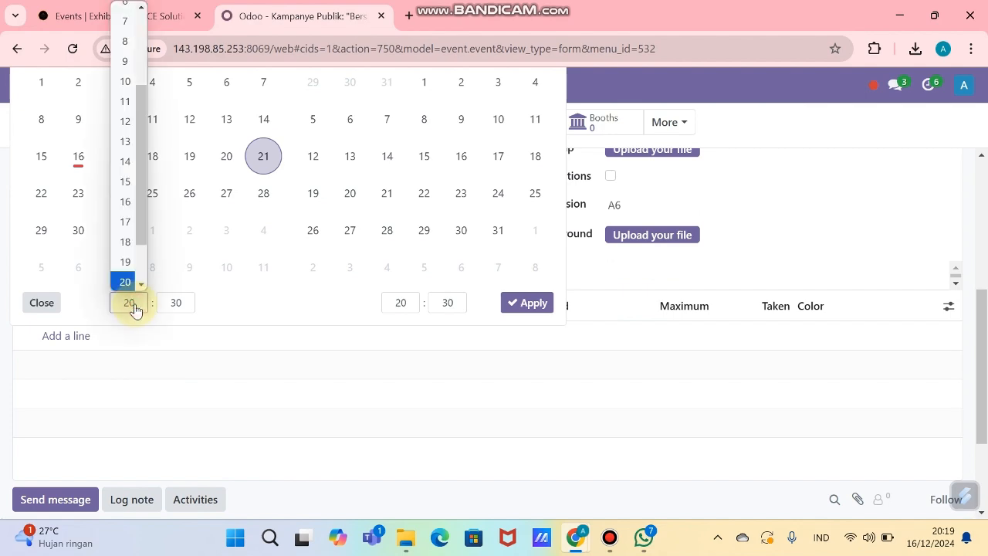
{"action": "key", "text": "alt+Tab"}
{"action": "key", "text": "alt+Tab"}
{"action": "key", "text": "alt+Tab"}
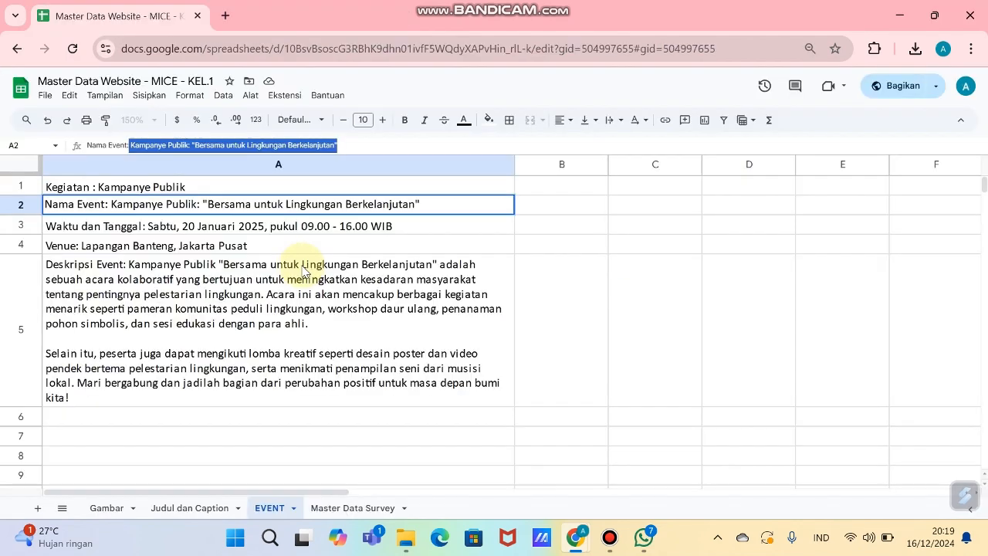
{"action": "key", "text": "alt+Tab"}
{"action": "left_click", "coordinate": [129, 303]}
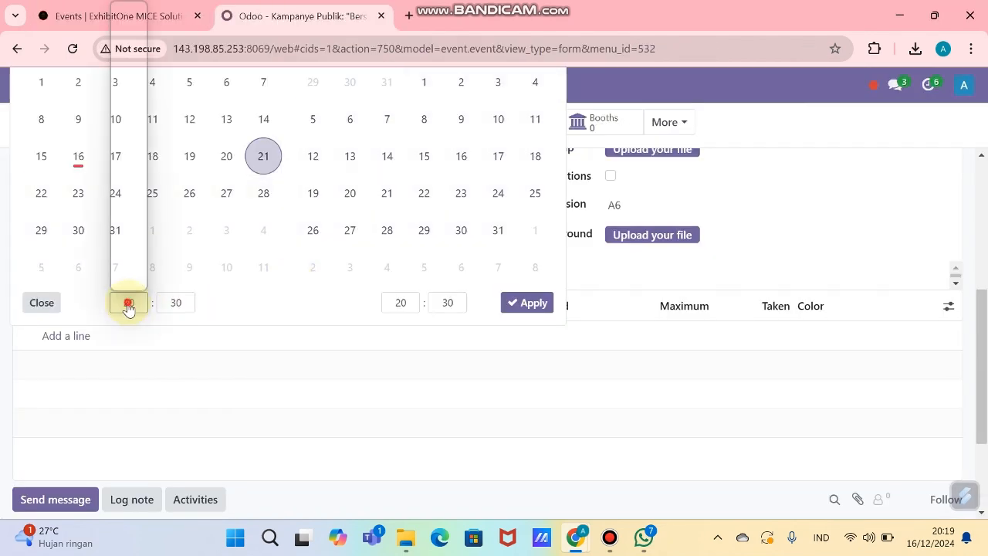
{"action": "key", "text": "0"}
{"action": "left_click", "coordinate": [121, 193]}
{"action": "scroll", "coordinate": [214, 265], "scroll_direction": "down", "scroll_amount": 1}
{"action": "left_click", "coordinate": [174, 226]}
{"action": "left_click", "coordinate": [171, 243]}
{"action": "scroll", "coordinate": [611, 324], "scroll_direction": "up", "scroll_amount": 2}
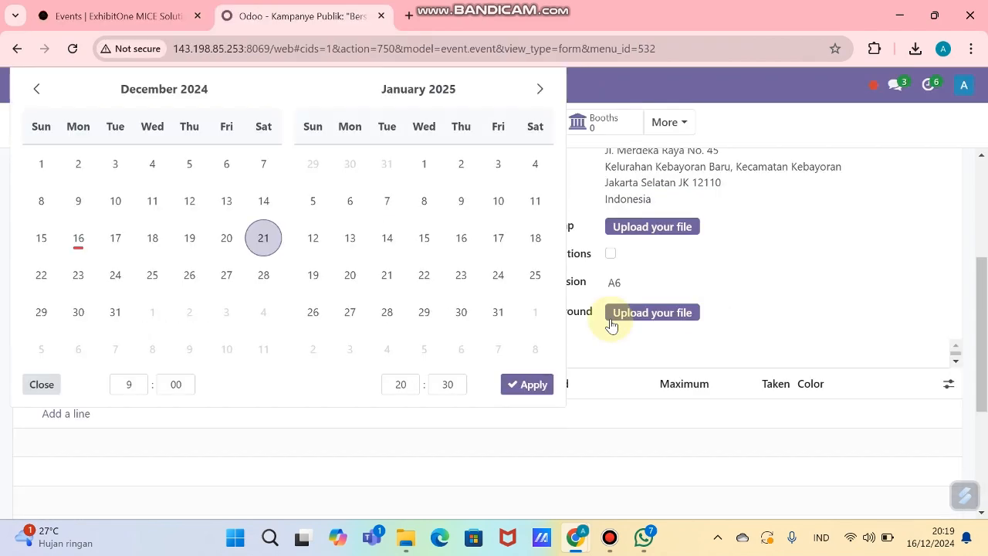
Step: Set the event end time to 16:00, matching the spreadsheet
{"action": "key", "text": "alt+Tab"}
{"action": "key", "text": "alt+Tab"}
{"action": "scroll", "coordinate": [348, 342], "scroll_direction": "down", "scroll_amount": 1}
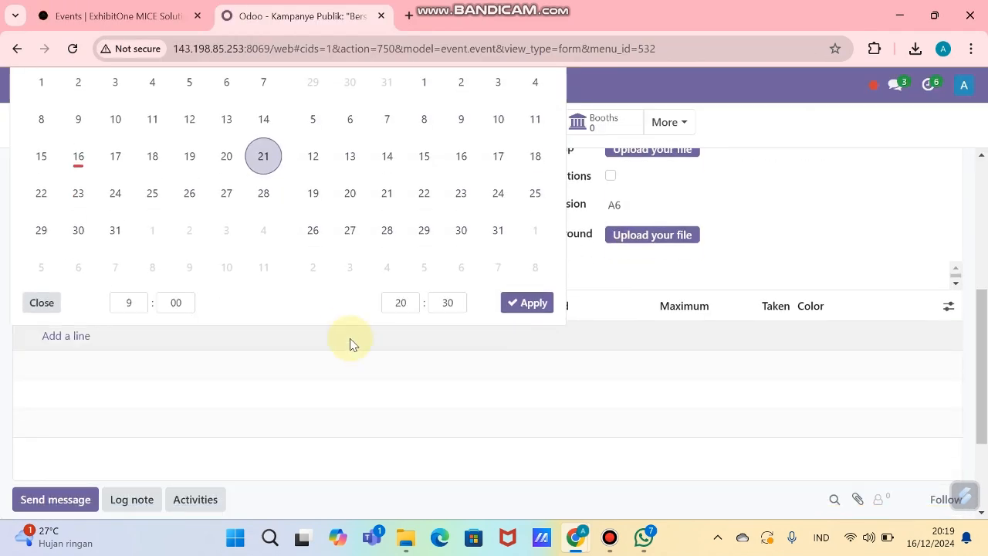
{"action": "left_click", "coordinate": [398, 307]}
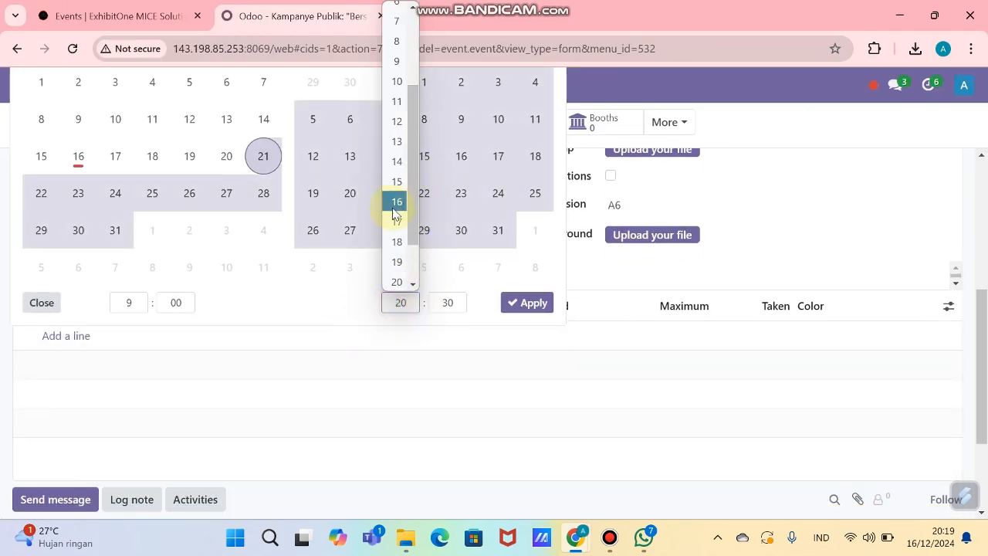
{"action": "left_click", "coordinate": [397, 202]}
{"action": "scroll", "coordinate": [498, 415], "scroll_direction": "down", "scroll_amount": 3}
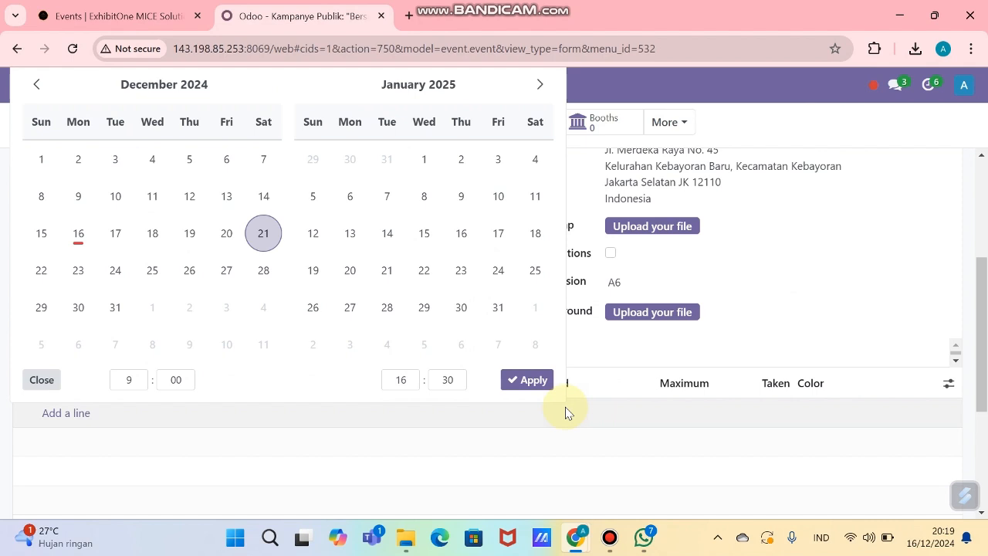
{"action": "left_click", "coordinate": [448, 379]}
{"action": "left_click", "coordinate": [453, 139]}
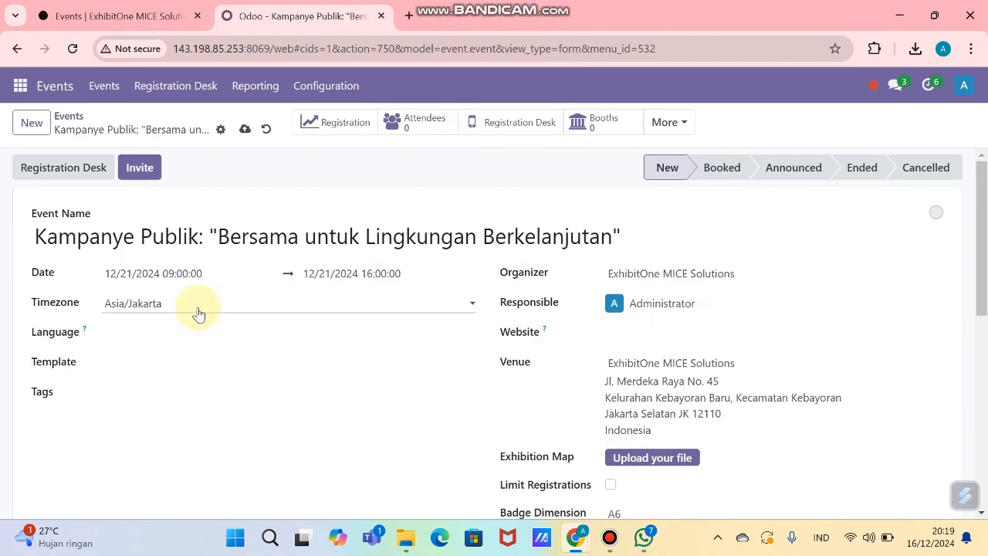
{"action": "scroll", "coordinate": [200, 320], "scroll_direction": "down", "scroll_amount": 1}
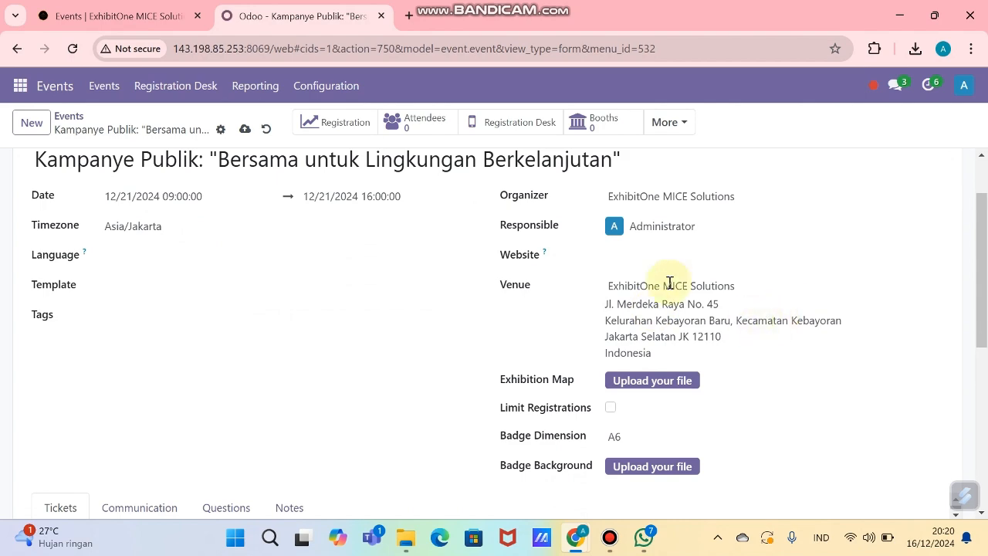
Step: Check the venue in the spreadsheet and set the event venue to Gelora Bung Karno
{"action": "key", "text": "alt+Tab"}
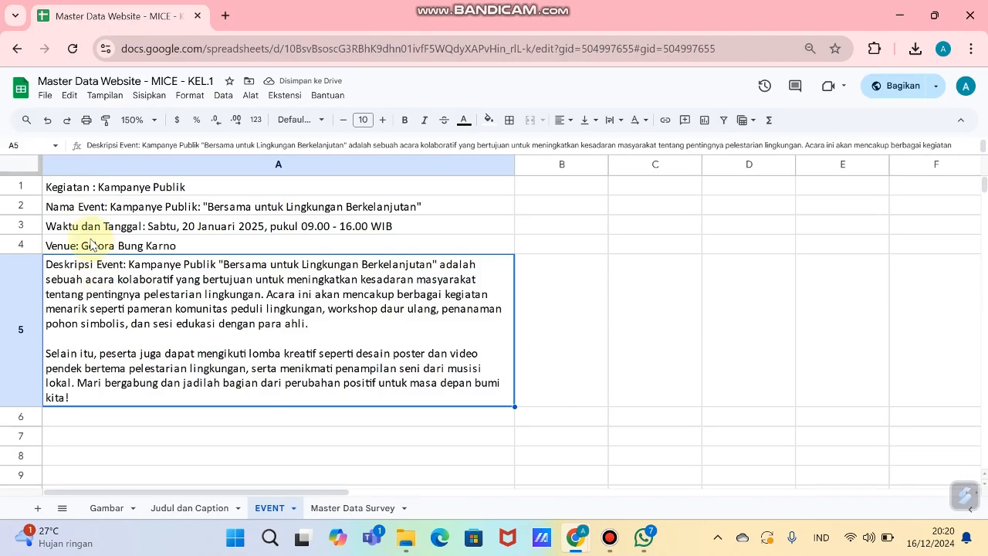
{"action": "left_click", "coordinate": [139, 247]}
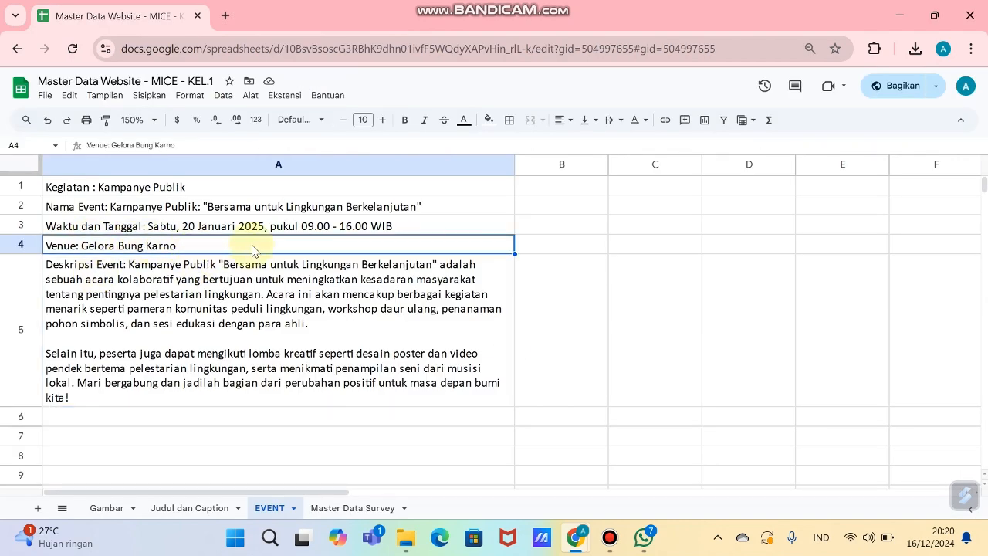
{"action": "key", "text": "alt+Tab"}
{"action": "left_click", "coordinate": [689, 284]}
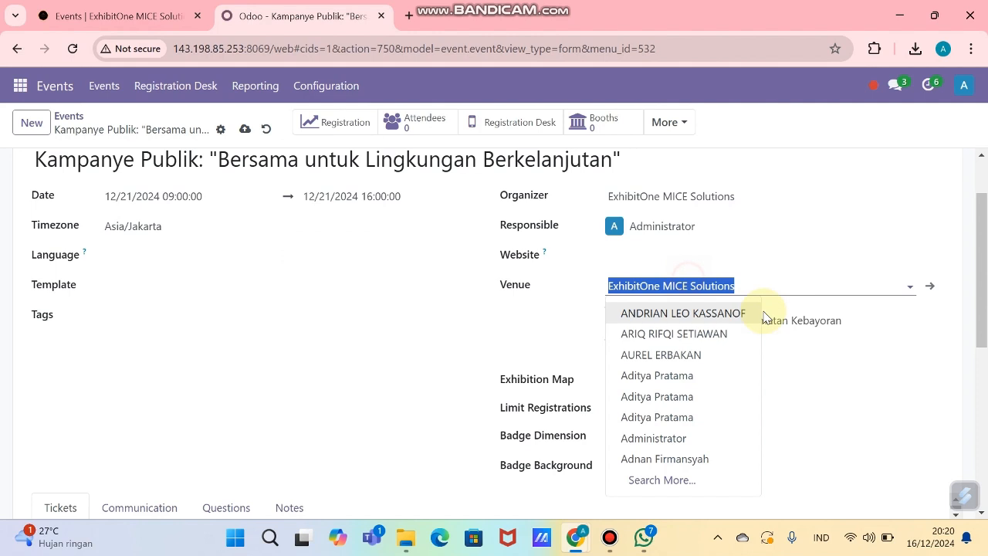
{"action": "left_click", "coordinate": [712, 478]}
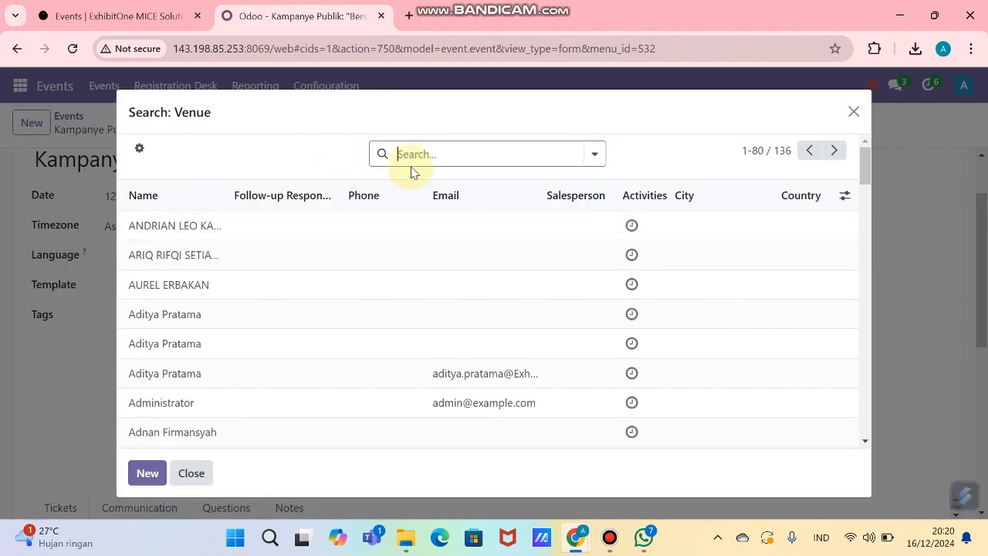
{"action": "type", "text": "gelor"}
{"action": "key", "text": "Return"}
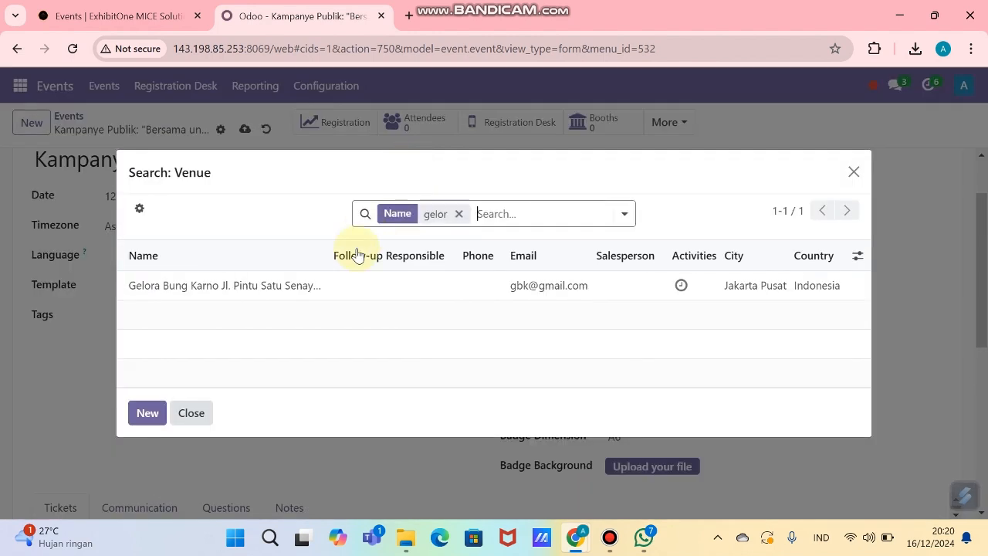
{"action": "left_click", "coordinate": [342, 287]}
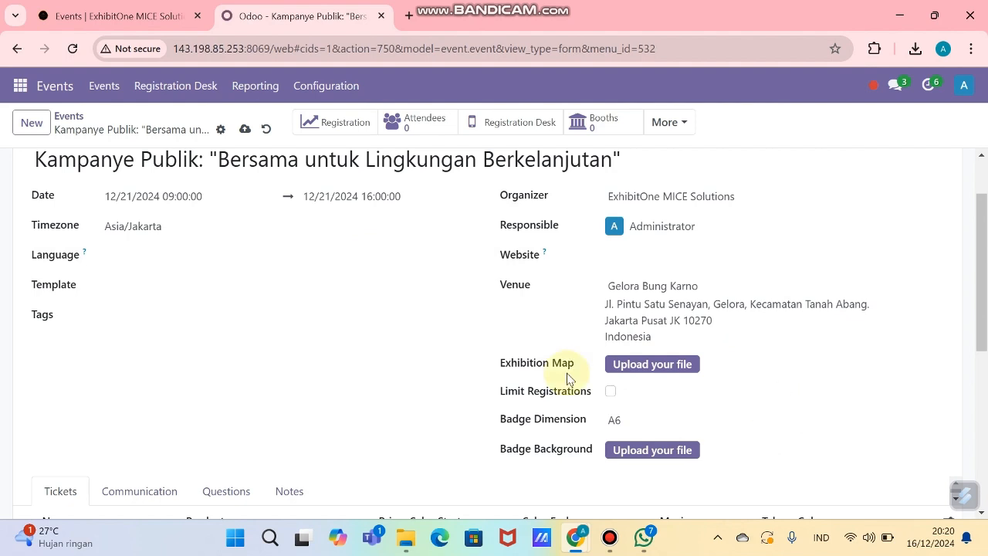
Step: Add a ticket line, which defaults to Event Registration at Rp 30.00
{"action": "scroll", "coordinate": [601, 380], "scroll_direction": "down", "scroll_amount": 1}
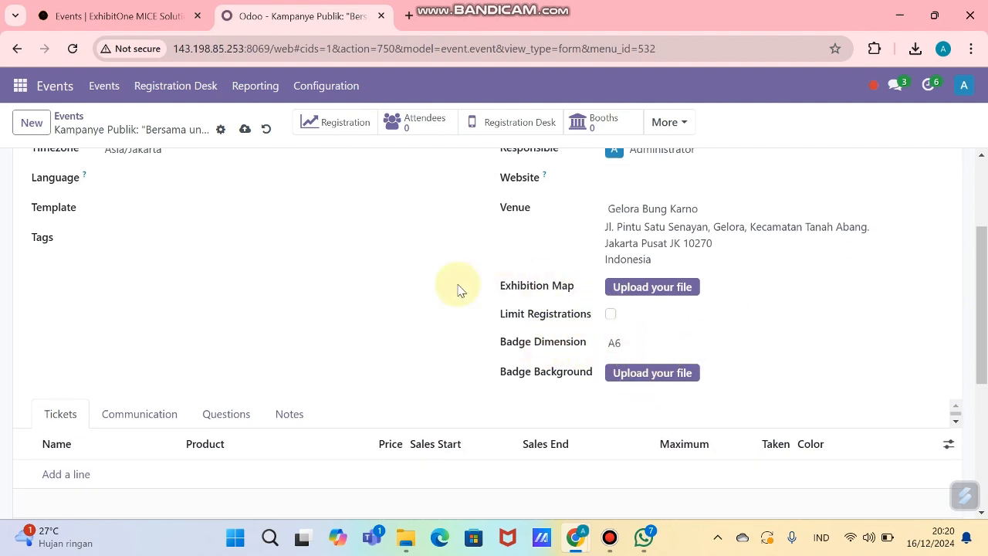
{"action": "scroll", "coordinate": [159, 342], "scroll_direction": "down", "scroll_amount": 2}
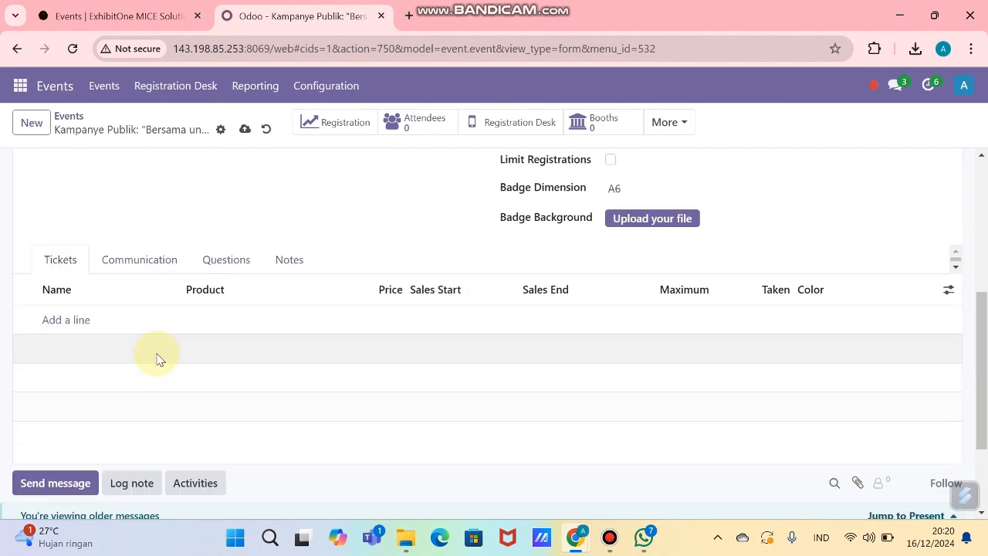
{"action": "left_click", "coordinate": [74, 328]}
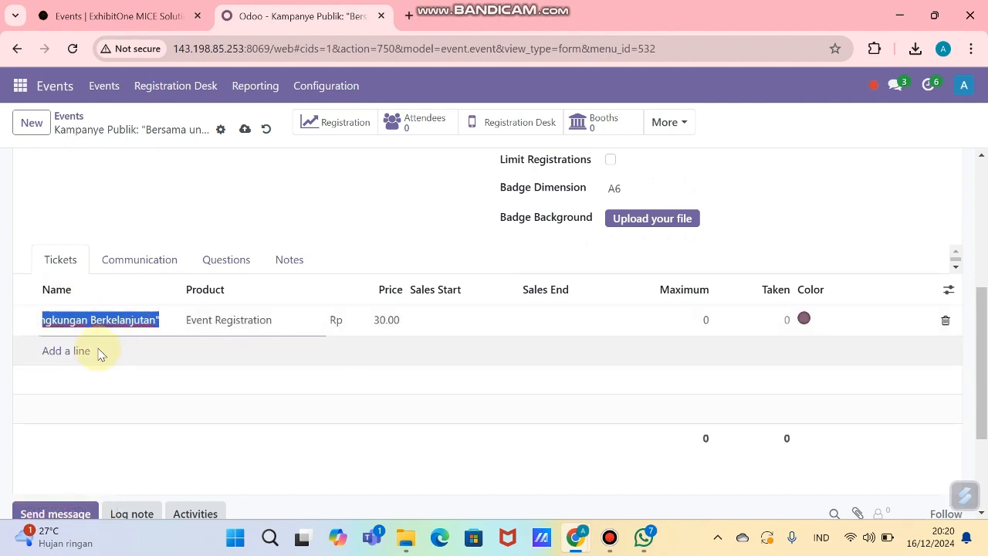
Step: Replace the default ticket row with a Reguler Ticket priced Rp 80,000
{"action": "left_click", "coordinate": [153, 337]}
{"action": "left_click", "coordinate": [72, 321]}
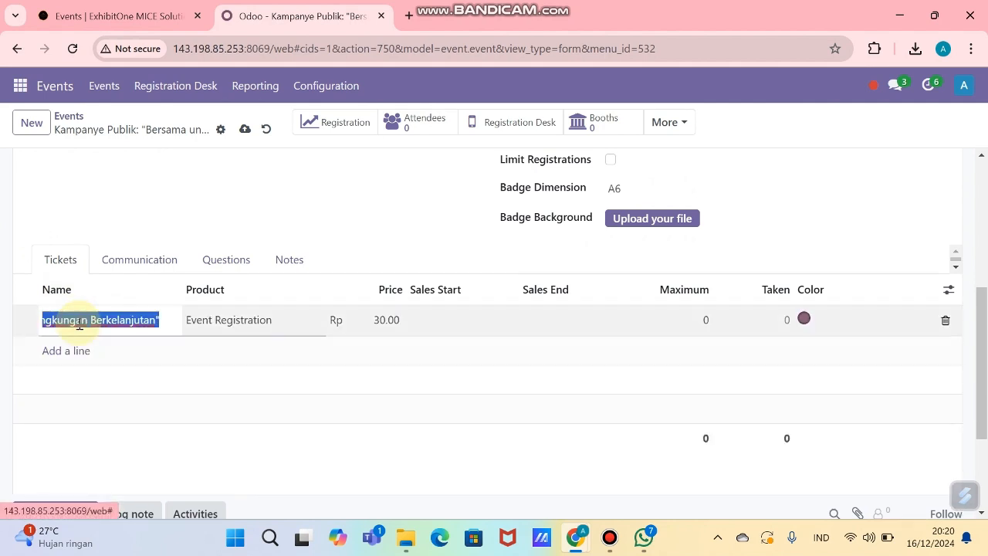
{"action": "type", "text": "dw"}
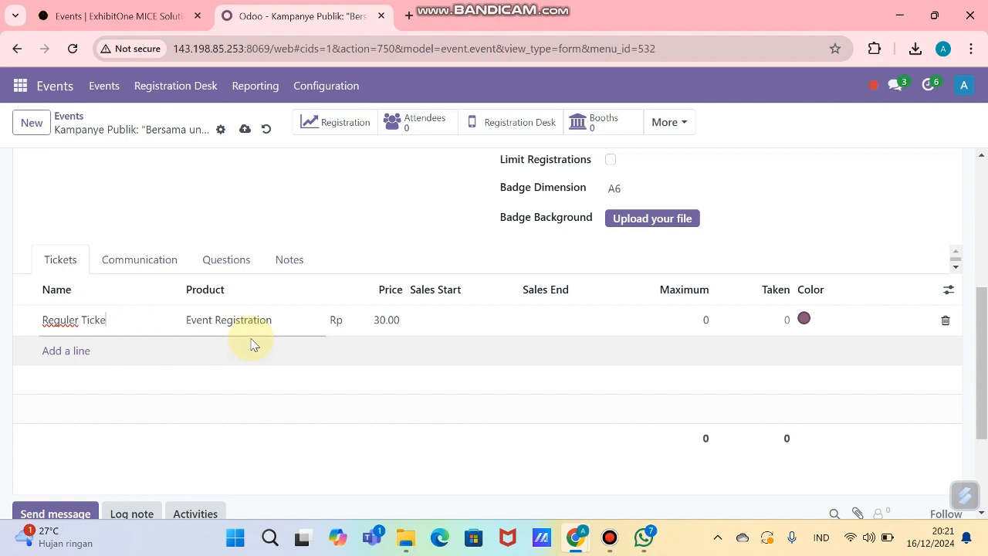
{"action": "left_click", "coordinate": [247, 323]}
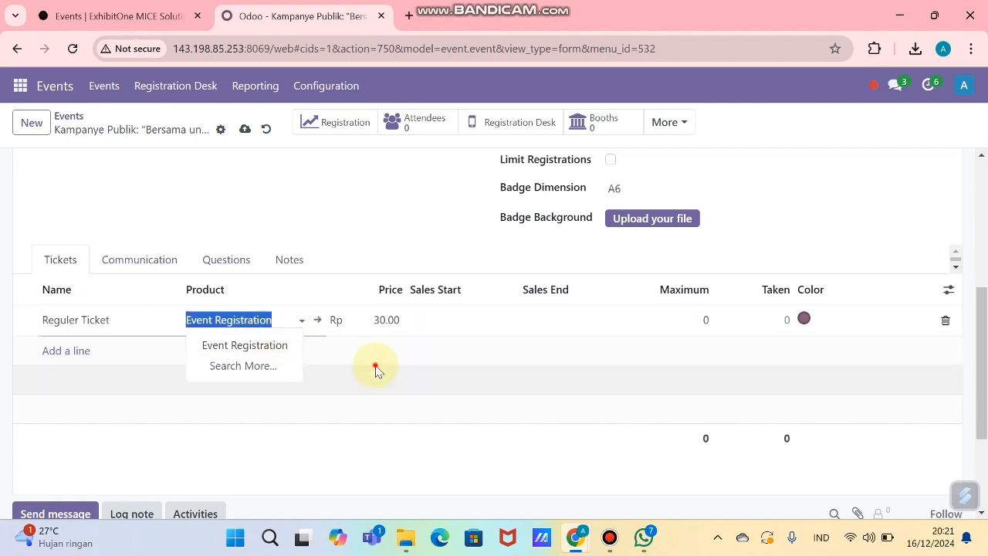
{"action": "left_click", "coordinate": [375, 368]}
{"action": "left_click", "coordinate": [387, 330]}
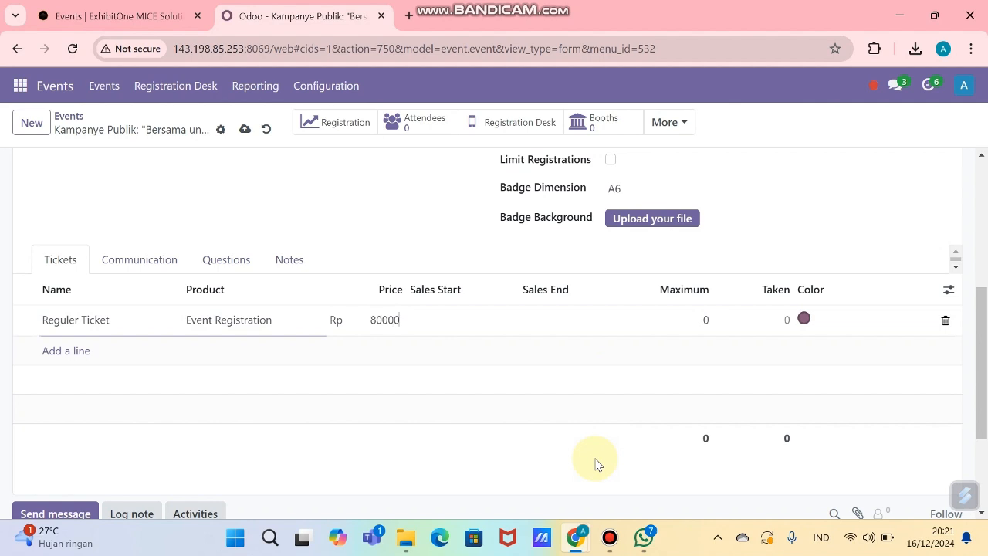
{"action": "key", "text": "Return"}
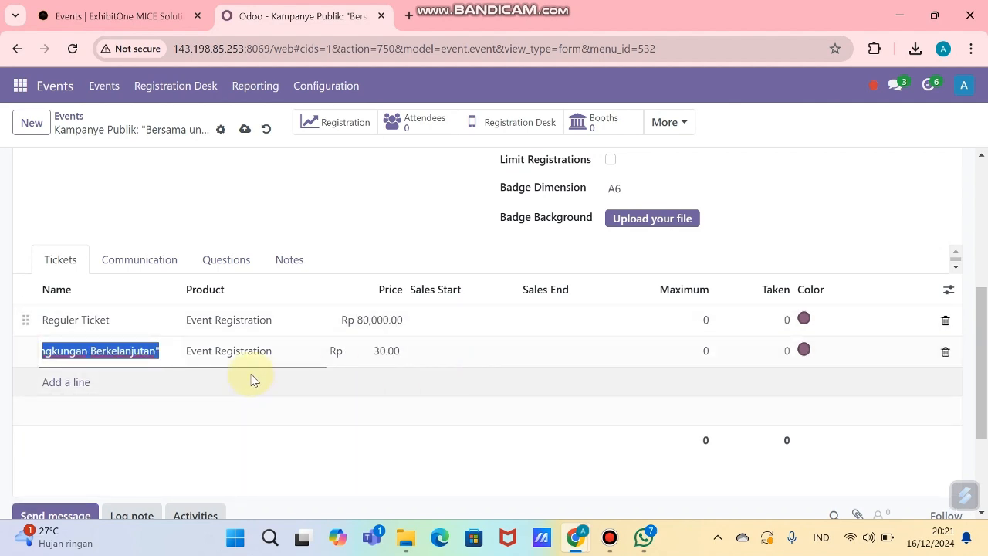
Step: Add a VIP Ticket priced Rp 120,000
{"action": "type", "text": "VIP Ticket"}
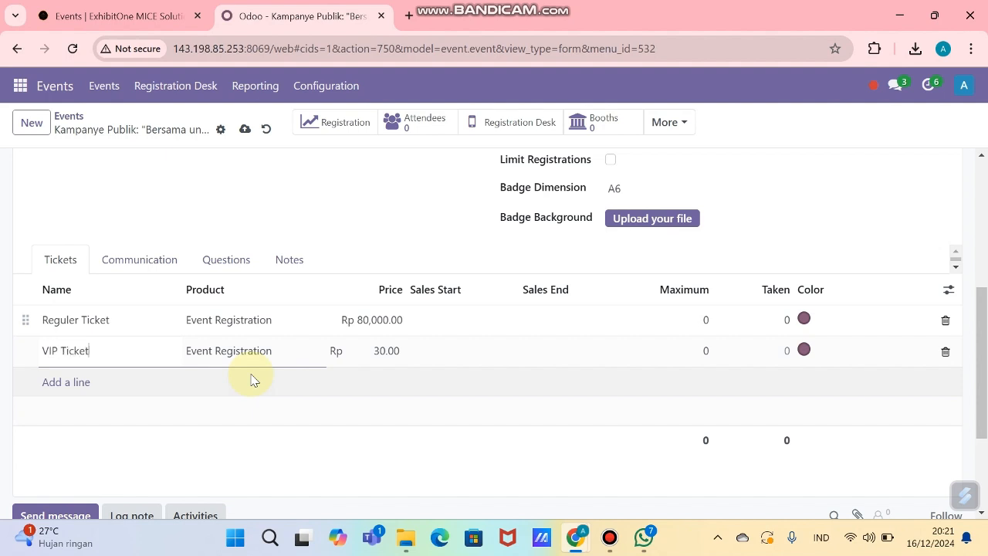
{"action": "left_click", "coordinate": [401, 357]}
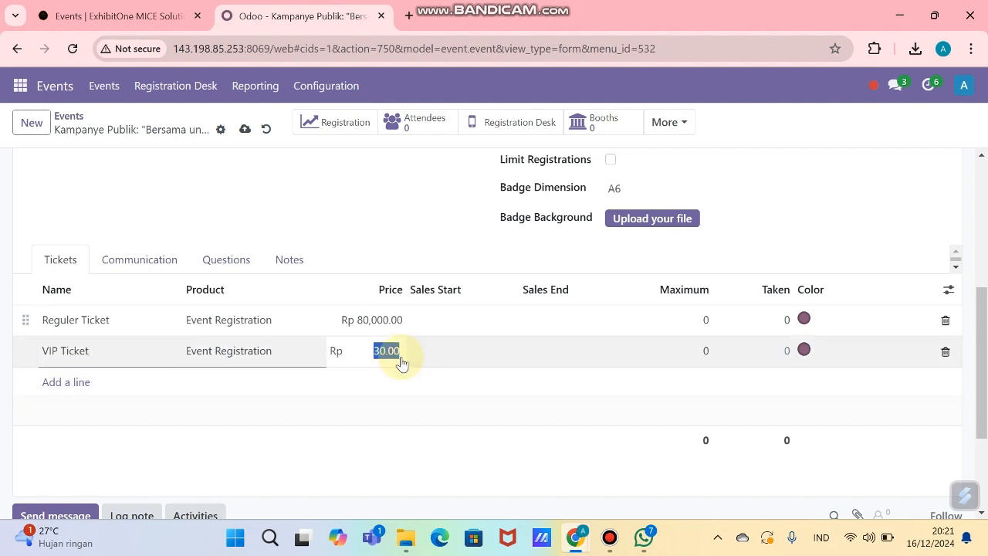
{"action": "type", "text": "12"}
{"action": "key", "text": "Return"}
{"action": "left_click", "coordinate": [390, 345]}
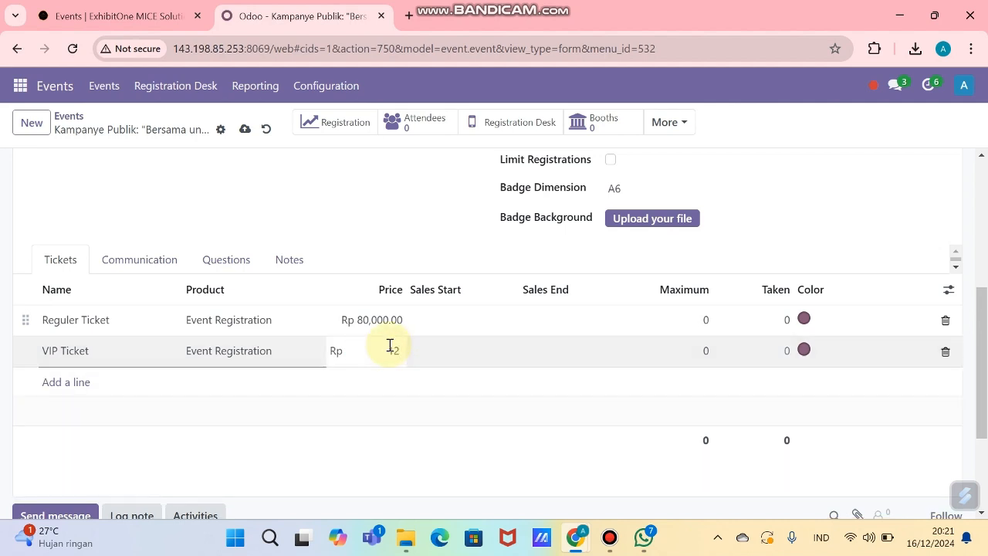
{"action": "type", "text": "00"}
{"action": "key", "text": "Return"}
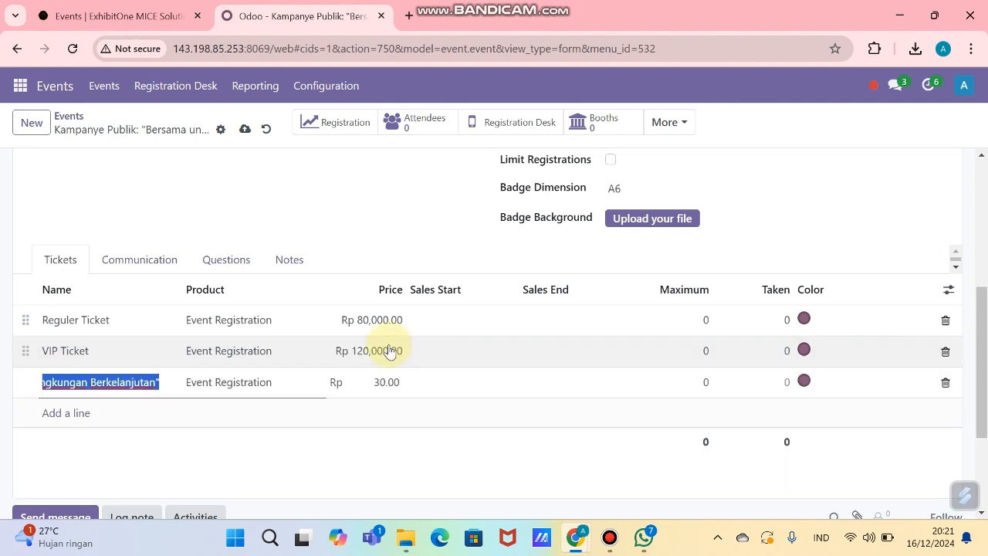
Step: Delete the extra blank ticket row and review the ticket list
{"action": "key", "text": "BackSpace"}
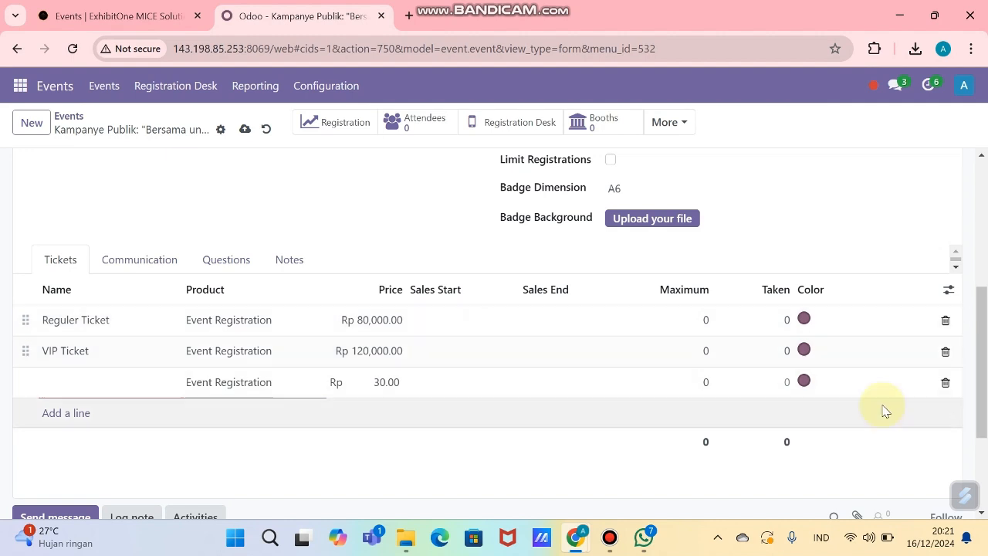
{"action": "left_click", "coordinate": [945, 382]}
{"action": "scroll", "coordinate": [475, 367], "scroll_direction": "down", "scroll_amount": 1}
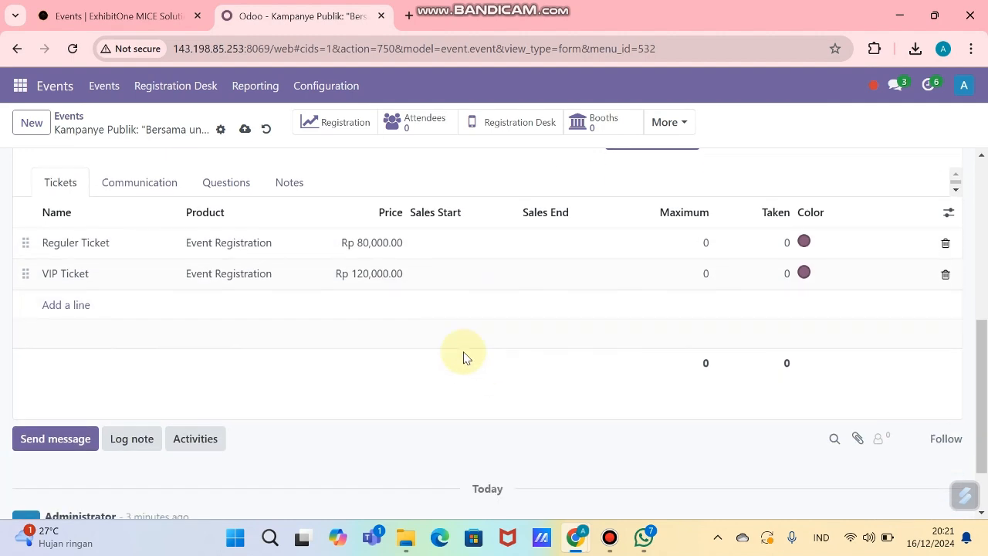
{"action": "scroll", "coordinate": [497, 300], "scroll_direction": "up", "scroll_amount": 1}
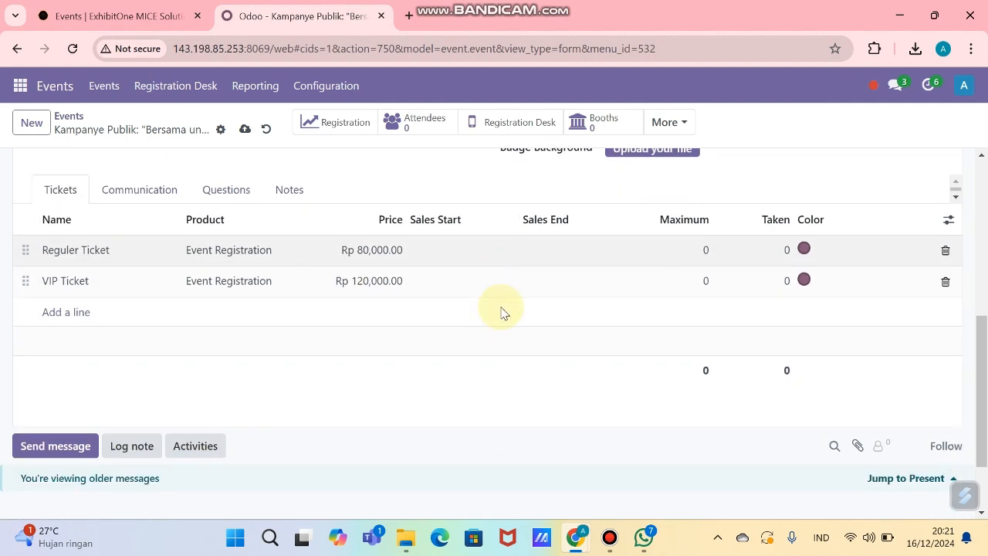
{"action": "scroll", "coordinate": [500, 312], "scroll_direction": "down", "scroll_amount": 1}
{"action": "scroll", "coordinate": [502, 308], "scroll_direction": "up", "scroll_amount": 8}
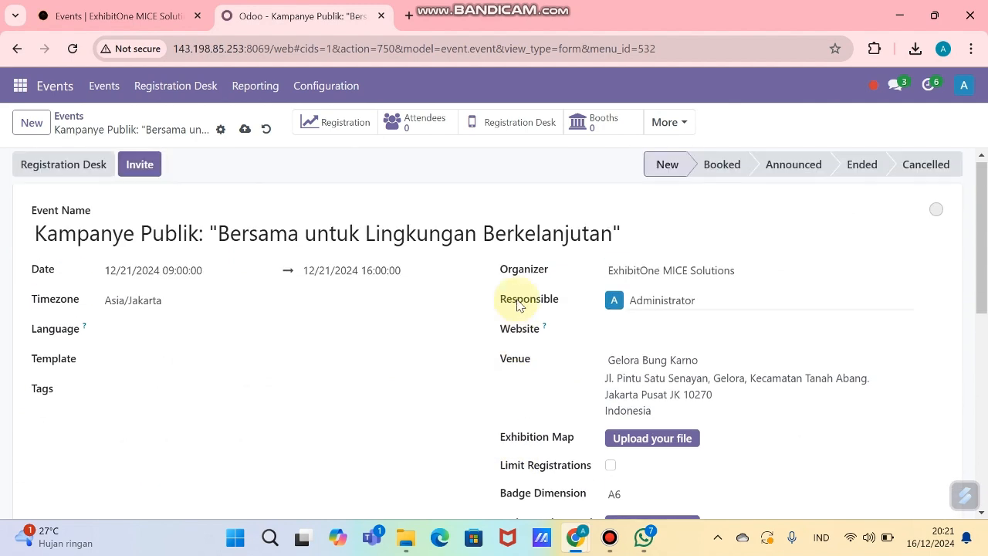
Step: Save the event and open its page from the website's Events listing
{"action": "left_click", "coordinate": [244, 138]}
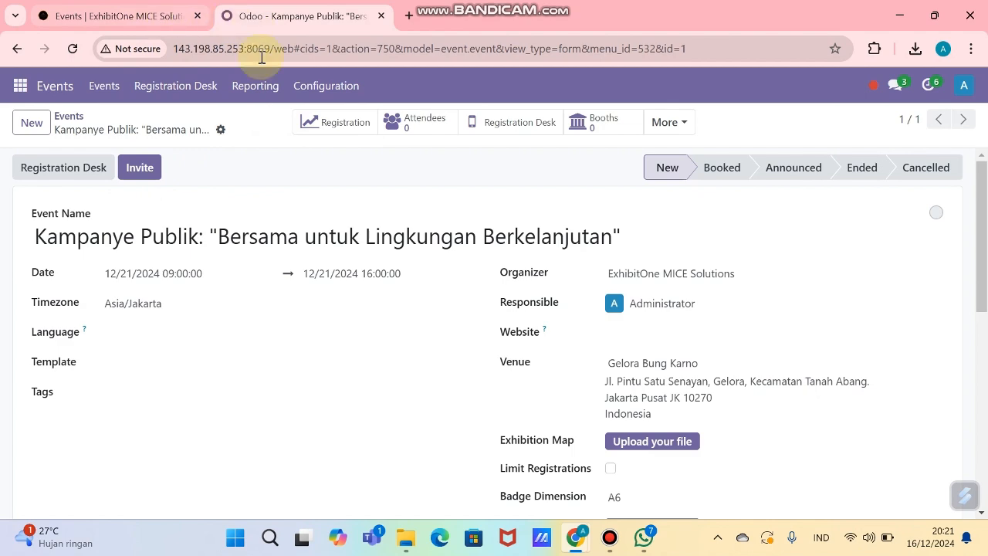
{"action": "left_click", "coordinate": [20, 84]}
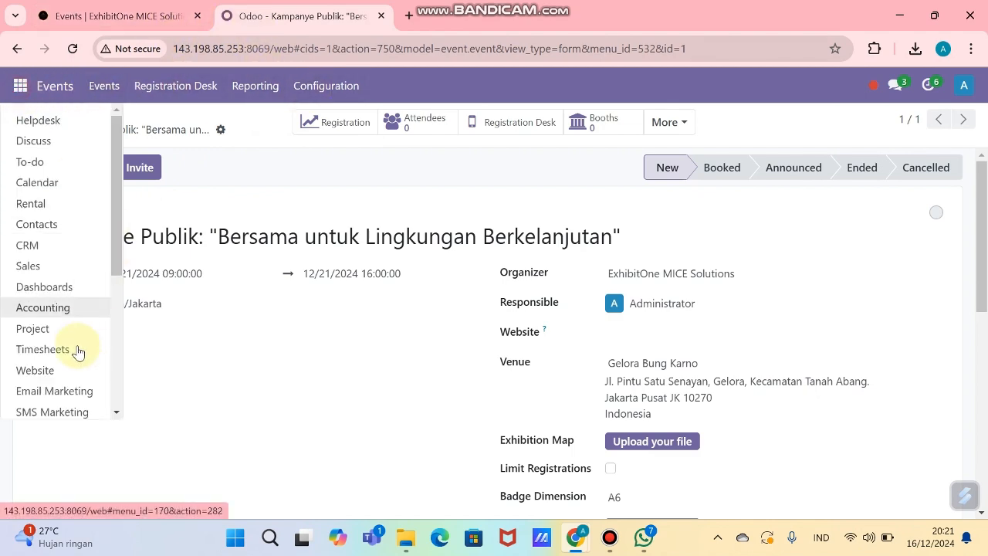
{"action": "left_click", "coordinate": [79, 372]}
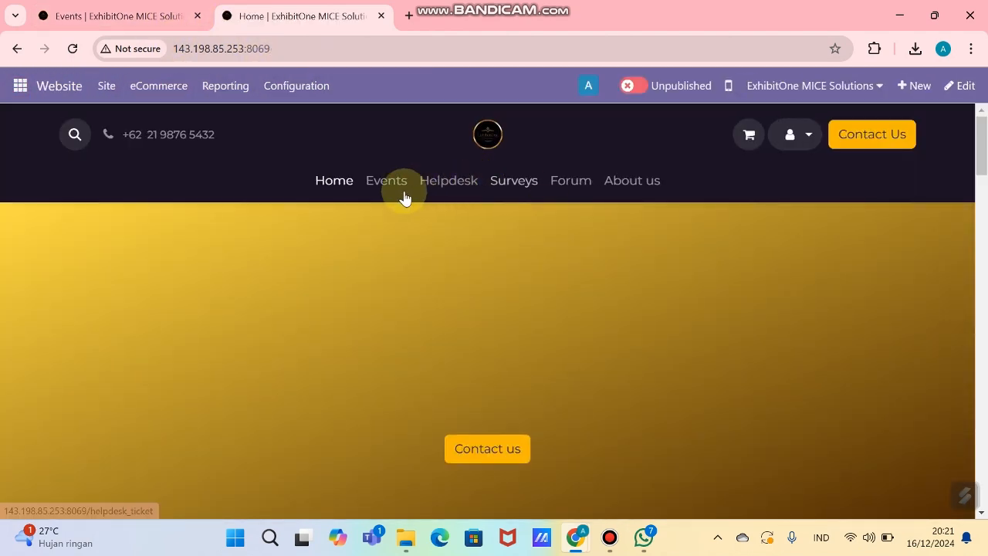
{"action": "left_click", "coordinate": [399, 193]}
{"action": "scroll", "coordinate": [539, 313], "scroll_direction": "down", "scroll_amount": 2}
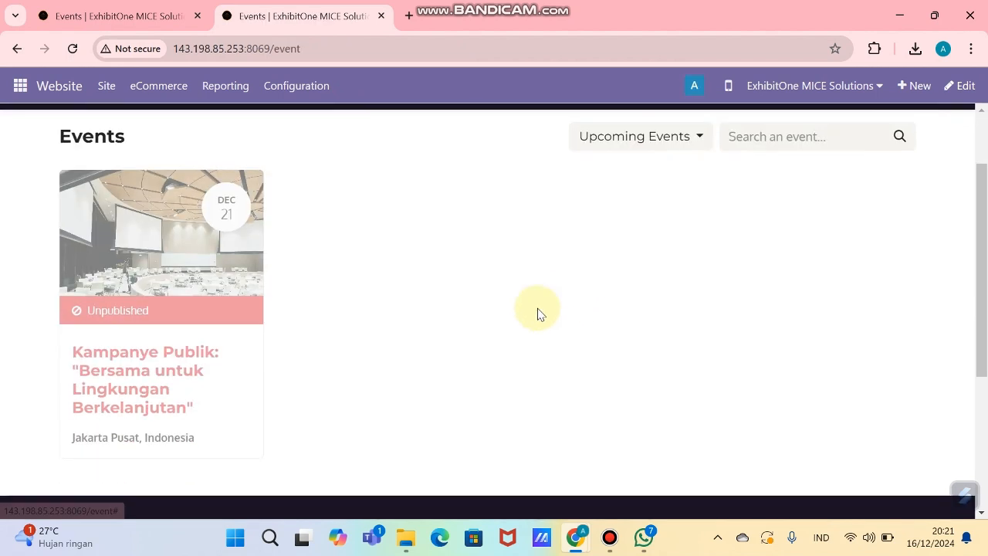
{"action": "left_click", "coordinate": [148, 257]}
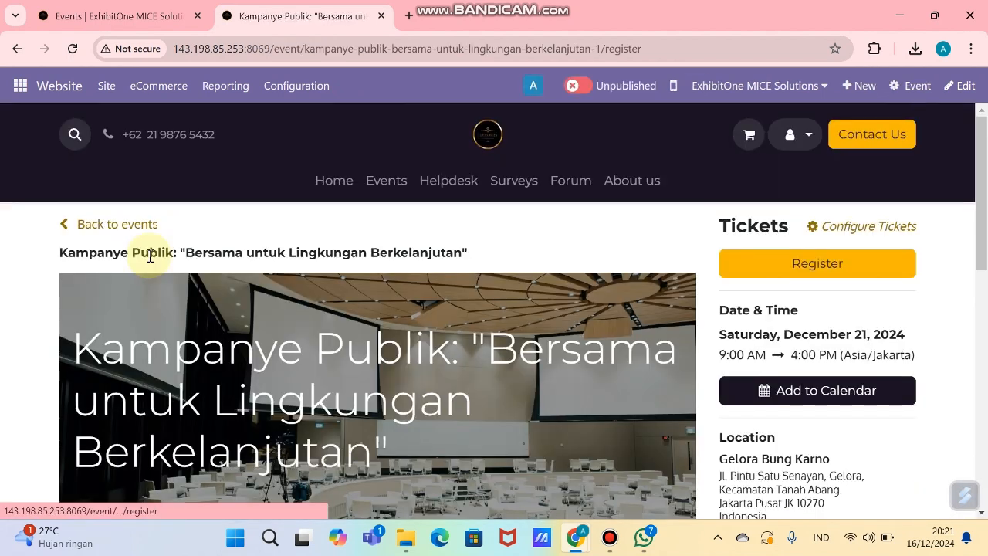
Step: Publish the Kampanye Publik event page and open it in the page editor
{"action": "left_click", "coordinate": [581, 88]}
{"action": "scroll", "coordinate": [640, 312], "scroll_direction": "down", "scroll_amount": 1}
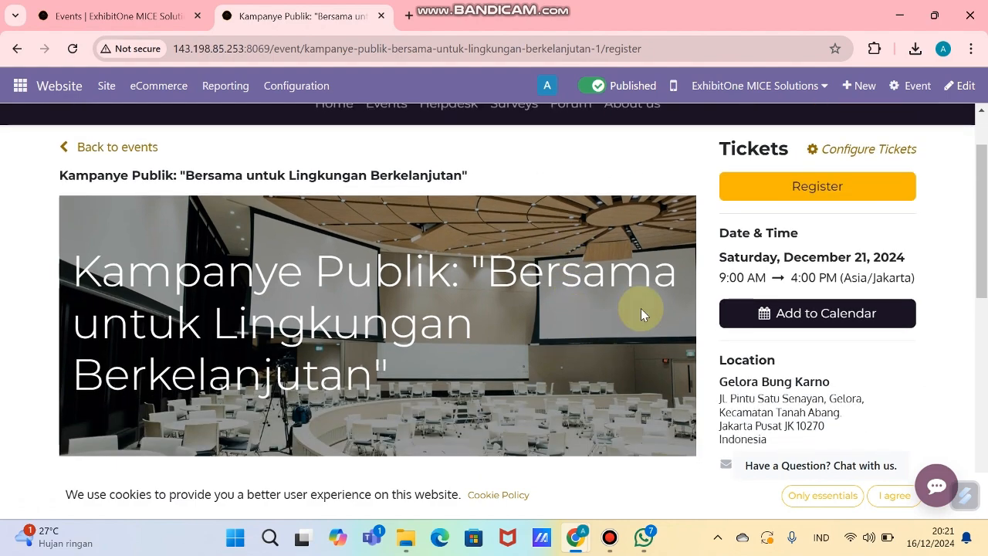
{"action": "scroll", "coordinate": [641, 312], "scroll_direction": "down", "scroll_amount": 3}
{"action": "scroll", "coordinate": [432, 297], "scroll_direction": "up", "scroll_amount": 1}
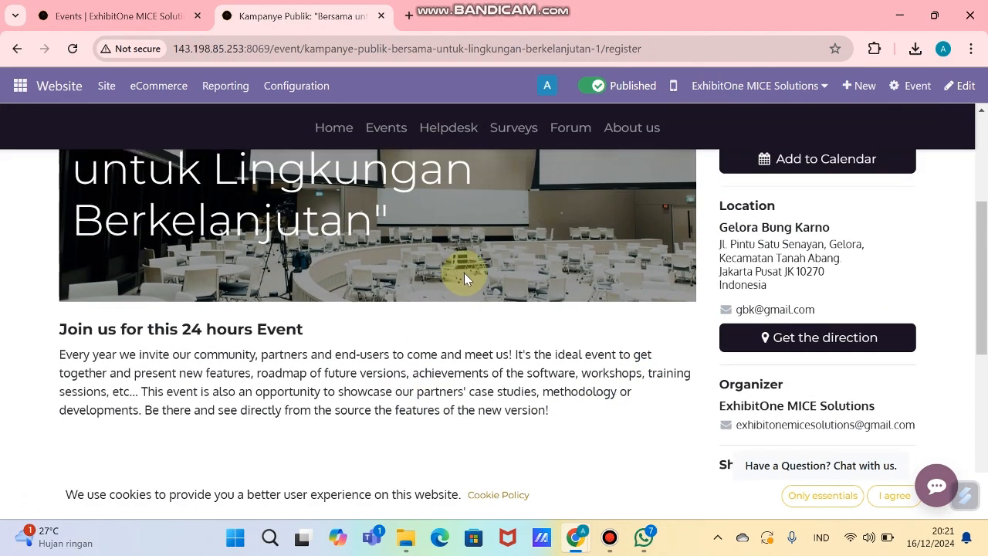
{"action": "scroll", "coordinate": [464, 272], "scroll_direction": "up", "scroll_amount": 1}
{"action": "scroll", "coordinate": [355, 278], "scroll_direction": "down", "scroll_amount": 1}
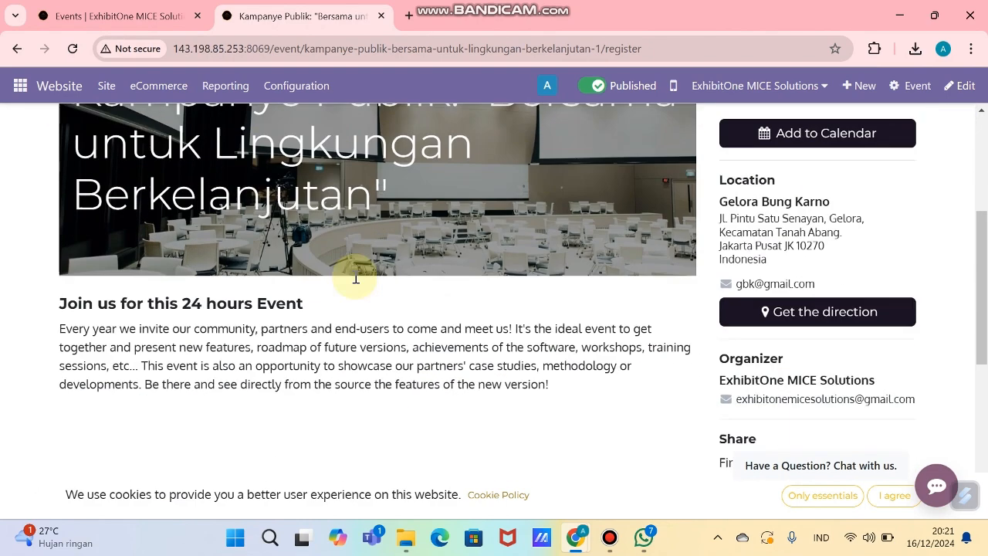
{"action": "double_click", "coordinate": [381, 295]}
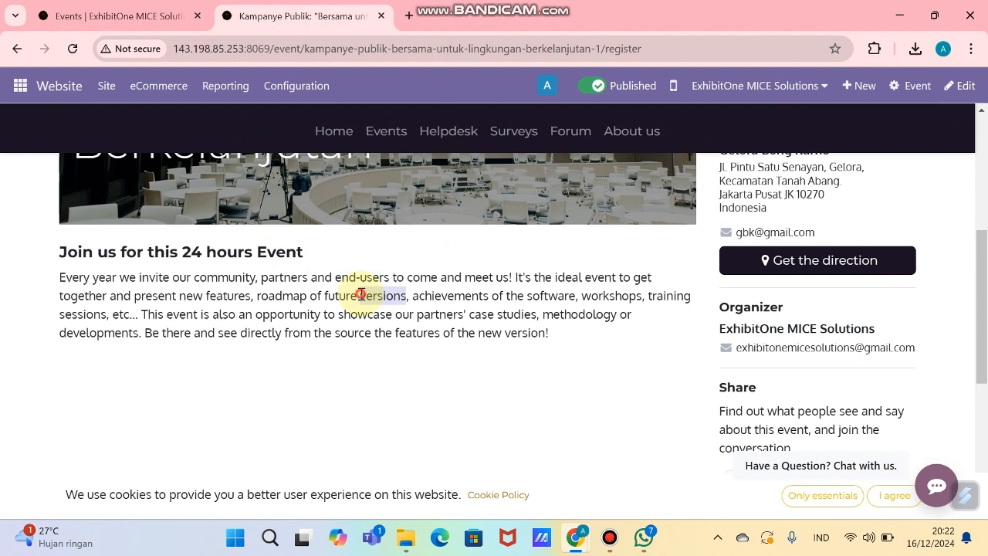
{"action": "left_click", "coordinate": [975, 87]}
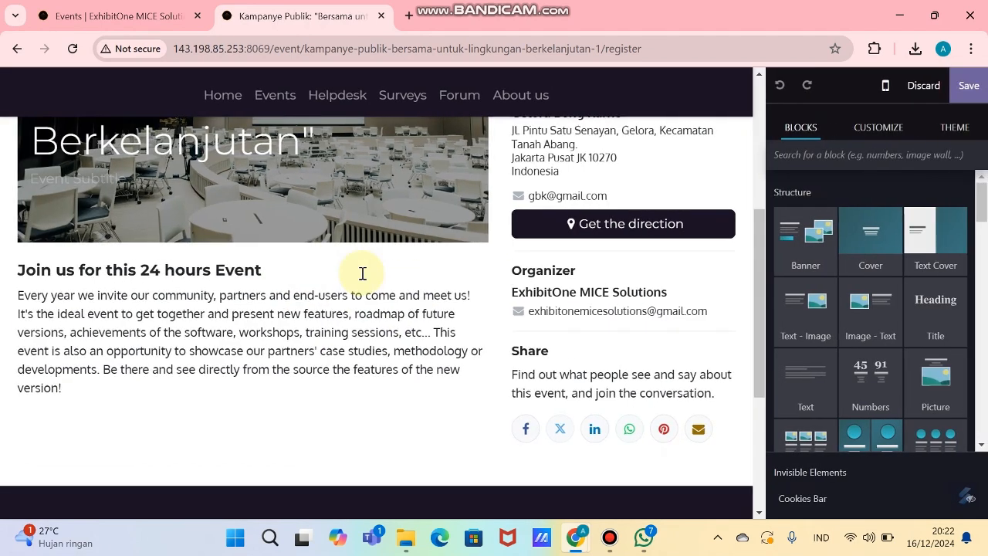
{"action": "left_click", "coordinate": [295, 327]}
Step: Copy the event description text from cell A5 of the spreadsheet
{"action": "key", "text": "alt+Tab"}
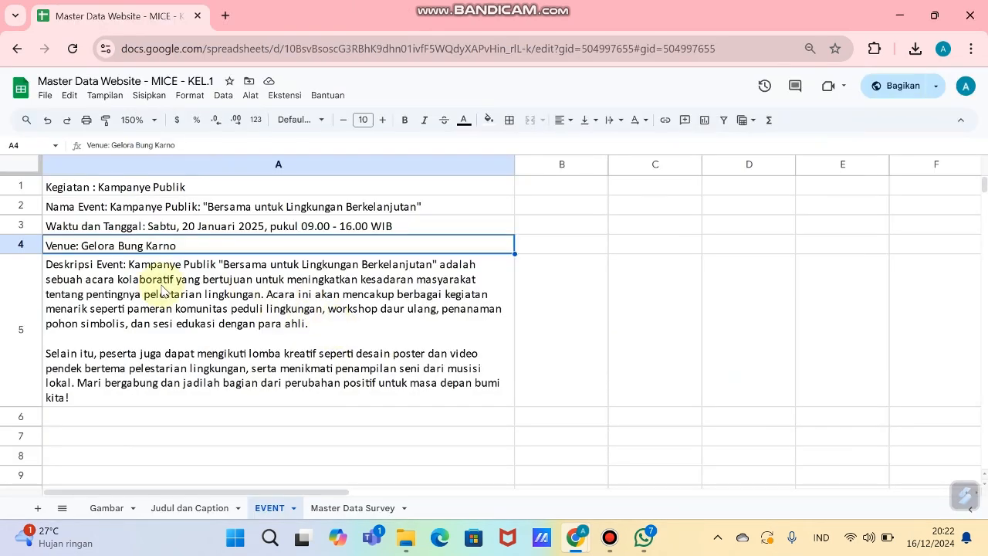
{"action": "left_click", "coordinate": [135, 276]}
{"action": "double_click", "coordinate": [130, 262]}
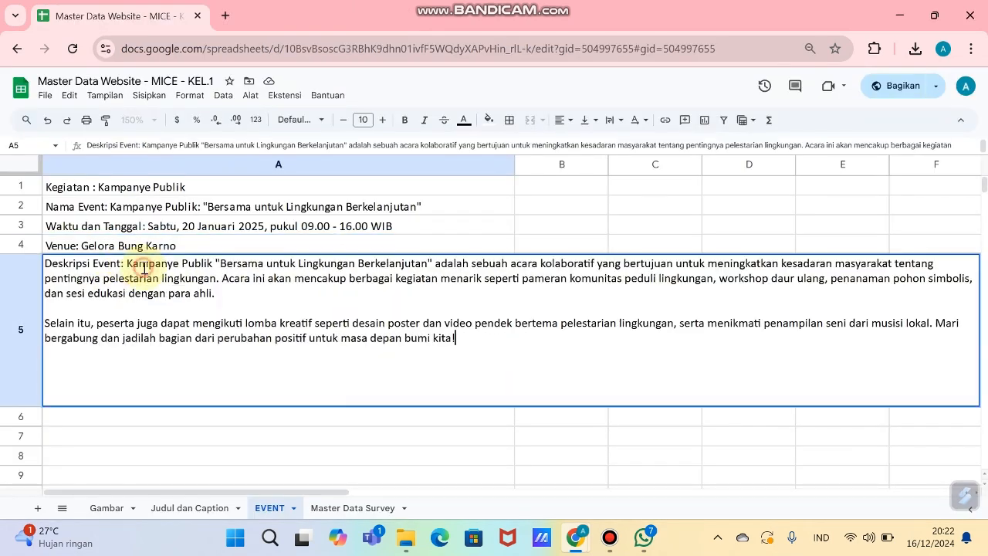
{"action": "left_click_drag", "start_coordinate": [130, 263], "coordinate": [564, 344]}
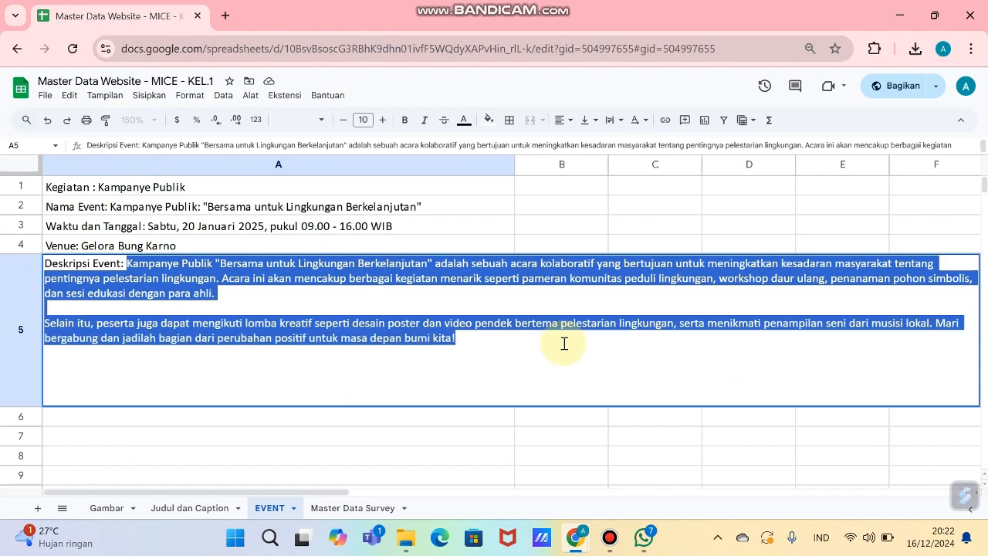
{"action": "key", "text": "alt+Tab"}
Step: Replace the placeholder text with the heading 'Bersama Untuk Lingkungan Berkelanjutan' and the campaign description
{"action": "double_click", "coordinate": [271, 316]}
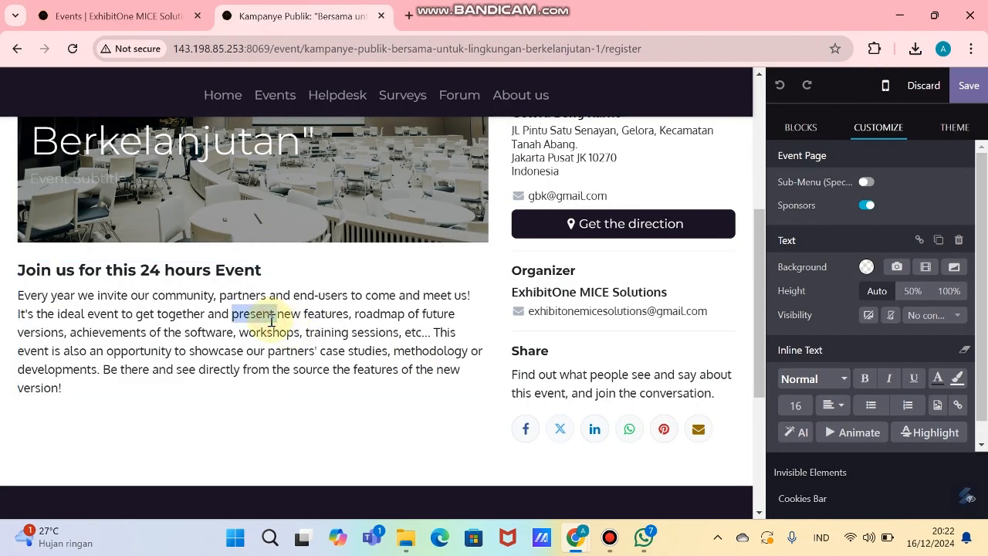
{"action": "key", "text": "ctrl+a"}
{"action": "left_click", "coordinate": [84, 348]}
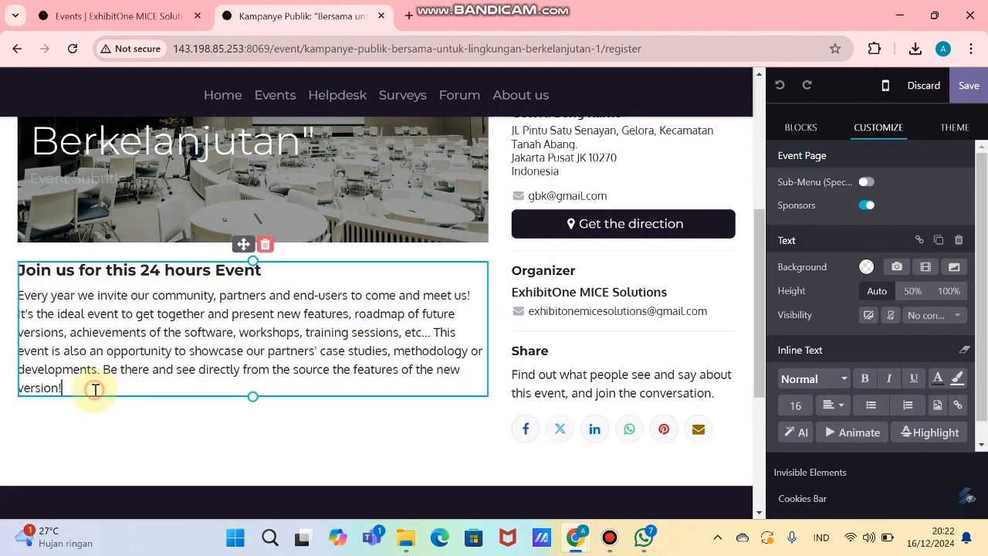
{"action": "key", "text": "alt+Tab"}
{"action": "key", "text": "alt+Tab"}
{"action": "scroll", "coordinate": [341, 303], "scroll_direction": "up", "scroll_amount": 2}
{"action": "left_click_drag", "start_coordinate": [341, 303], "coordinate": [264, 347]}
{"action": "left_click", "coordinate": [22, 346]}
{"action": "type", "text": "Bersama Untuk Lingkungan Berkelanjutan"}
Step: Upload pohon.jpg as the cover banner's background image
{"action": "left_click", "coordinate": [392, 390]}
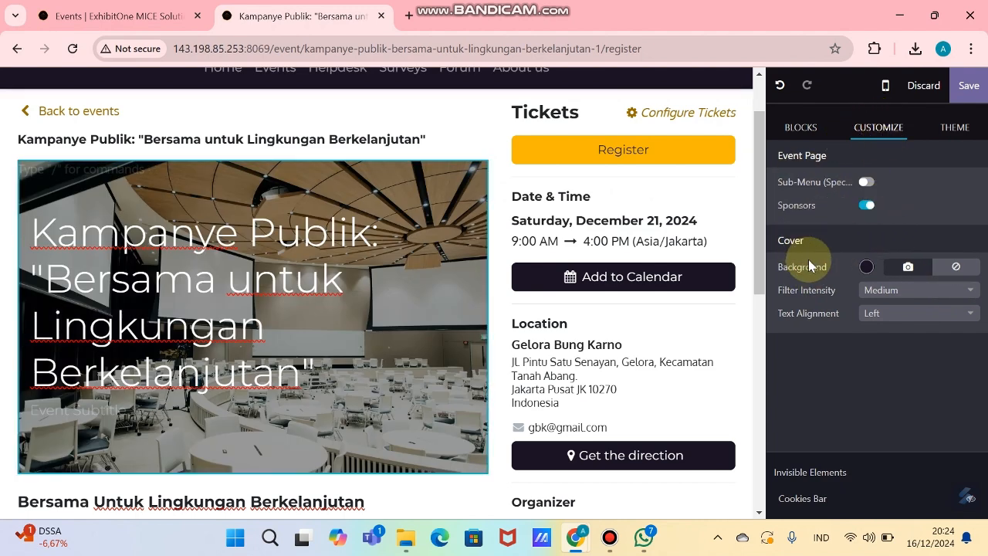
{"action": "left_click", "coordinate": [907, 268]}
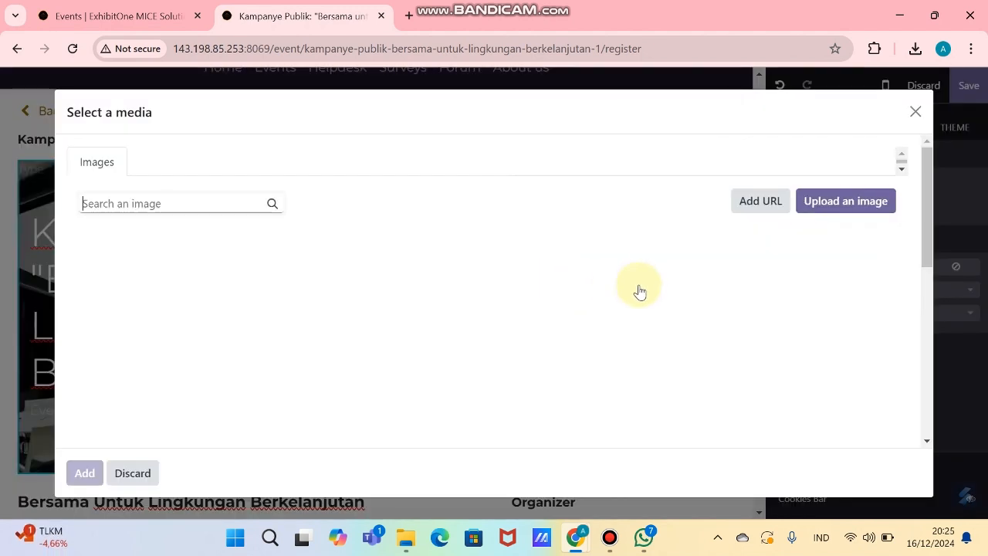
{"action": "left_click", "coordinate": [878, 202]}
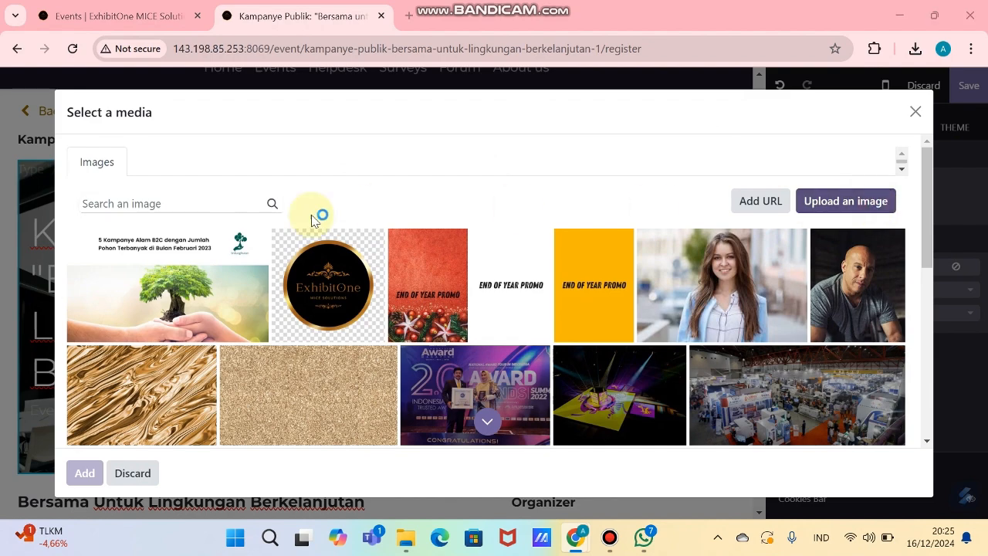
{"action": "double_click", "coordinate": [214, 148]}
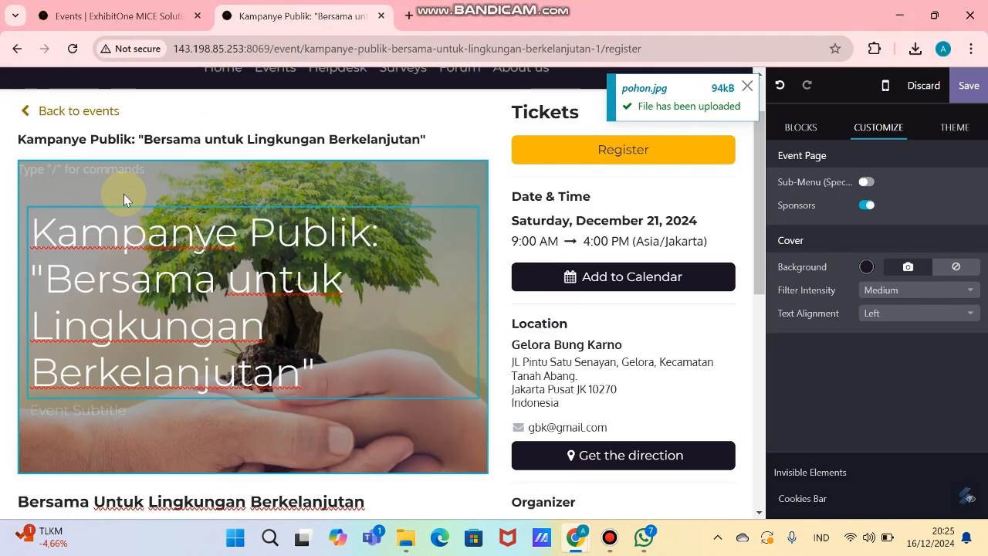
{"action": "scroll", "coordinate": [379, 346], "scroll_direction": "down", "scroll_amount": 5}
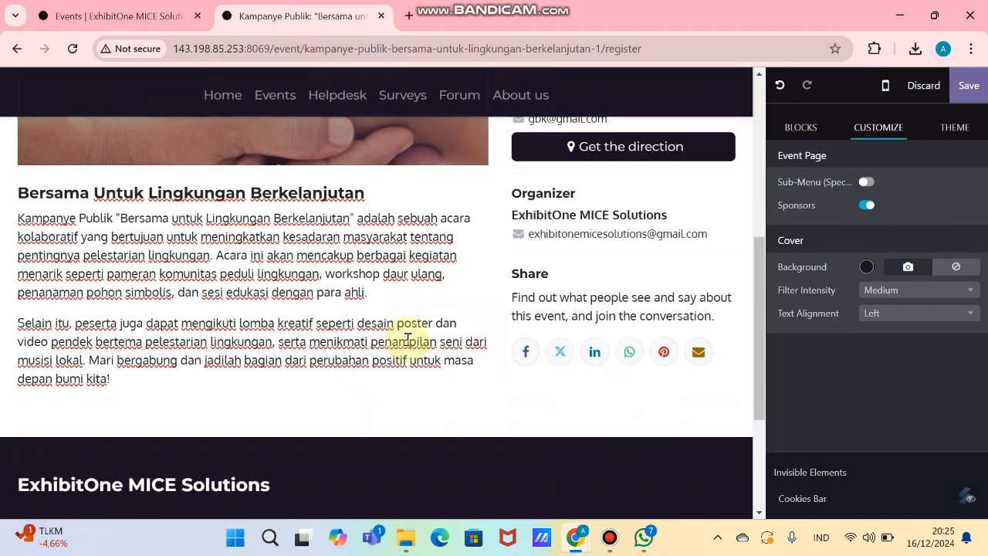
Step: Save the event page and view the Events listing showing the Kampanye Publik card with its tree photo
{"action": "left_click", "coordinate": [301, 273]}
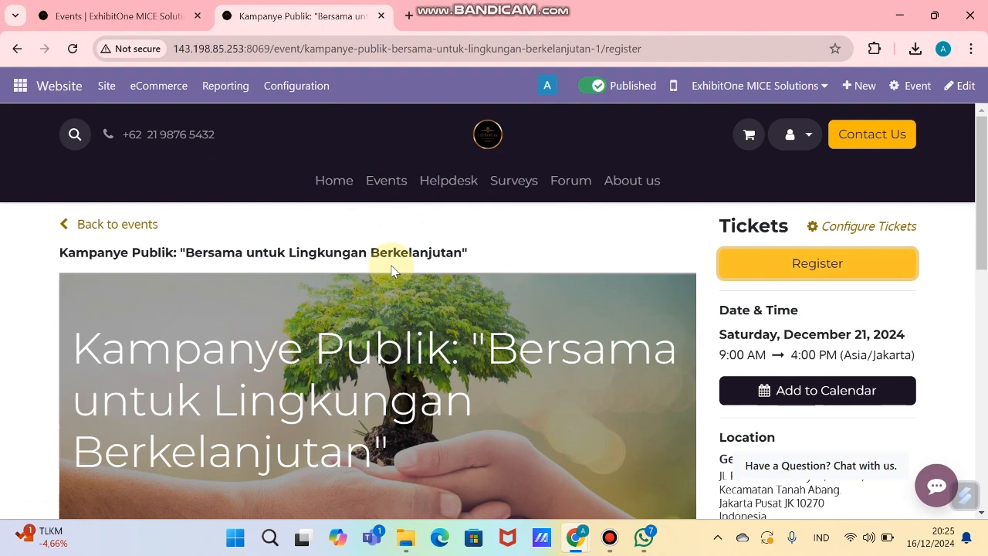
{"action": "scroll", "coordinate": [442, 289], "scroll_direction": "down", "scroll_amount": 5}
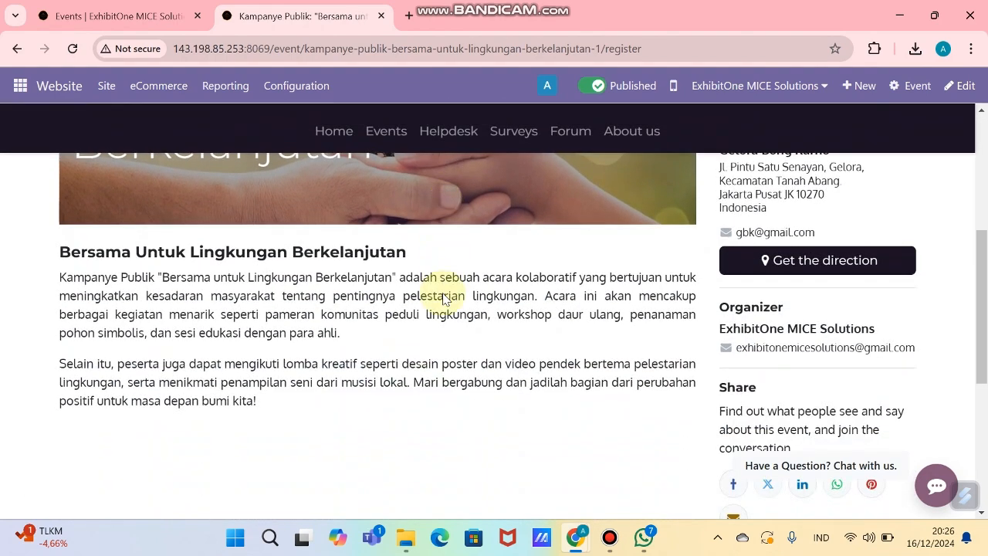
{"action": "scroll", "coordinate": [446, 300], "scroll_direction": "up", "scroll_amount": 6}
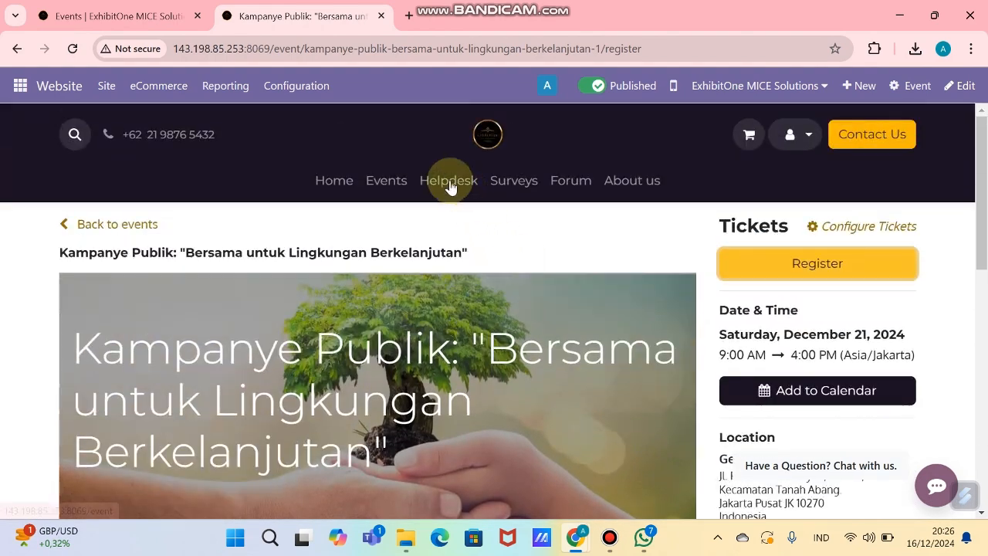
{"action": "left_click", "coordinate": [391, 189]}
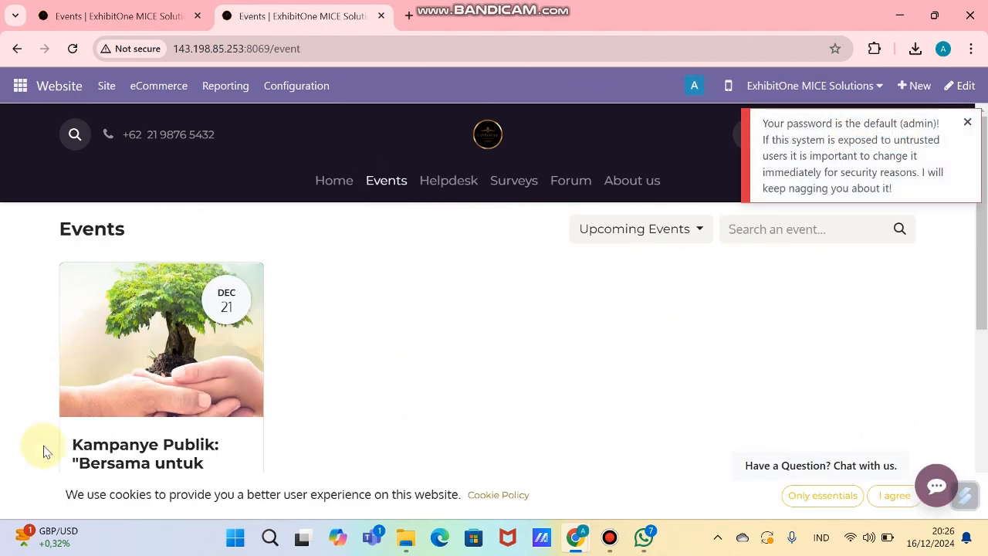
{"action": "scroll", "coordinate": [278, 325], "scroll_direction": "down", "scroll_amount": 1}
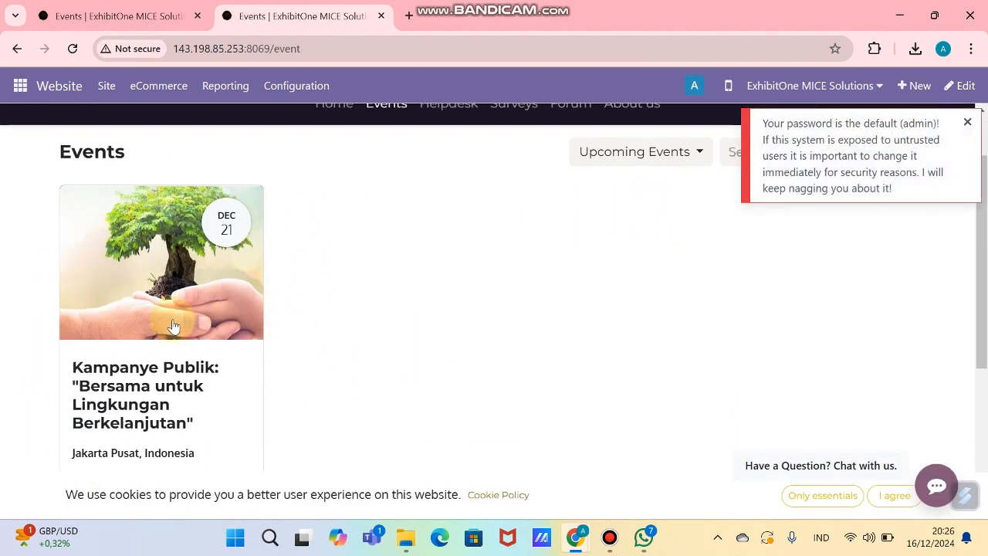
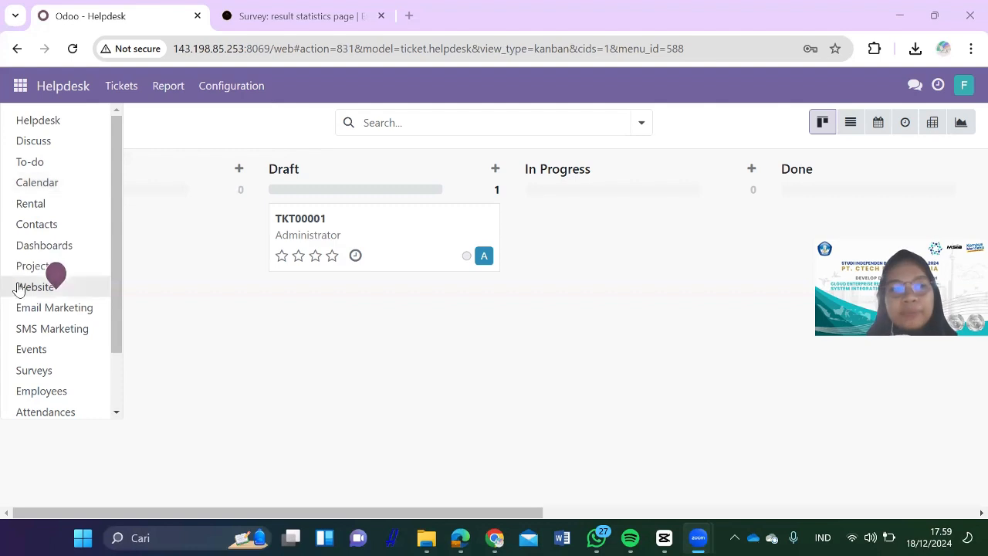
Step: Open the Live Chat app to show its Website Live Chat Channels, including ExhibitOne Mice
{"action": "scroll", "coordinate": [19, 244], "scroll_direction": "down", "scroll_amount": 2}
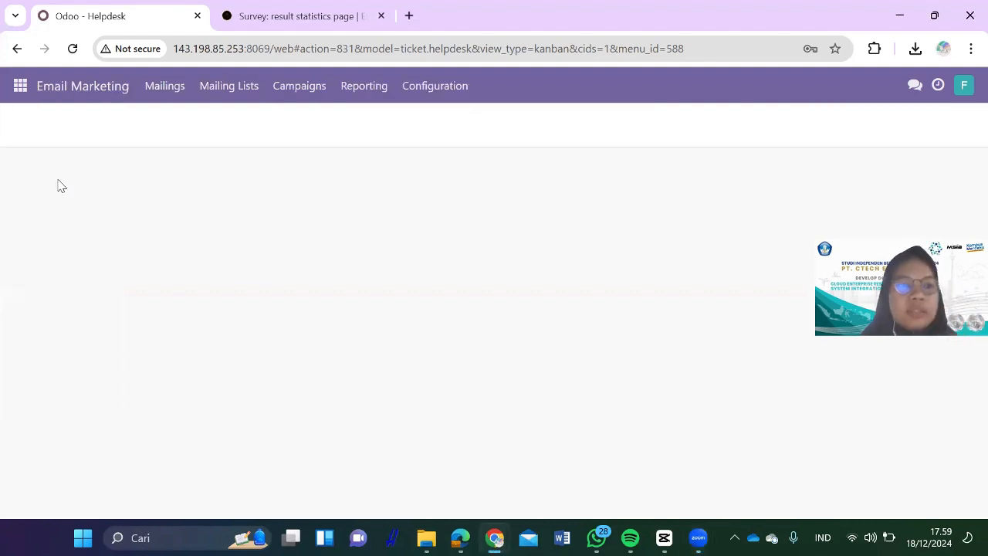
{"action": "scroll", "coordinate": [39, 386], "scroll_direction": "down", "scroll_amount": 2}
{"action": "left_click", "coordinate": [40, 384]}
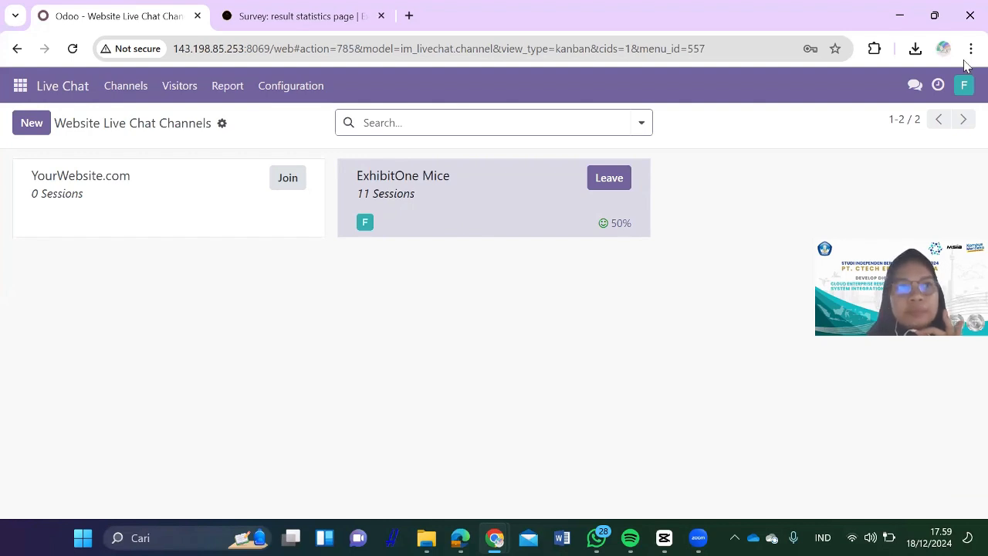
Step: Create a new chatbot from the Chatbots list and select its default name
{"action": "left_click", "coordinate": [302, 87]}
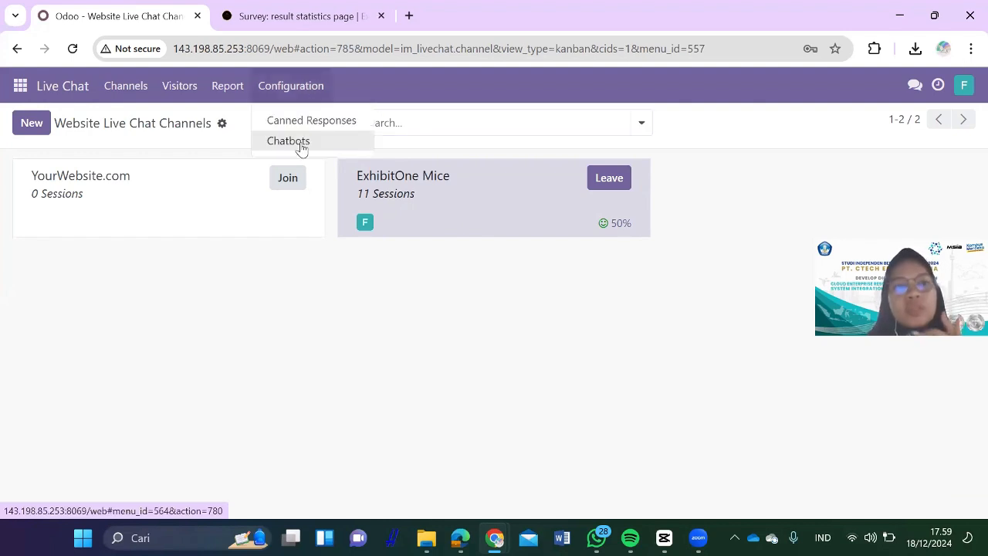
{"action": "left_click", "coordinate": [301, 143]}
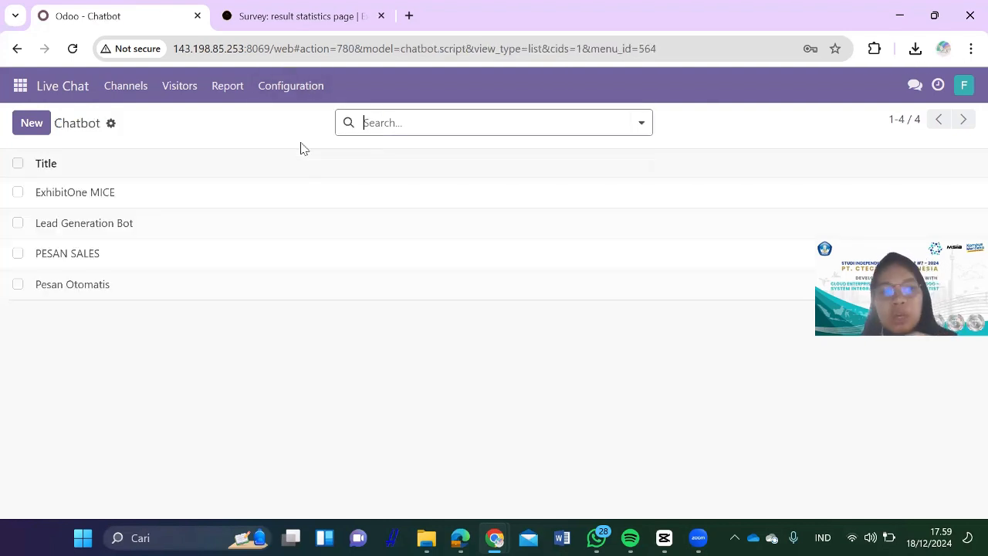
{"action": "left_click", "coordinate": [46, 127]}
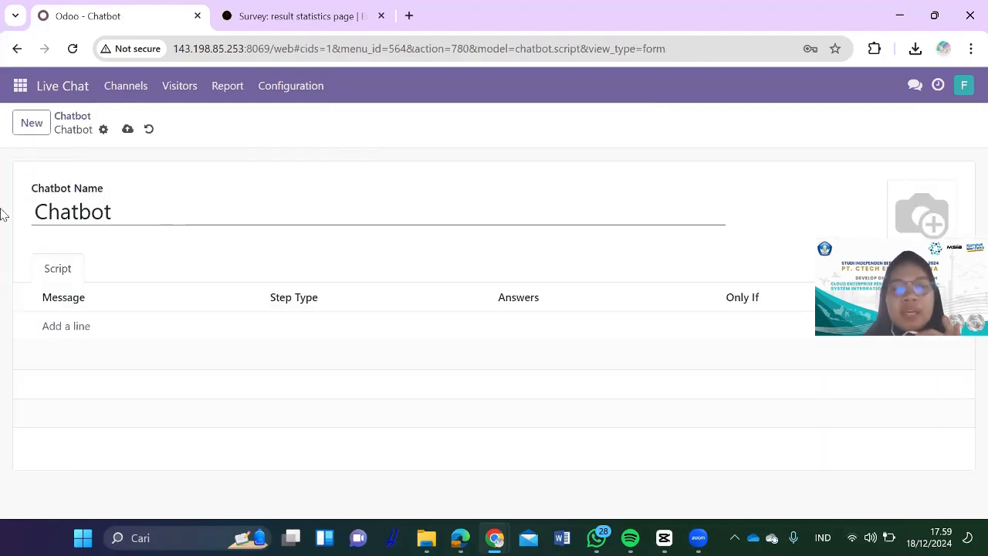
{"action": "key", "text": "ctrl+a"}
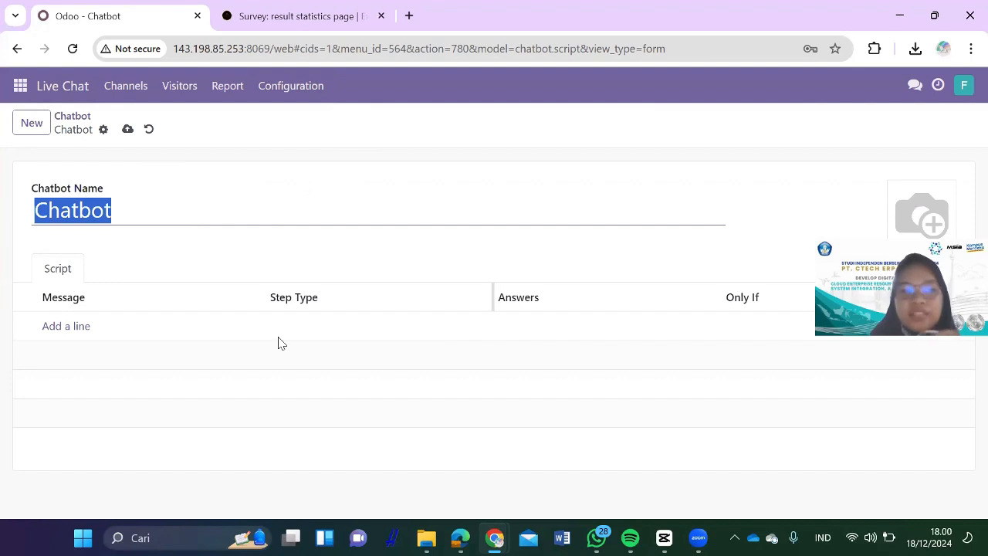
Step: Draft a script step with message 'hai', type Create Lead, team Sales, then discard it
{"action": "left_click", "coordinate": [75, 332]}
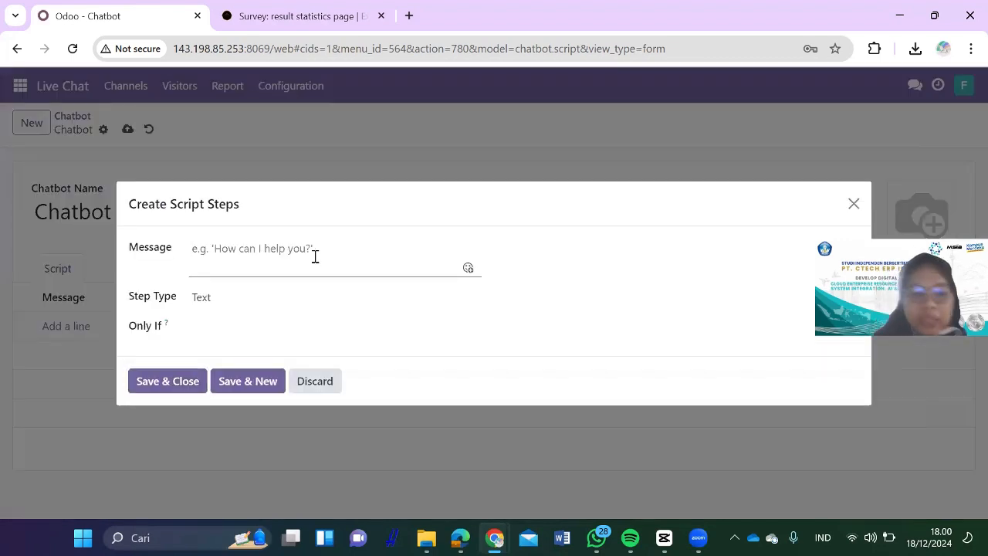
{"action": "type", "text": "hai"}
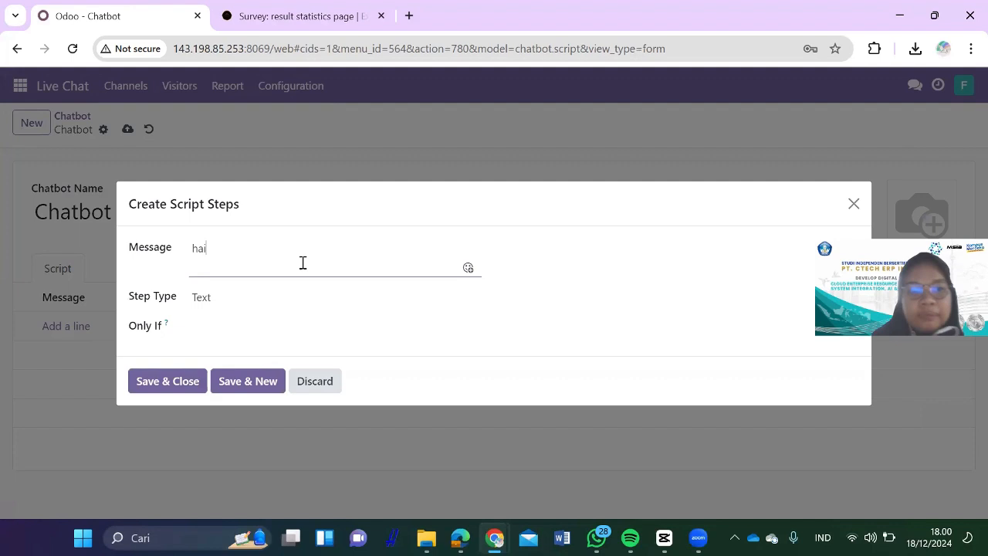
{"action": "left_click", "coordinate": [251, 305]}
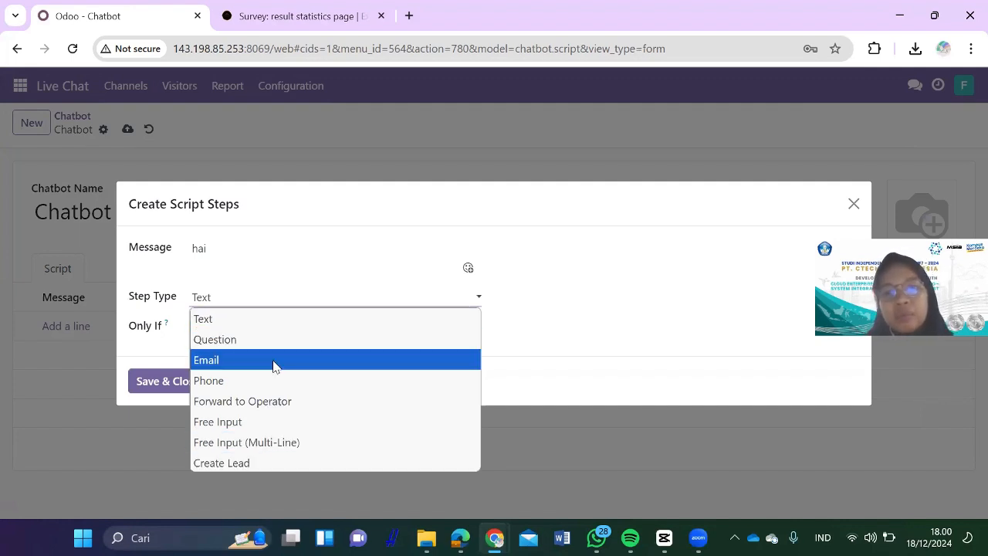
{"action": "left_click", "coordinate": [245, 463]}
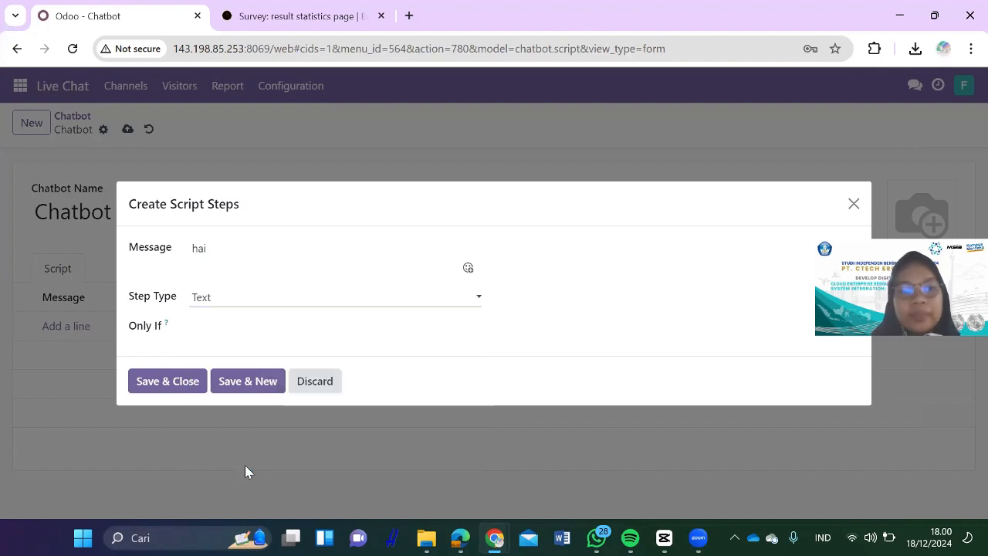
{"action": "left_click", "coordinate": [234, 310]}
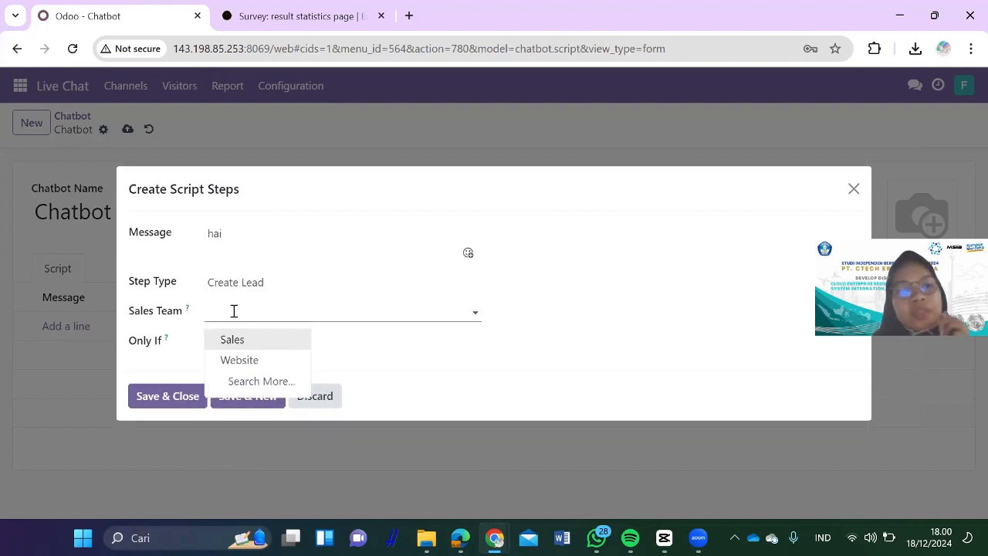
{"action": "left_click", "coordinate": [242, 344]}
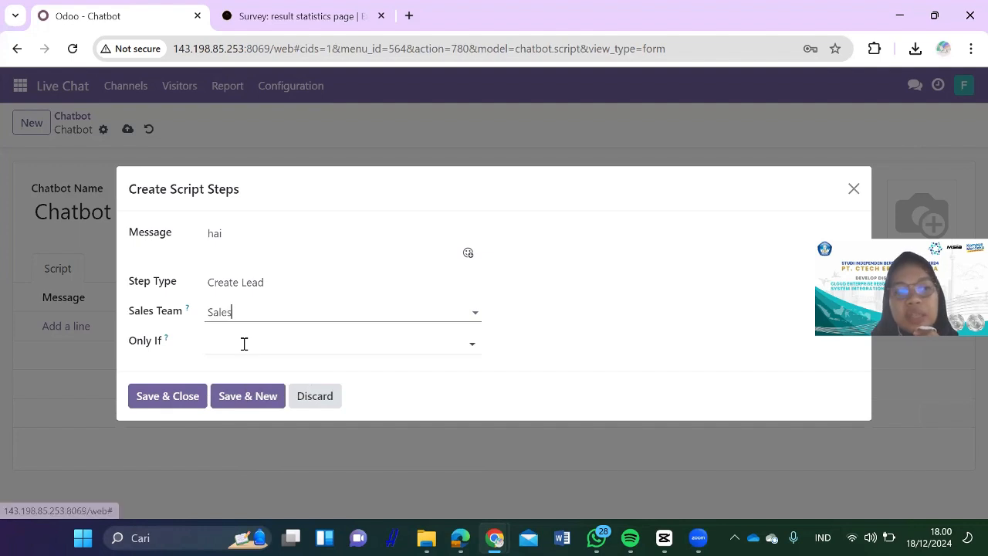
{"action": "left_click", "coordinate": [331, 344]}
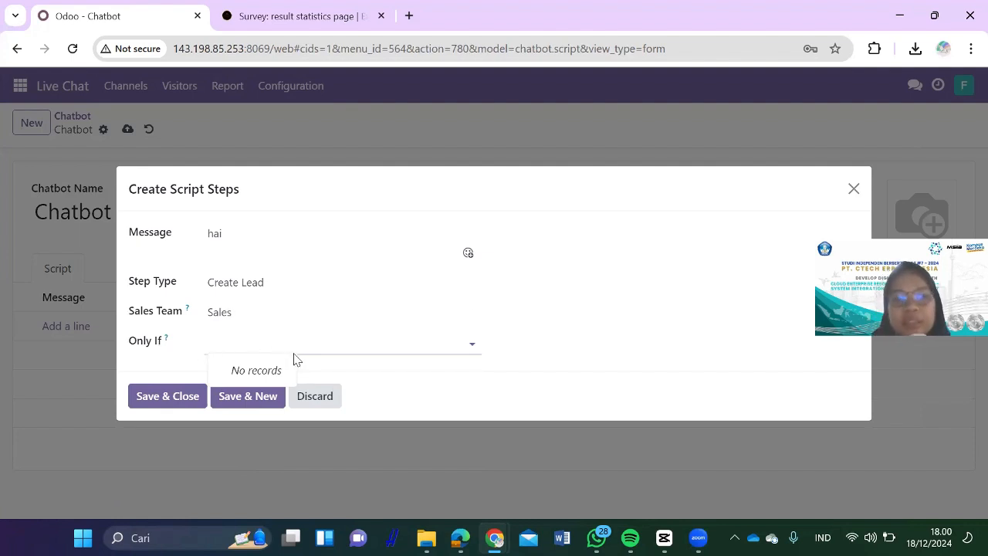
{"action": "left_click", "coordinate": [323, 398]}
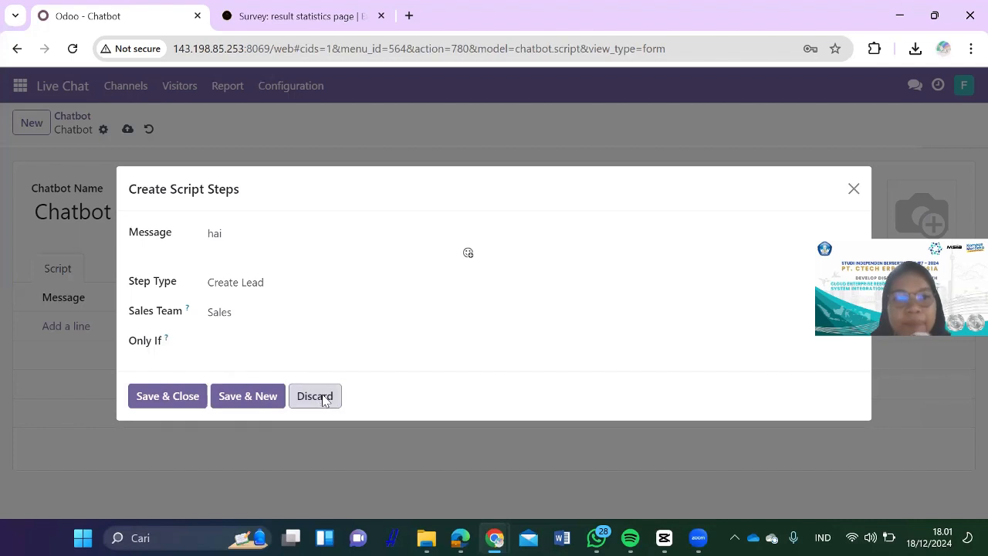
Step: Open the ExhibitOne Mice channel settings and inspect its existing channel rule without changes
{"action": "left_click", "coordinate": [126, 91]}
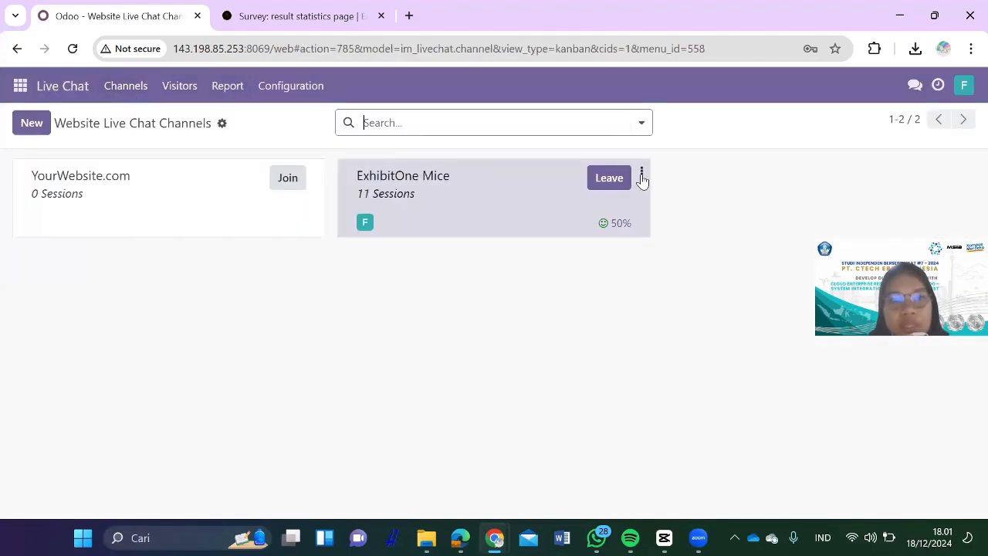
{"action": "left_click", "coordinate": [642, 174]}
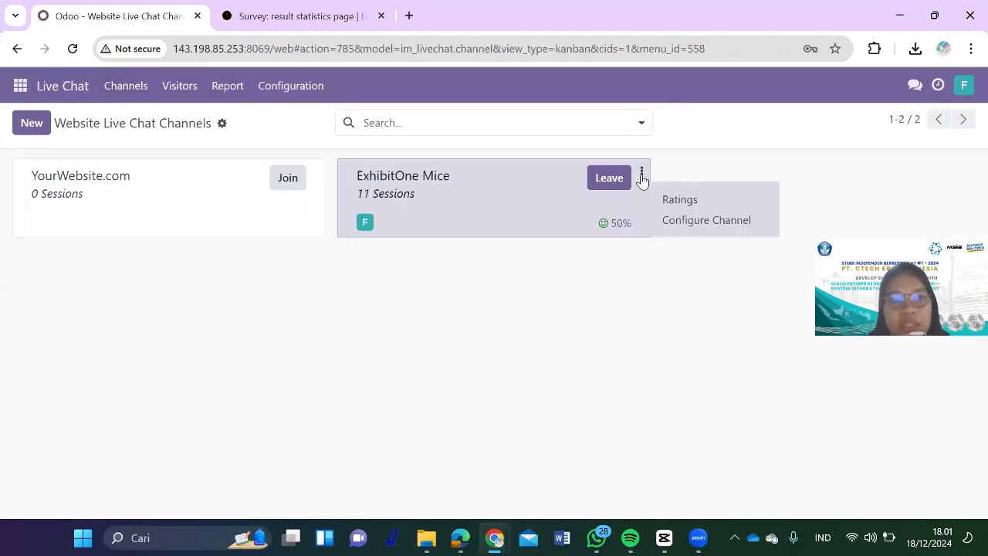
{"action": "left_click", "coordinate": [669, 222]}
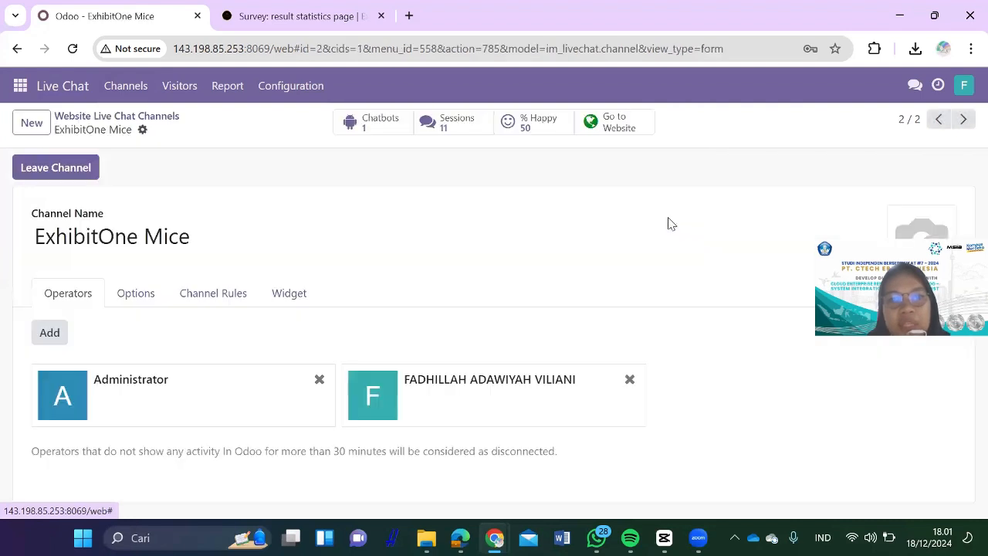
{"action": "left_click", "coordinate": [243, 293]}
{"action": "left_click", "coordinate": [280, 354]}
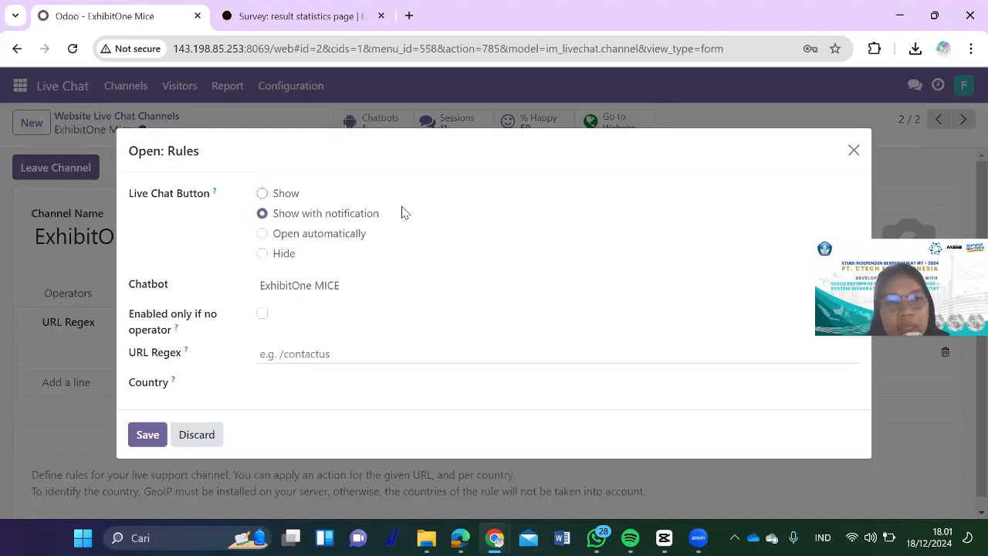
{"action": "left_click", "coordinate": [853, 151]}
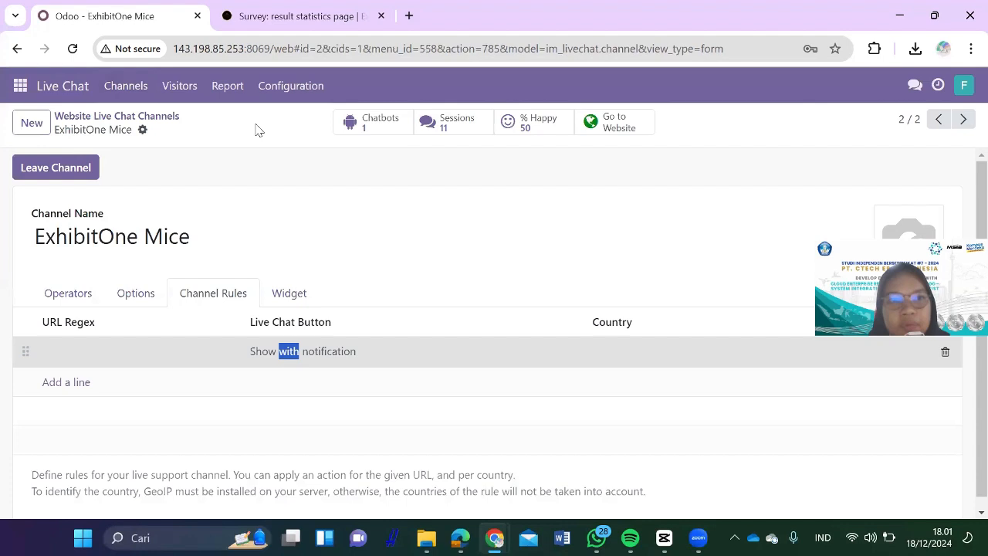
Step: Open the linked ExhibitOne MICE chatbot and scroll through its script steps
{"action": "left_click", "coordinate": [305, 90]}
{"action": "left_click", "coordinate": [402, 128]}
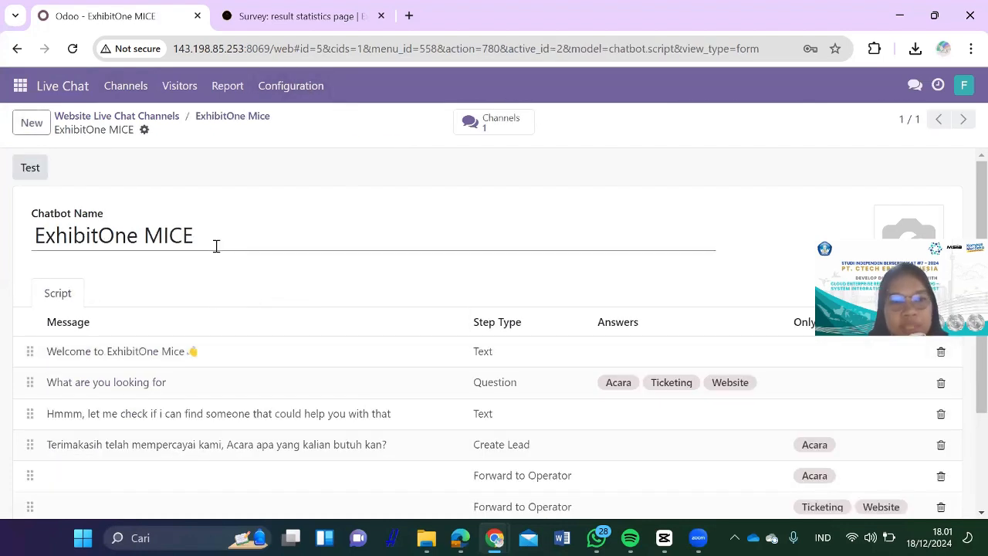
{"action": "scroll", "coordinate": [291, 330], "scroll_direction": "down", "scroll_amount": 2}
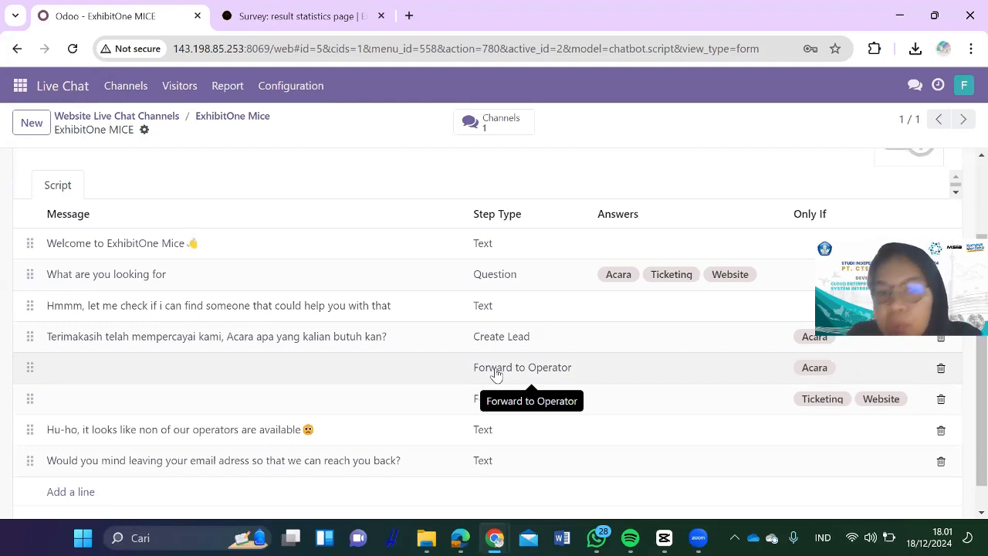
{"action": "scroll", "coordinate": [536, 329], "scroll_direction": "down", "scroll_amount": 1}
{"action": "scroll", "coordinate": [512, 262], "scroll_direction": "up", "scroll_amount": 2}
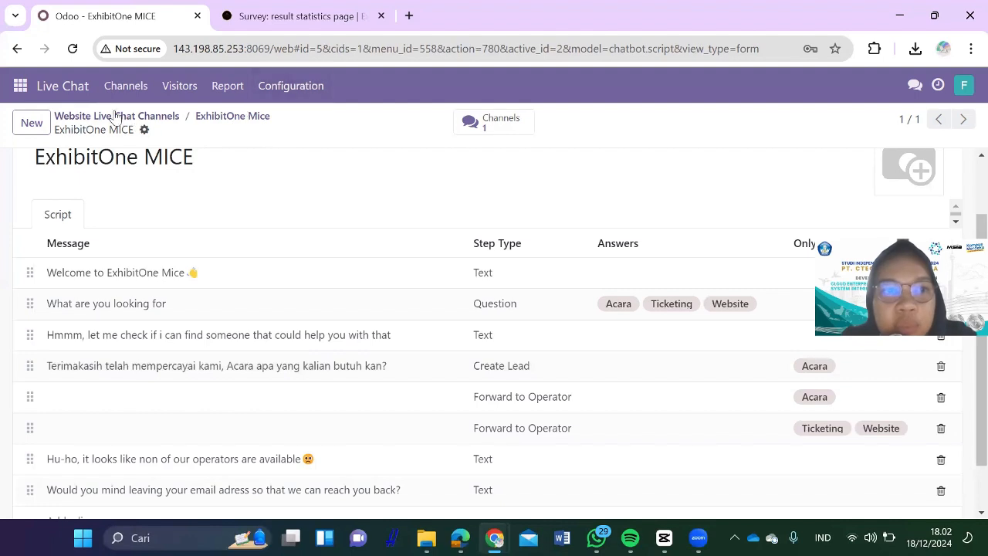
Step: Draft a new ExhibitOne Mice channel rule with notification and the ExhibitOne MICE chatbot, then cancel it
{"action": "left_click", "coordinate": [121, 87]}
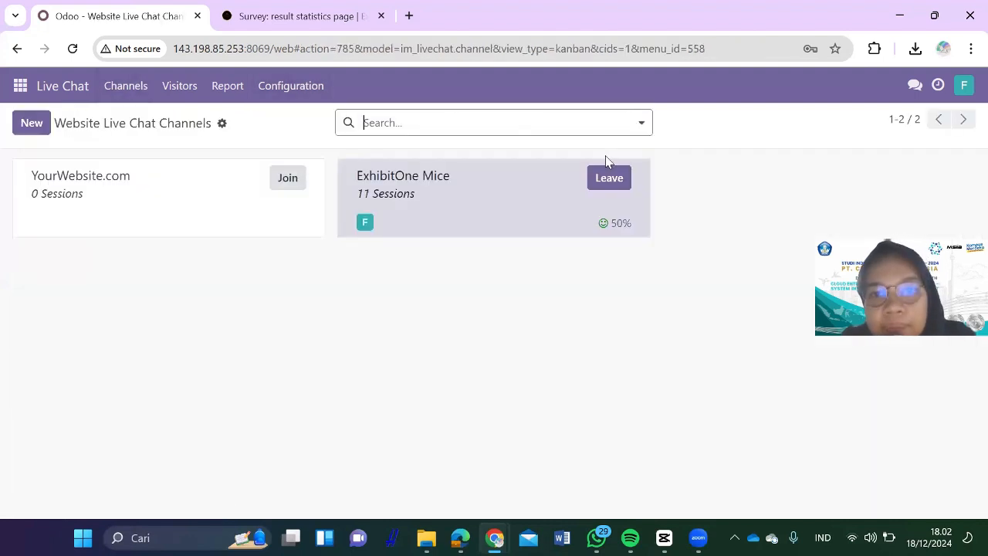
{"action": "left_click", "coordinate": [641, 170]}
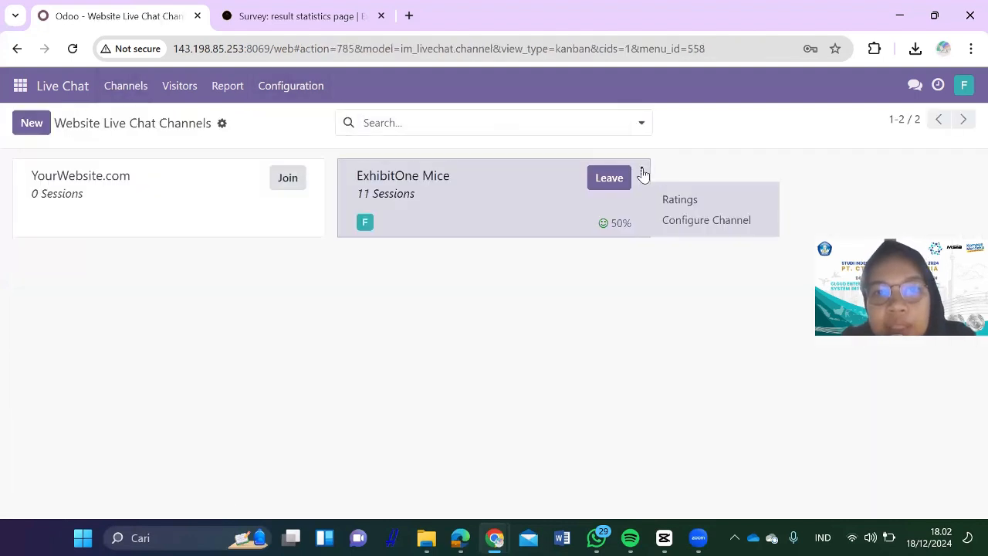
{"action": "left_click", "coordinate": [693, 221]}
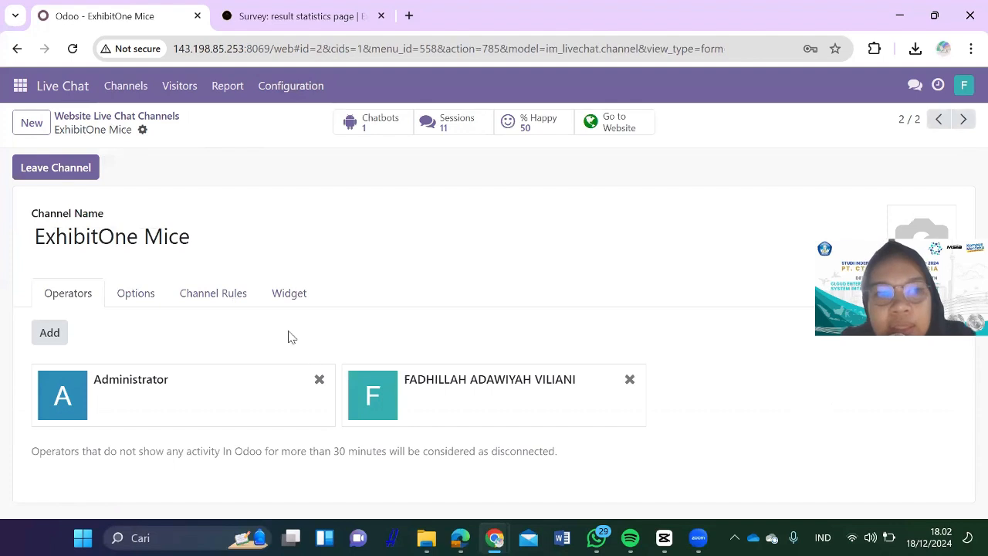
{"action": "left_click", "coordinate": [220, 294]}
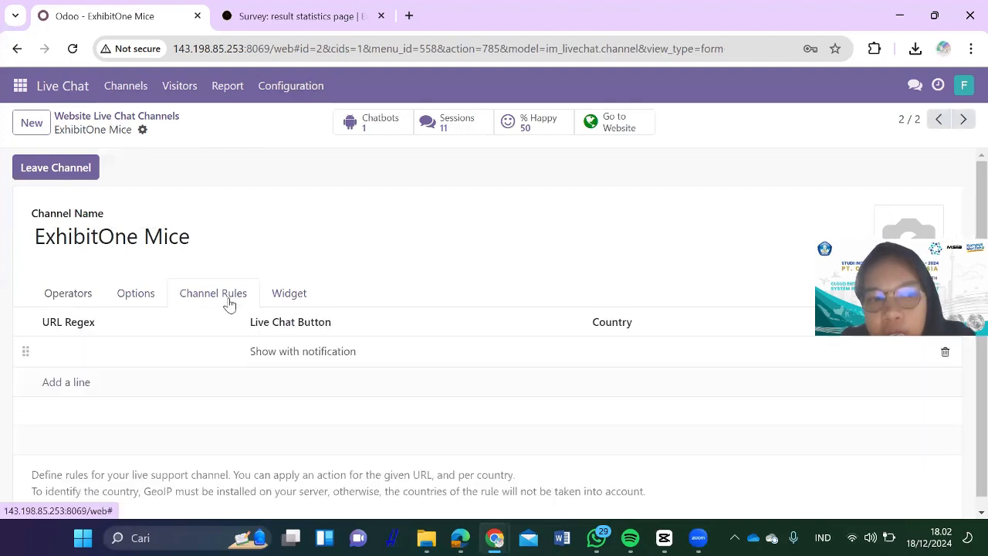
{"action": "left_click", "coordinate": [74, 392]}
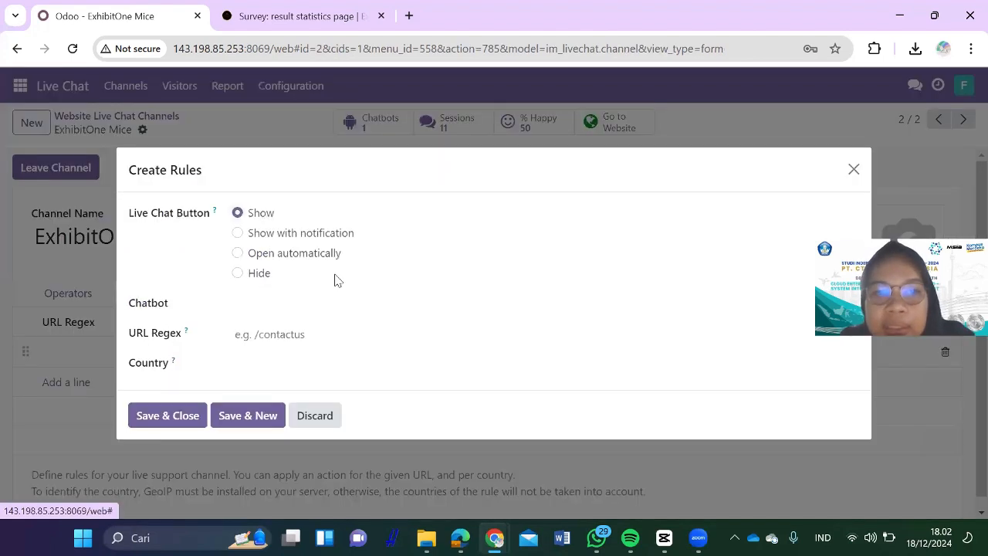
{"action": "left_click", "coordinate": [286, 239]}
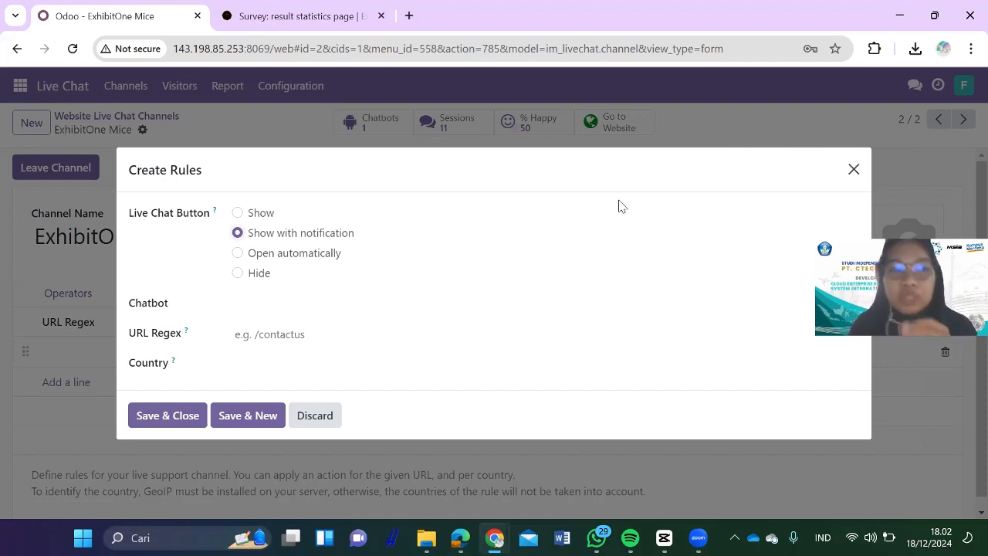
{"action": "left_click", "coordinate": [320, 306]}
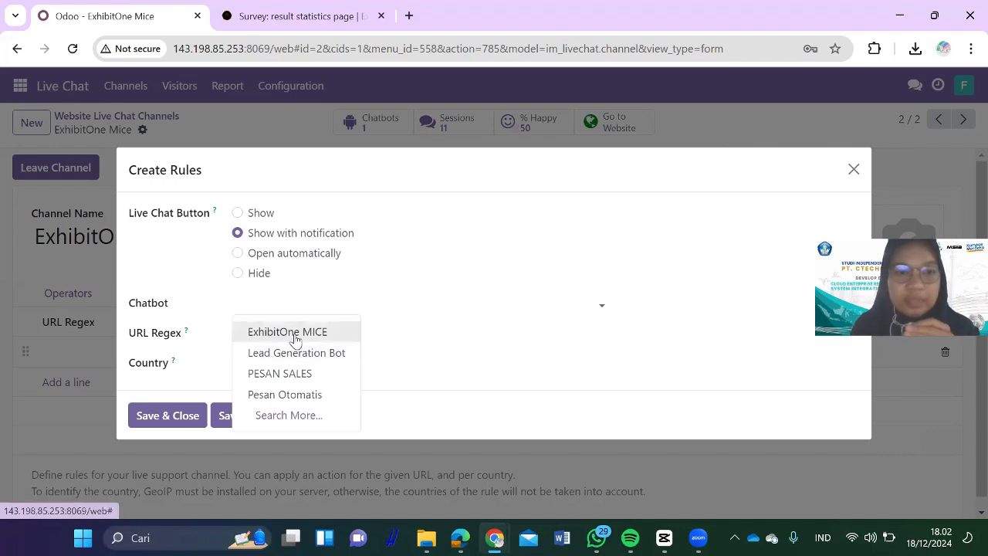
{"action": "left_click", "coordinate": [292, 336]}
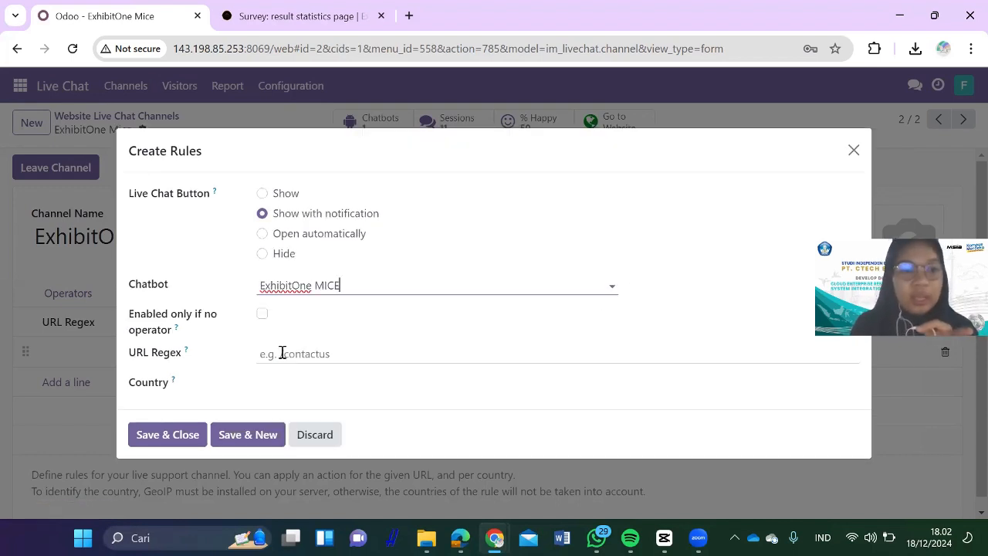
{"action": "left_click", "coordinate": [274, 380]}
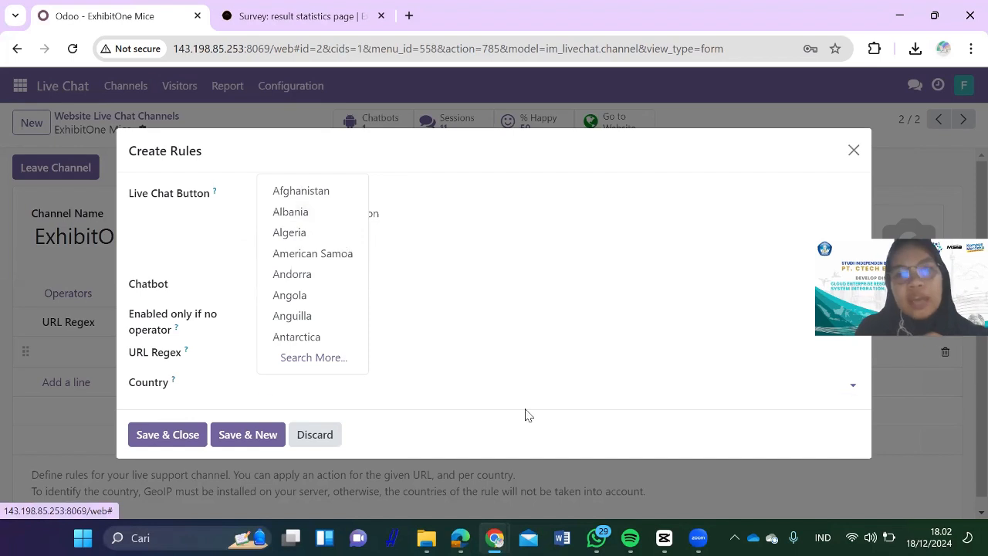
{"action": "left_click", "coordinate": [854, 151]}
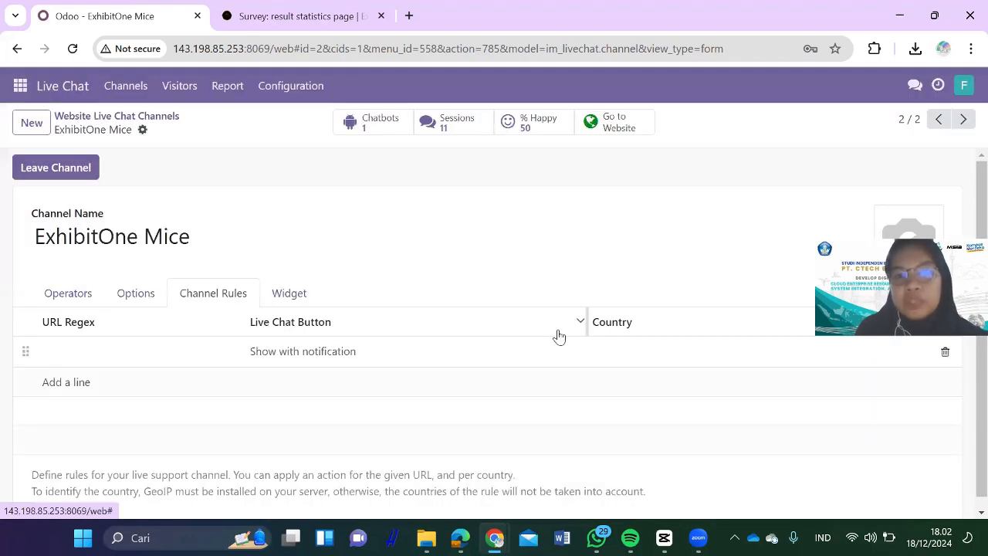
Step: Open the ExhibitOne MICE chatbot and review its welcome, Acara/Ticketing/Website question and forwarding steps
{"action": "left_click", "coordinate": [389, 125]}
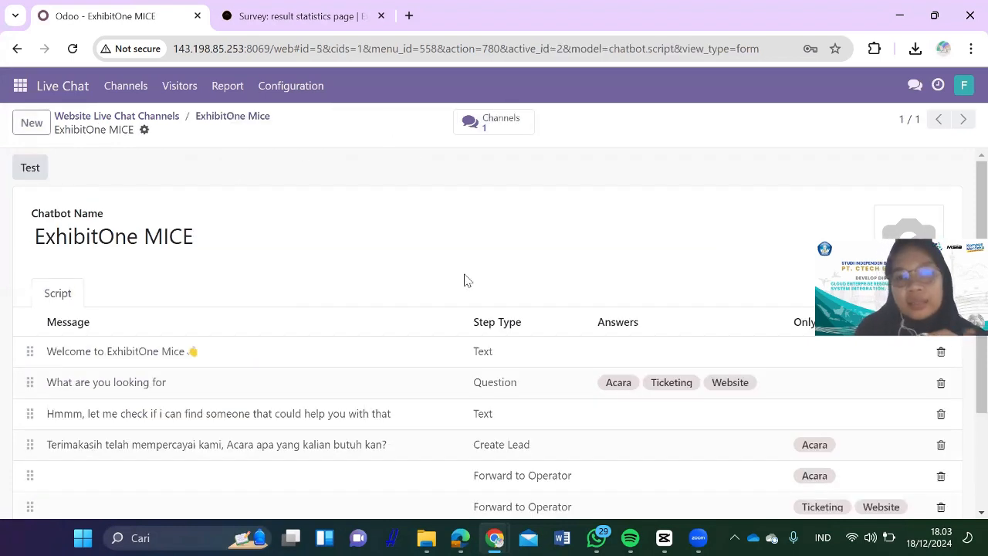
{"action": "scroll", "coordinate": [463, 278], "scroll_direction": "down", "scroll_amount": 3}
{"action": "scroll", "coordinate": [319, 396], "scroll_direction": "up", "scroll_amount": 3}
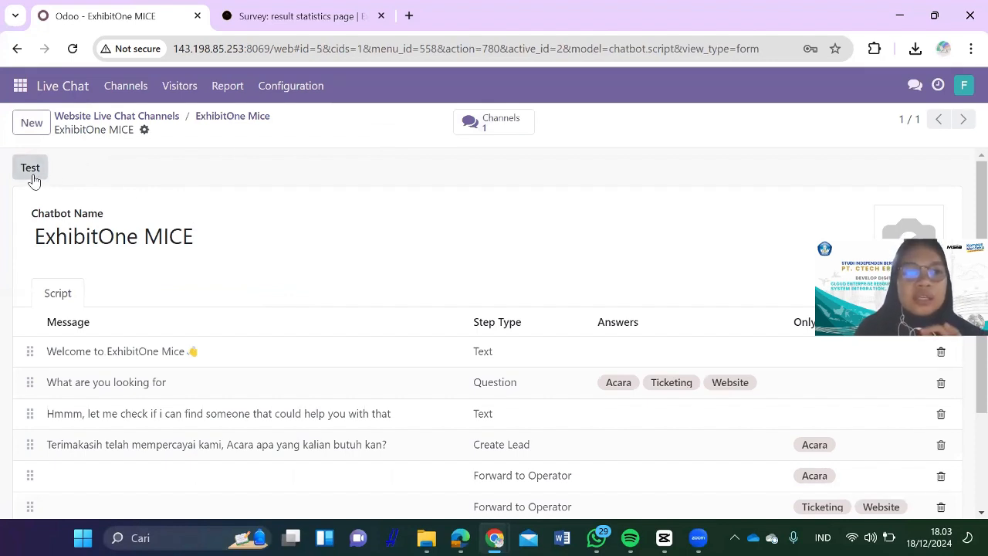
{"action": "left_click", "coordinate": [19, 89]}
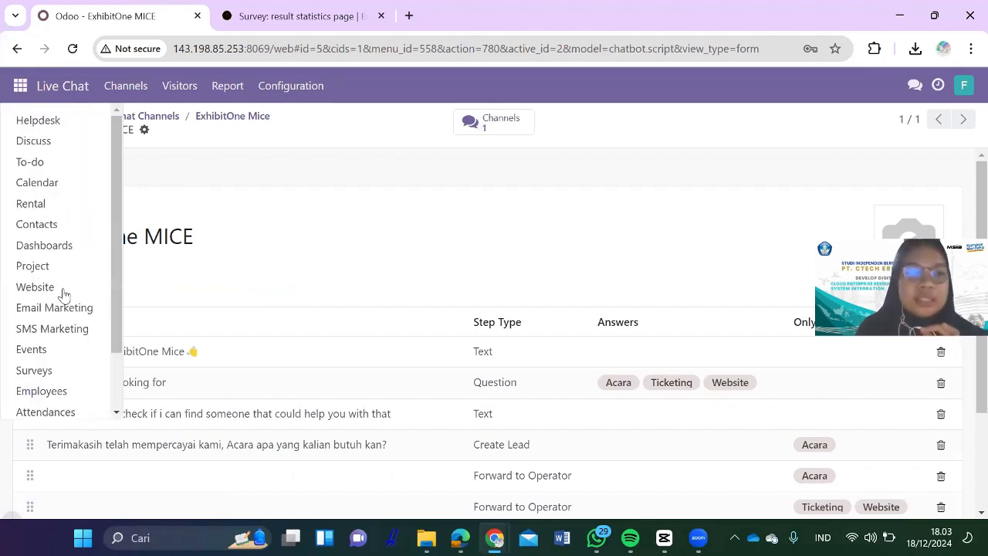
Step: On the ExhibitOne MICE homepage, chat with the chatbot, answer Acara, then end and close the chat
{"action": "left_click", "coordinate": [45, 292]}
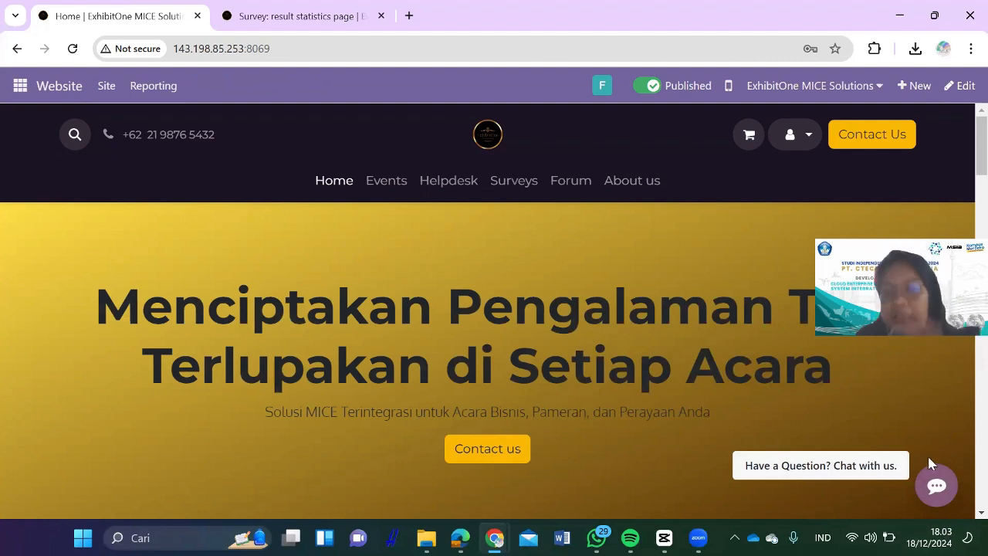
{"action": "left_click", "coordinate": [925, 478]}
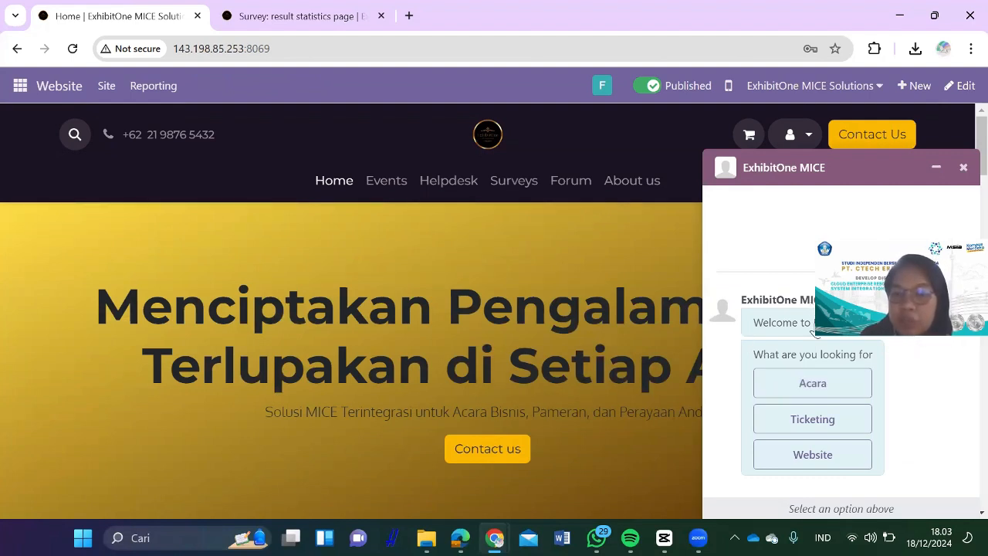
{"action": "left_click", "coordinate": [829, 386]}
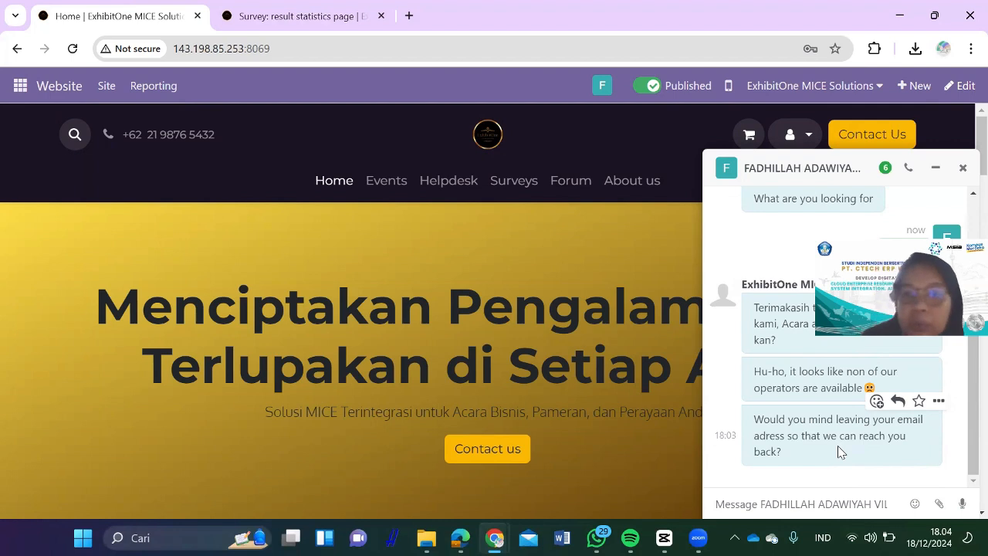
{"action": "left_click", "coordinate": [963, 170]}
{"action": "left_click", "coordinate": [963, 168]}
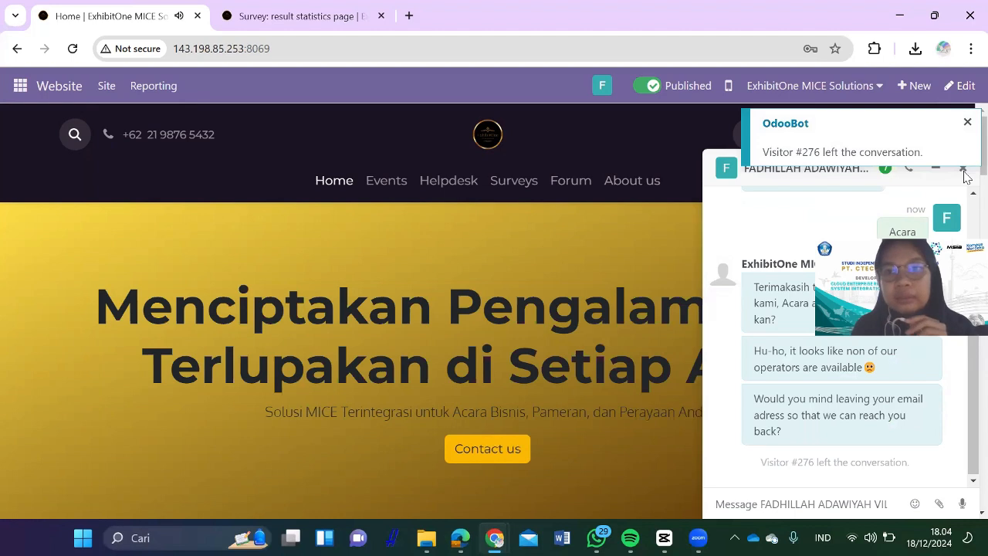
{"action": "left_click", "coordinate": [967, 125]}
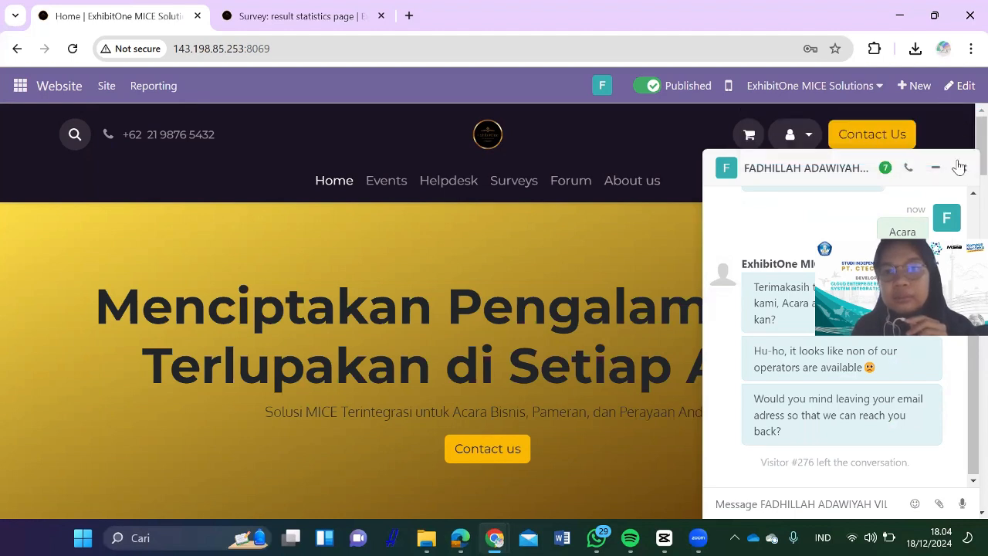
{"action": "left_click", "coordinate": [961, 167]}
{"action": "left_click", "coordinate": [21, 87]}
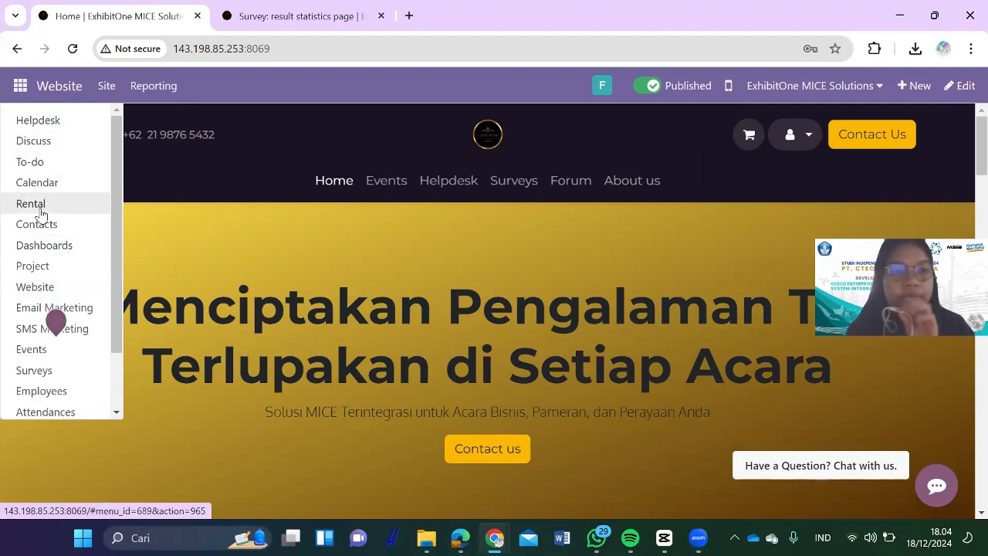
Step: Open the To-do board with its Inbox, Today, This Week and This Month columns
{"action": "left_click", "coordinate": [52, 163]}
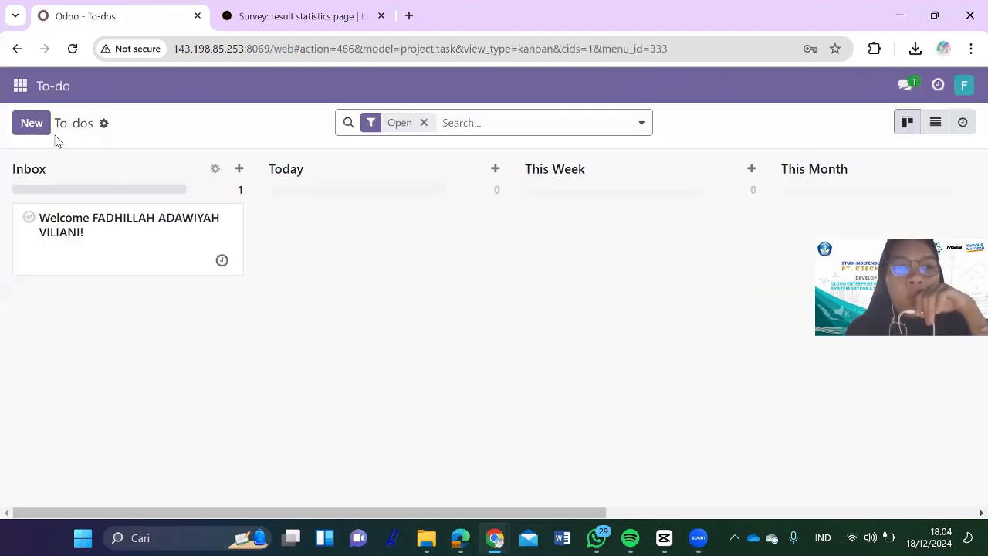
{"action": "left_click", "coordinate": [20, 85]}
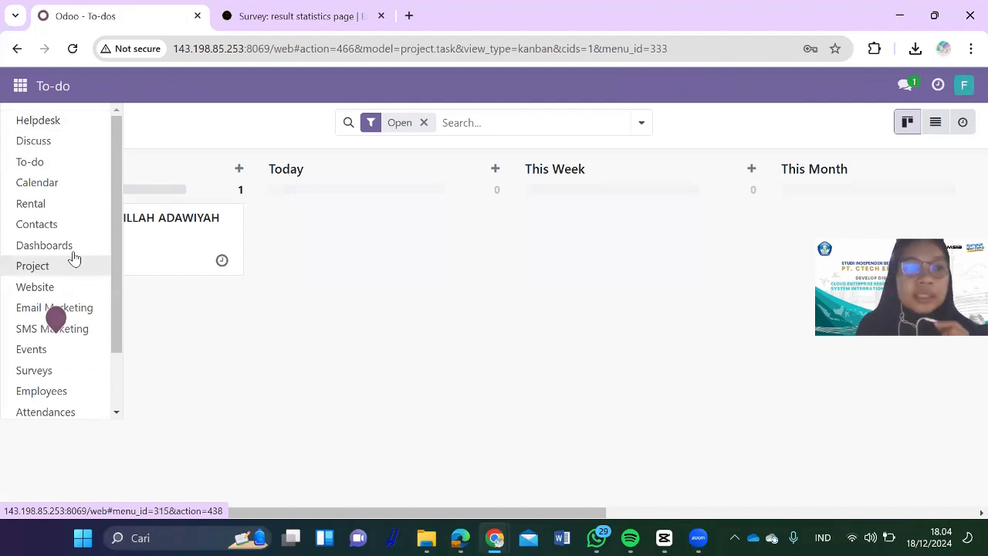
{"action": "scroll", "coordinate": [62, 324], "scroll_direction": "down", "scroll_amount": 2}
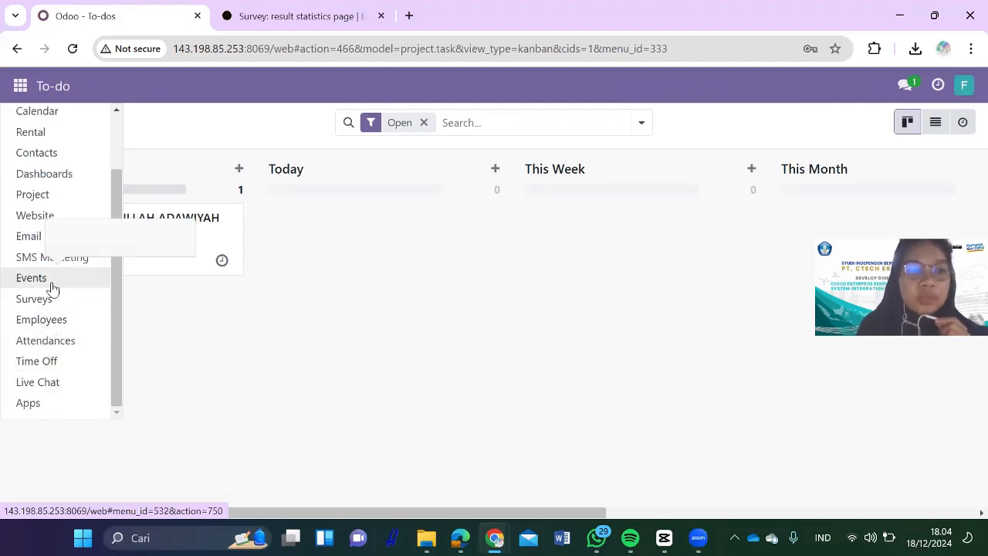
Step: Look over the Helpdesk ticket board and its New quick-create card, then return to the Website homepage
{"action": "scroll", "coordinate": [50, 158], "scroll_direction": "up", "scroll_amount": 2}
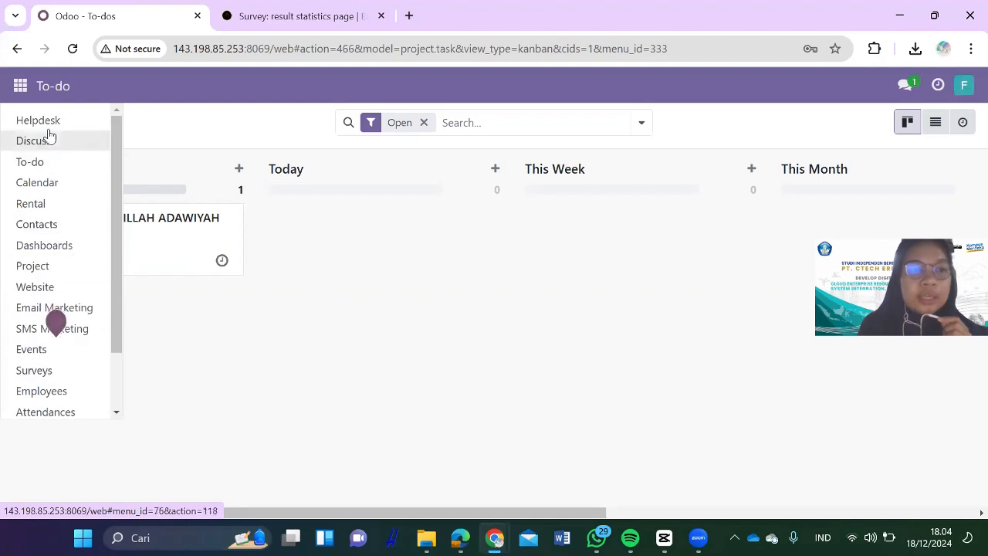
{"action": "left_click", "coordinate": [49, 125]}
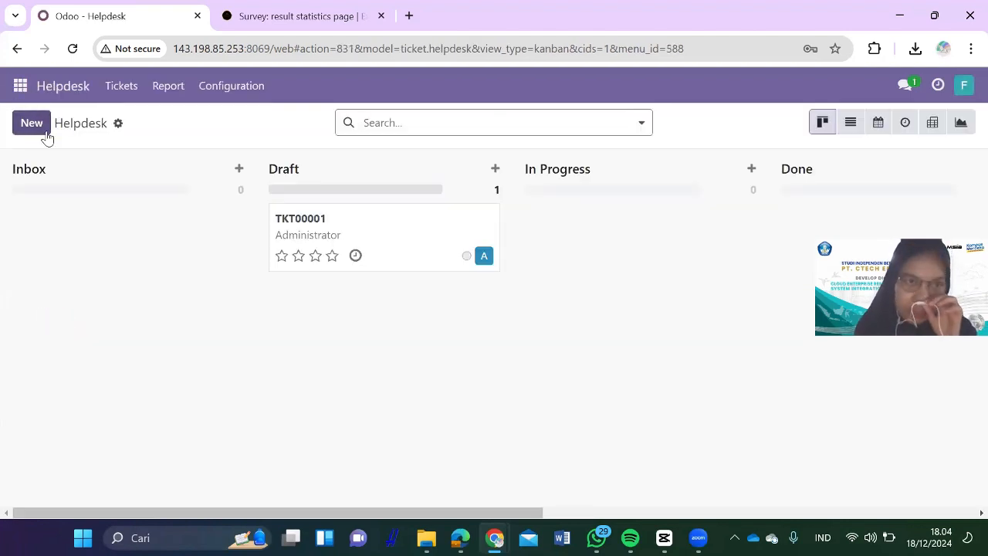
{"action": "left_click", "coordinate": [20, 86]}
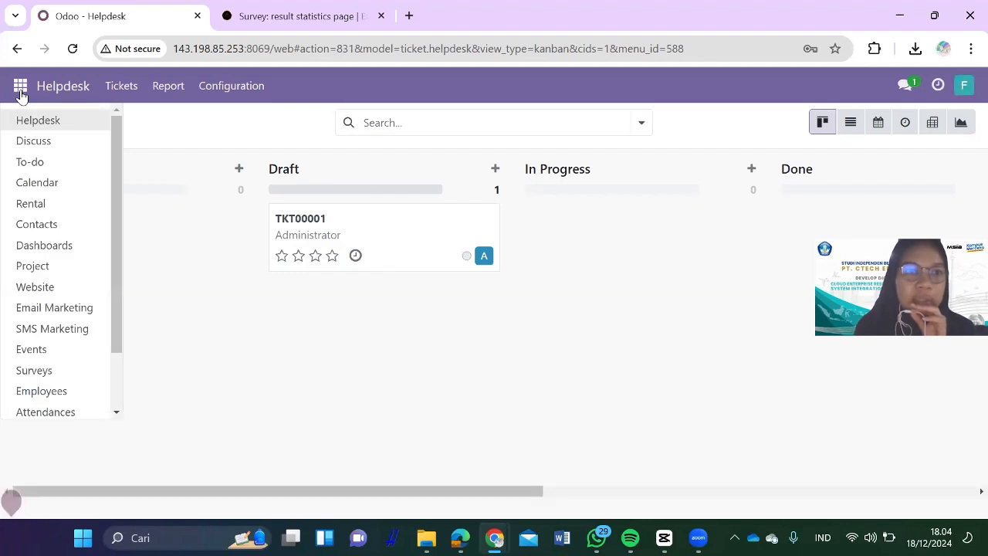
{"action": "left_click", "coordinate": [155, 132]}
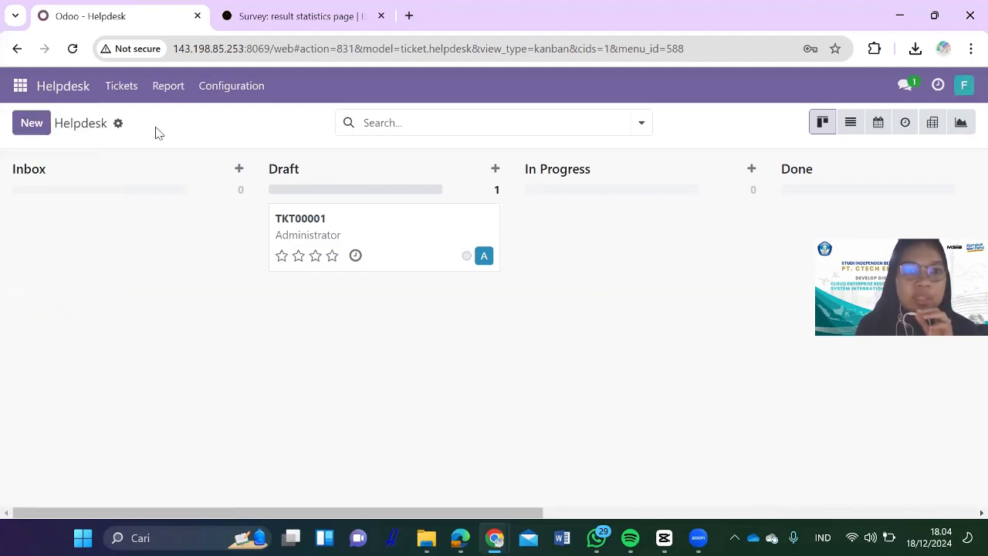
{"action": "left_click", "coordinate": [43, 125]}
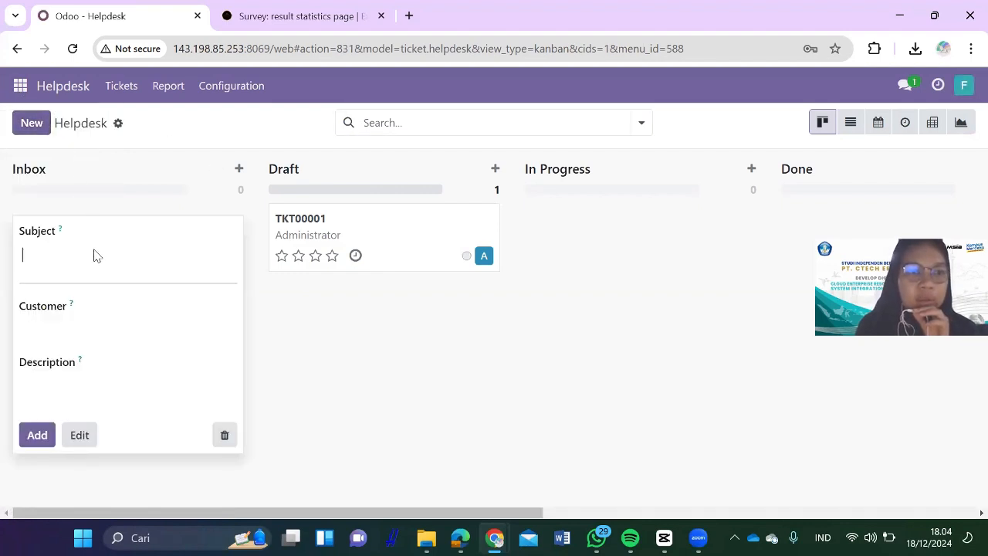
{"action": "left_click", "coordinate": [20, 86]}
{"action": "left_click", "coordinate": [34, 286]}
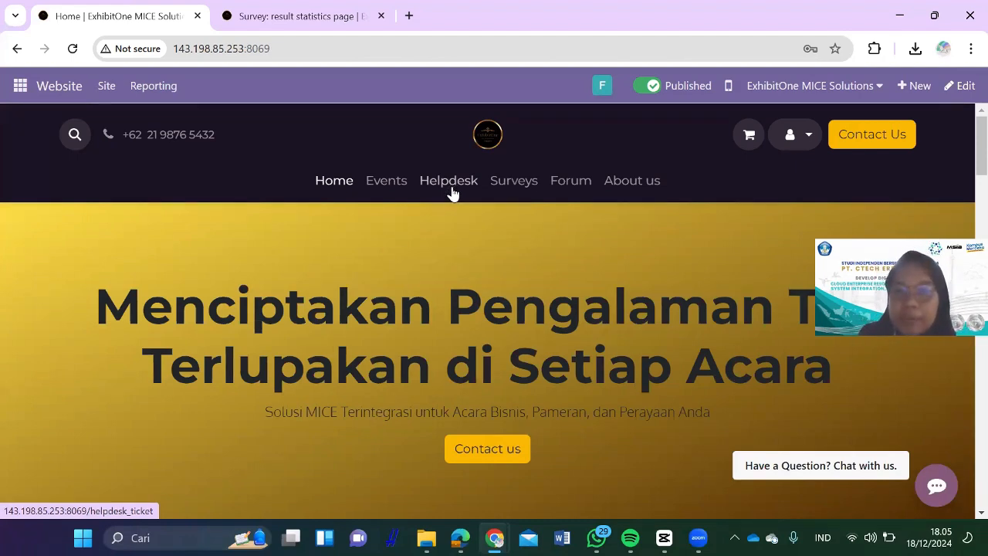
Step: On the website Helpdesk form, fill in a saved phone number, the email and the company name
{"action": "left_click", "coordinate": [461, 191]}
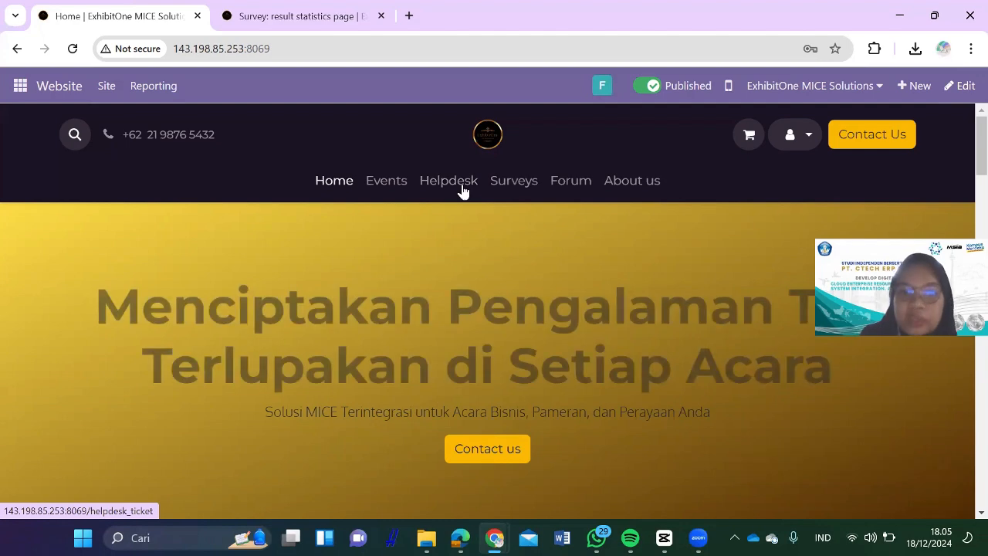
{"action": "scroll", "coordinate": [335, 312], "scroll_direction": "down", "scroll_amount": 2}
{"action": "left_click", "coordinate": [332, 320]}
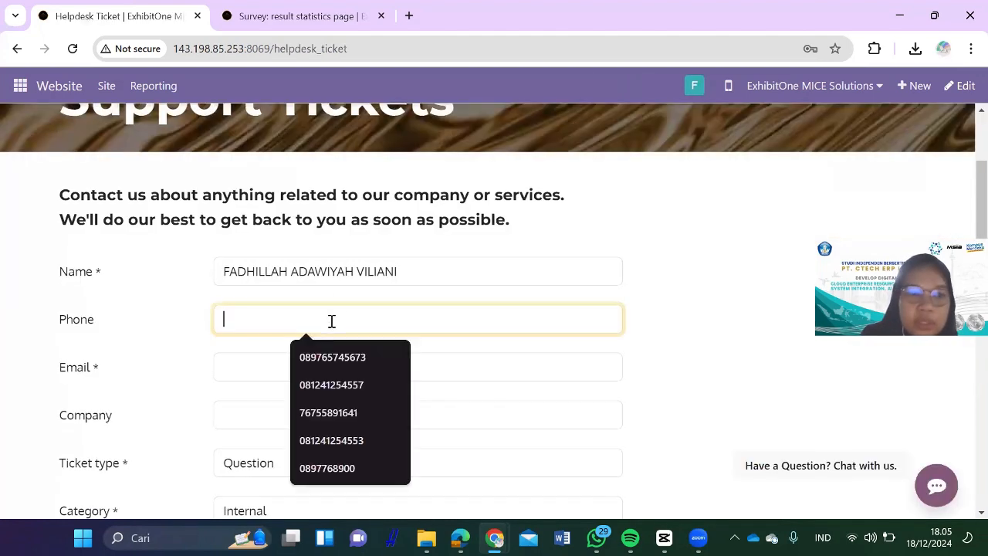
{"action": "left_click", "coordinate": [307, 358]}
{"action": "left_click", "coordinate": [309, 369]}
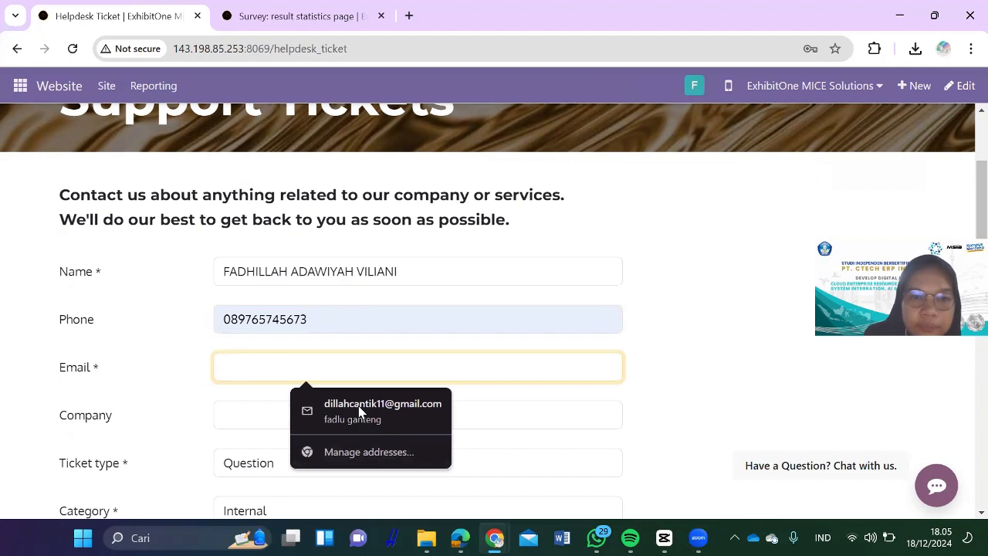
{"action": "type", "text": "flh"}
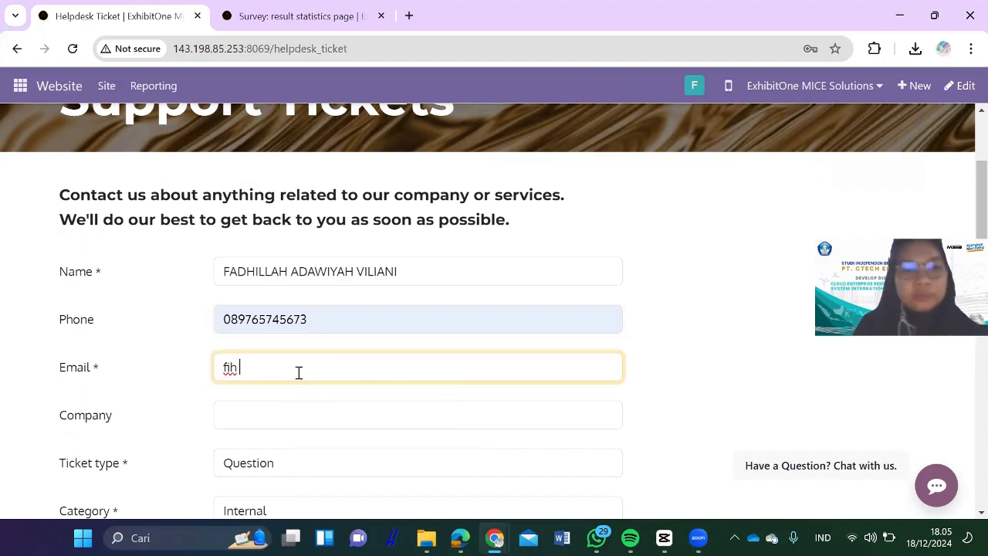
{"action": "key", "text": "BackSpace"}
{"action": "key", "text": "BackSpace"}
{"action": "key", "text": "BackSpace"}
{"action": "type", "text": "nusa jaya"}
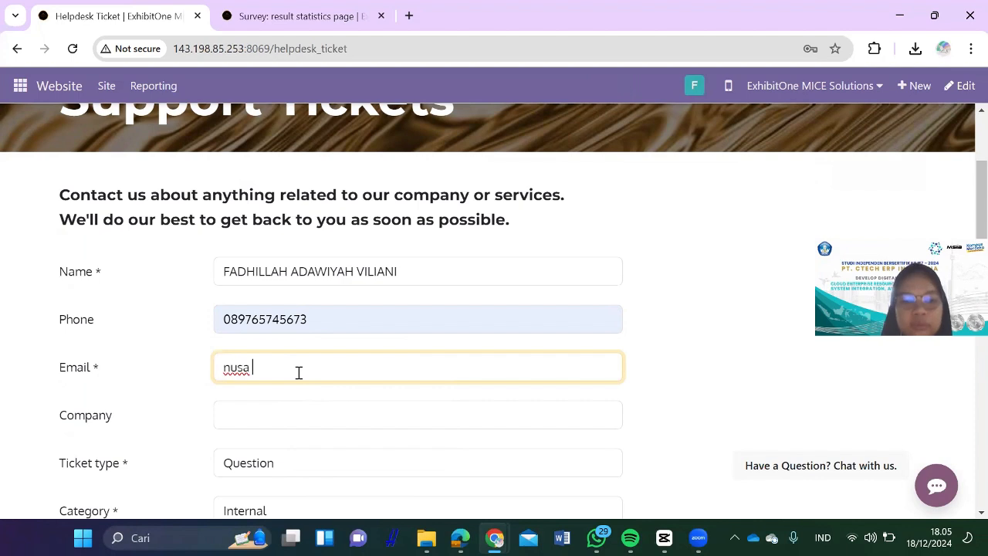
{"action": "left_click", "coordinate": [277, 415]}
{"action": "type", "text": "nu"}
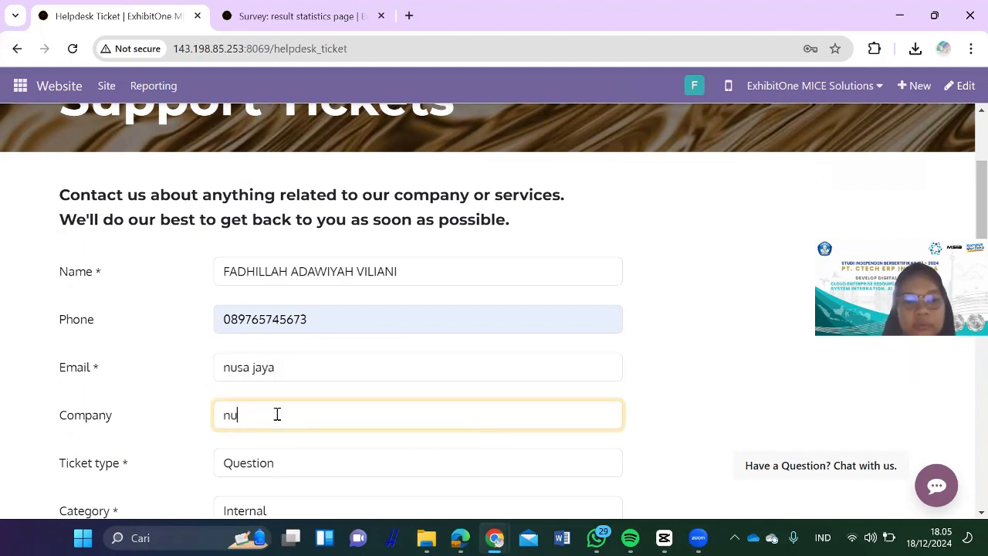
{"action": "type", "text": "saya"}
{"action": "scroll", "coordinate": [276, 433], "scroll_direction": "down", "scroll_amount": 1}
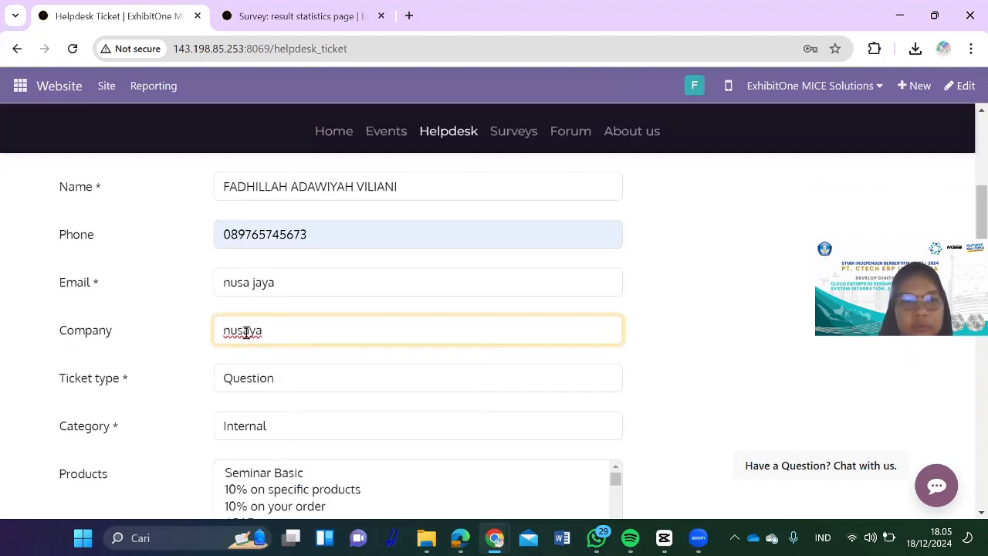
{"action": "left_click", "coordinate": [245, 330]}
{"action": "type", "text": "a j"}
{"action": "key", "text": "Delete"}
{"action": "key", "text": "Delete"}
{"action": "scroll", "coordinate": [284, 428], "scroll_direction": "down", "scroll_amount": 2}
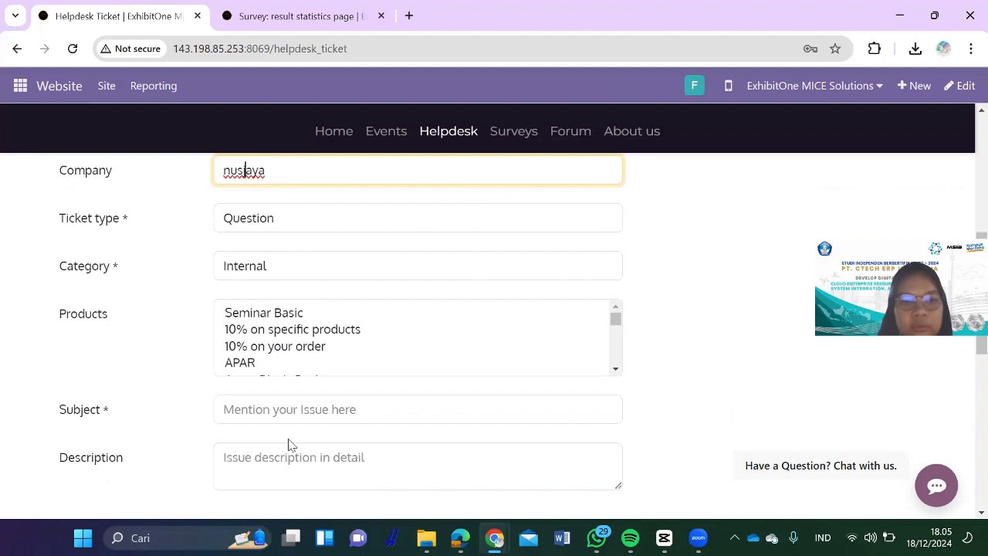
Step: Choose product Seminar Basic, subject 'pertanyaan', category Technical and ticket type Question
{"action": "left_click", "coordinate": [296, 317]}
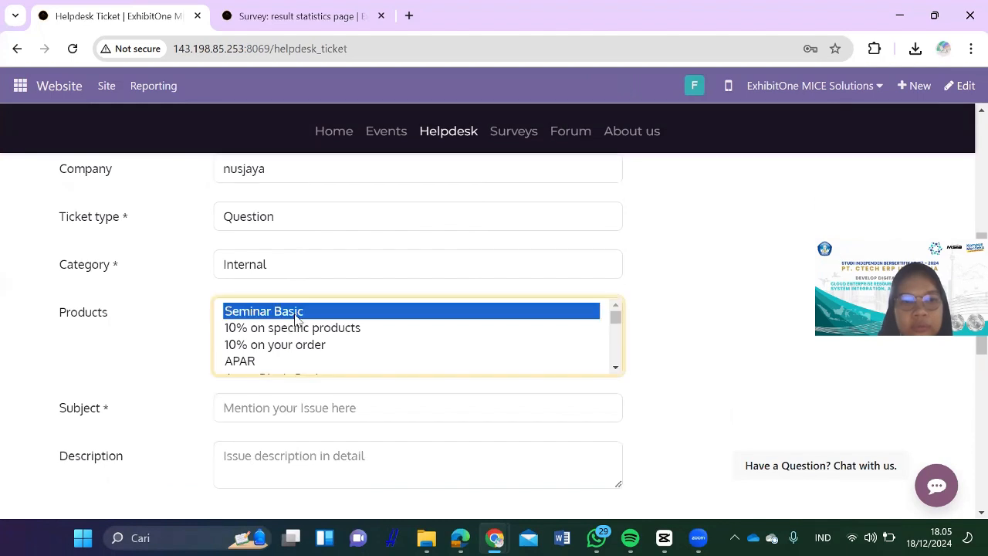
{"action": "left_click", "coordinate": [283, 408]}
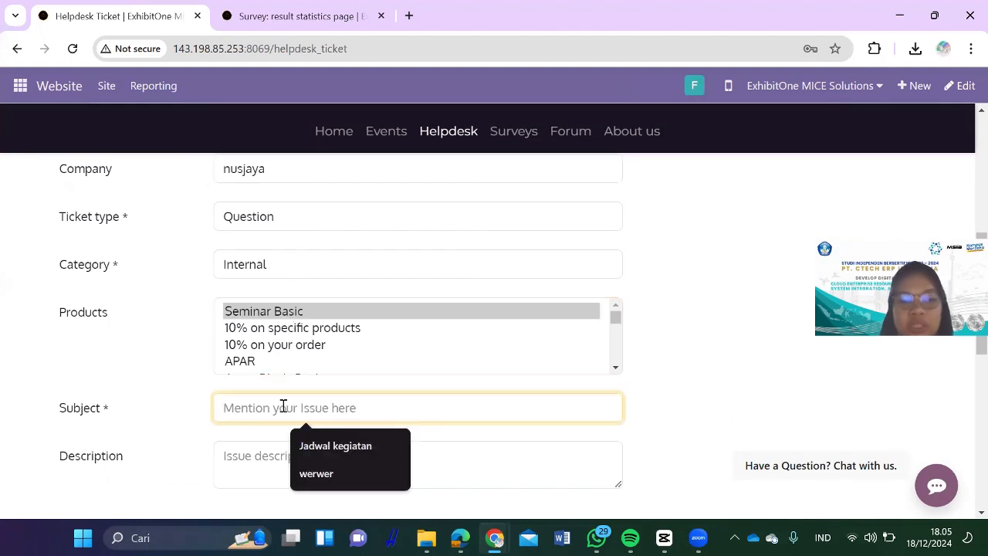
{"action": "type", "text": "per"}
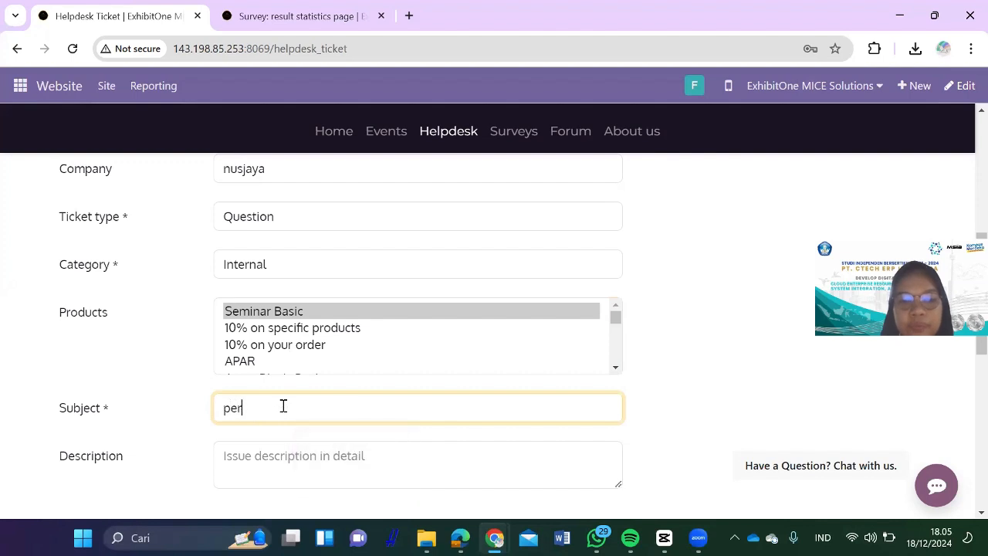
{"action": "type", "text": "tanyaan"}
{"action": "left_click", "coordinate": [282, 455]}
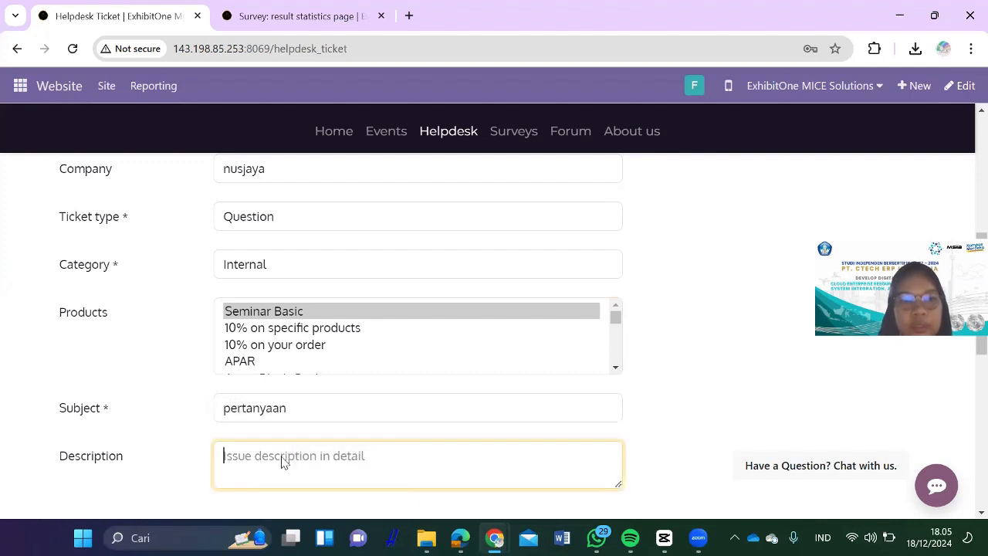
{"action": "left_click", "coordinate": [349, 255]}
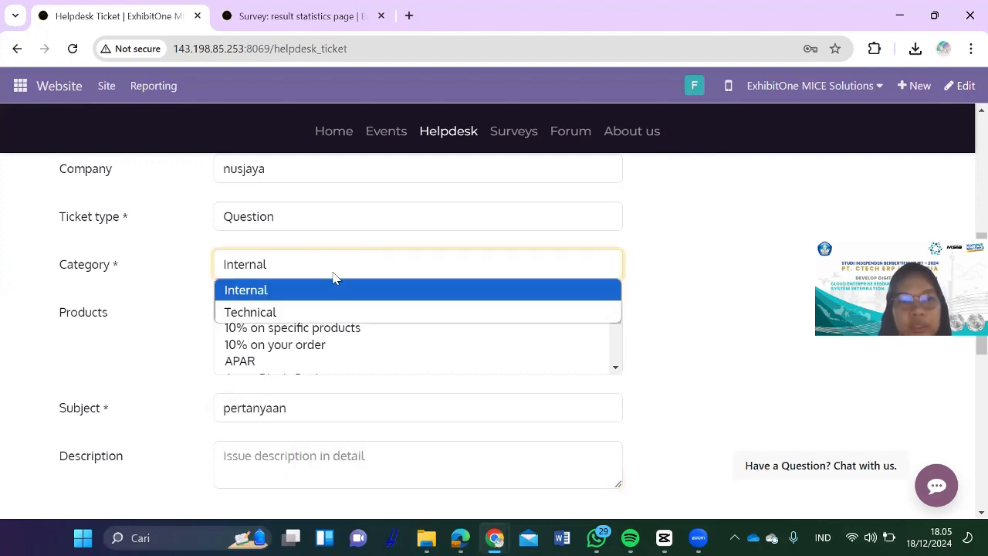
{"action": "left_click", "coordinate": [315, 313]}
{"action": "scroll", "coordinate": [380, 357], "scroll_direction": "down", "scroll_amount": 2}
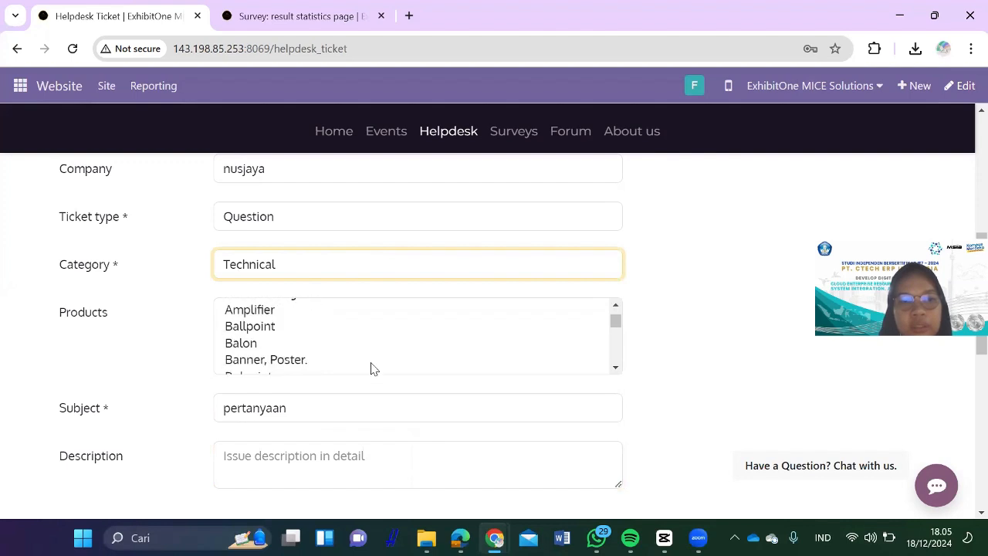
{"action": "scroll", "coordinate": [344, 359], "scroll_direction": "down", "scroll_amount": 3}
{"action": "scroll", "coordinate": [367, 234], "scroll_direction": "up", "scroll_amount": 1}
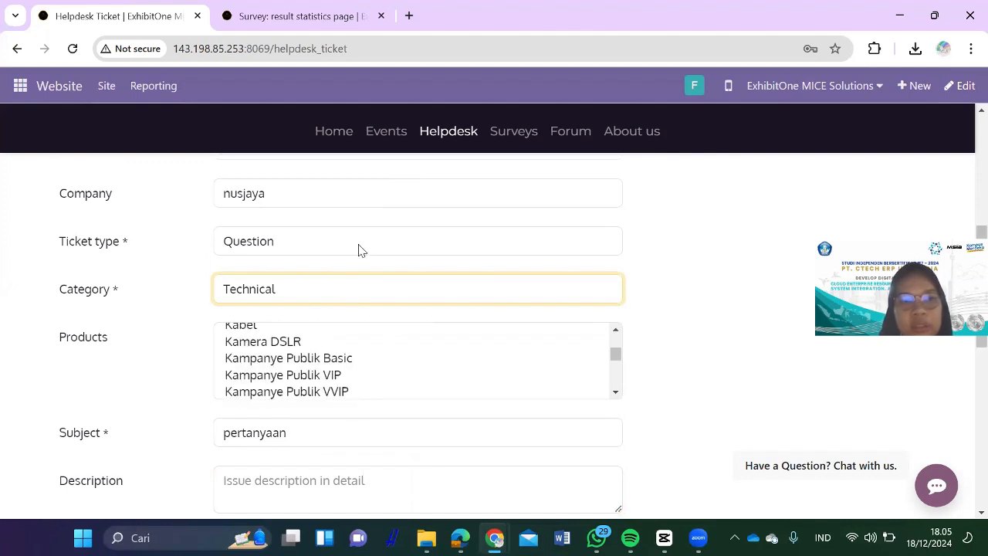
{"action": "left_click", "coordinate": [358, 249]}
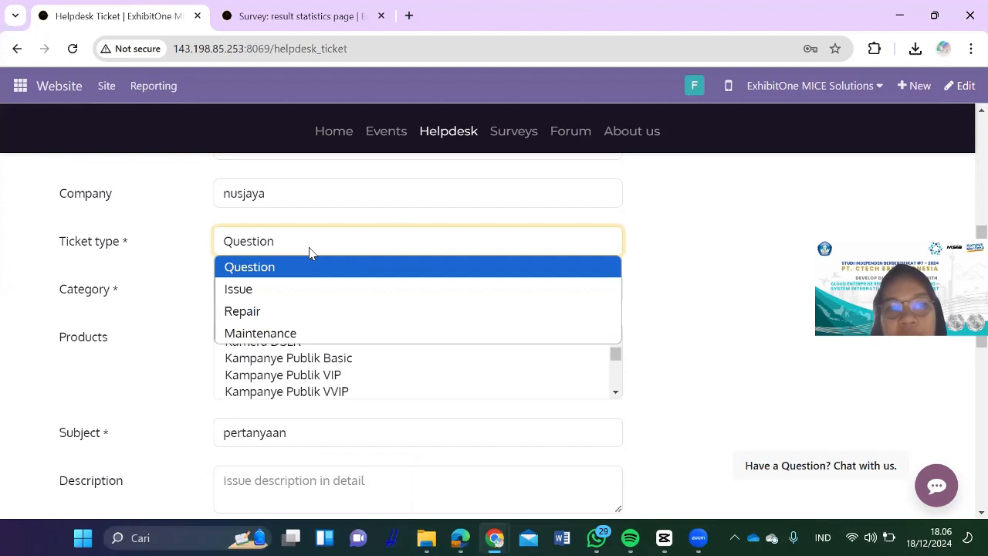
{"action": "left_click", "coordinate": [304, 487]}
{"action": "left_click", "coordinate": [304, 487]}
{"action": "type", "text": "hdfhf"}
{"action": "scroll", "coordinate": [305, 489], "scroll_direction": "down", "scroll_amount": 4}
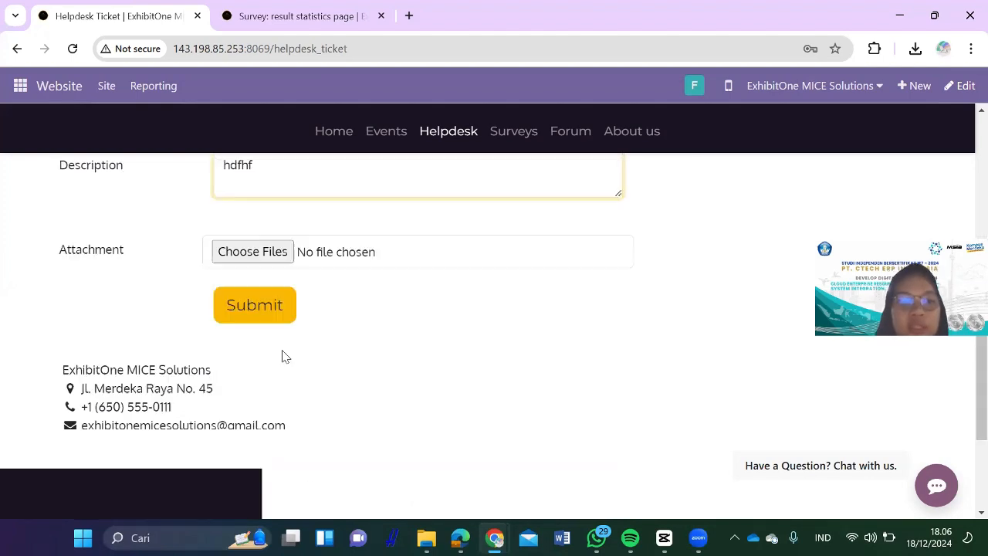
{"action": "left_click", "coordinate": [274, 310]}
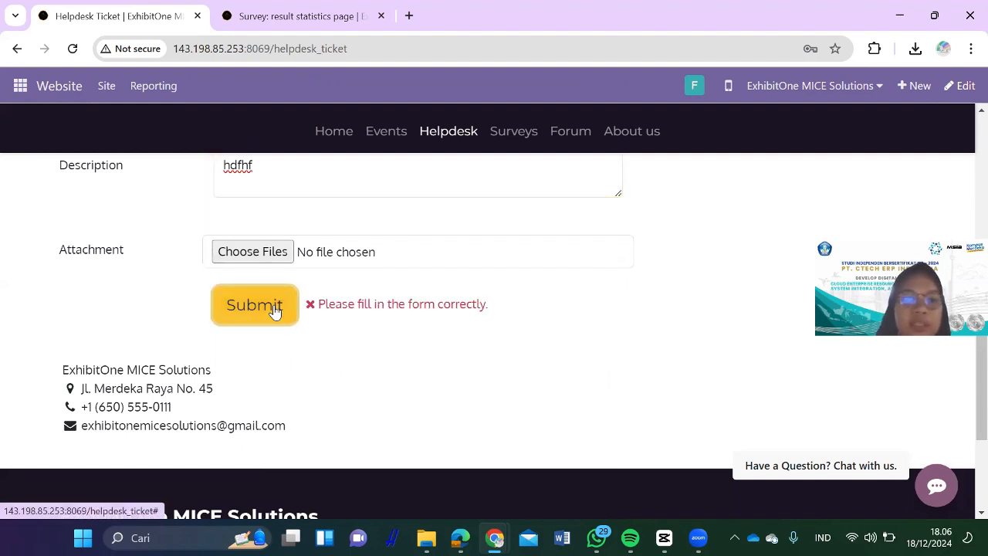
{"action": "scroll", "coordinate": [386, 241], "scroll_direction": "up", "scroll_amount": 5}
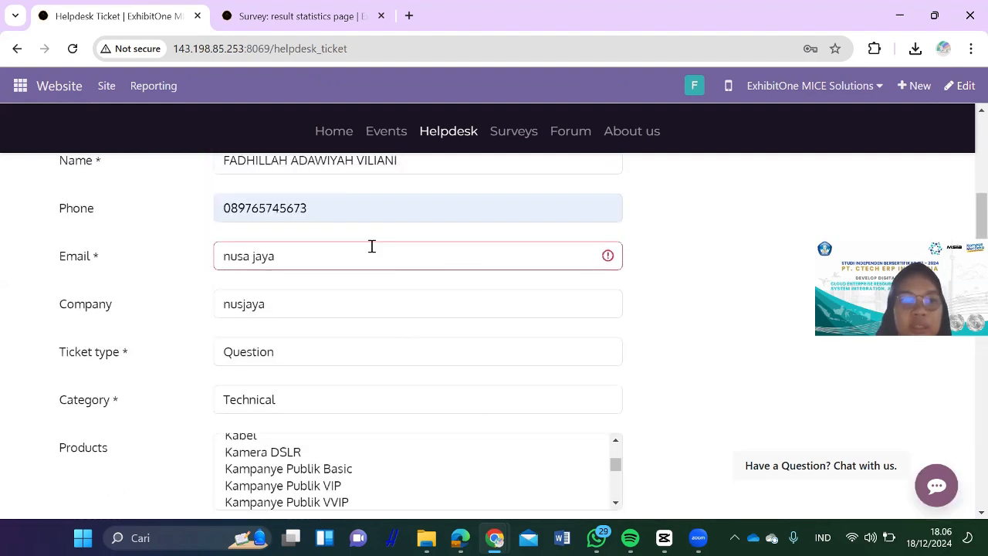
{"action": "left_click", "coordinate": [254, 255]}
{"action": "key", "text": "BackSpace"}
{"action": "left_click", "coordinate": [291, 261]}
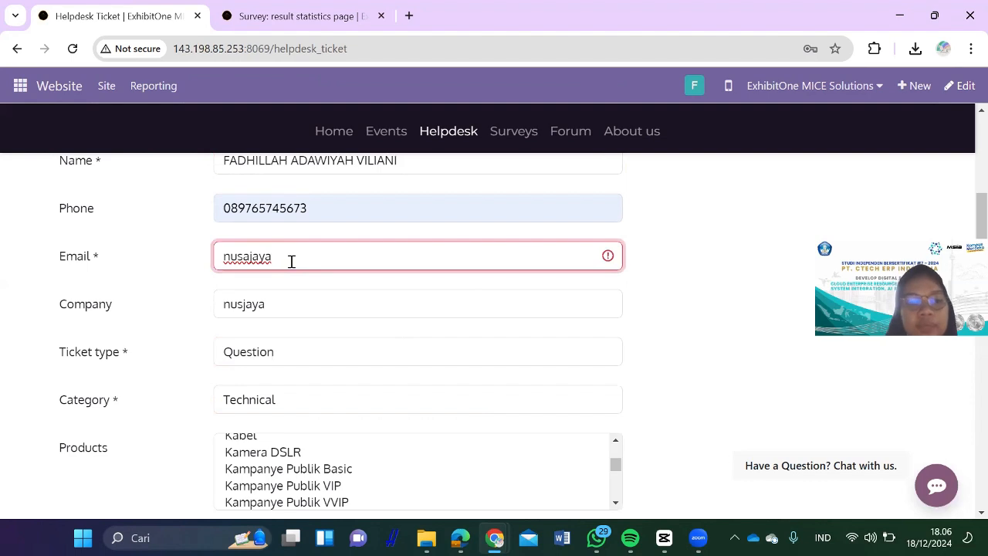
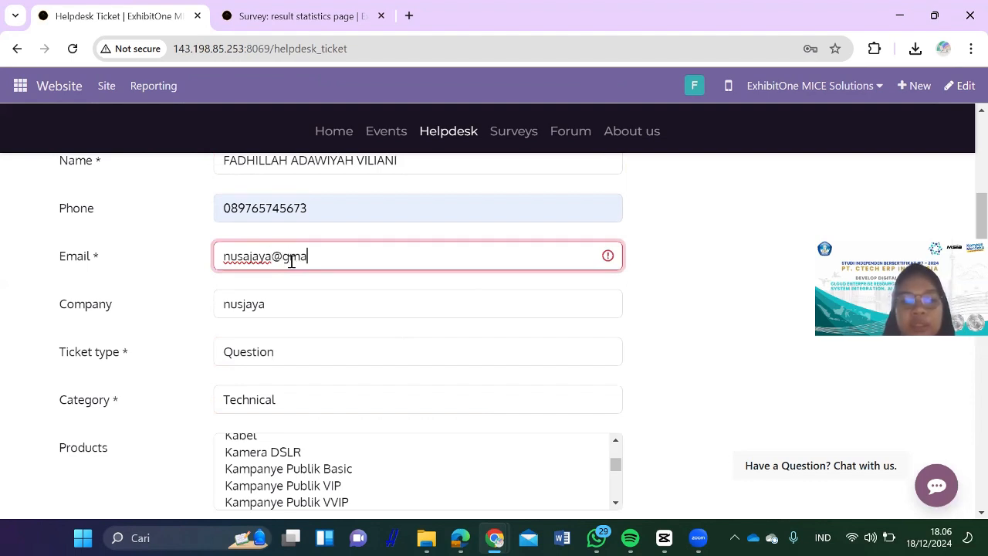
{"action": "scroll", "coordinate": [319, 335], "scroll_direction": "down", "scroll_amount": 4}
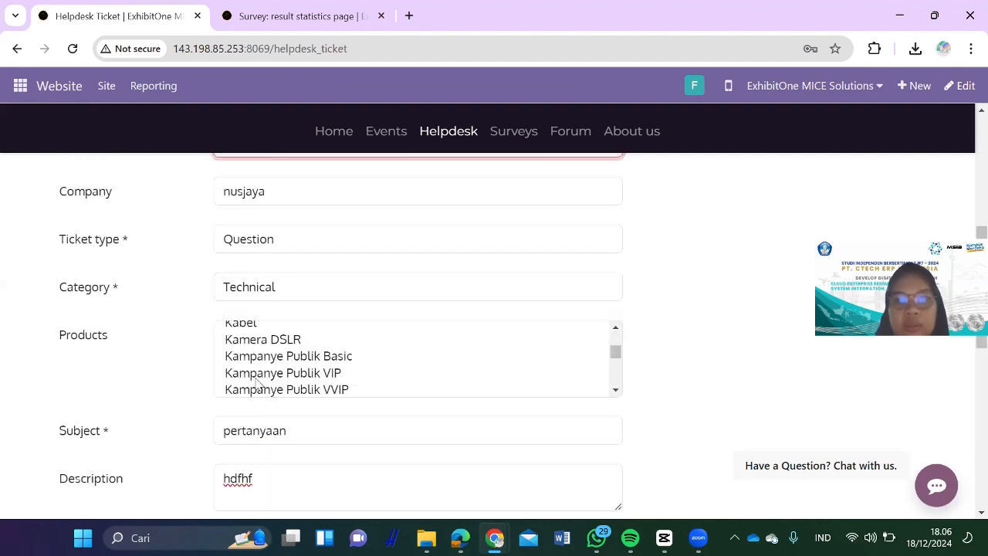
{"action": "left_click", "coordinate": [238, 402]}
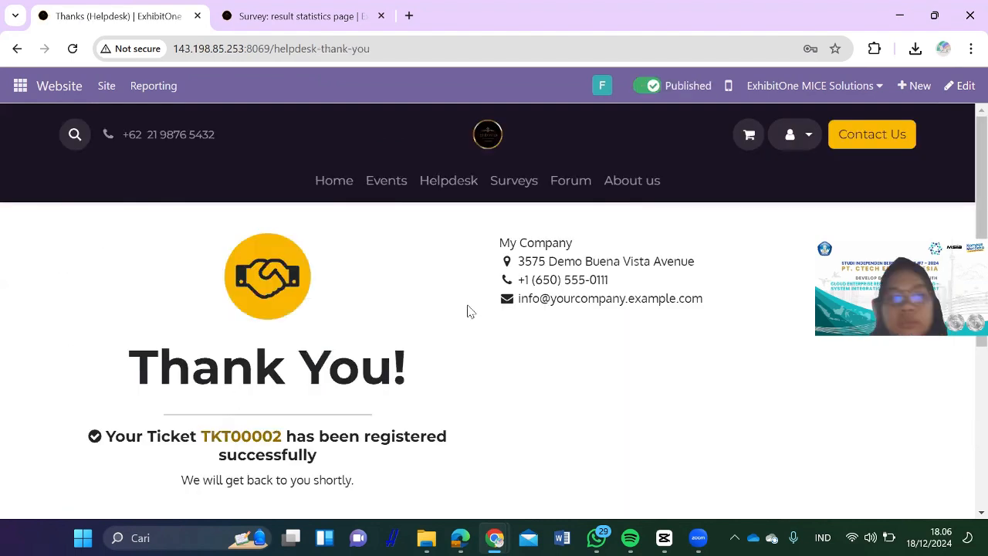
Step: Open ticket TKT00002 in Helpdesk and set its priority to Very High
{"action": "left_click", "coordinate": [20, 92]}
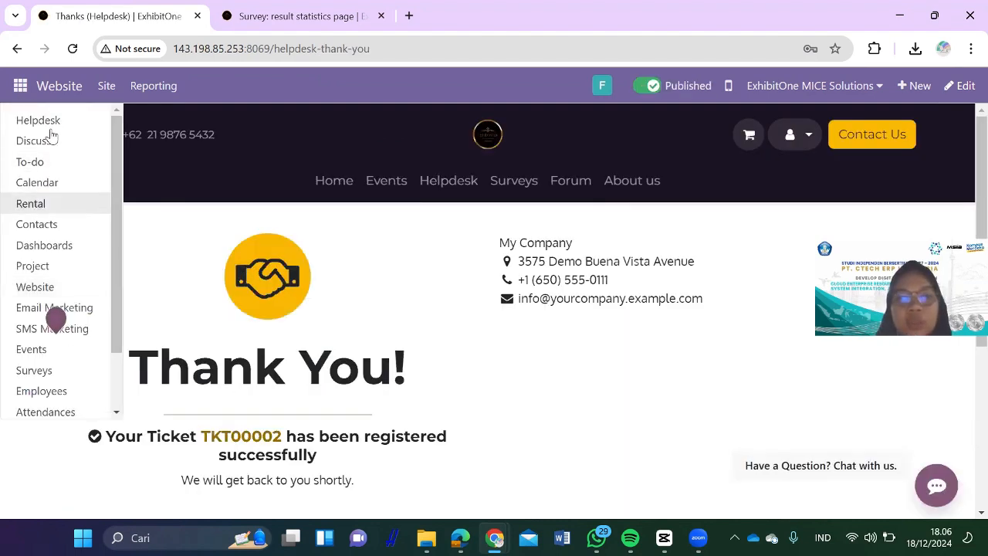
{"action": "left_click", "coordinate": [39, 121]}
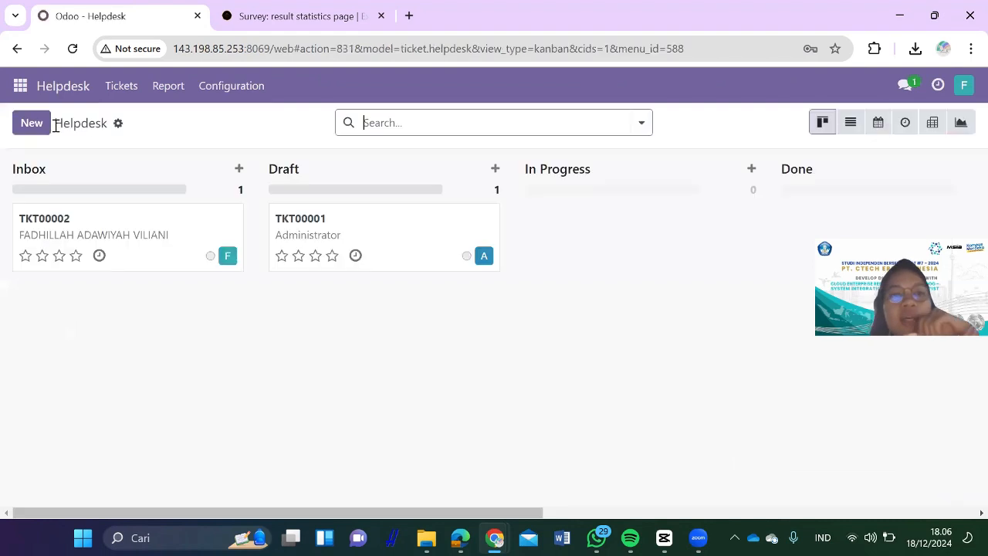
{"action": "left_click", "coordinate": [145, 235]}
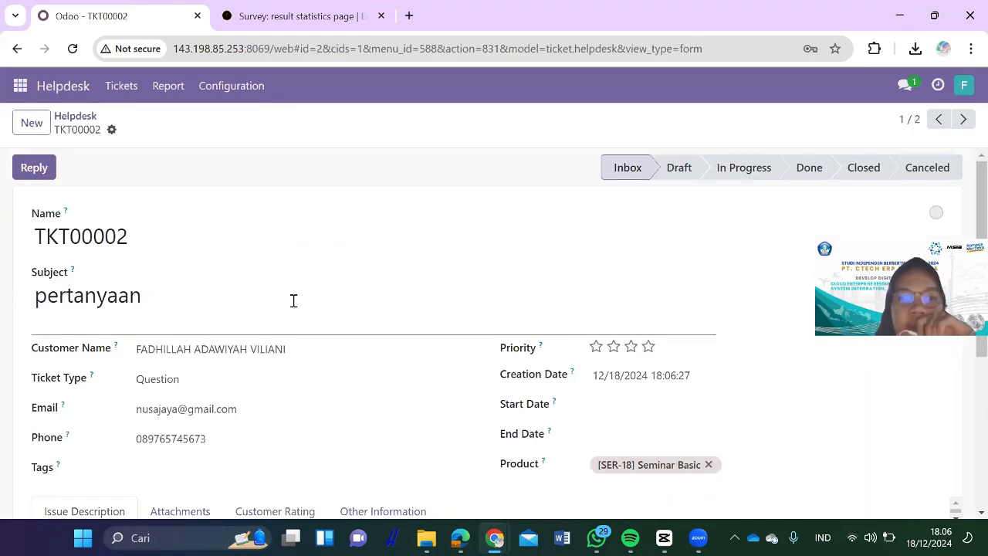
{"action": "scroll", "coordinate": [291, 300], "scroll_direction": "down", "scroll_amount": 2}
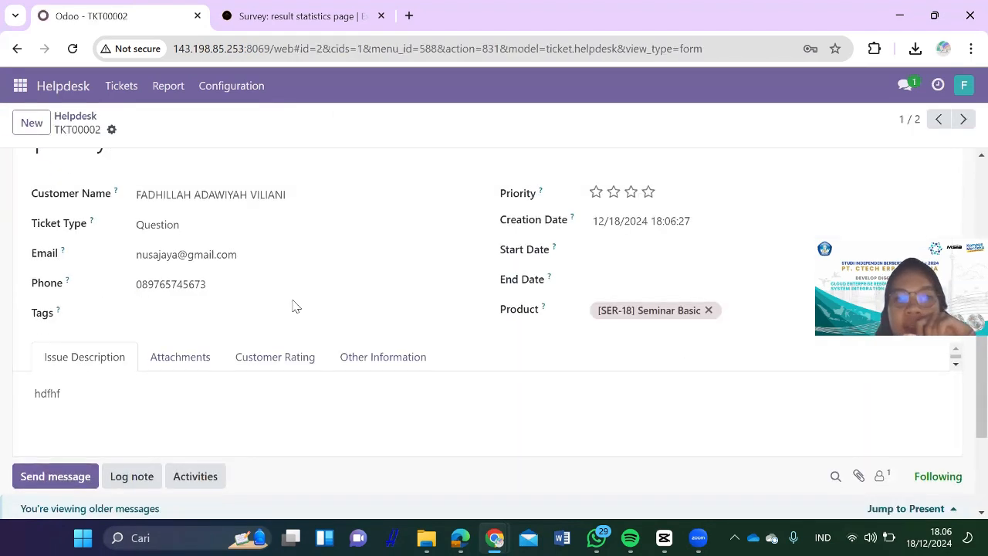
{"action": "left_click", "coordinate": [649, 193]}
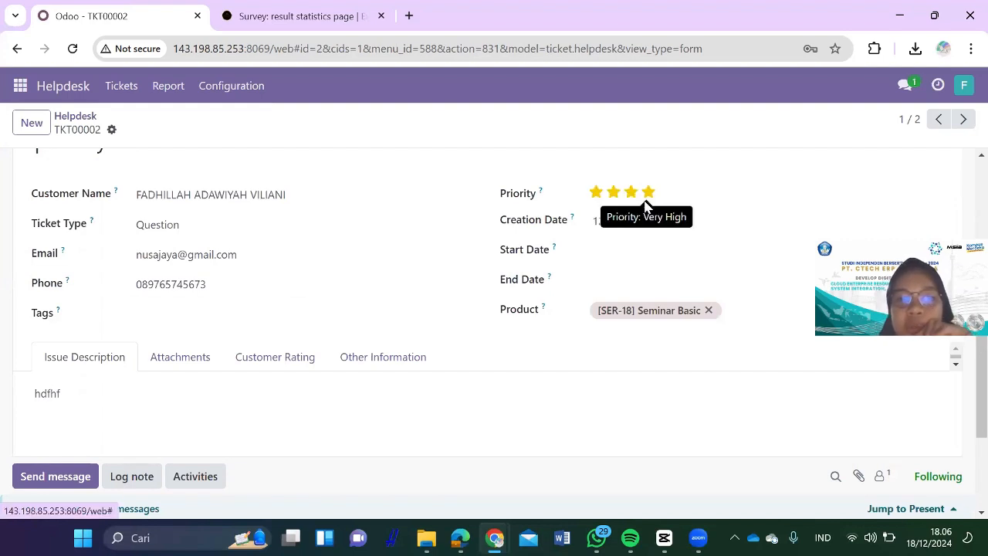
Step: Set the start date to 12/18/2024 18:00 and the end date to 12/26/2024 18:00
{"action": "left_click", "coordinate": [631, 249]}
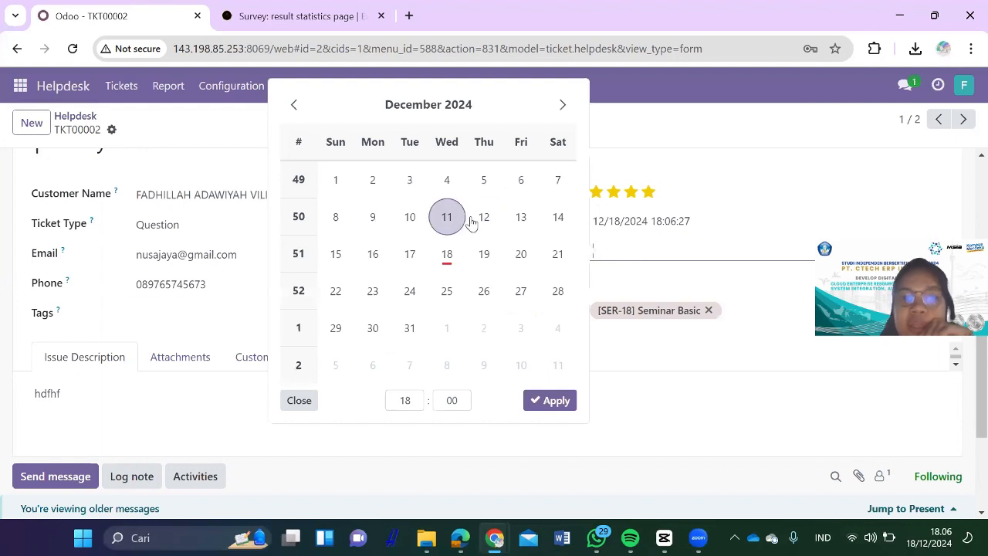
{"action": "left_click", "coordinate": [447, 254]}
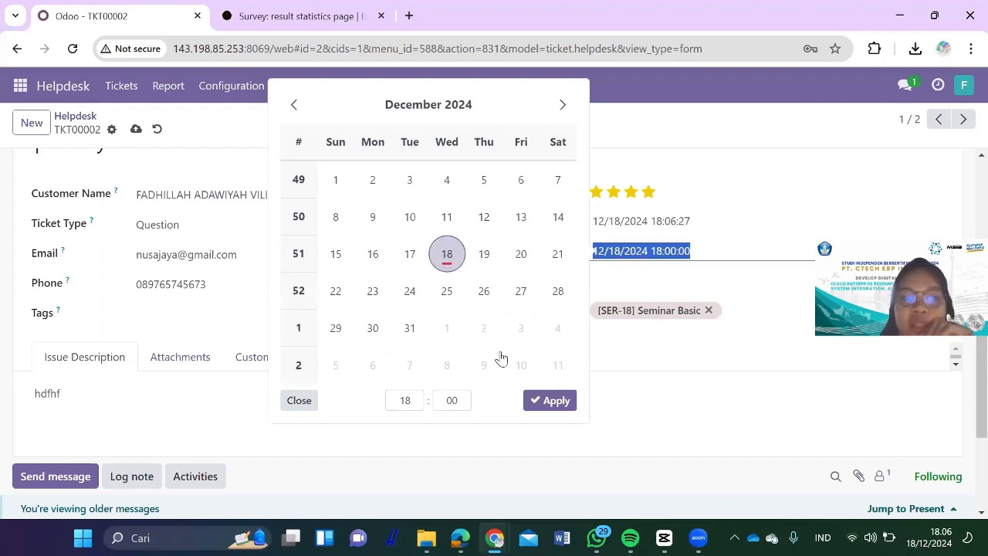
{"action": "left_click", "coordinate": [539, 400]}
{"action": "left_click", "coordinate": [630, 280]}
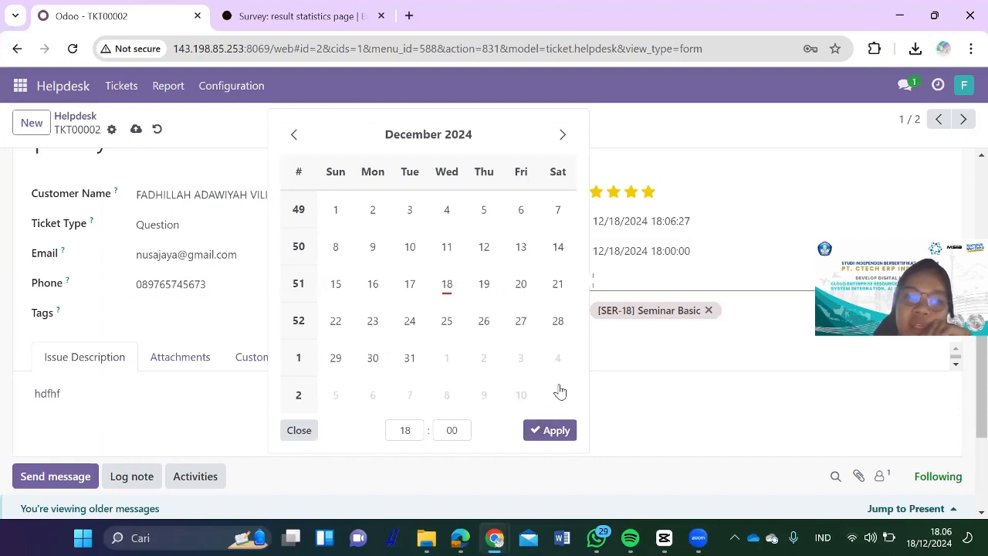
{"action": "left_click", "coordinate": [483, 322]}
{"action": "left_click", "coordinate": [545, 434]}
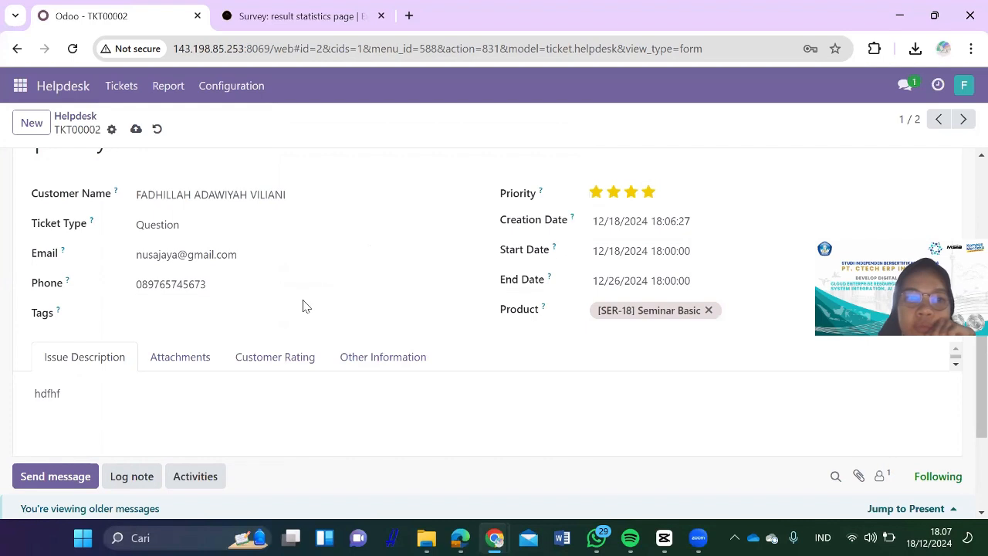
Step: In the ticket's other information, link project S00014 and turn on task creation
{"action": "left_click", "coordinate": [187, 360]}
{"action": "scroll", "coordinate": [190, 360], "scroll_direction": "down", "scroll_amount": 1}
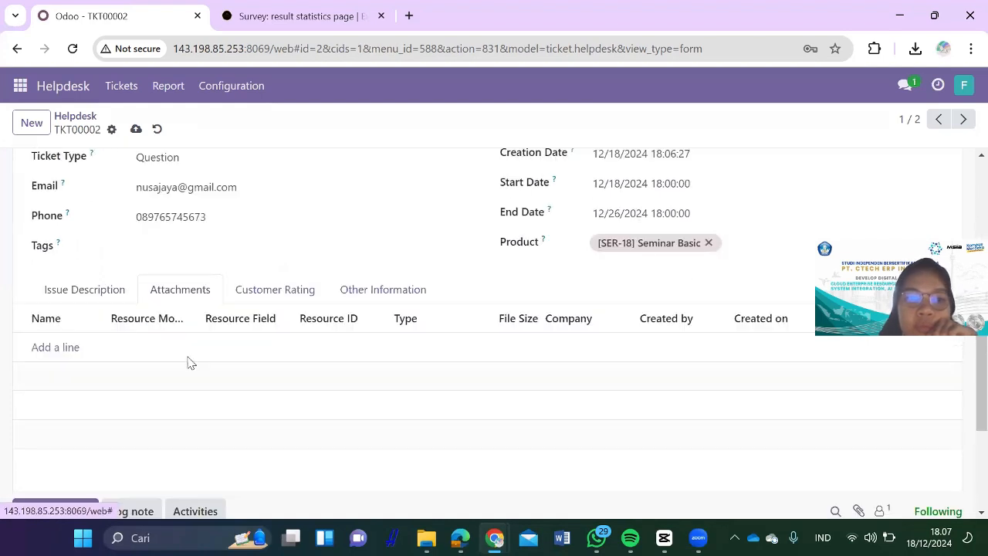
{"action": "left_click", "coordinate": [266, 293]}
{"action": "left_click", "coordinate": [381, 293]}
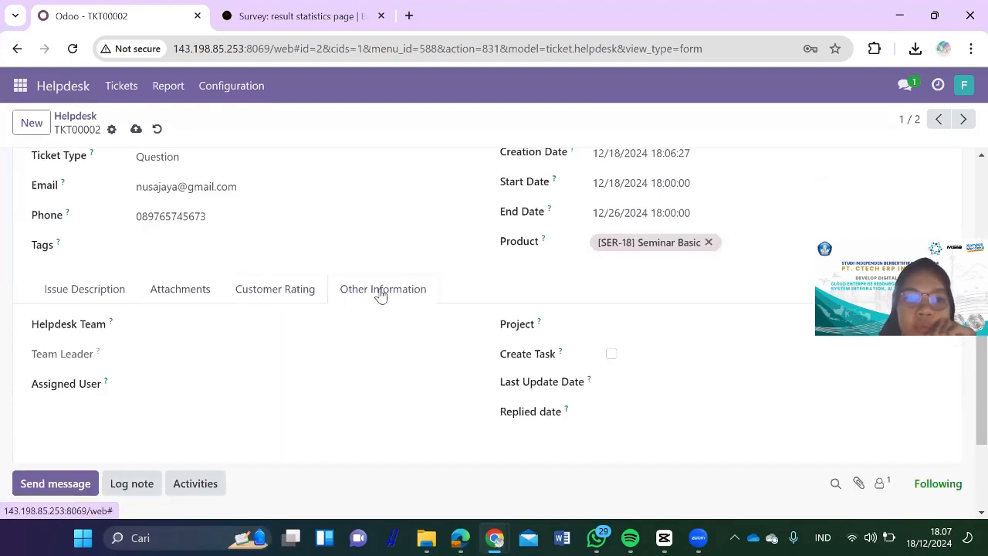
{"action": "left_click", "coordinate": [307, 325]}
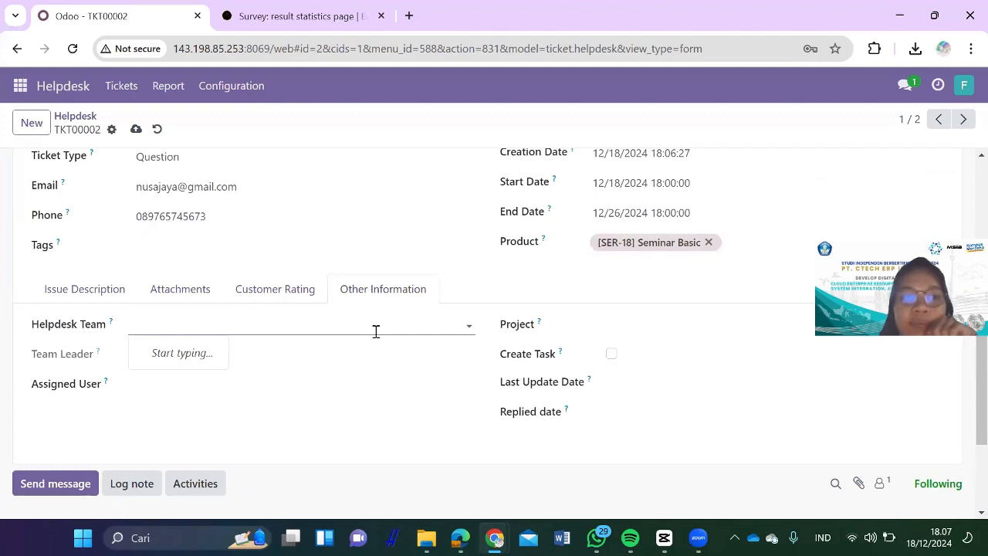
{"action": "left_click", "coordinate": [648, 325]}
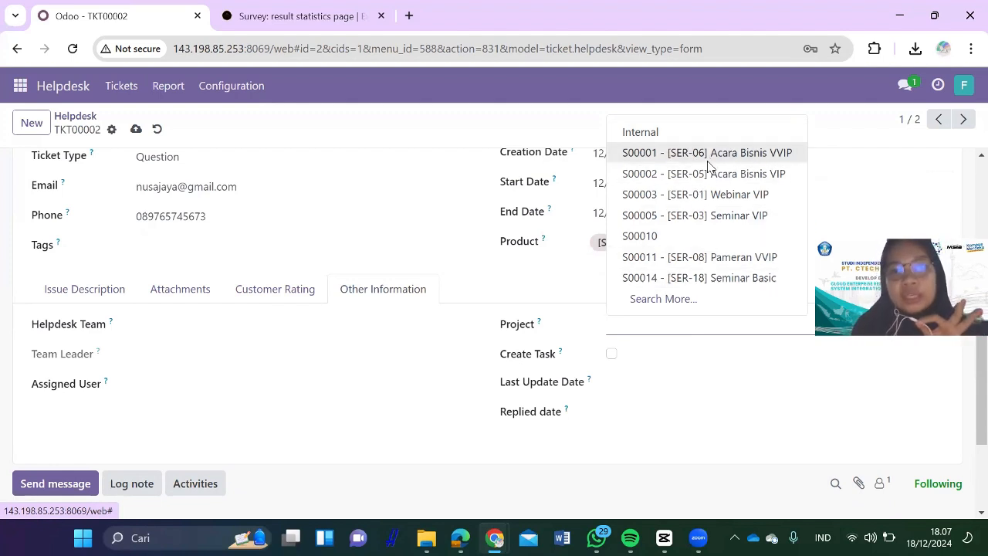
{"action": "left_click", "coordinate": [724, 278]}
{"action": "left_click", "coordinate": [611, 354]}
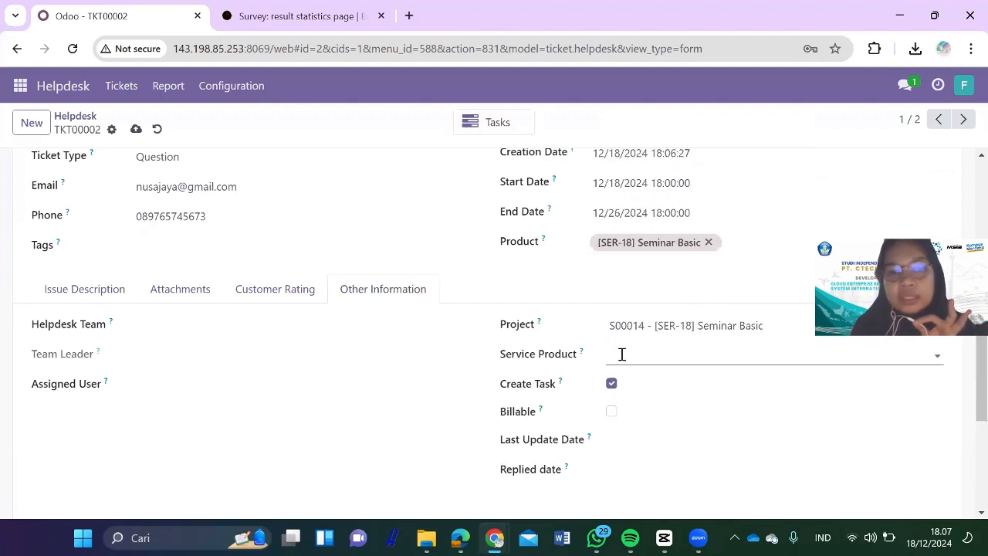
Step: Close the date calendars without changes, then view the Customer Rating and empty Attachments tabs
{"action": "scroll", "coordinate": [659, 394], "scroll_direction": "down", "scroll_amount": 1}
{"action": "right_click", "coordinate": [659, 417]}
{"action": "left_click", "coordinate": [670, 404]}
{"action": "left_click", "coordinate": [679, 386]}
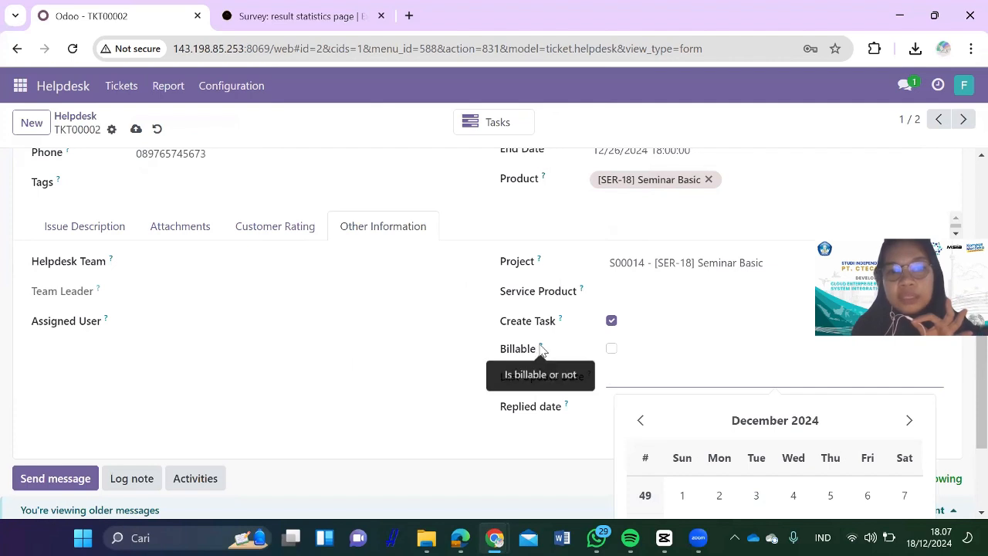
{"action": "left_click", "coordinate": [428, 360]}
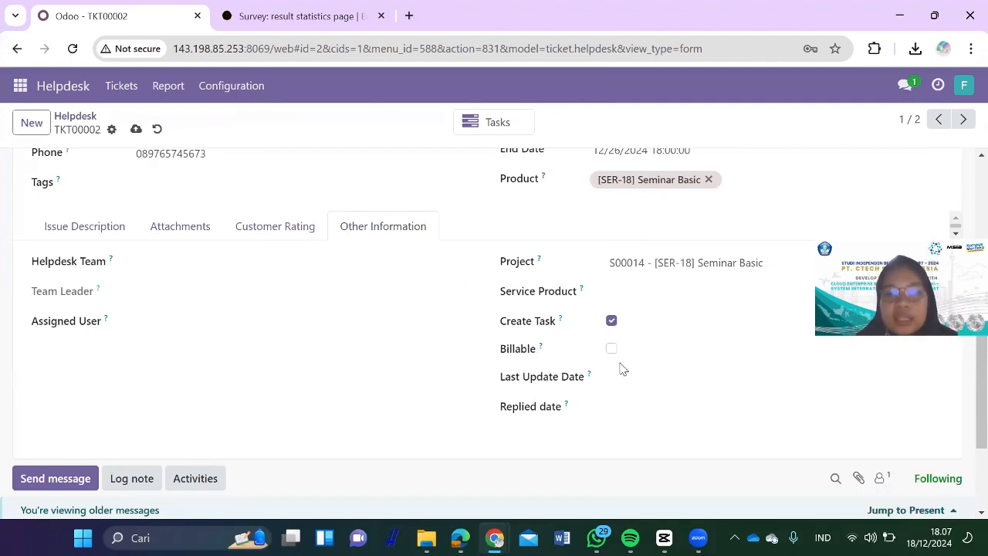
{"action": "left_click", "coordinate": [625, 386]}
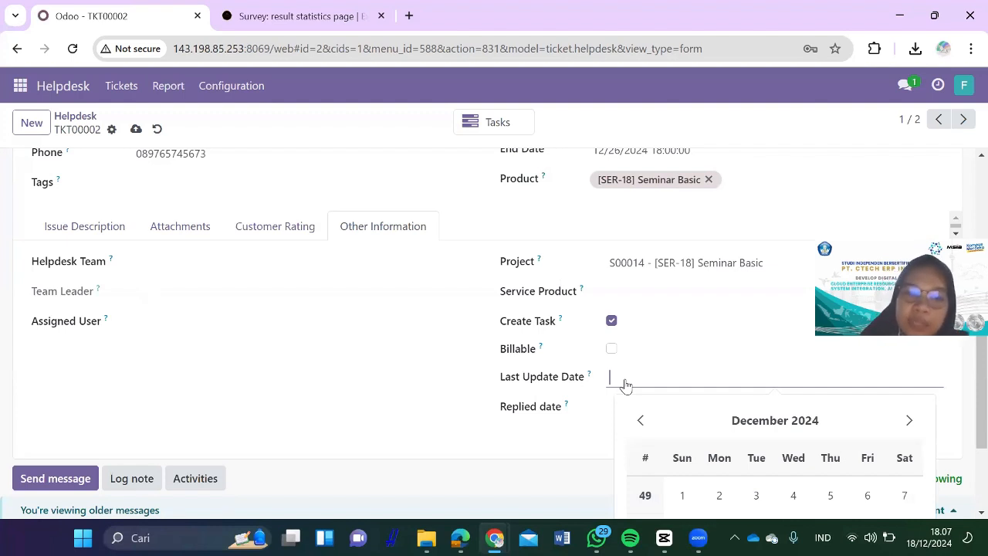
{"action": "left_click", "coordinate": [608, 407]}
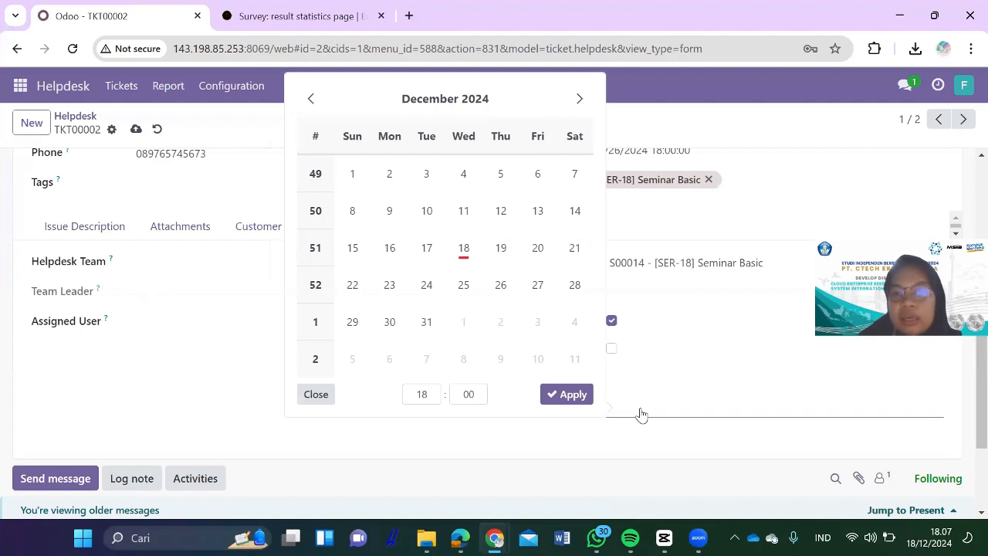
{"action": "left_click", "coordinate": [153, 372]}
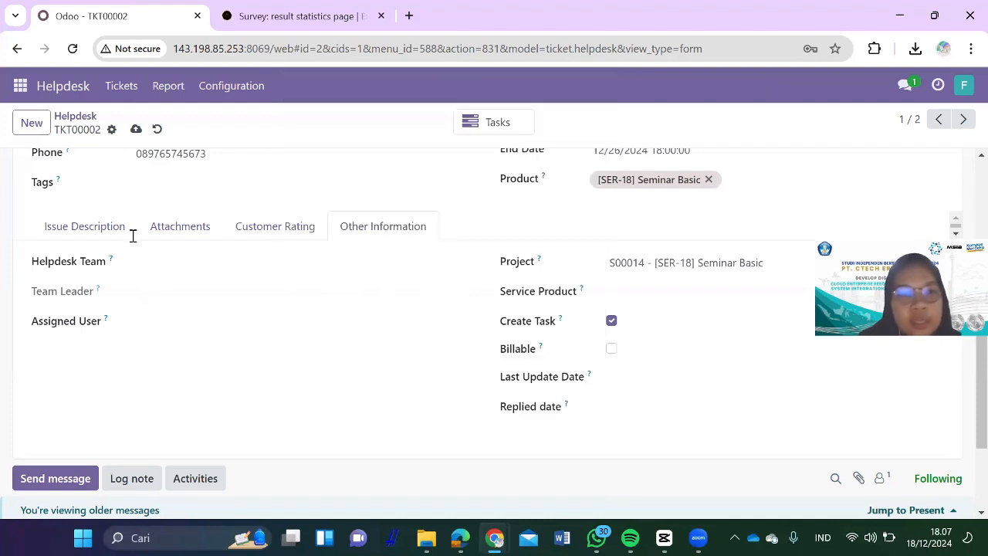
{"action": "left_click", "coordinate": [324, 226]}
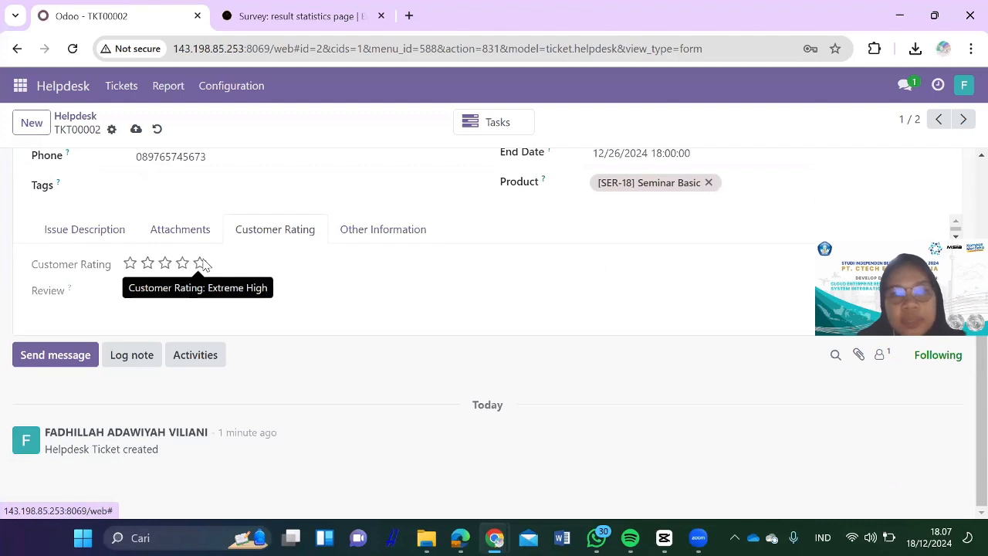
{"action": "left_click", "coordinate": [184, 233]}
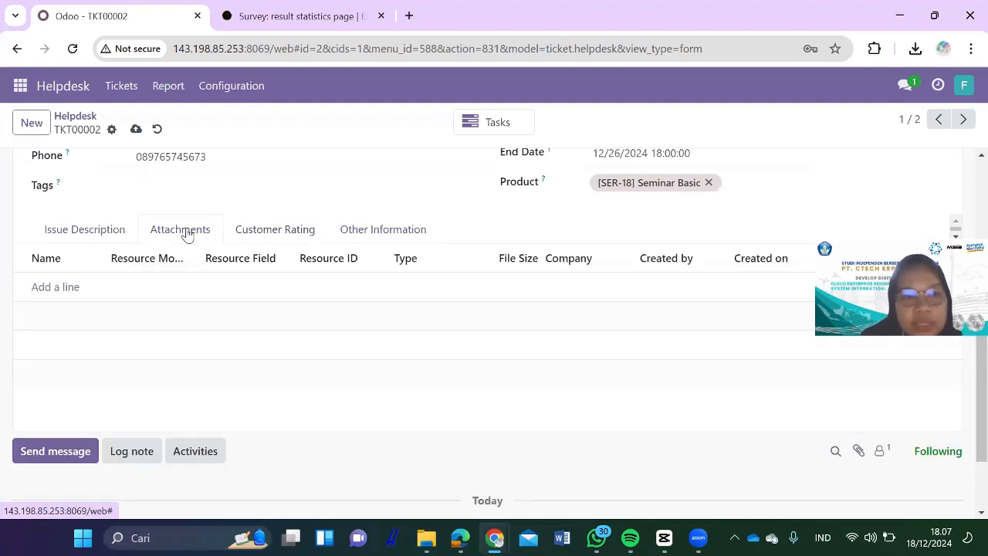
Step: Add an attachment named 'ExhibitOne' for the ExhibitOne MICE Solutions website to ticket TKT00002
{"action": "left_click", "coordinate": [65, 288]}
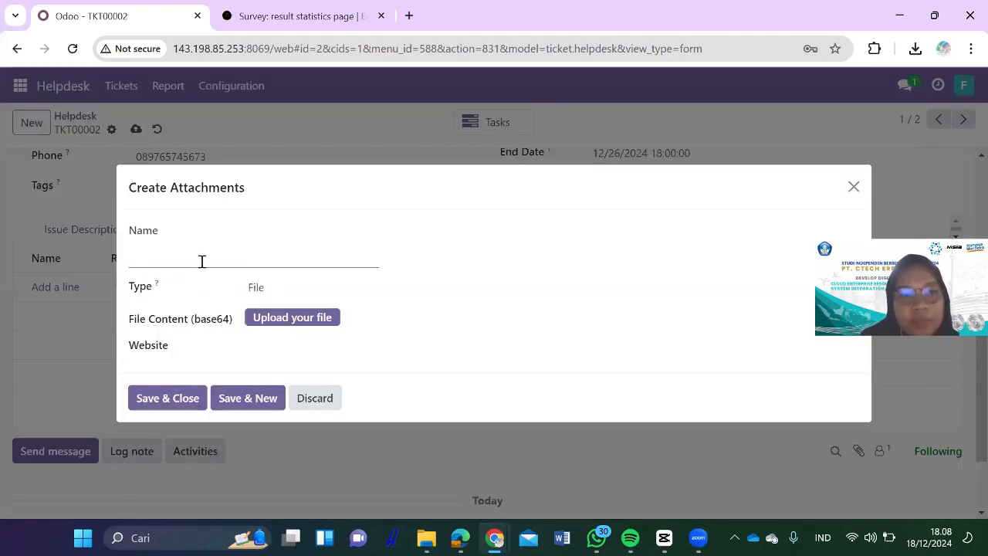
{"action": "left_click", "coordinate": [275, 342]}
{"action": "left_click", "coordinate": [306, 380]}
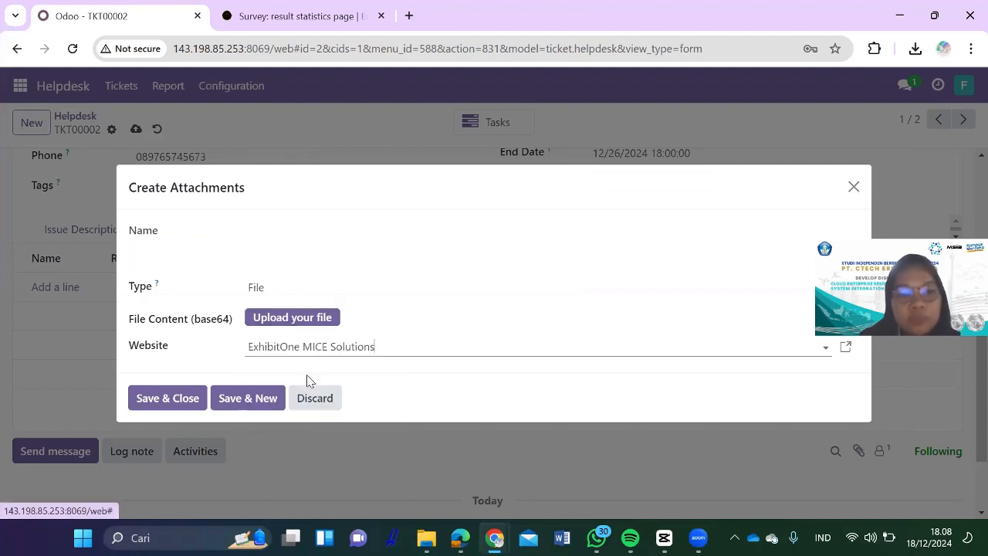
{"action": "left_click", "coordinate": [178, 402]}
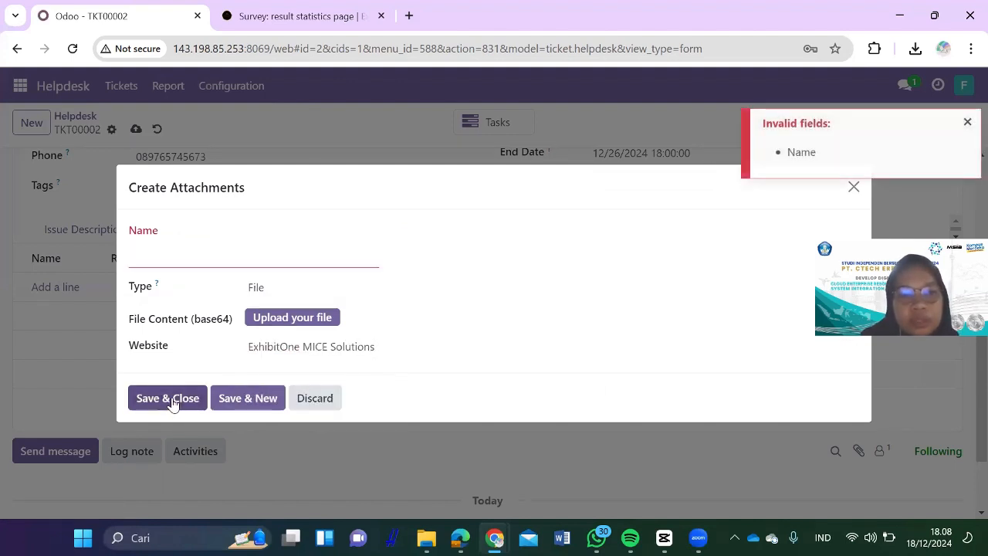
{"action": "left_click", "coordinate": [265, 256]}
{"action": "type", "text": "e"}
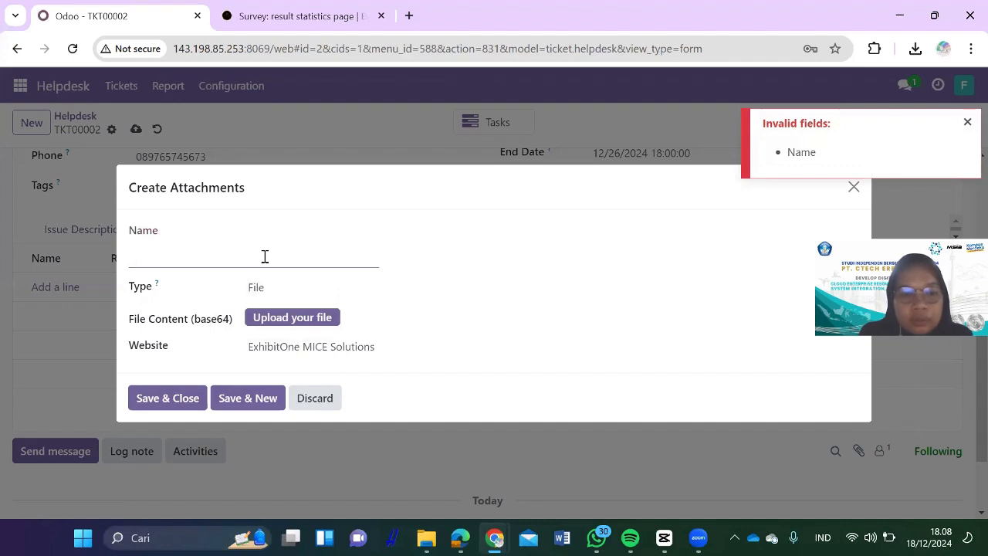
{"action": "type", "text": "Exhib"}
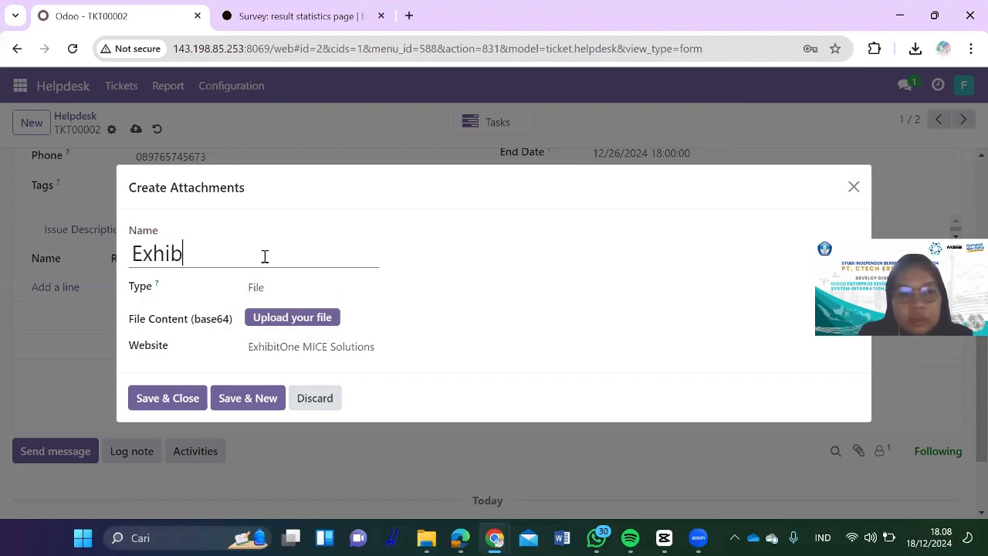
{"action": "type", "text": "itOne"}
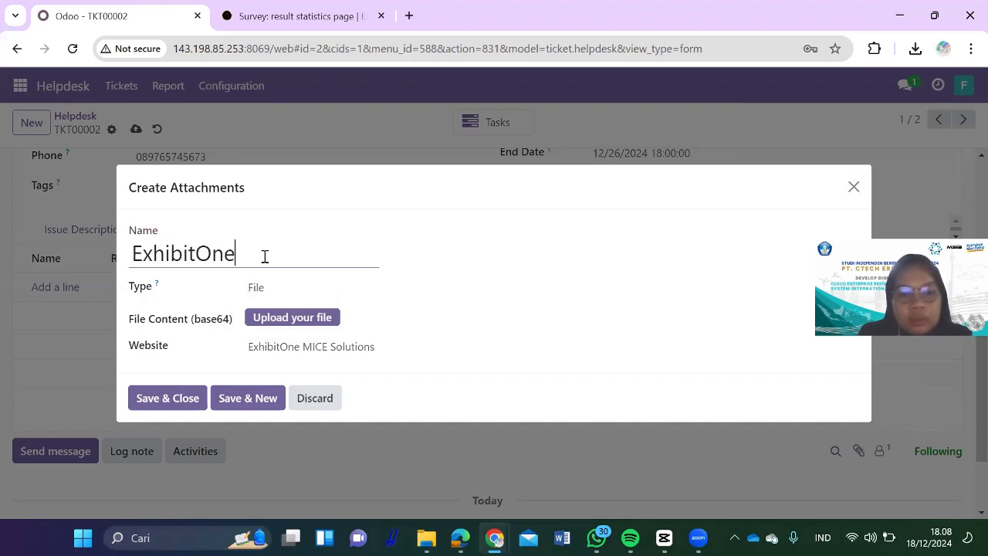
{"action": "left_click", "coordinate": [155, 398]}
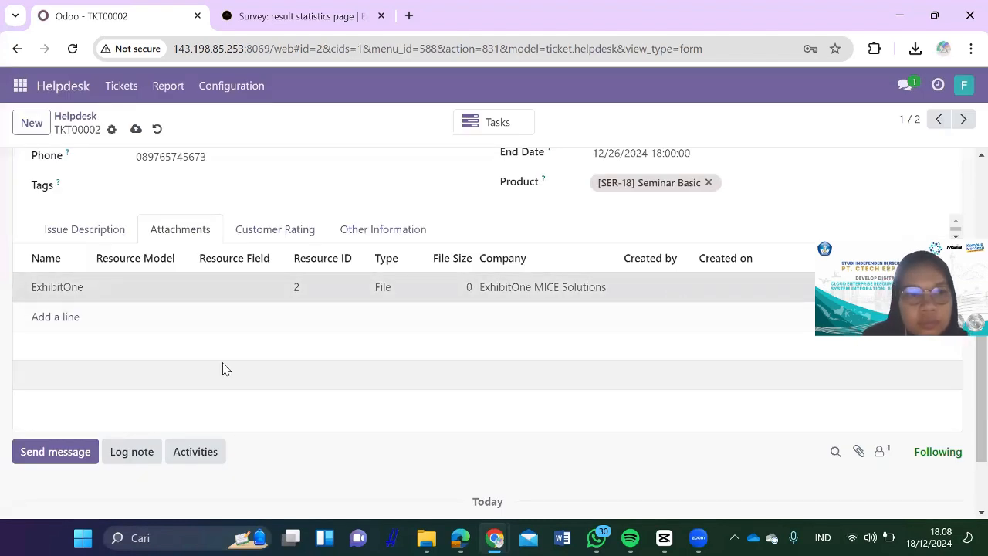
{"action": "scroll", "coordinate": [355, 274], "scroll_direction": "up", "scroll_amount": 3}
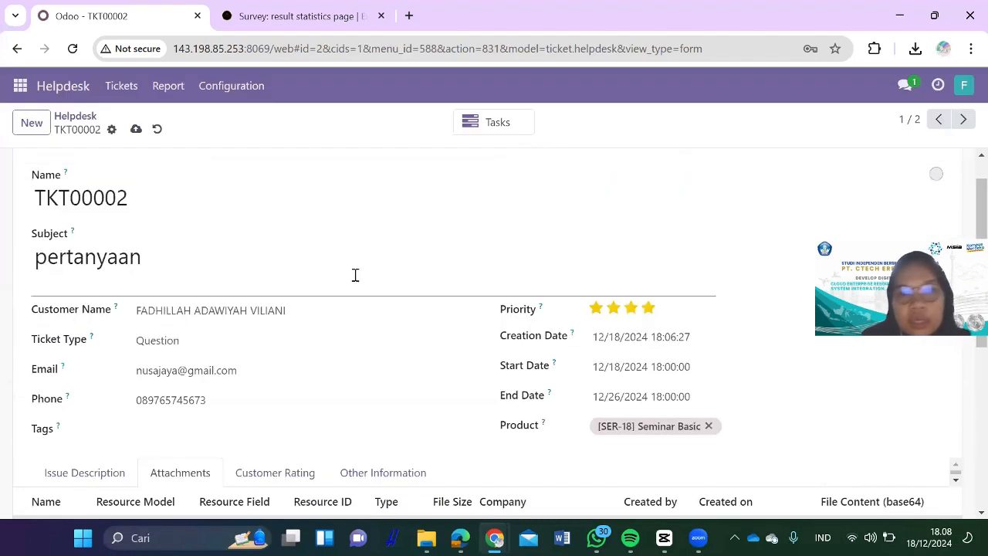
Step: Attempt to save the ticket, then clear and reselect [SER-18] Seminar Basic as its product
{"action": "left_click", "coordinate": [136, 129]}
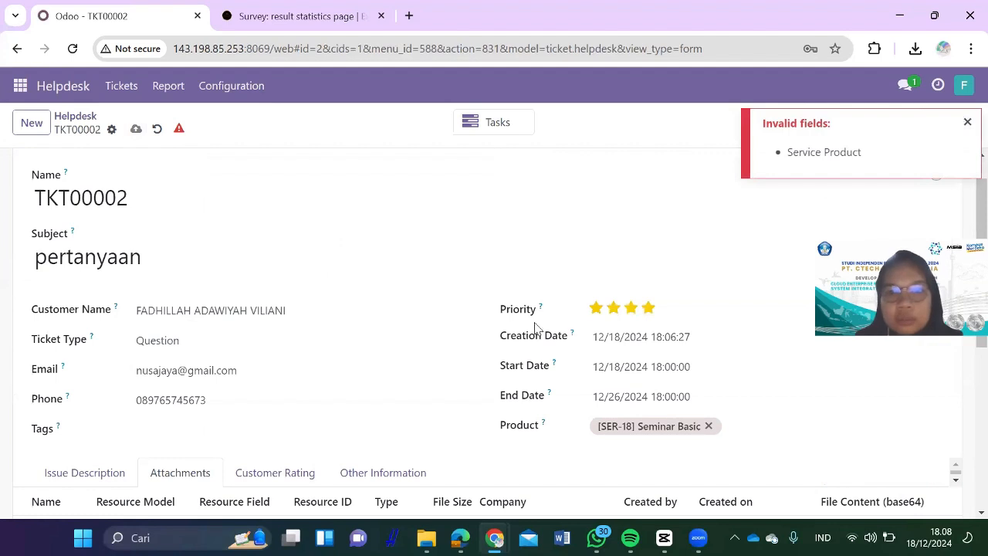
{"action": "scroll", "coordinate": [534, 328], "scroll_direction": "down", "scroll_amount": 1}
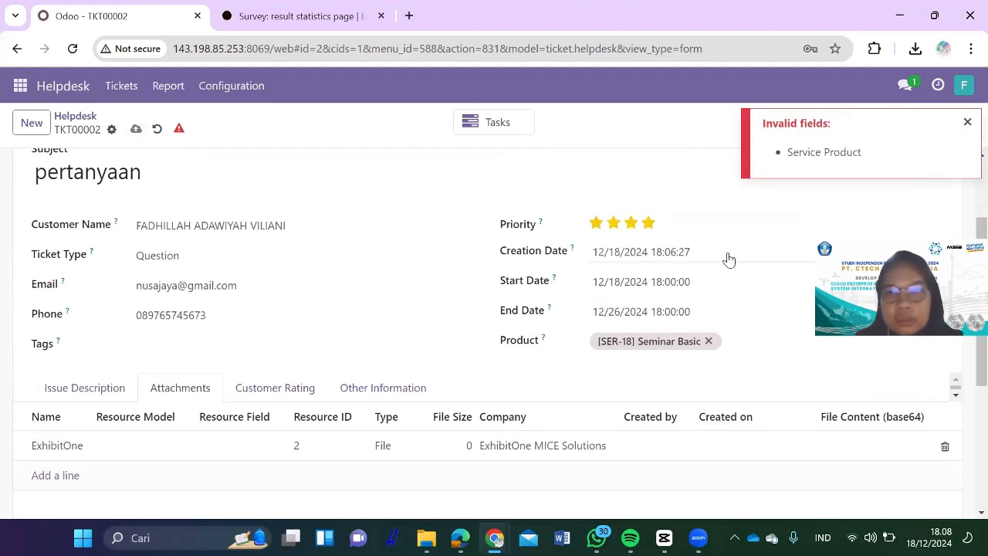
{"action": "left_click", "coordinate": [708, 341]}
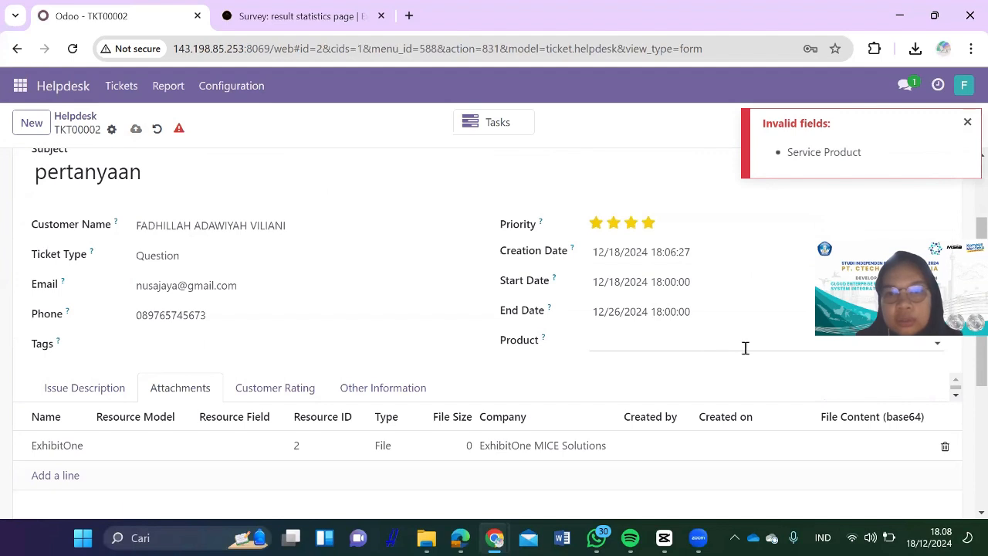
{"action": "left_click", "coordinate": [745, 348]}
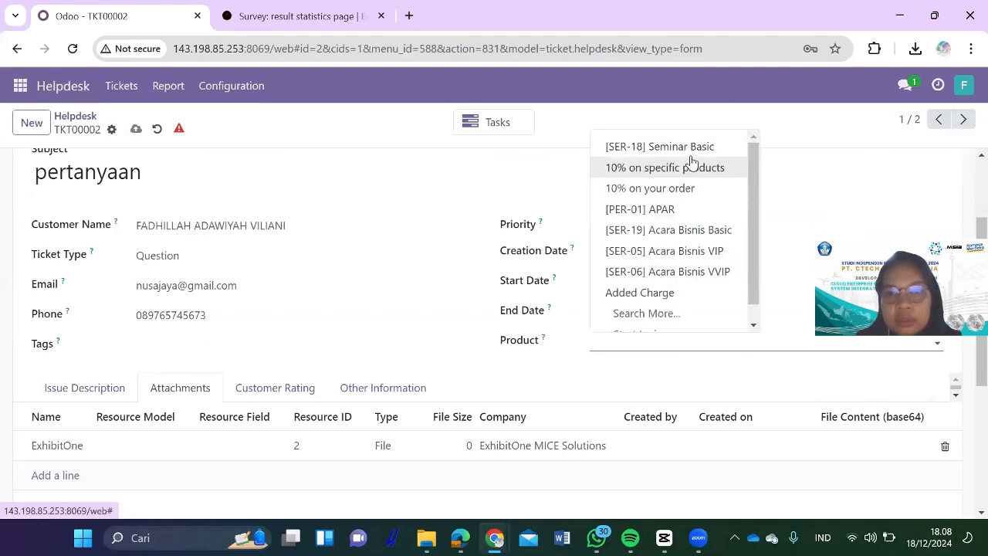
{"action": "left_click", "coordinate": [698, 147]}
{"action": "scroll", "coordinate": [610, 360], "scroll_direction": "down", "scroll_amount": 3}
{"action": "scroll", "coordinate": [393, 273], "scroll_direction": "up", "scroll_amount": 5}
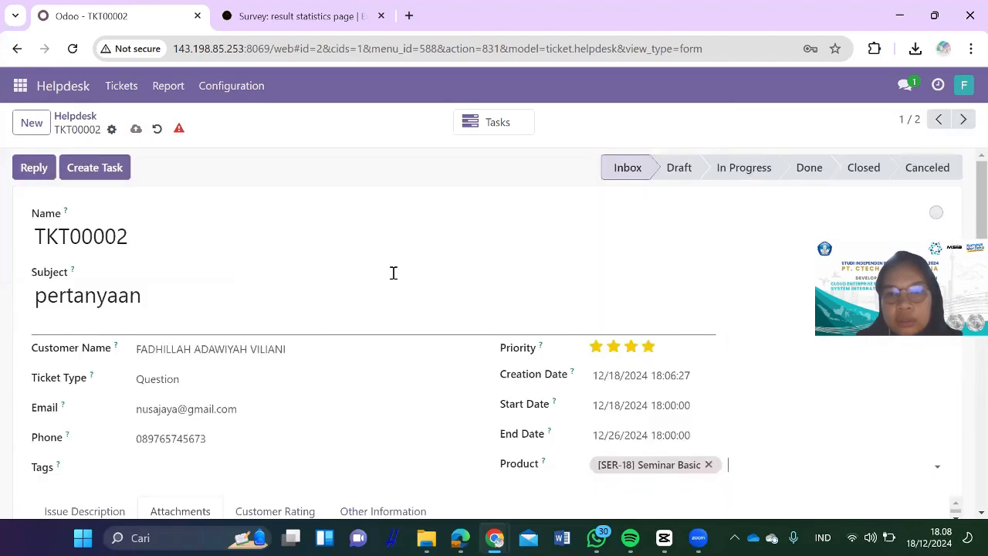
Step: Set Service Product to [SER-18] Seminar Basic under Other Information and save the ticket
{"action": "left_click", "coordinate": [77, 176]}
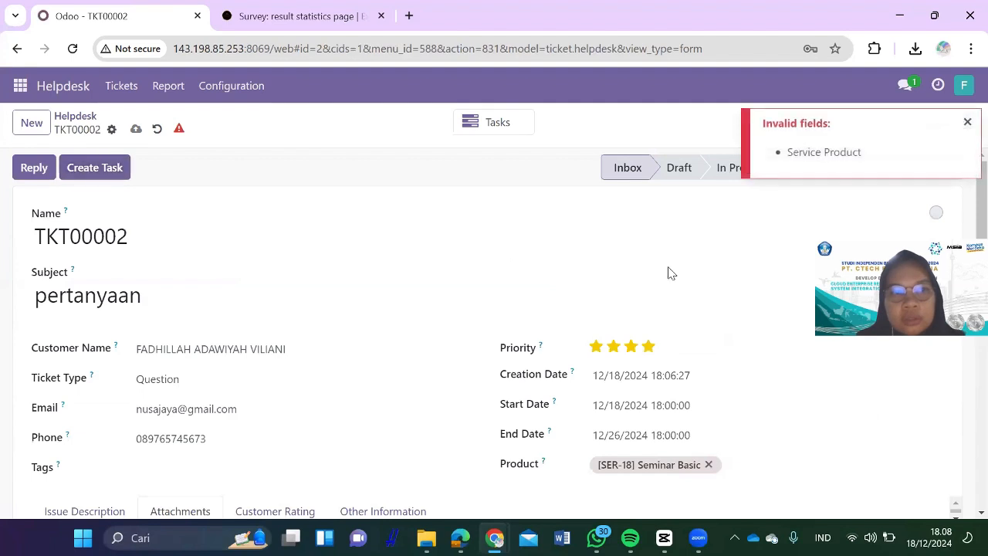
{"action": "left_click", "coordinate": [966, 122]}
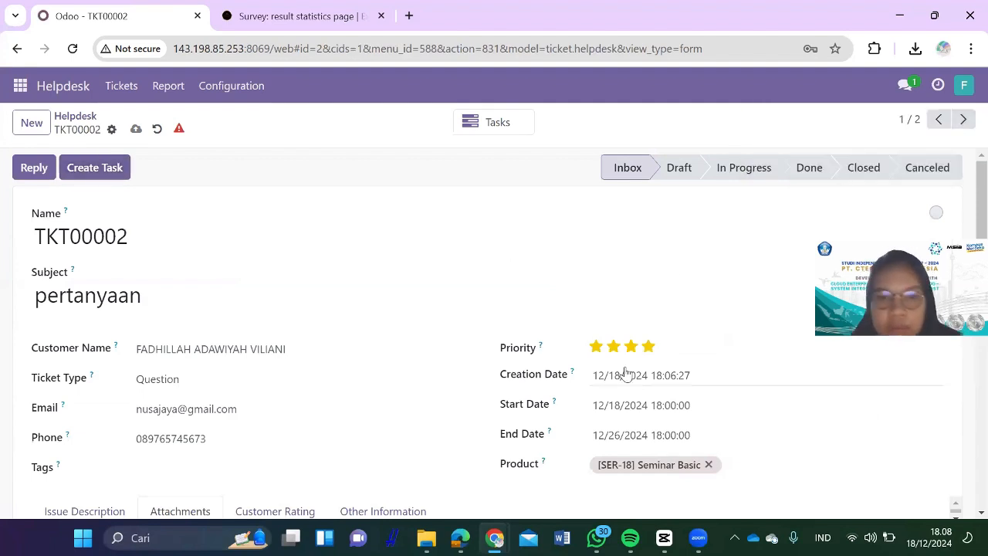
{"action": "scroll", "coordinate": [624, 375], "scroll_direction": "down", "scroll_amount": 2}
{"action": "left_click", "coordinate": [301, 361]}
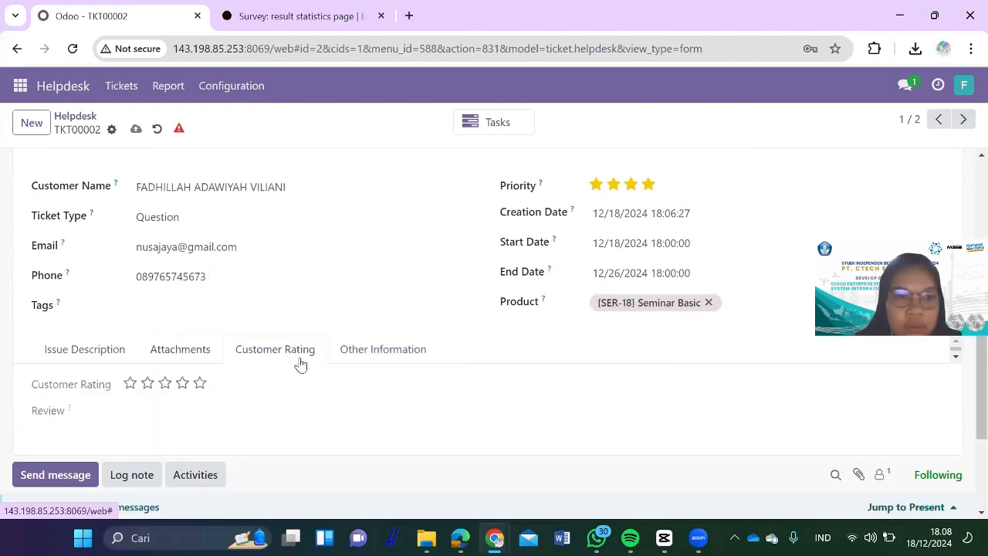
{"action": "left_click", "coordinate": [365, 353]}
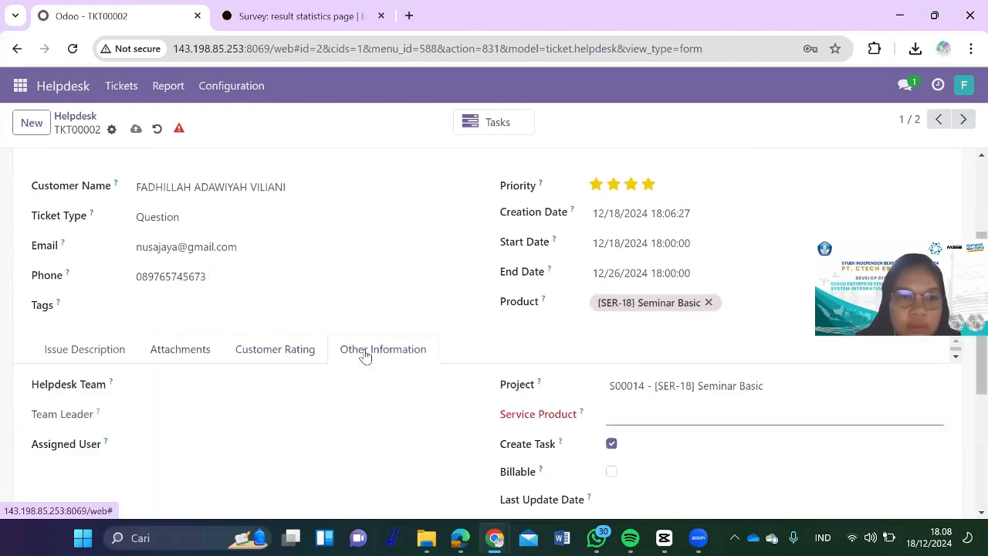
{"action": "left_click", "coordinate": [663, 413]}
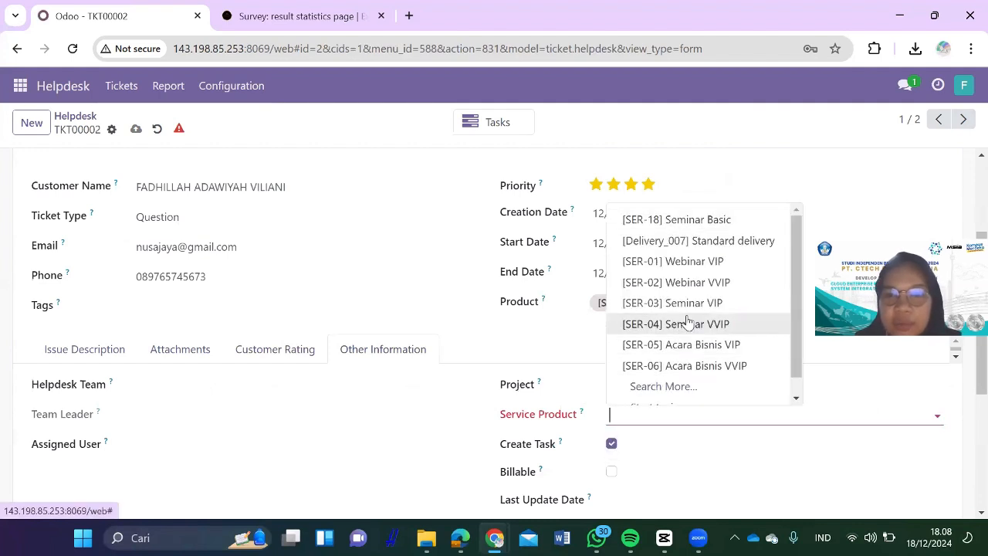
{"action": "left_click", "coordinate": [702, 222]}
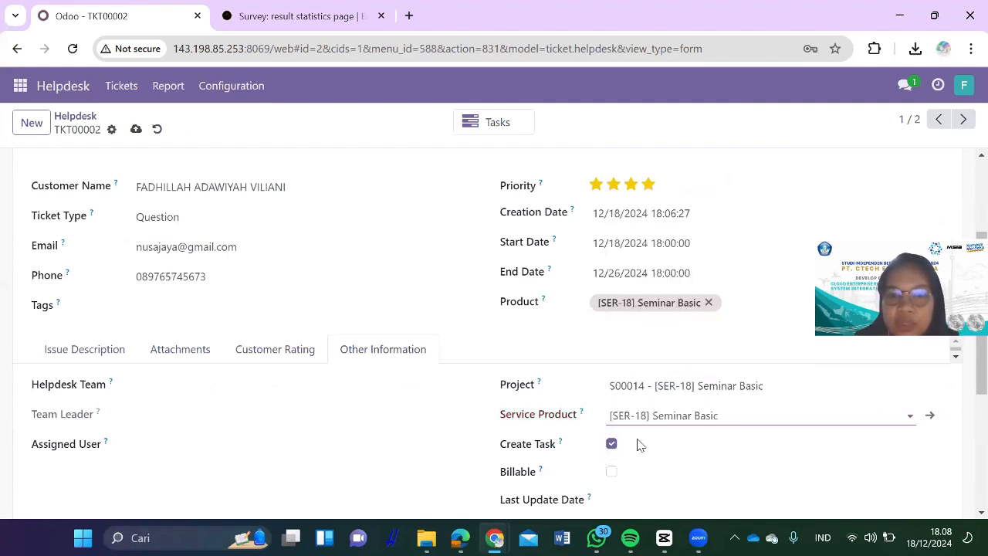
{"action": "scroll", "coordinate": [469, 286], "scroll_direction": "down", "scroll_amount": 2}
{"action": "scroll", "coordinate": [123, 159], "scroll_direction": "up", "scroll_amount": 3}
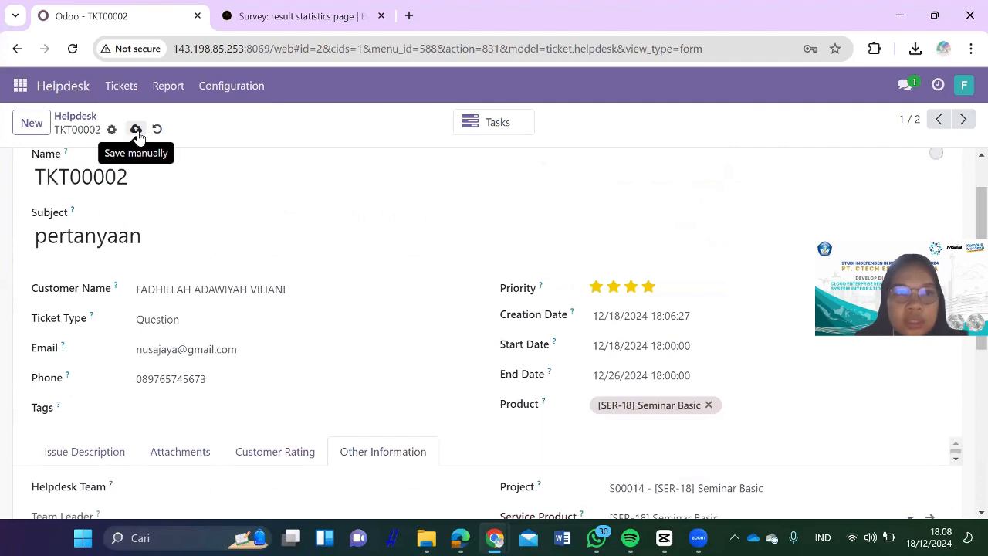
{"action": "left_click", "coordinate": [136, 130]}
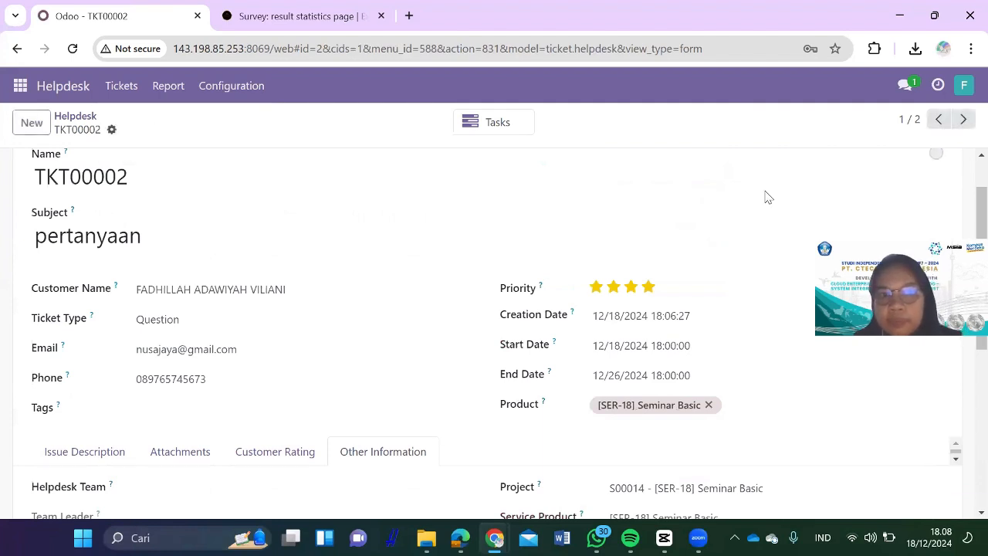
Step: Open the Helpdesk ticket board and move TKT00002 through Draft and In Progress into Done
{"action": "left_click", "coordinate": [21, 86]}
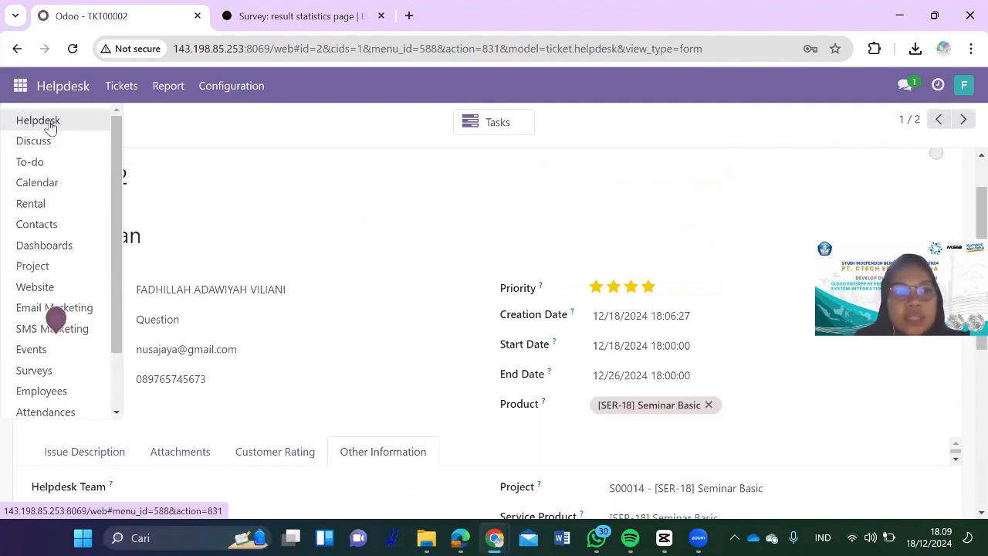
{"action": "left_click", "coordinate": [48, 127]}
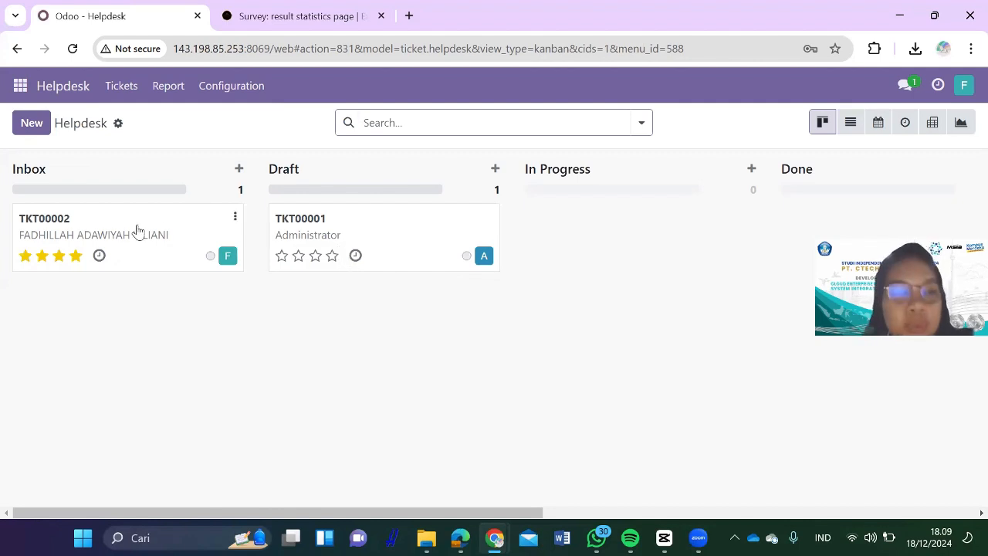
{"action": "left_click_drag", "start_coordinate": [159, 227], "coordinate": [383, 310]}
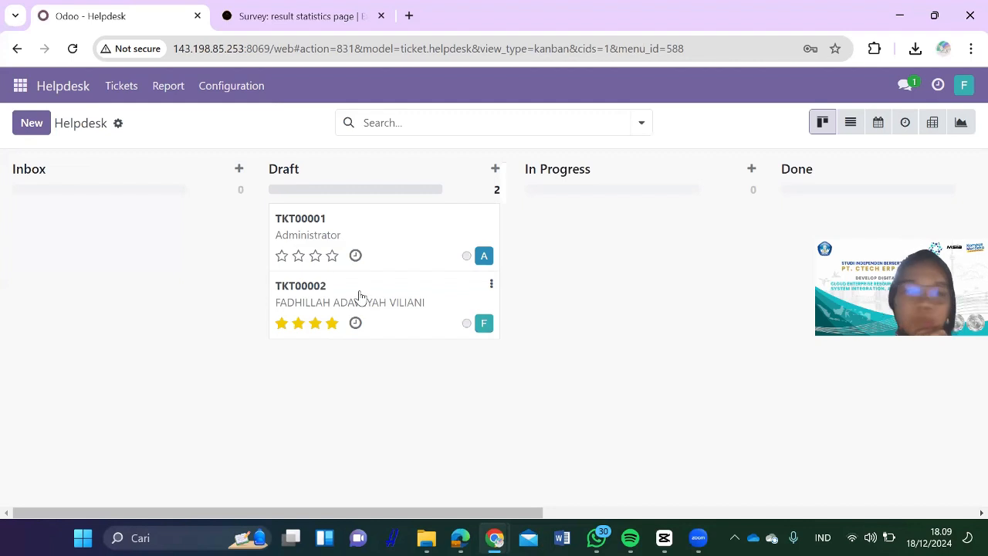
{"action": "left_click_drag", "start_coordinate": [360, 295], "coordinate": [609, 216]}
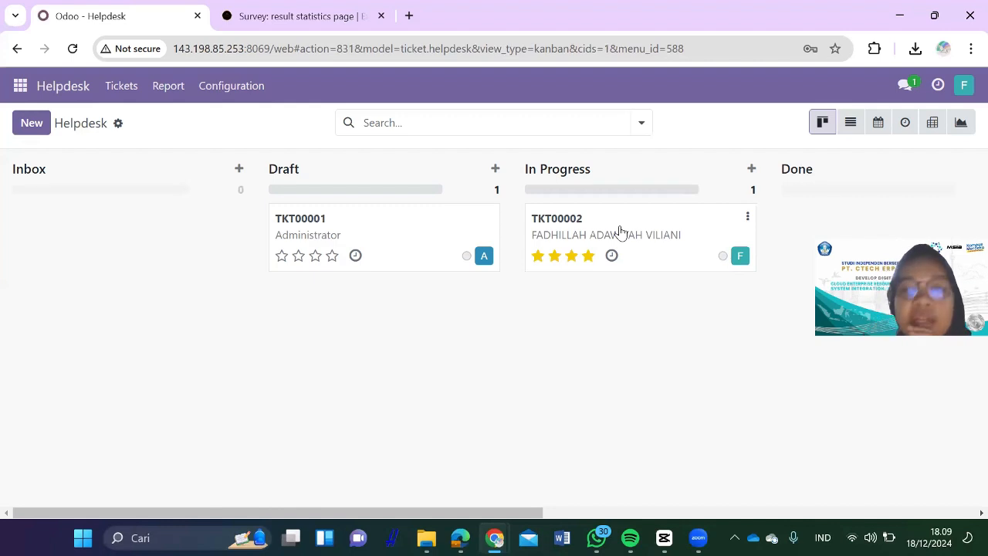
{"action": "left_click_drag", "start_coordinate": [664, 224], "coordinate": [359, 241]}
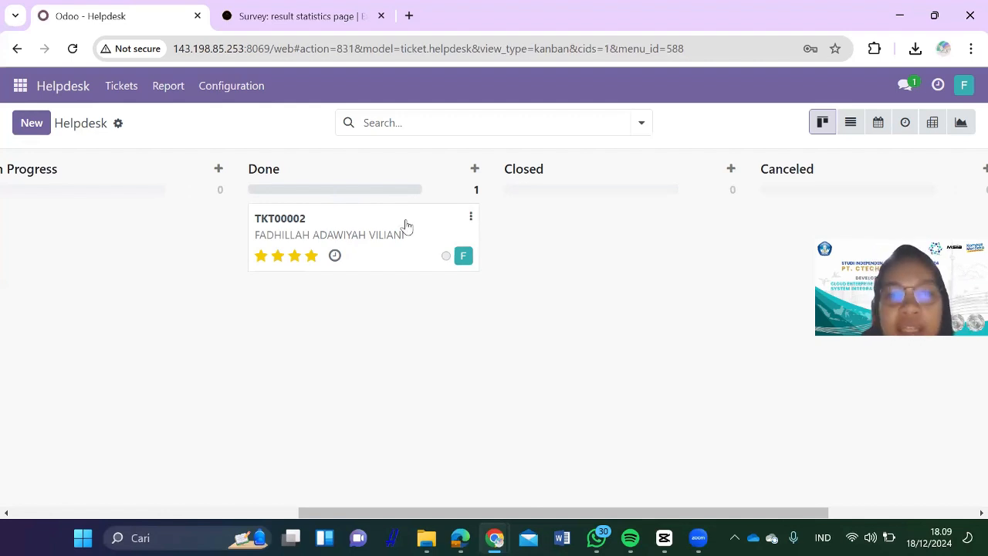
Step: Move TKT00002 into Closed and TKT00001 into Canceled, leaving Draft empty
{"action": "left_click_drag", "start_coordinate": [404, 223], "coordinate": [604, 223]}
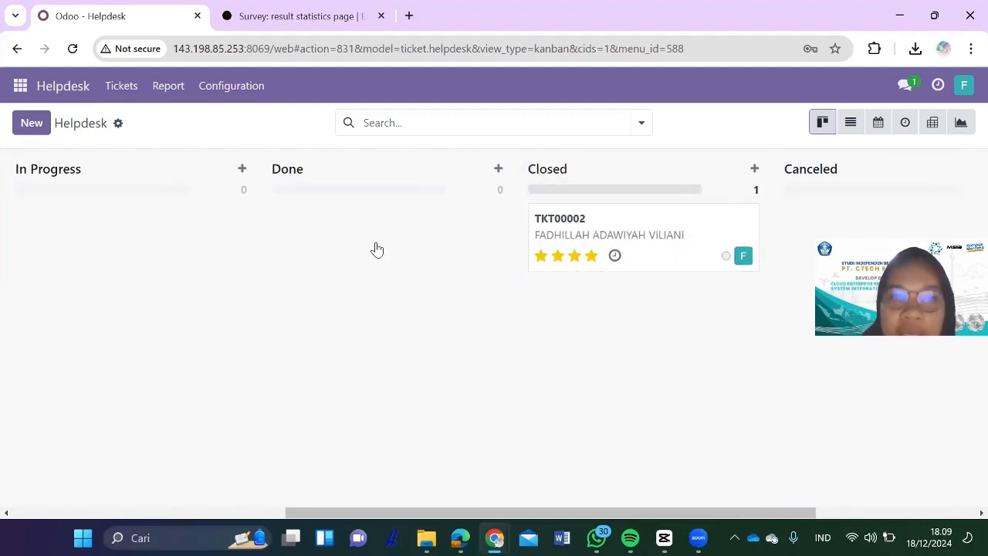
{"action": "scroll", "coordinate": [377, 249], "scroll_direction": "left", "scroll_amount": 5}
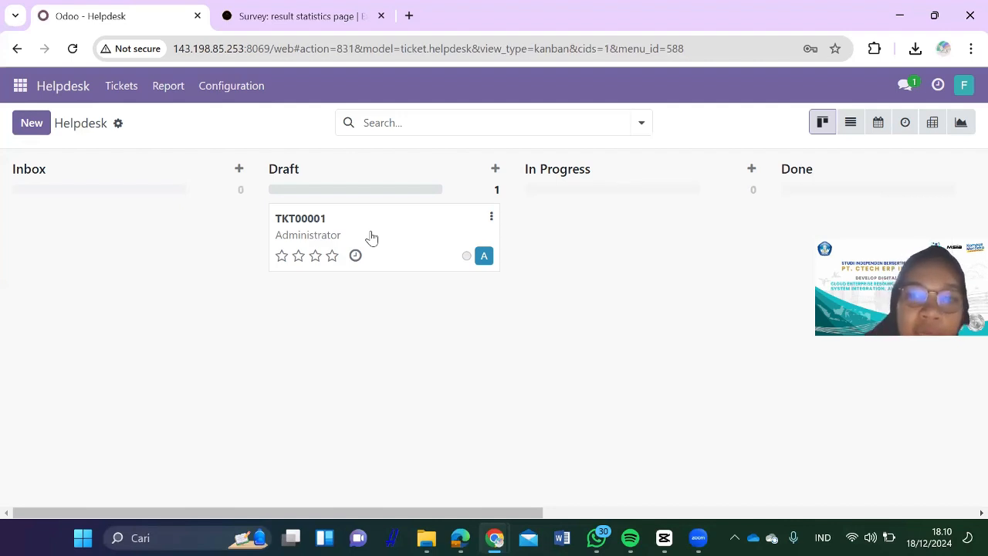
{"action": "left_click_drag", "start_coordinate": [371, 236], "coordinate": [601, 247]}
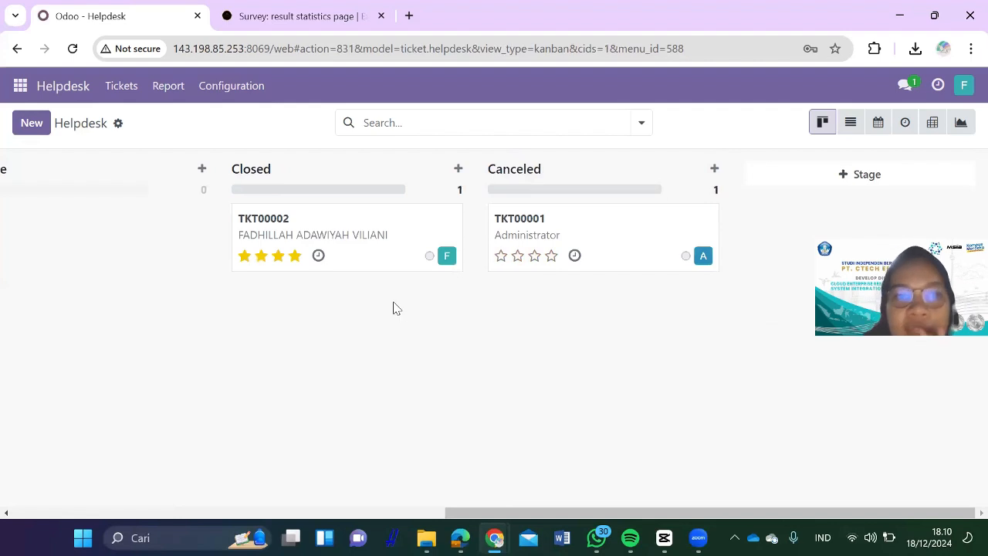
{"action": "scroll", "coordinate": [118, 250], "scroll_direction": "left", "scroll_amount": 10}
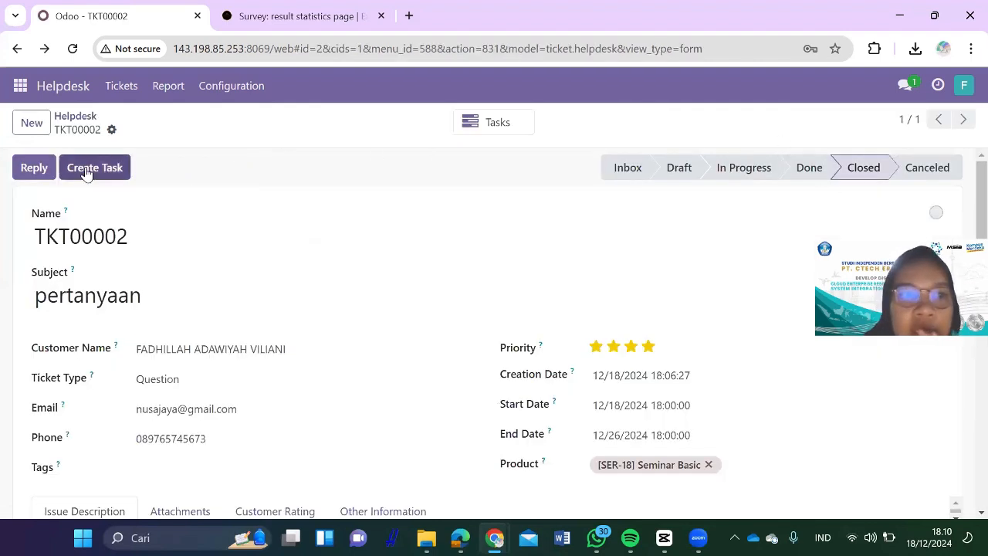
{"action": "left_click", "coordinate": [17, 48]}
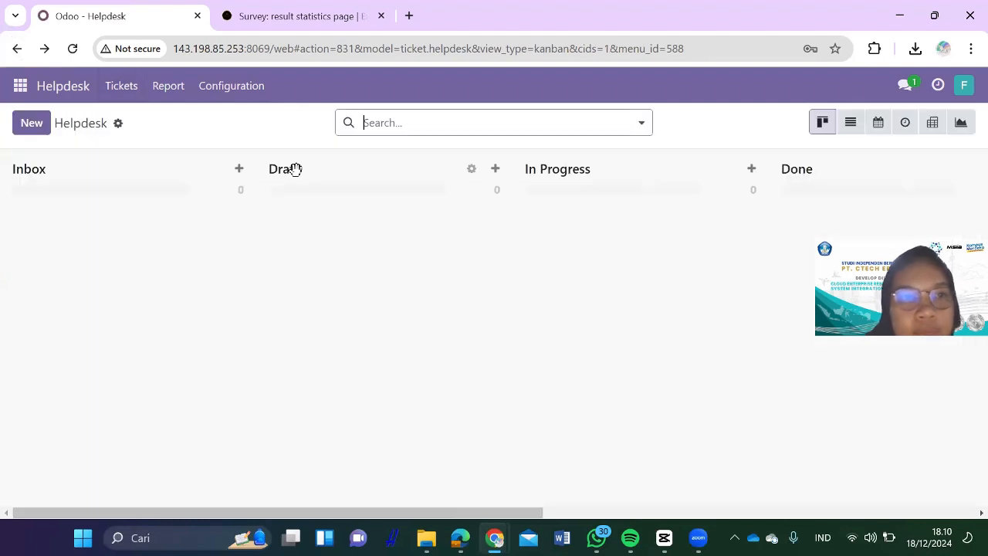
Step: Review the Helpdesk ticket report, then the Teams and Tags configuration lists
{"action": "left_click", "coordinate": [182, 91]}
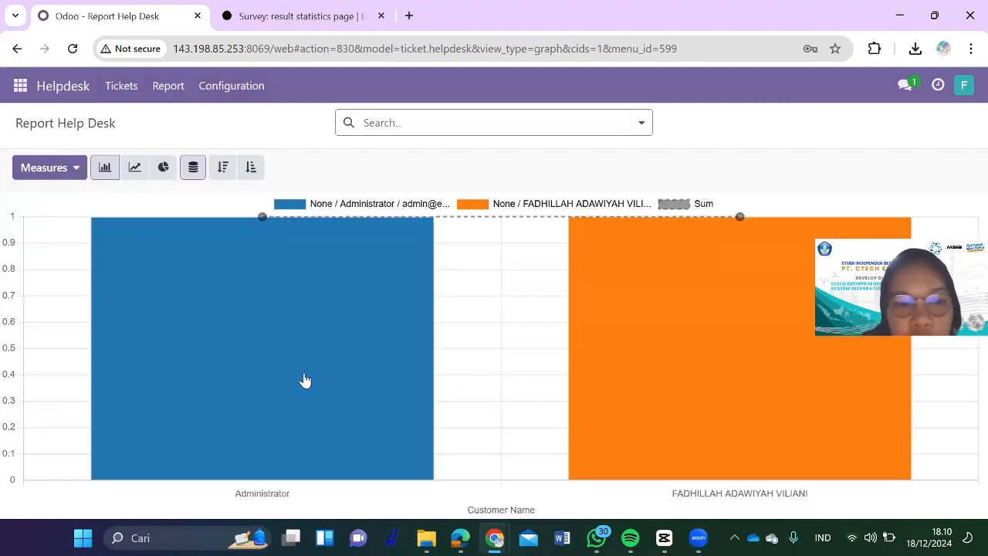
{"action": "mouse_move", "coordinate": [677, 306]}
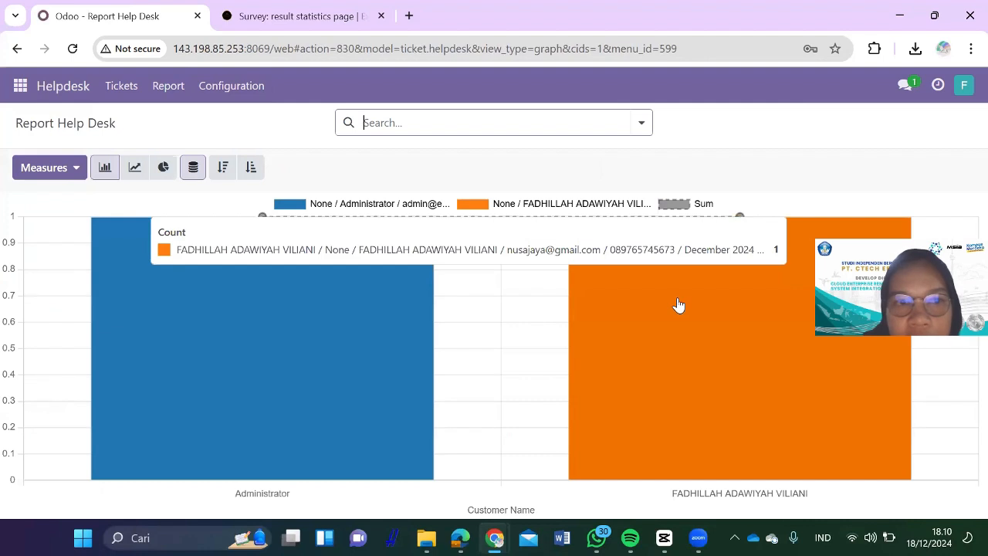
{"action": "left_click", "coordinate": [233, 87]}
{"action": "left_click", "coordinate": [223, 121]}
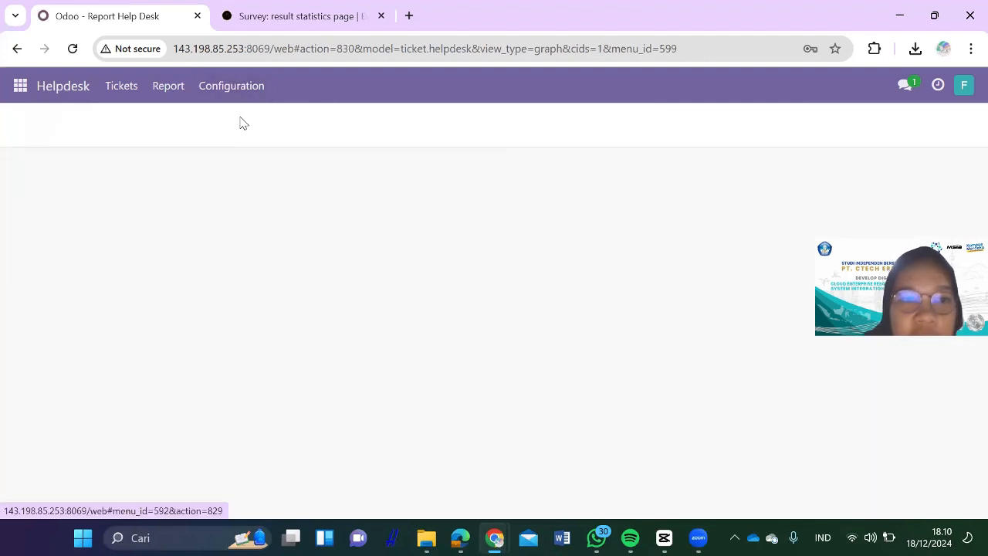
{"action": "left_click", "coordinate": [233, 89]}
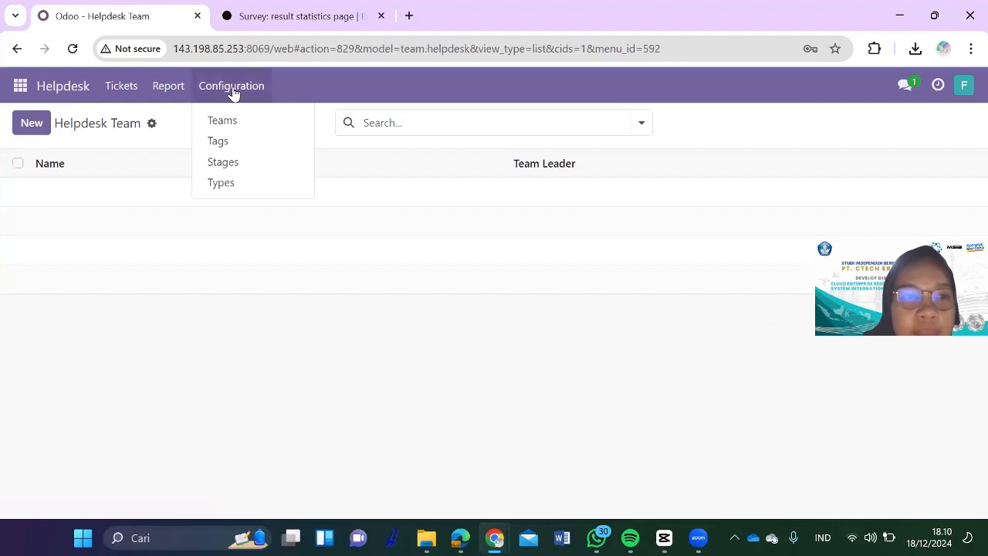
{"action": "left_click", "coordinate": [230, 144]}
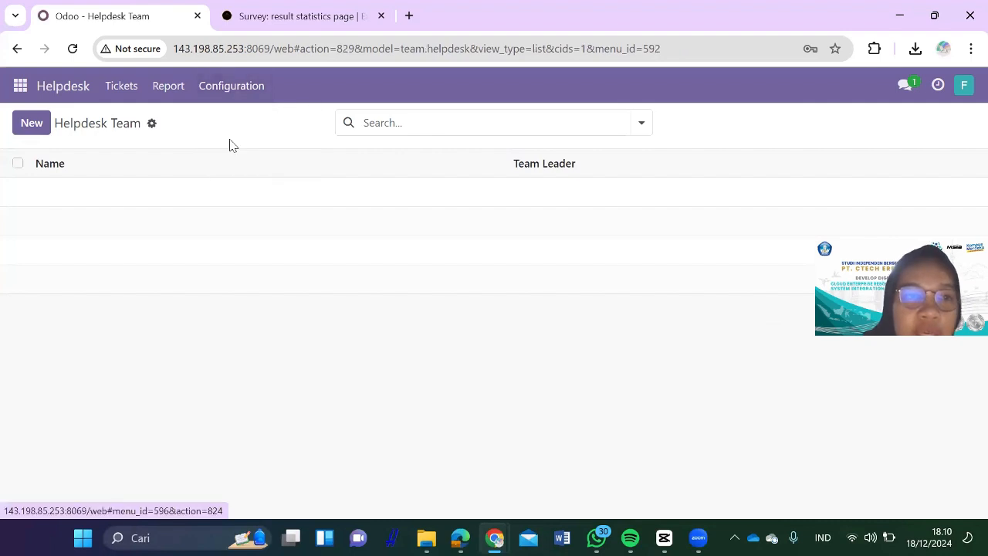
Step: Check the Helpdesk ticket Stages and Types configuration lists
{"action": "left_click", "coordinate": [260, 97]}
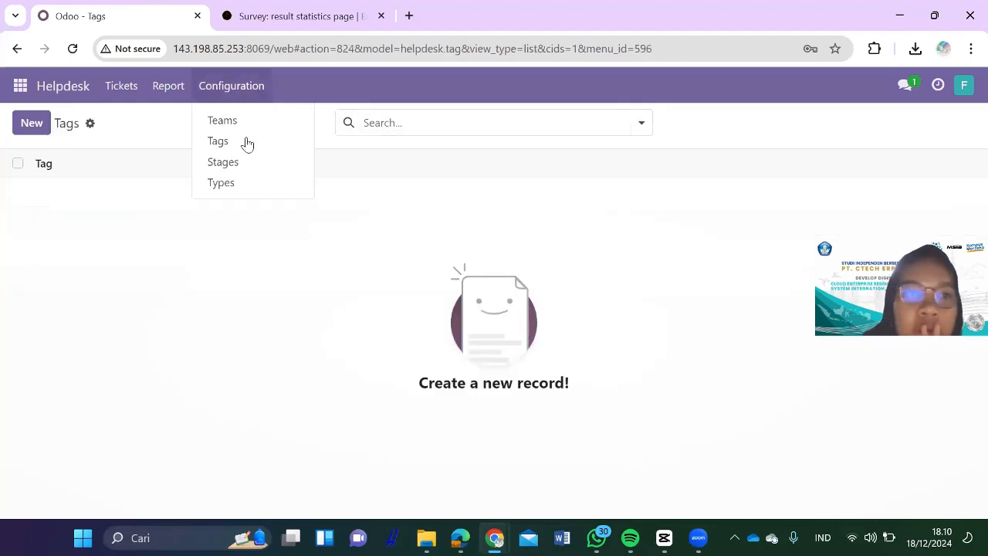
{"action": "left_click", "coordinate": [223, 162]}
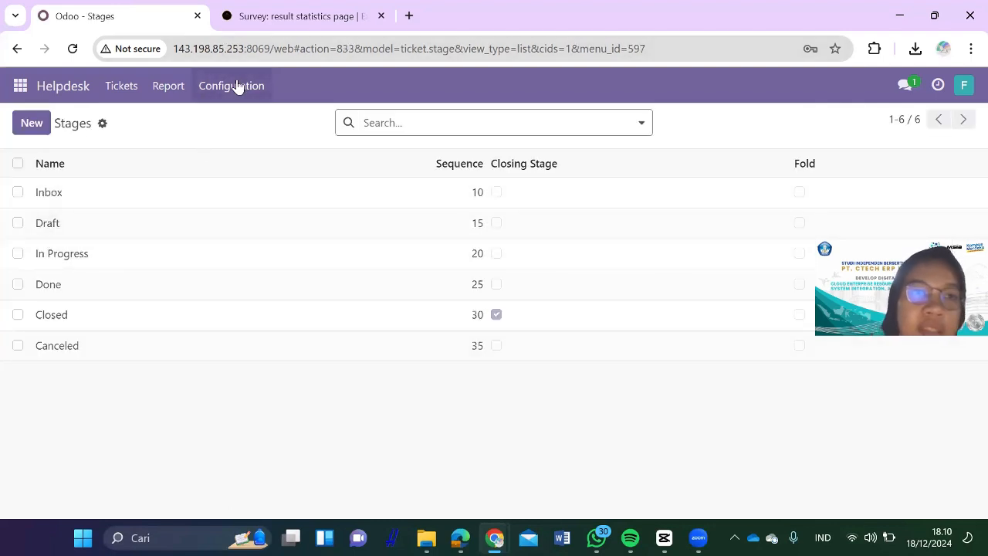
{"action": "left_click", "coordinate": [237, 86]}
{"action": "left_click", "coordinate": [242, 184]}
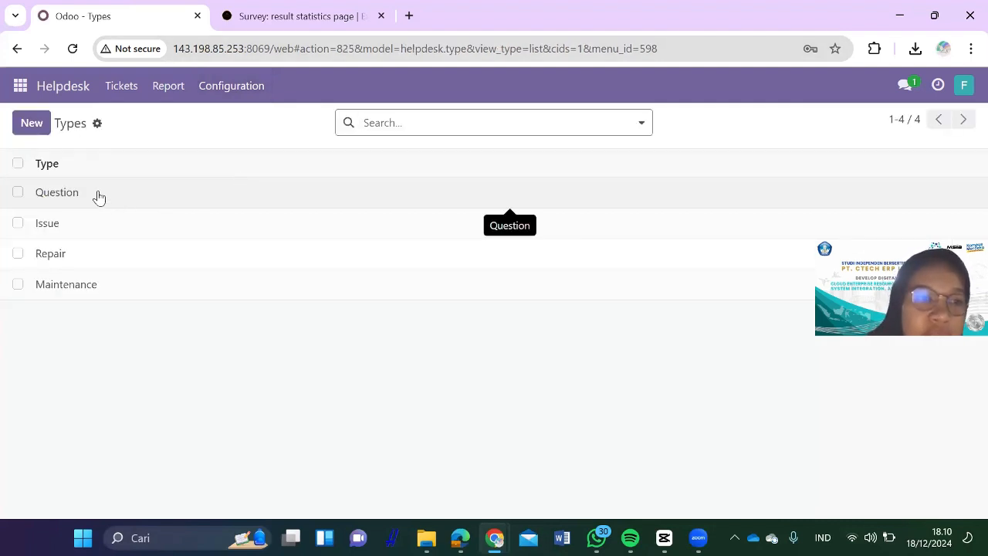
{"action": "left_click", "coordinate": [22, 87]}
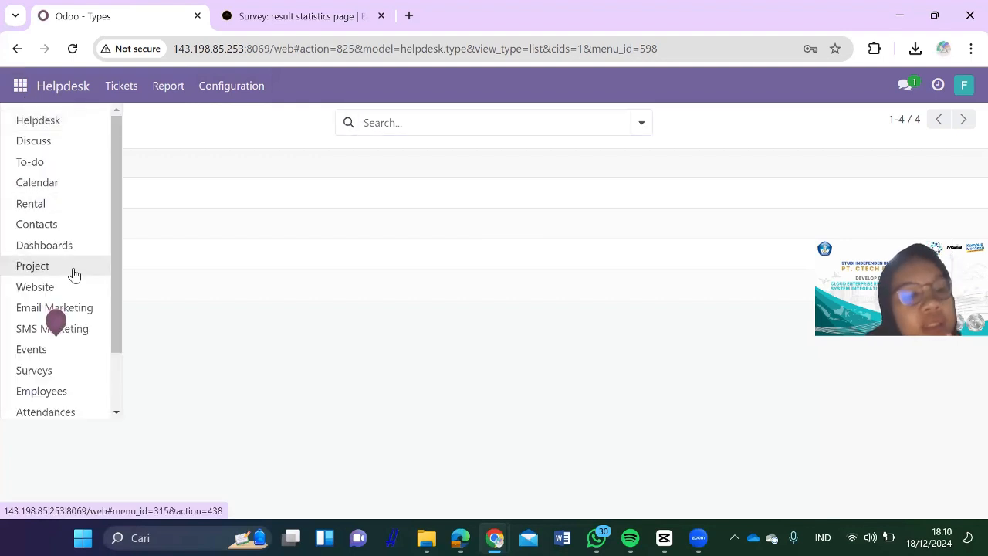
{"action": "scroll", "coordinate": [68, 311], "scroll_direction": "down", "scroll_amount": 1}
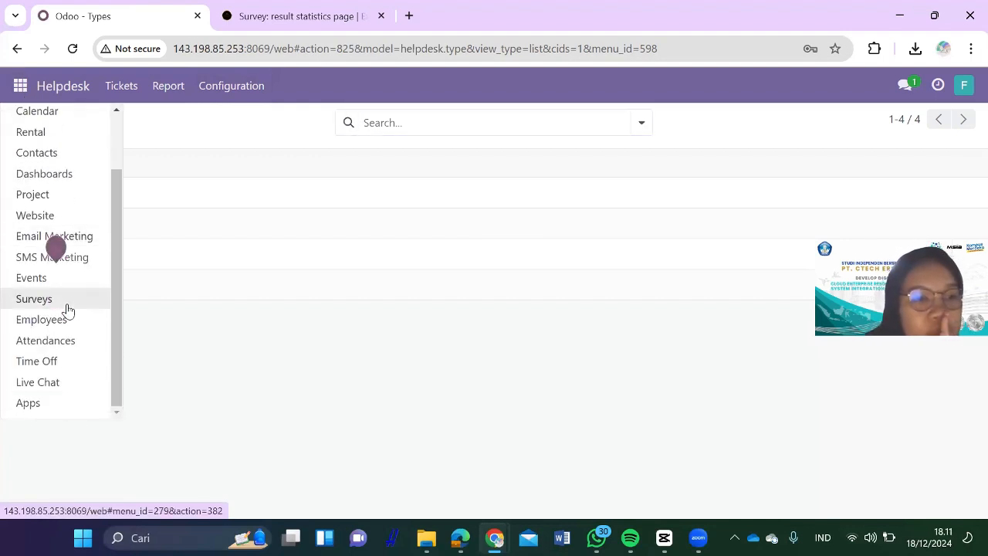
Step: Switch to the Website app, then open Surveys from the apps menu
{"action": "left_click", "coordinate": [43, 222]}
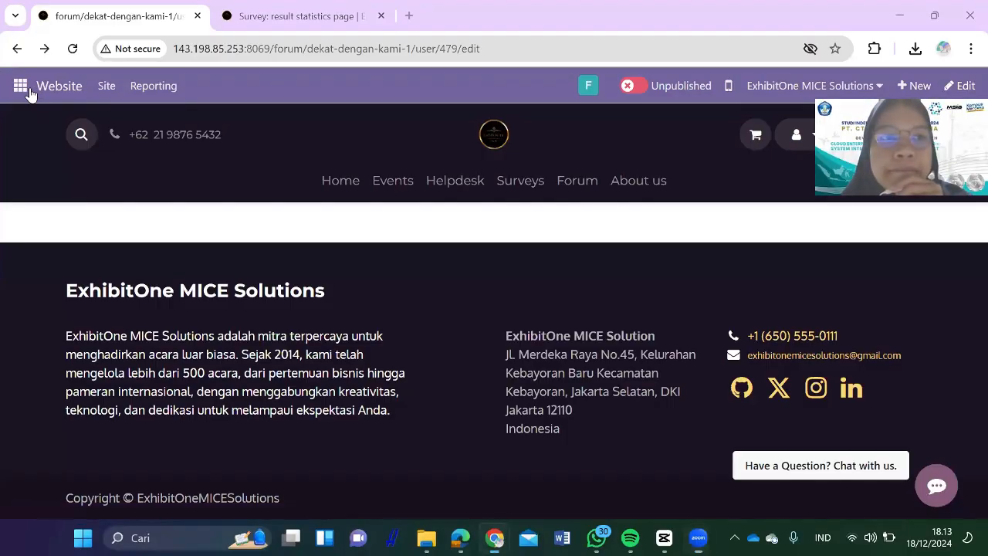
{"action": "left_click", "coordinate": [21, 86]}
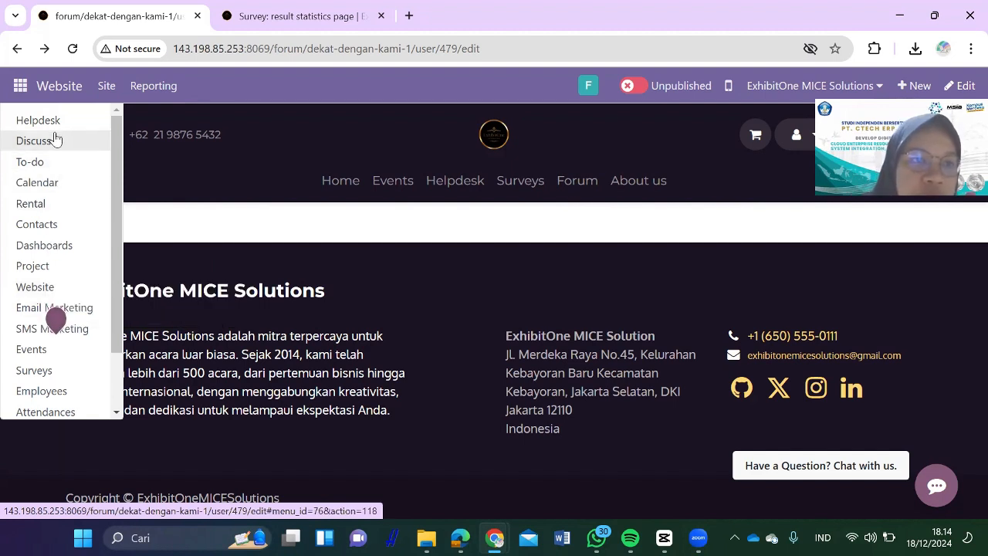
{"action": "scroll", "coordinate": [82, 371], "scroll_direction": "down", "scroll_amount": 2}
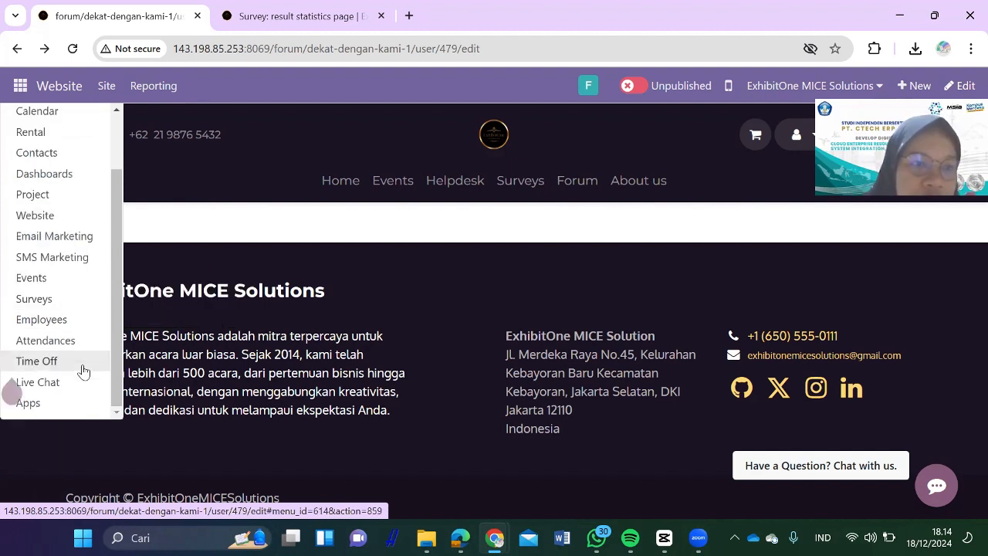
{"action": "left_click", "coordinate": [35, 305]}
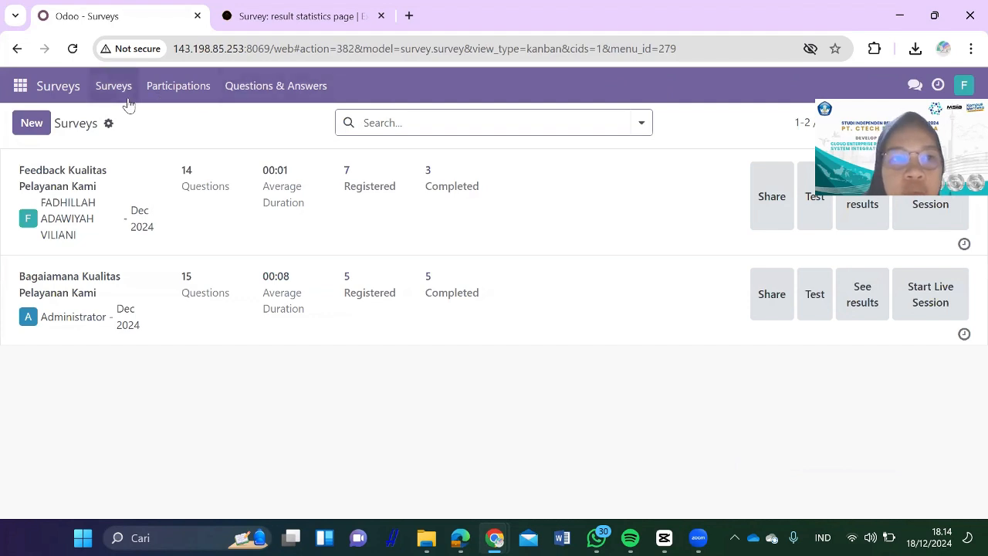
Step: Start a new survey and enter the title 'puaska kalian', correcting typos along the way
{"action": "left_click", "coordinate": [32, 124]}
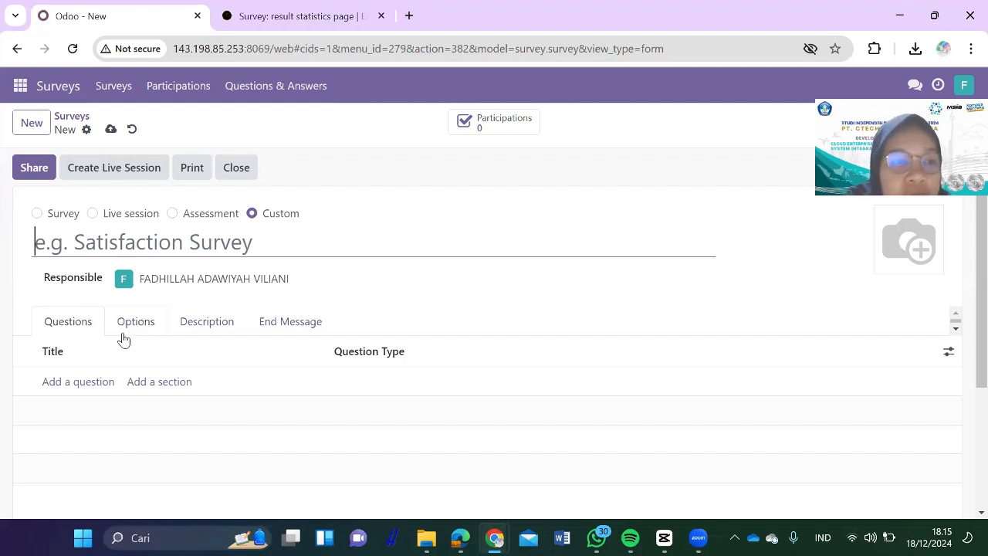
{"action": "left_click", "coordinate": [87, 383]}
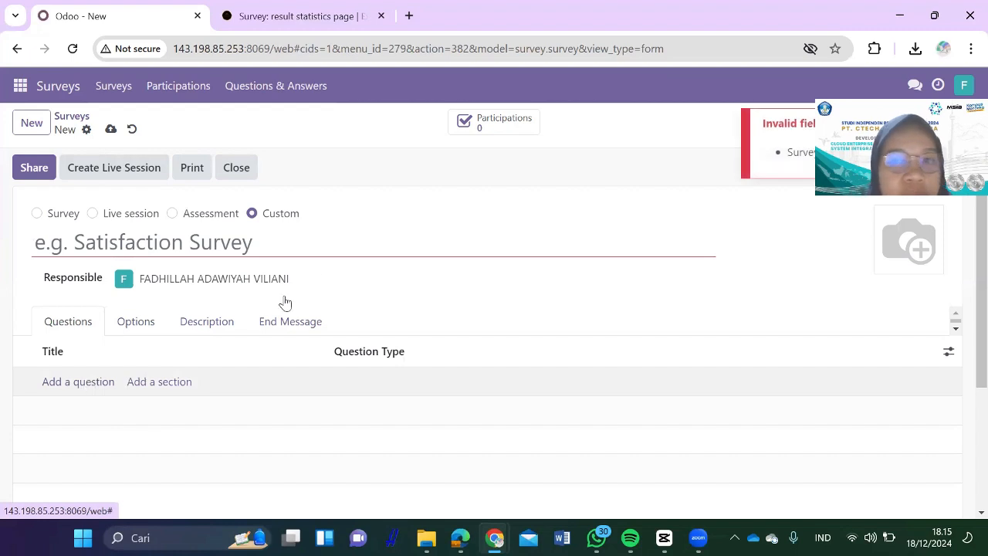
{"action": "left_click", "coordinate": [140, 244]}
{"action": "type", "text": "tuug"}
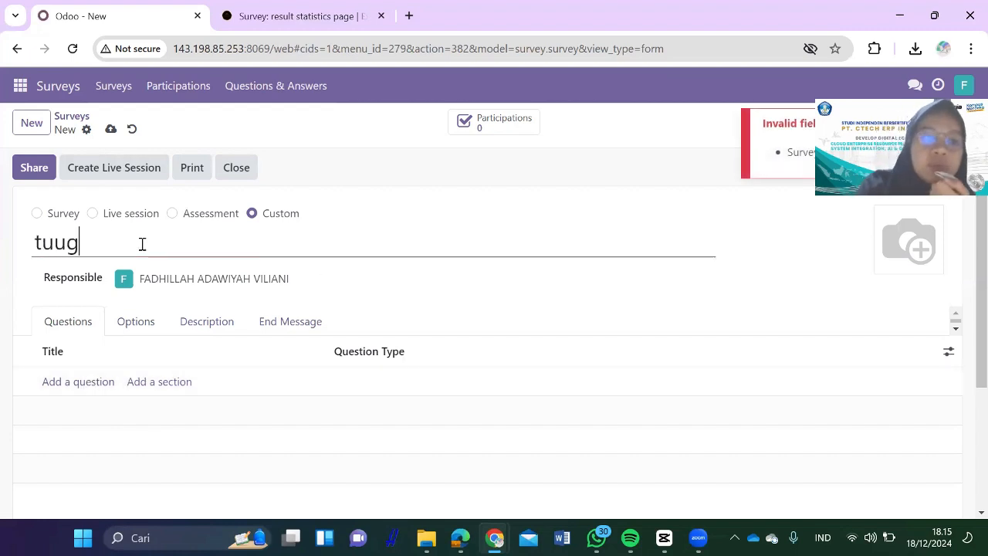
{"action": "key", "text": "BackSpace"}
{"action": "key", "text": "BackSpace"}
{"action": "key", "text": "BackSpace"}
{"action": "key", "text": "BackSpace"}
{"action": "type", "text": "baga"}
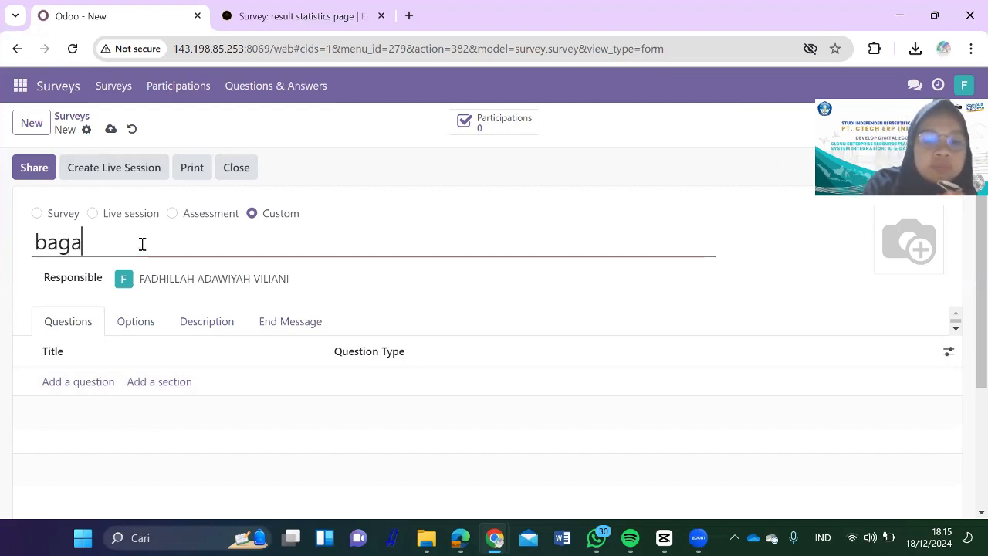
{"action": "key", "text": "BackSpace"}
{"action": "key", "text": "BackSpace"}
{"action": "key", "text": "BackSpace"}
{"action": "key", "text": "BackSpace"}
{"action": "type", "text": "puask"}
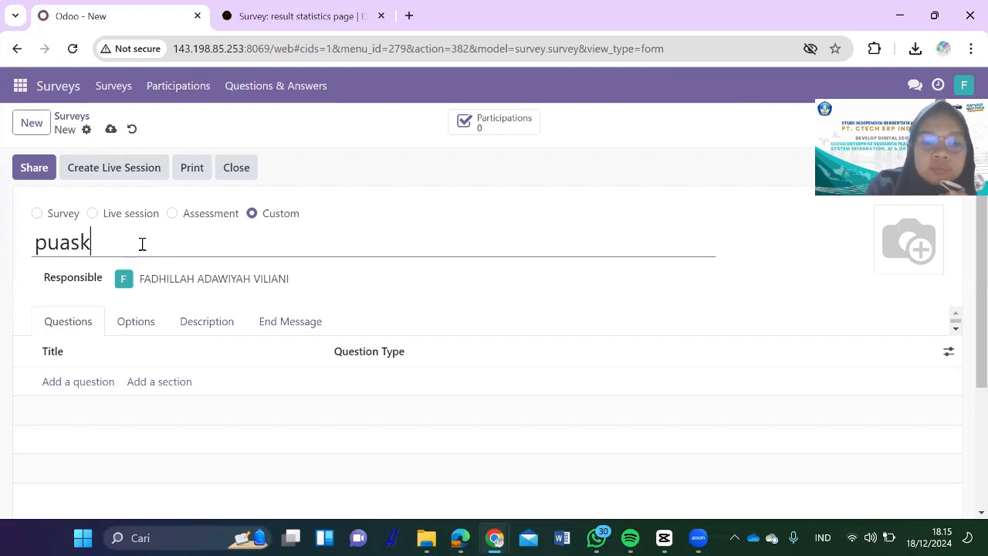
{"action": "type", "text": "a k"}
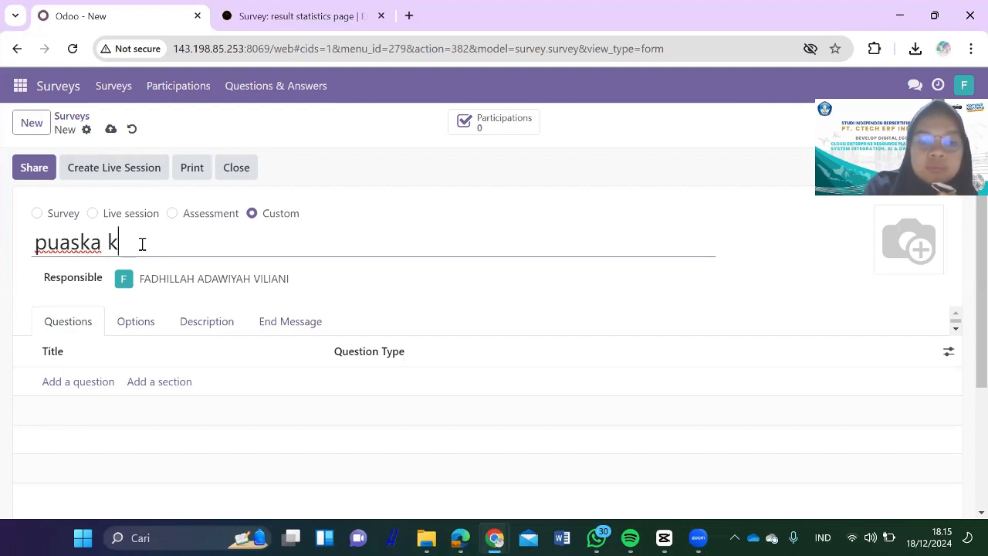
{"action": "type", "text": "alian"}
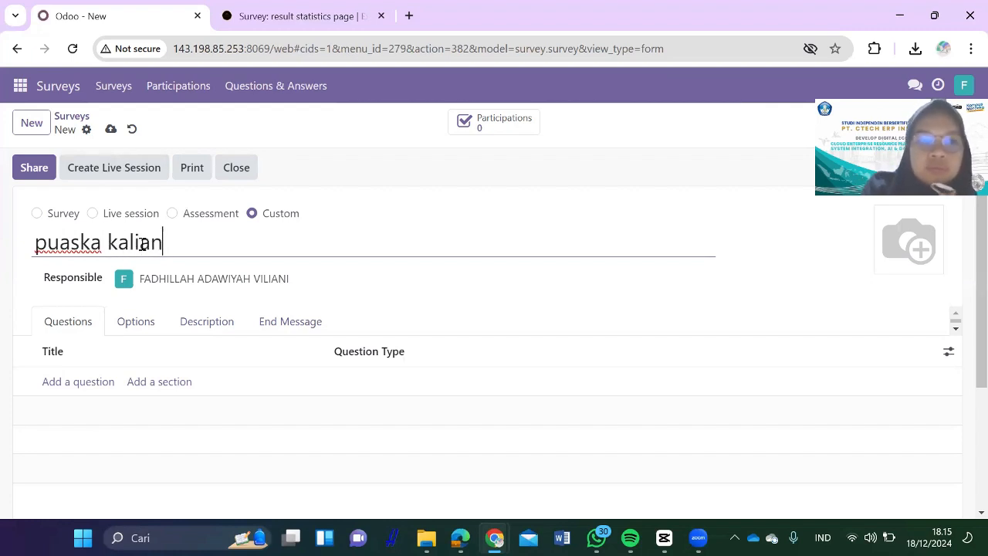
Step: Finish the title 'puaska kalian' and save the new survey
{"action": "left_click", "coordinate": [67, 388]}
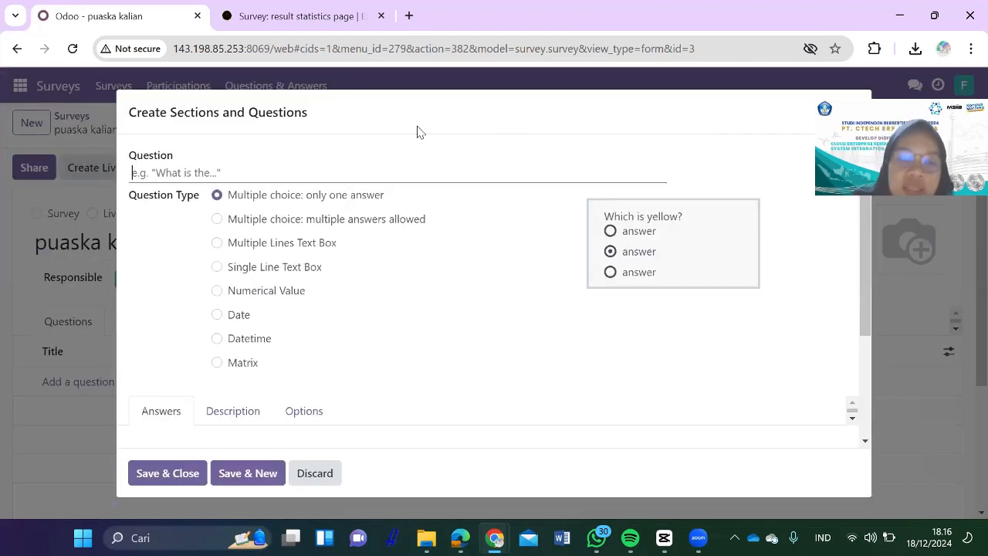
{"action": "scroll", "coordinate": [314, 342], "scroll_direction": "down", "scroll_amount": 2}
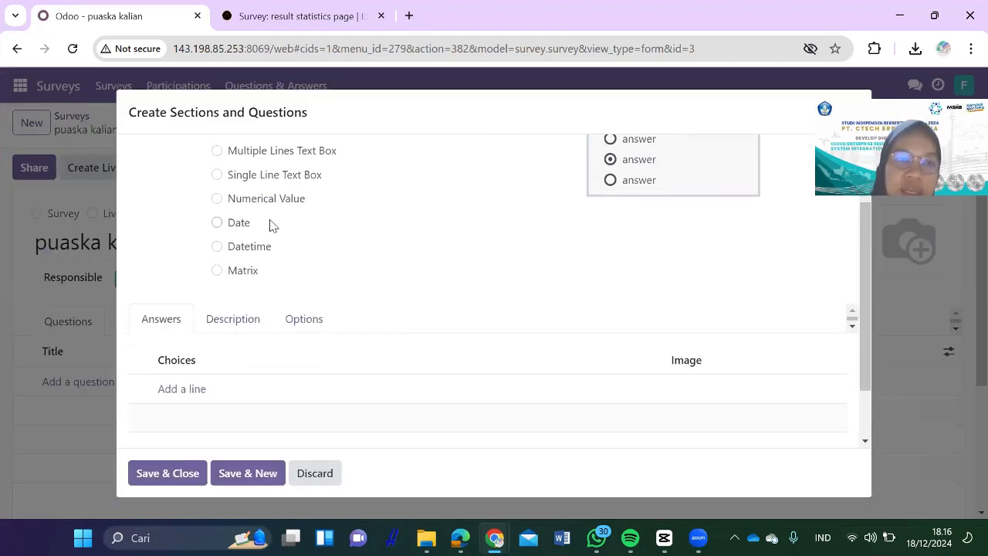
{"action": "scroll", "coordinate": [266, 224], "scroll_direction": "up", "scroll_amount": 1}
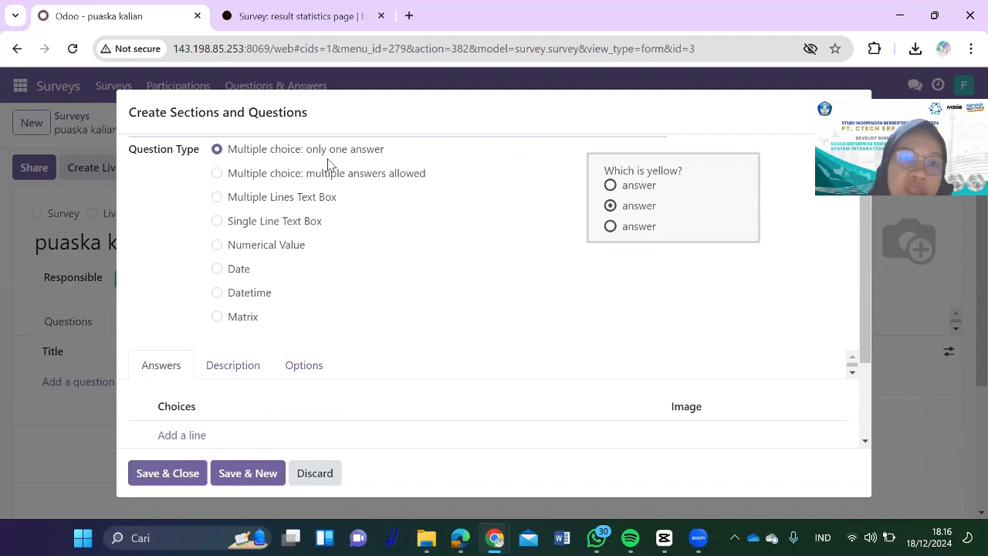
Step: Preview the question types, ending on single-answer multiple choice with its Answers list shown
{"action": "left_click", "coordinate": [365, 174]}
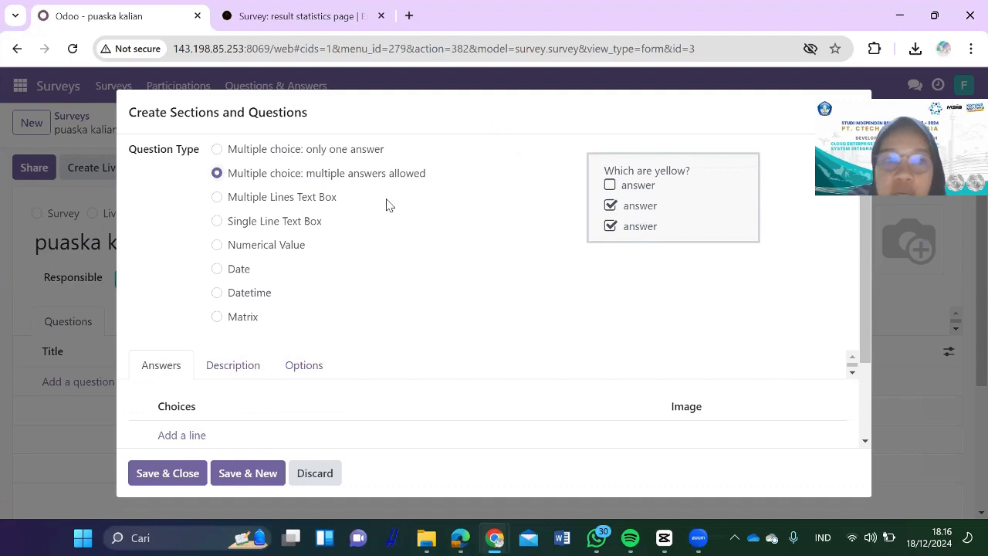
{"action": "left_click", "coordinate": [306, 197]}
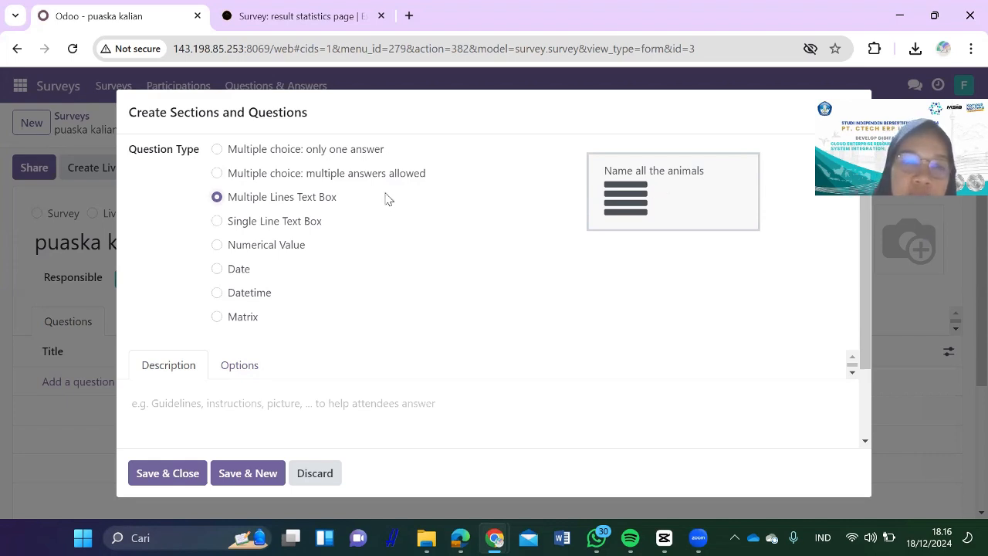
{"action": "left_click", "coordinate": [260, 221]}
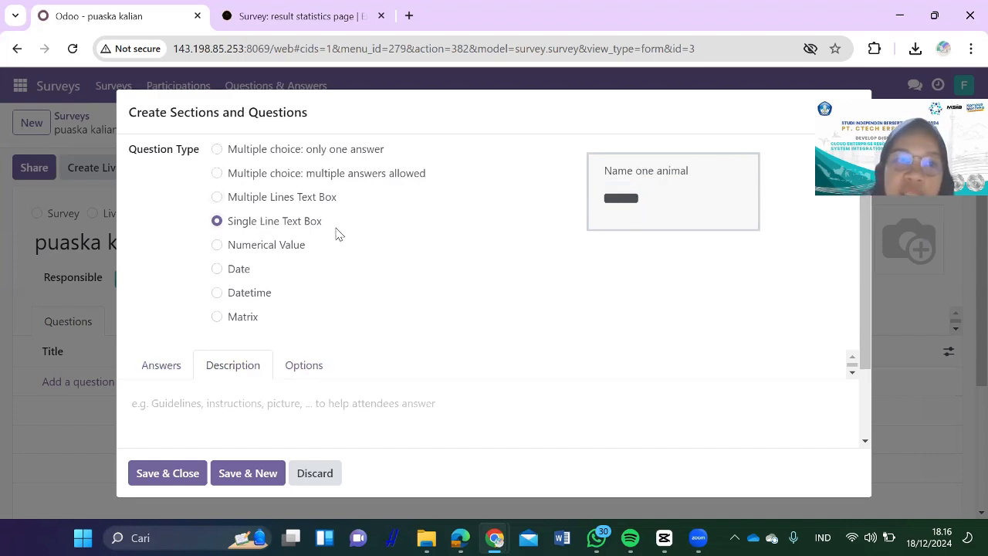
{"action": "left_click", "coordinate": [275, 245]}
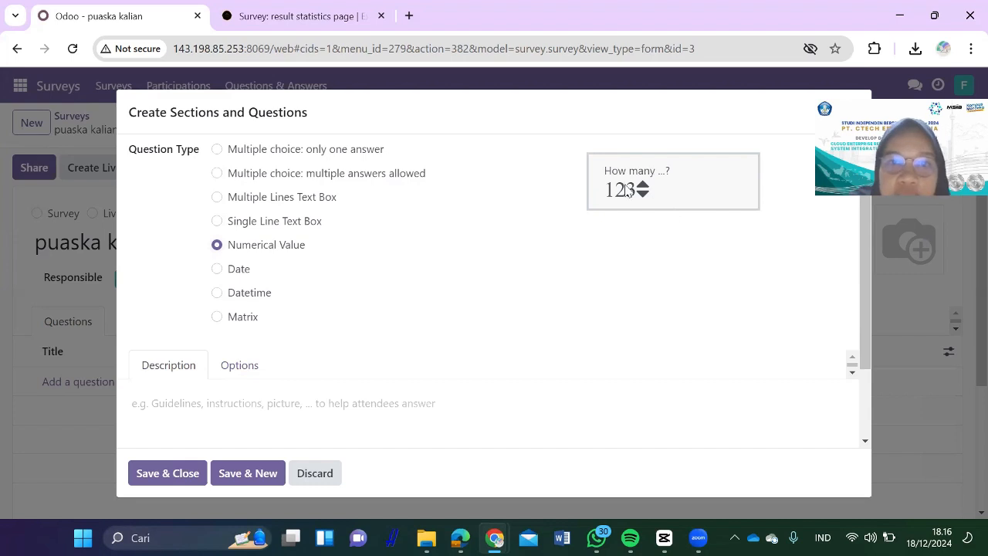
{"action": "left_click", "coordinate": [217, 269]}
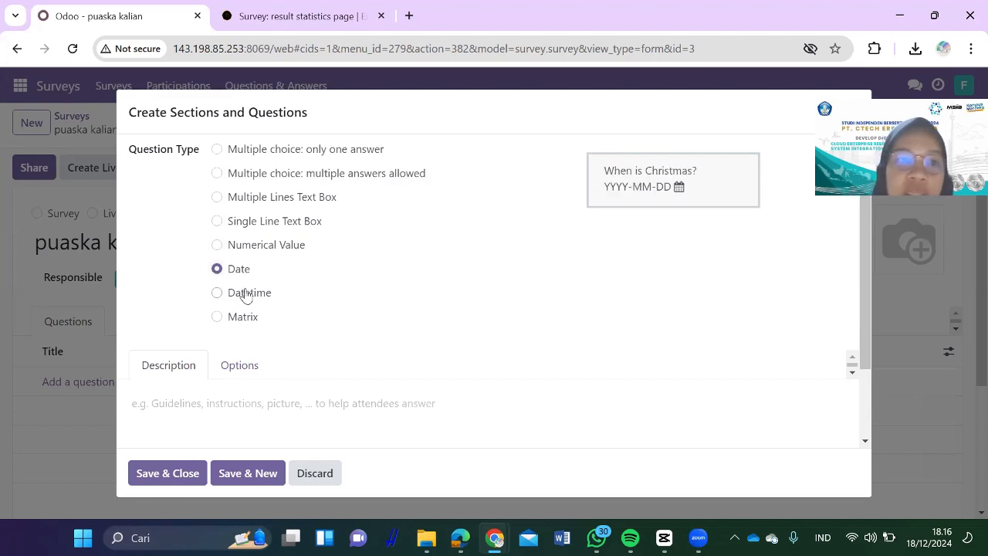
{"action": "left_click", "coordinate": [243, 294]}
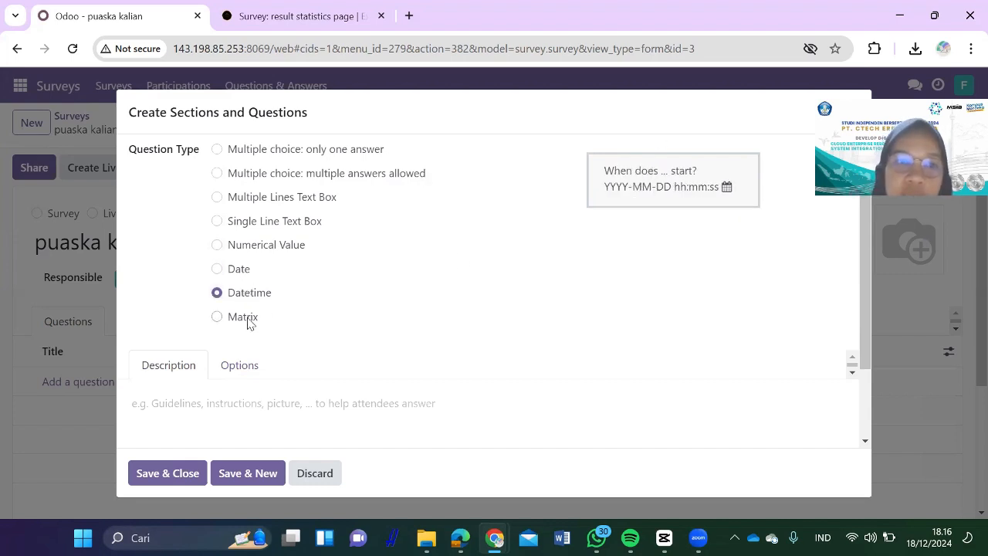
{"action": "left_click", "coordinate": [247, 320]}
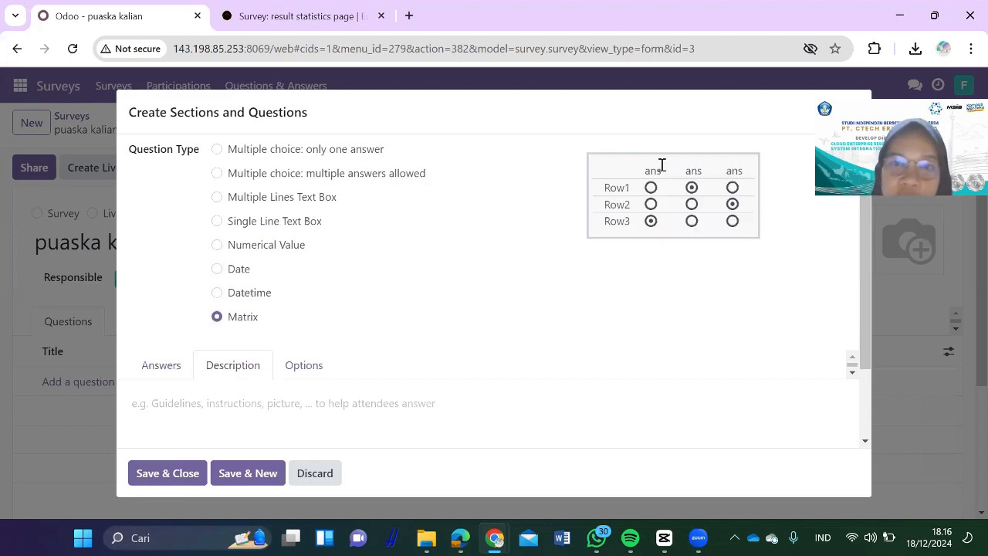
{"action": "left_click", "coordinate": [185, 376]}
{"action": "left_click", "coordinate": [264, 152]}
{"action": "scroll", "coordinate": [276, 360], "scroll_direction": "down", "scroll_amount": 2}
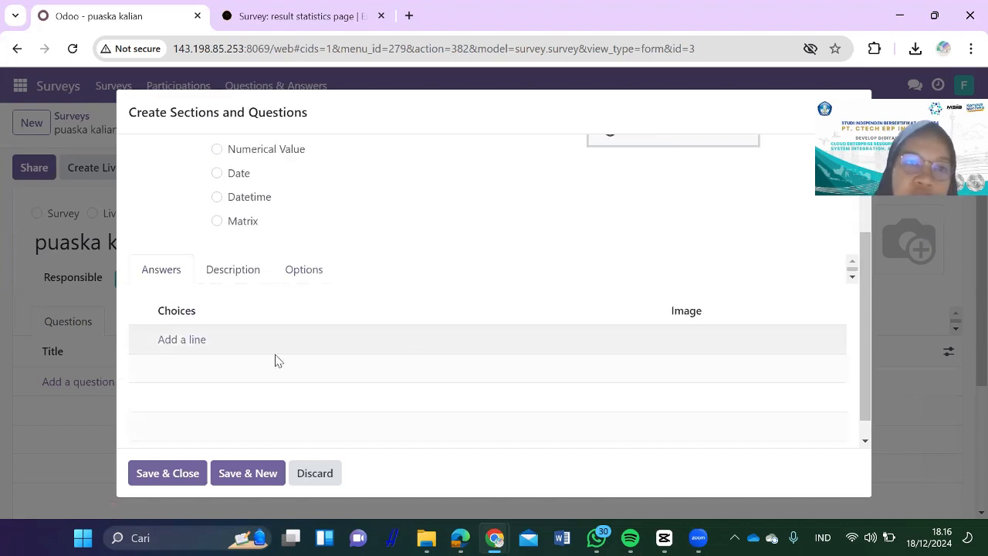
Step: Add the first answer choice 'terimakasih' to the question
{"action": "left_click", "coordinate": [193, 342]}
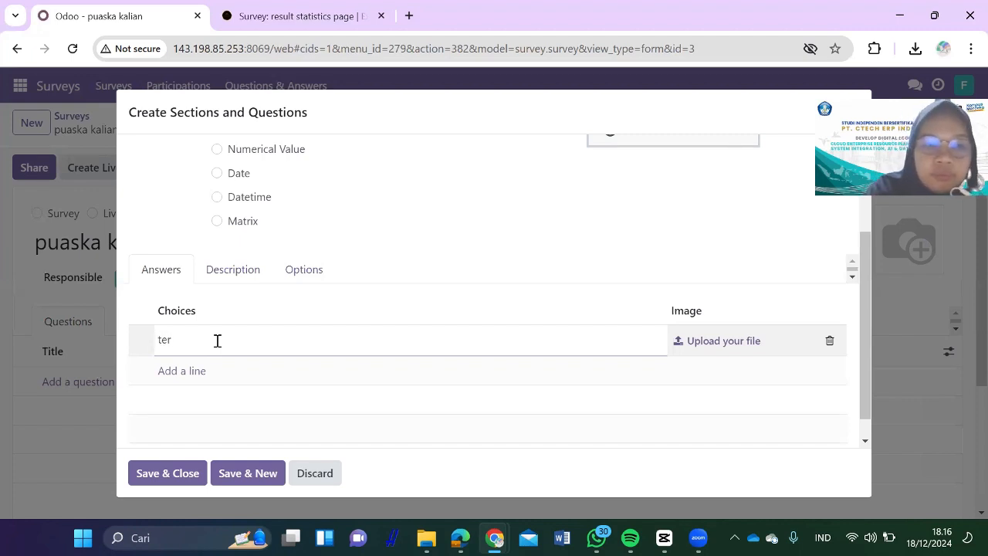
{"action": "type", "text": "terimakasih"}
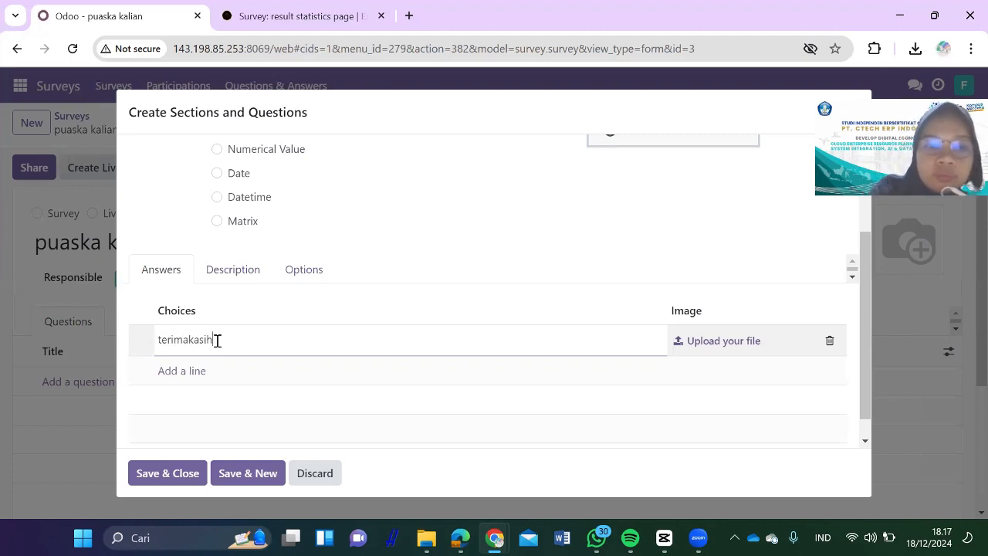
{"action": "left_click", "coordinate": [304, 275]}
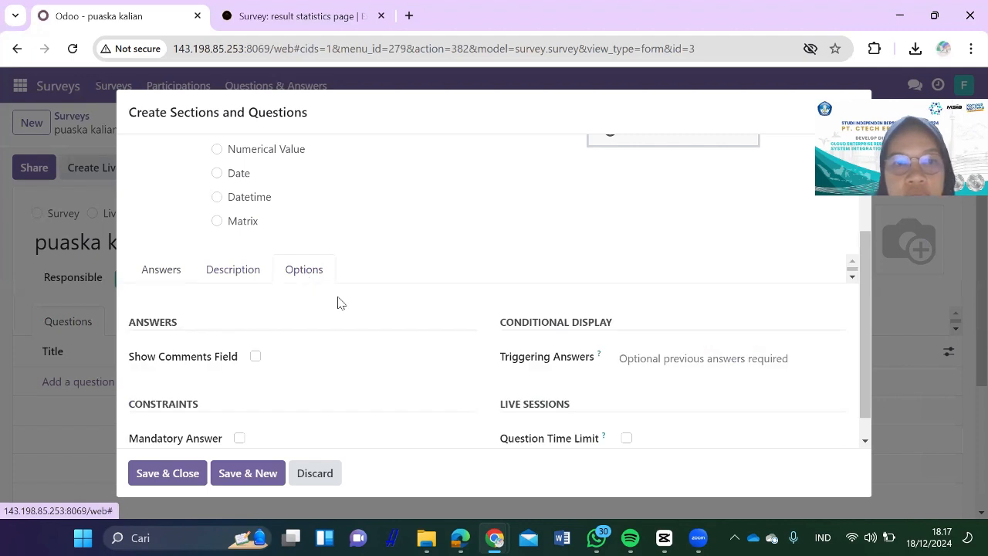
{"action": "left_click", "coordinate": [190, 280]}
{"action": "left_click", "coordinate": [171, 278]}
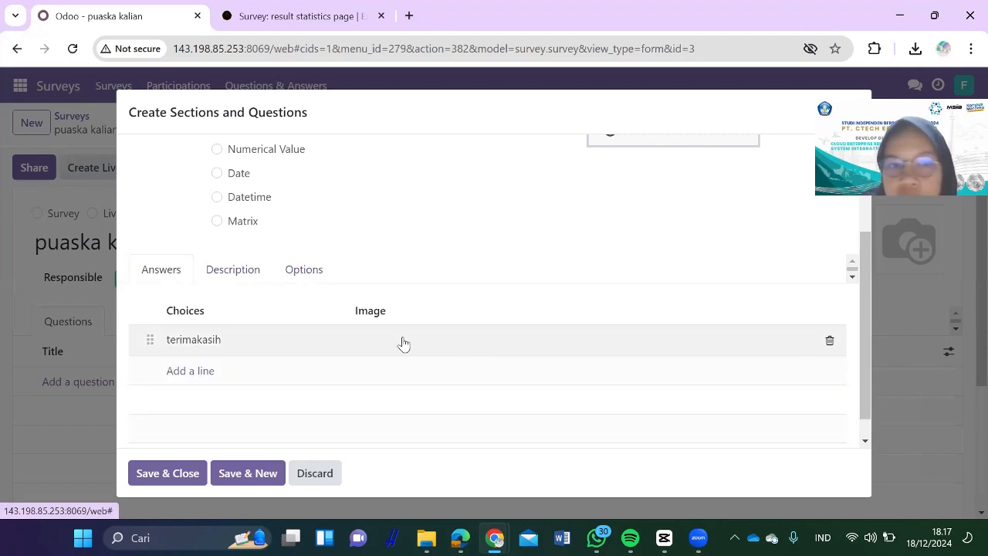
Step: Add the second choice 'puas' and review the Description and Options settings
{"action": "left_click", "coordinate": [191, 372]}
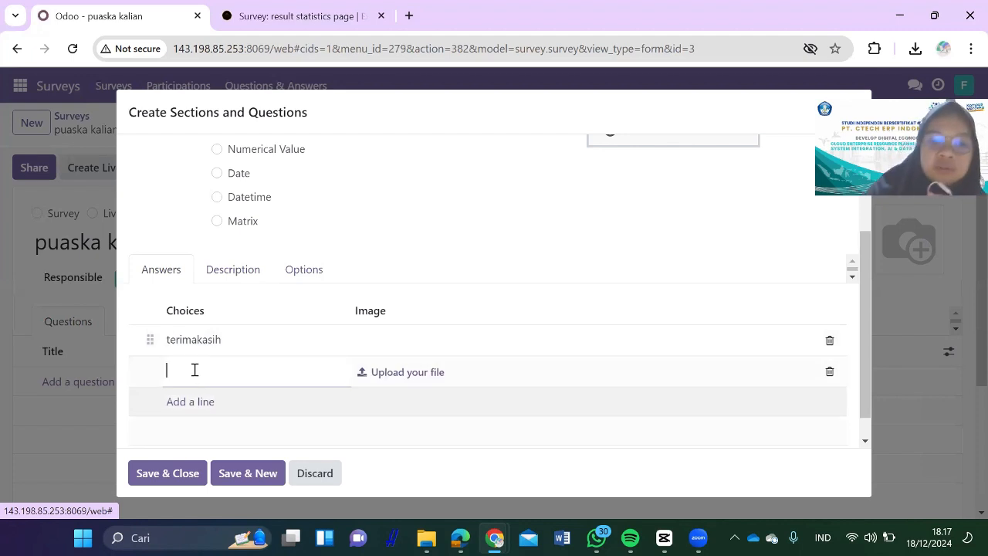
{"action": "type", "text": "puas"}
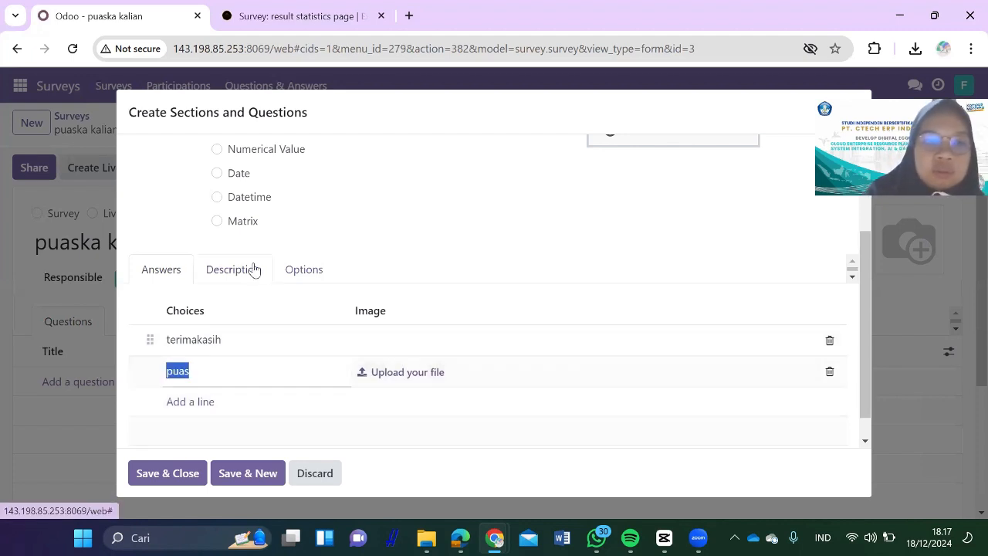
{"action": "left_click", "coordinate": [254, 269]}
{"action": "left_click", "coordinate": [306, 271]}
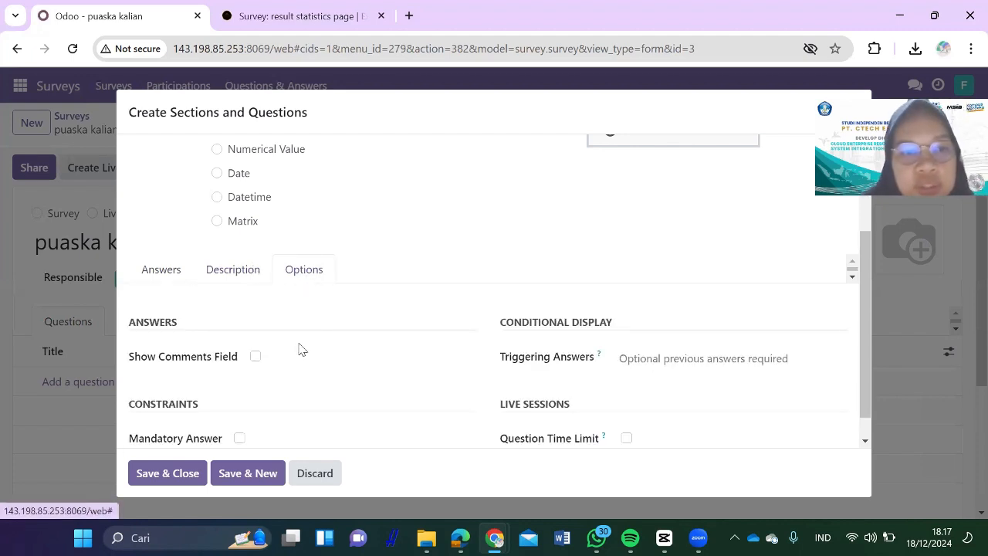
{"action": "scroll", "coordinate": [301, 348], "scroll_direction": "down", "scroll_amount": 1}
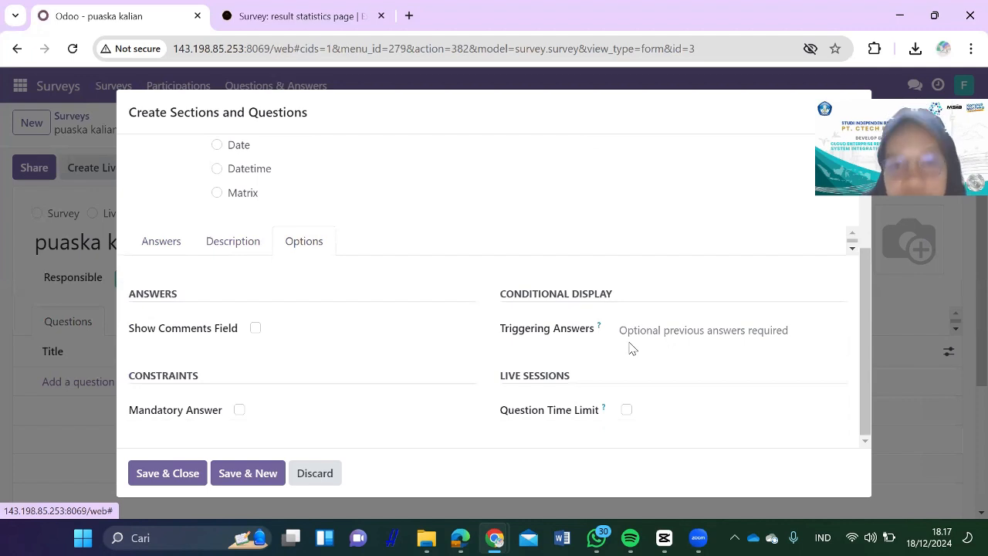
{"action": "left_click_drag", "start_coordinate": [629, 347], "coordinate": [622, 415]}
{"action": "left_click", "coordinate": [670, 421]}
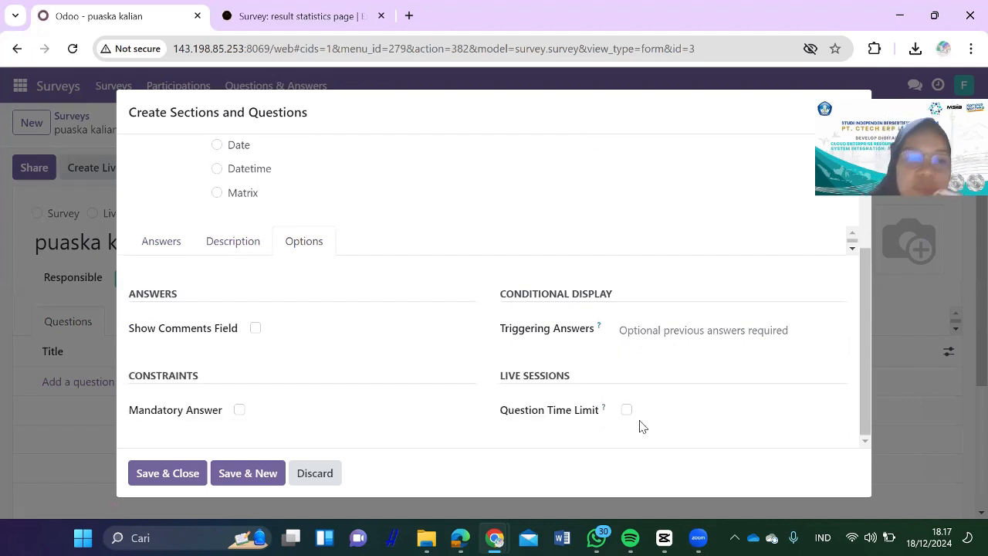
Step: Discard the unfinished question, archive the puaska kalian survey, and delete it permanently
{"action": "left_click", "coordinate": [322, 474]}
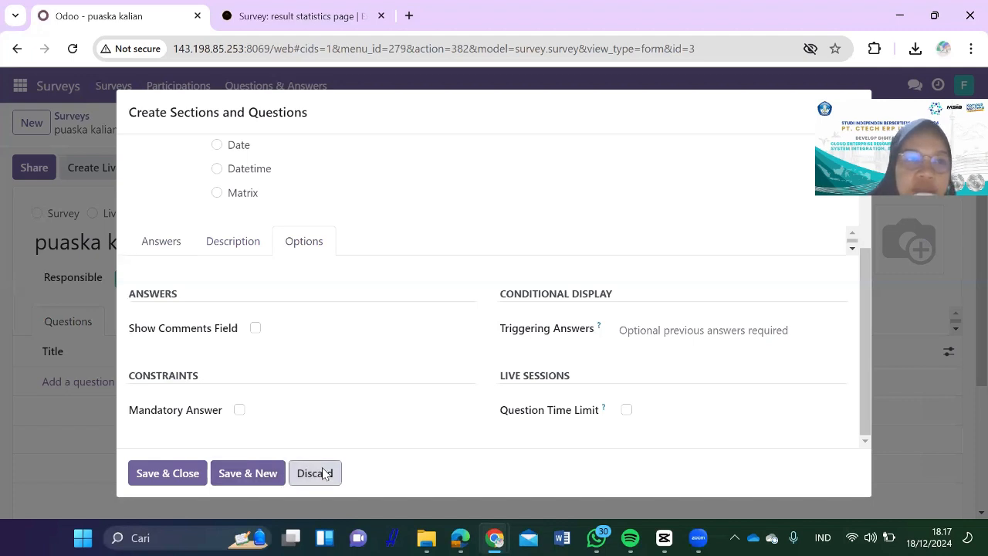
{"action": "left_click", "coordinate": [236, 168]}
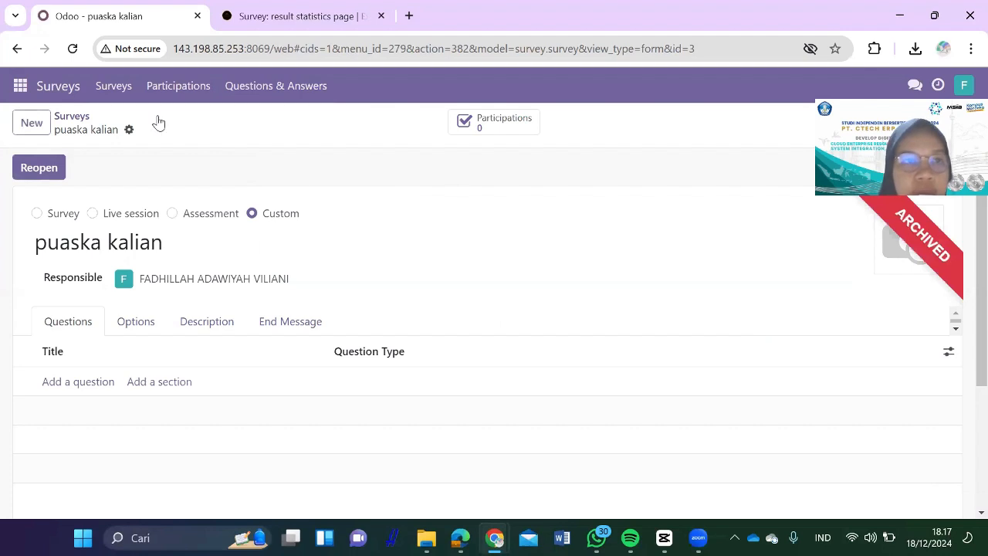
{"action": "left_click", "coordinate": [129, 130]}
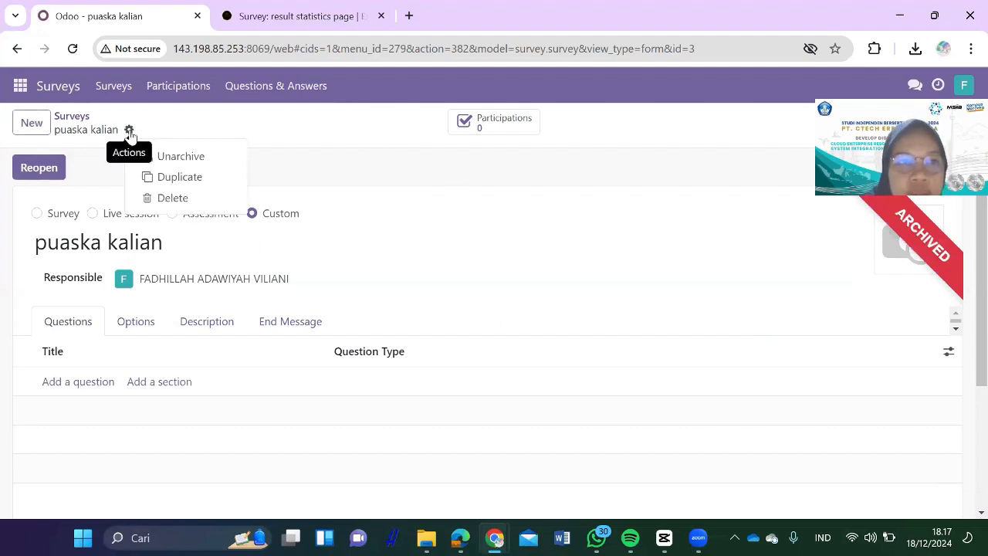
{"action": "left_click", "coordinate": [177, 197]}
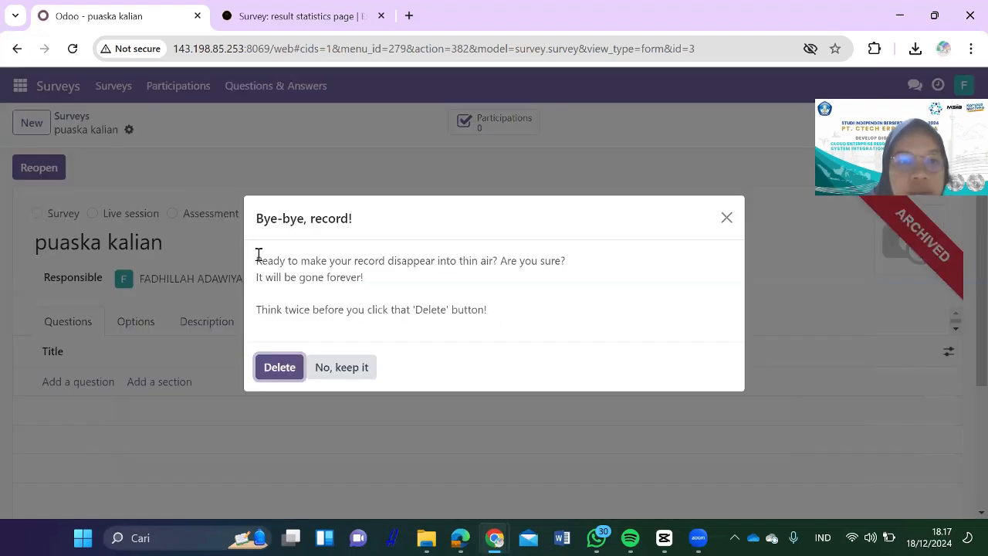
{"action": "left_click", "coordinate": [274, 367]}
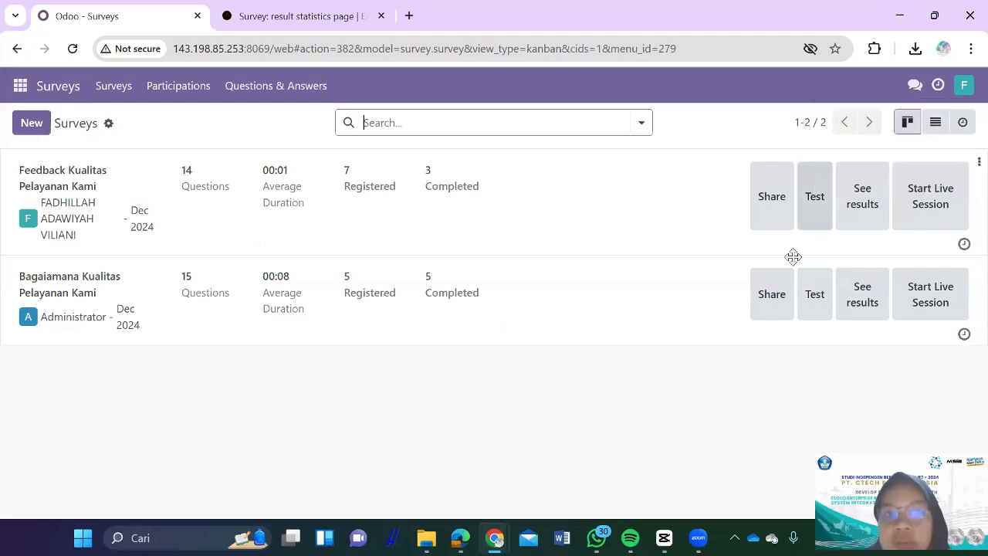
Step: Open Feedback Kualitas Pelayanan Kami, browse its questions, and inspect the VIP exclusivity question's answers
{"action": "double_click", "coordinate": [73, 176]}
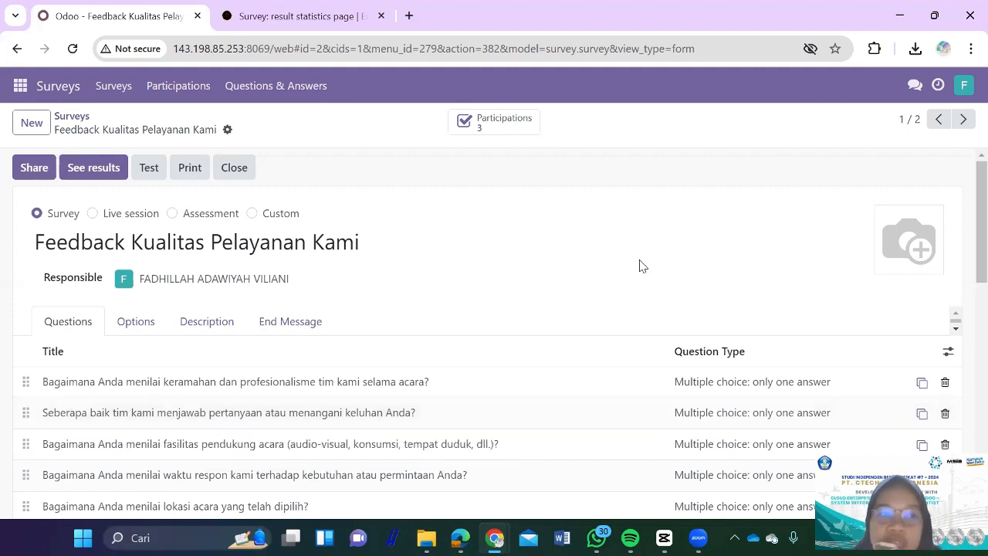
{"action": "scroll", "coordinate": [639, 266], "scroll_direction": "down", "scroll_amount": 1}
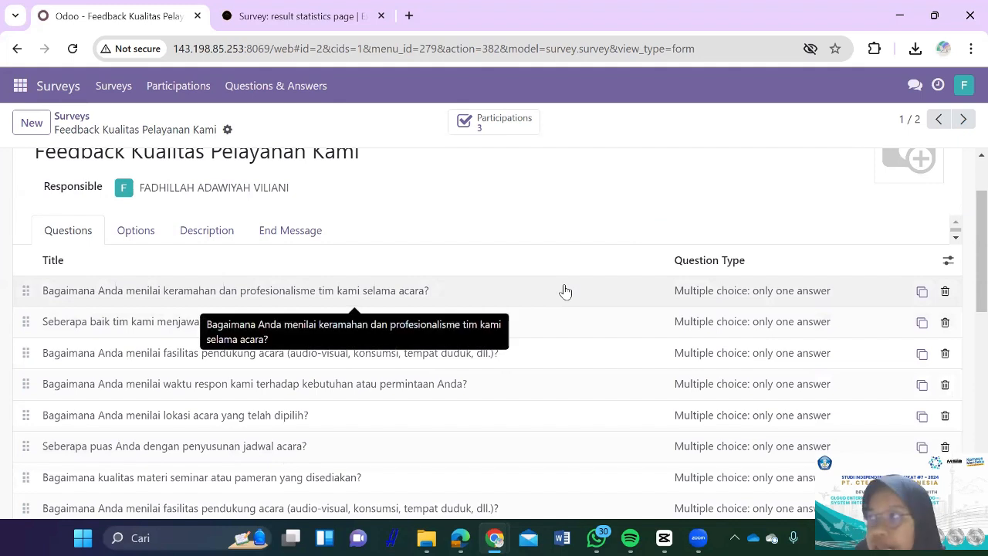
{"action": "scroll", "coordinate": [414, 309], "scroll_direction": "down", "scroll_amount": 1}
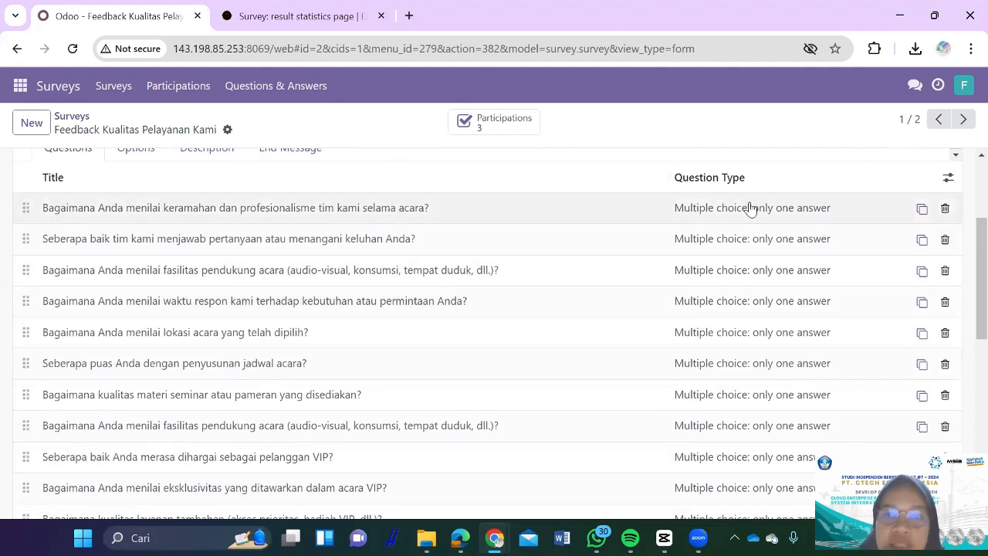
{"action": "scroll", "coordinate": [521, 432], "scroll_direction": "down", "scroll_amount": 2}
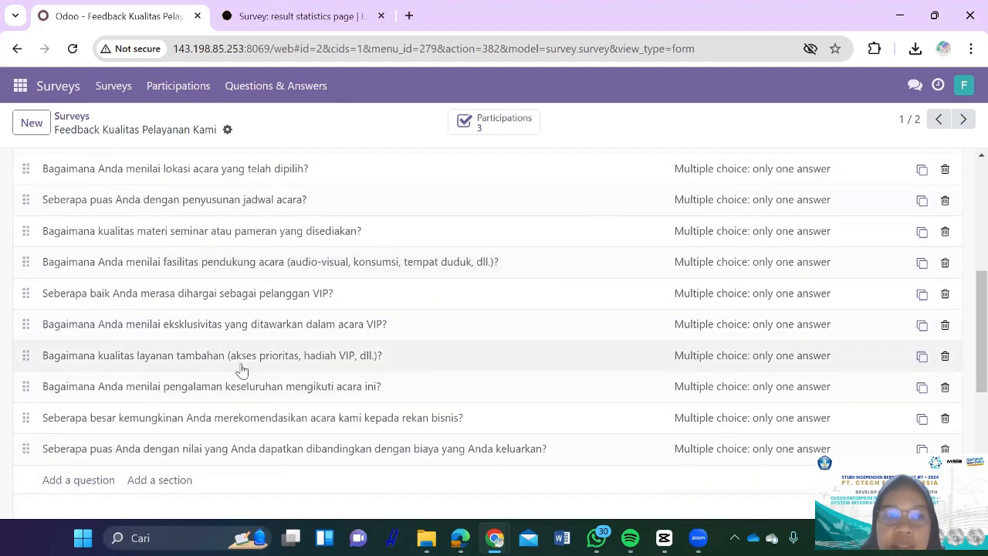
{"action": "double_click", "coordinate": [241, 330]}
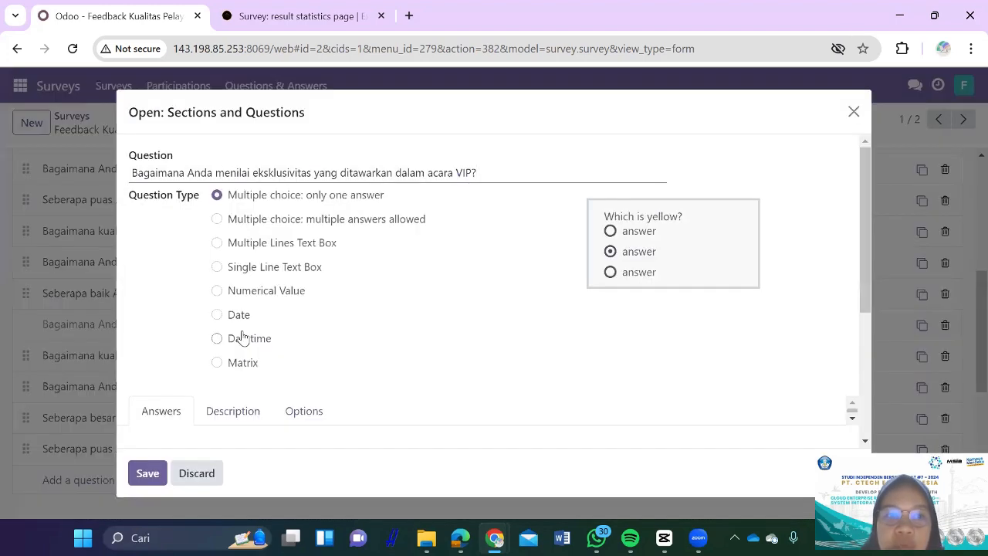
{"action": "scroll", "coordinate": [291, 377], "scroll_direction": "down", "scroll_amount": 3}
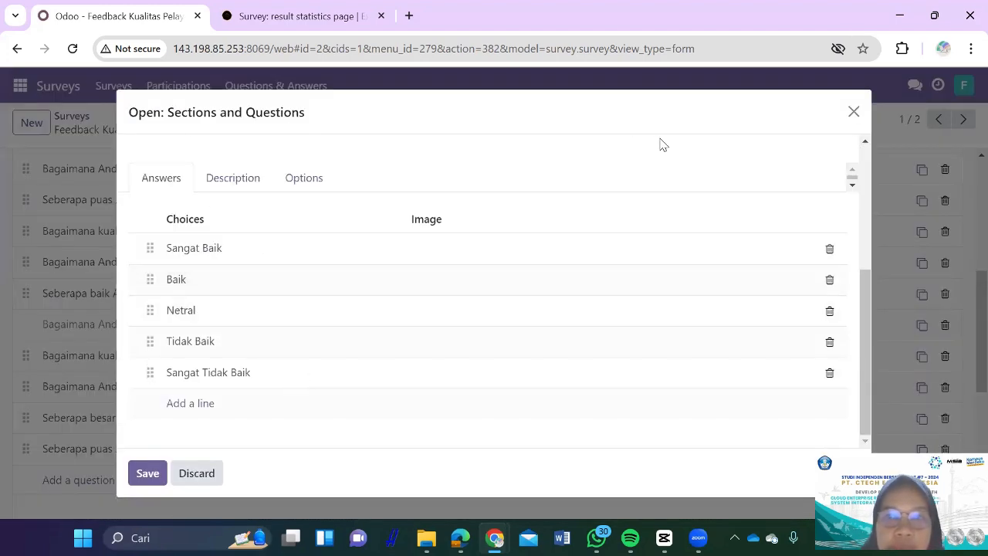
{"action": "left_click", "coordinate": [853, 114]}
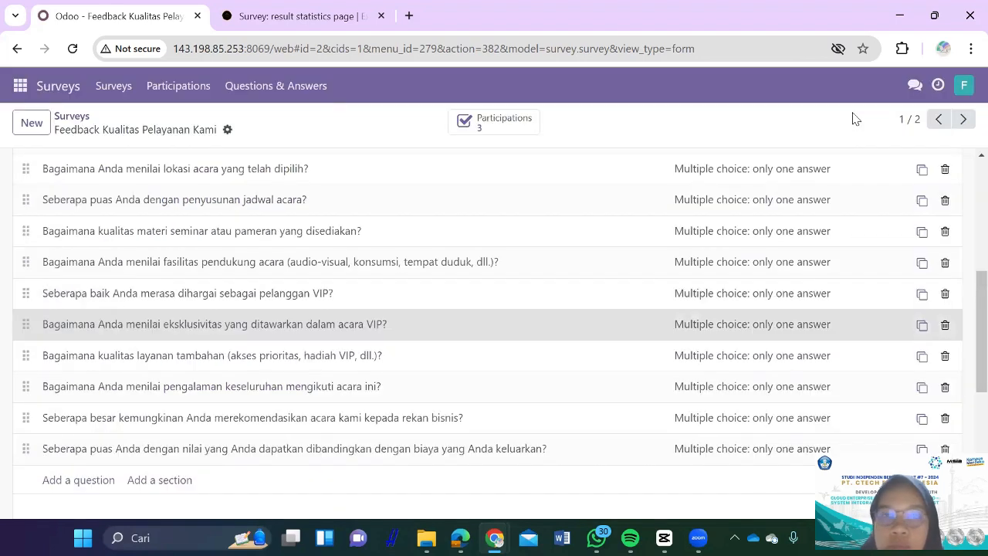
{"action": "scroll", "coordinate": [661, 302], "scroll_direction": "up", "scroll_amount": 5}
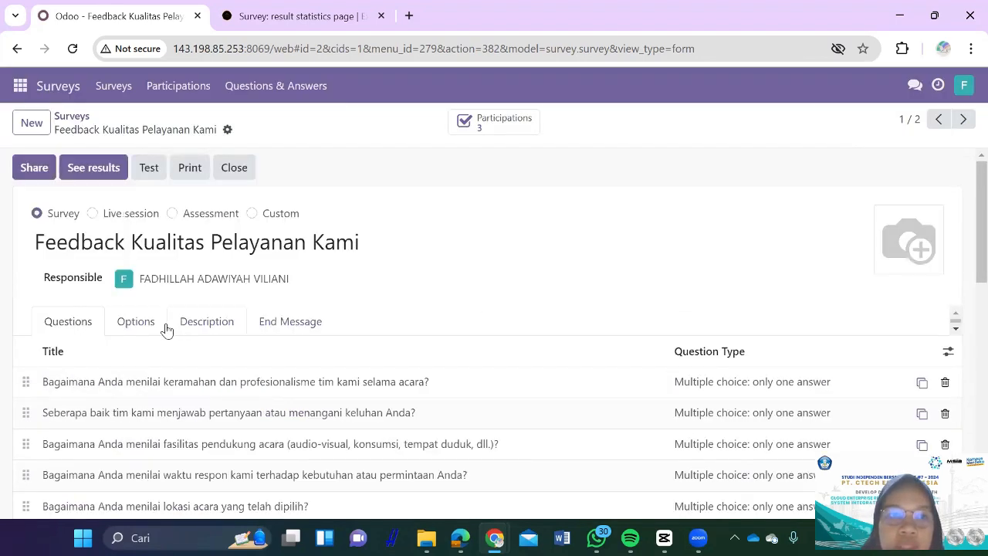
Step: Enable Allow Roaming in the survey's Options, leaving the access mode unchanged
{"action": "left_click", "coordinate": [123, 338]}
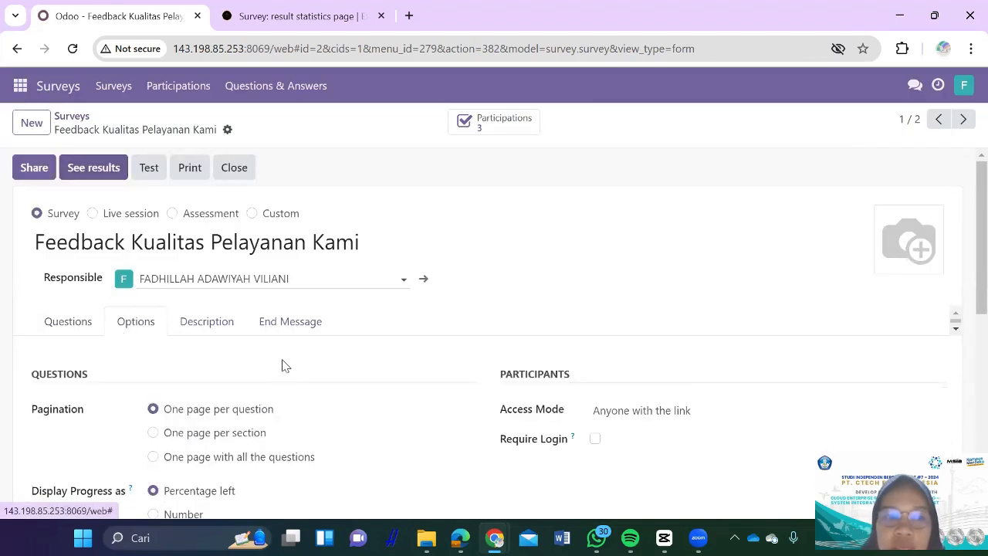
{"action": "scroll", "coordinate": [282, 364], "scroll_direction": "down", "scroll_amount": 1}
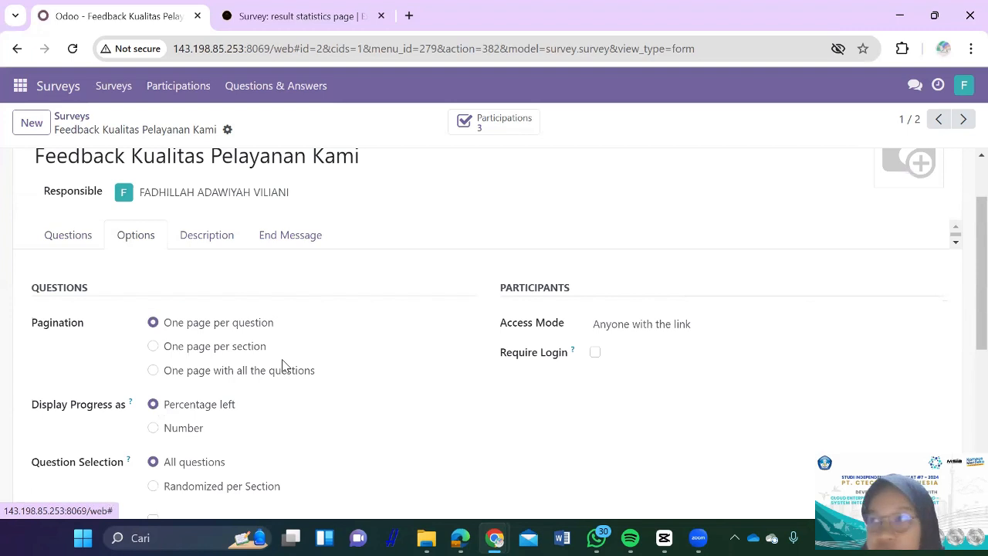
{"action": "scroll", "coordinate": [283, 365], "scroll_direction": "down", "scroll_amount": 1}
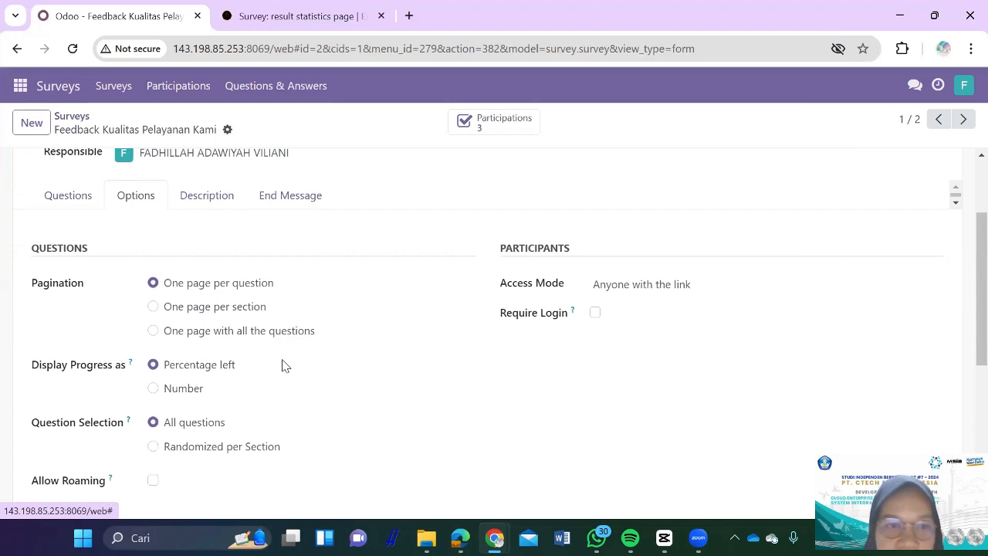
{"action": "scroll", "coordinate": [282, 364], "scroll_direction": "down", "scroll_amount": 1}
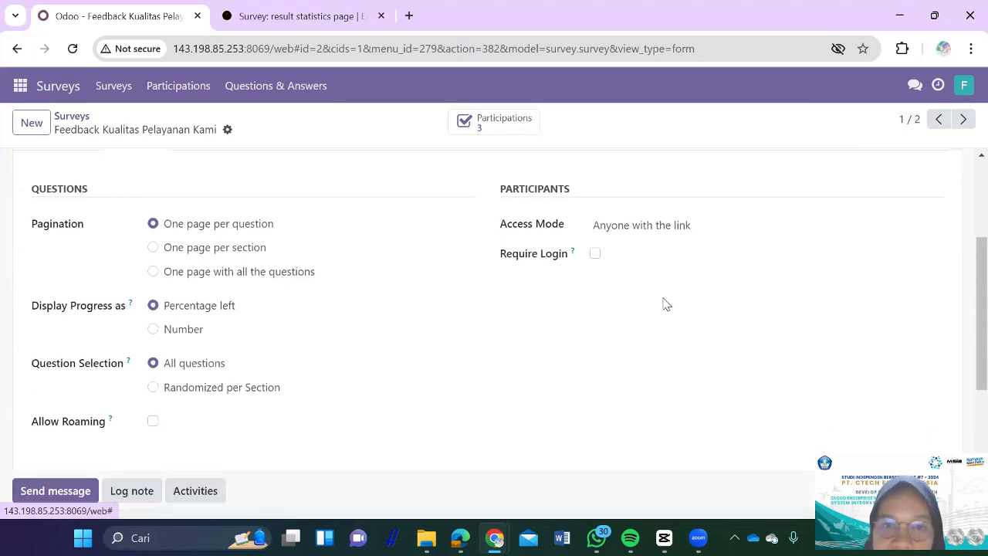
{"action": "left_click", "coordinate": [659, 227]}
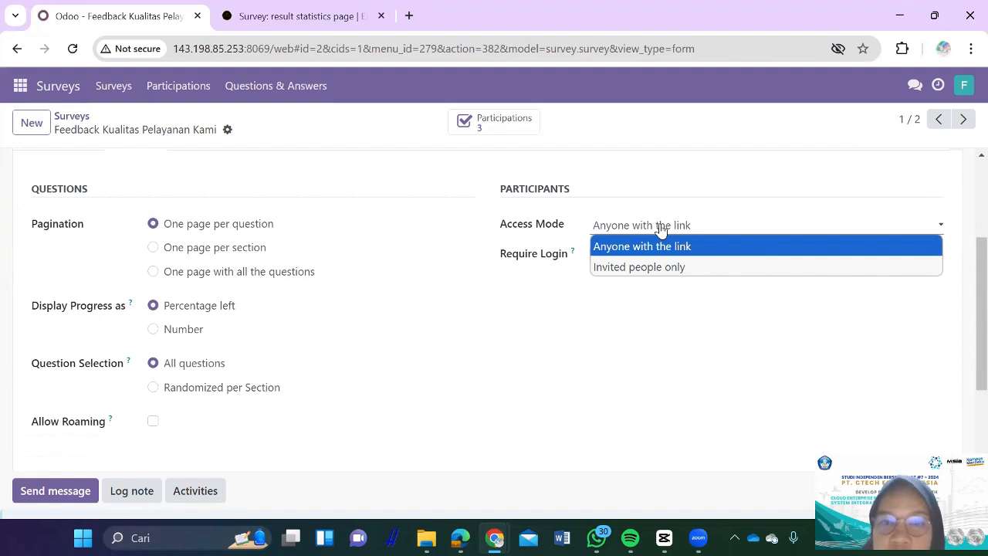
{"action": "left_click", "coordinate": [337, 398]}
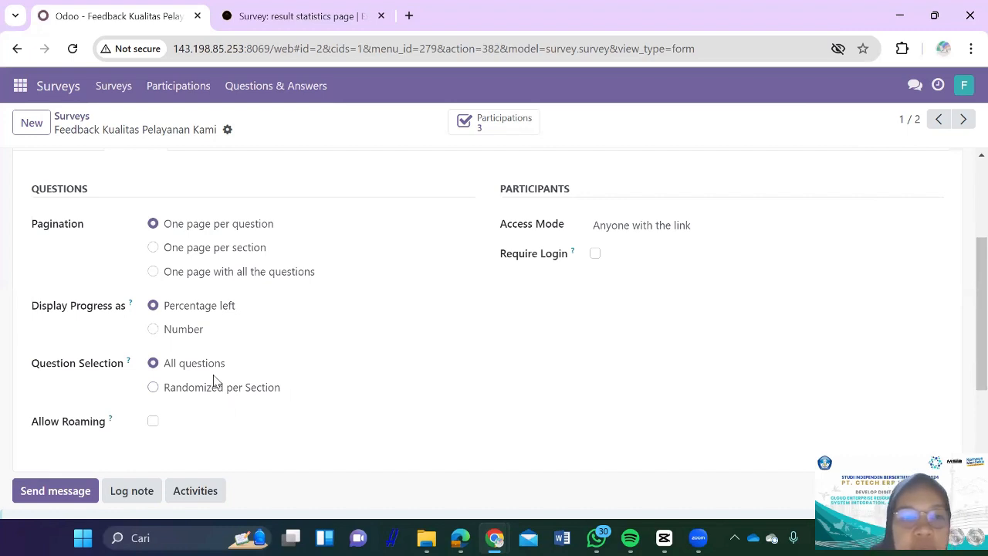
{"action": "left_click", "coordinate": [154, 427]}
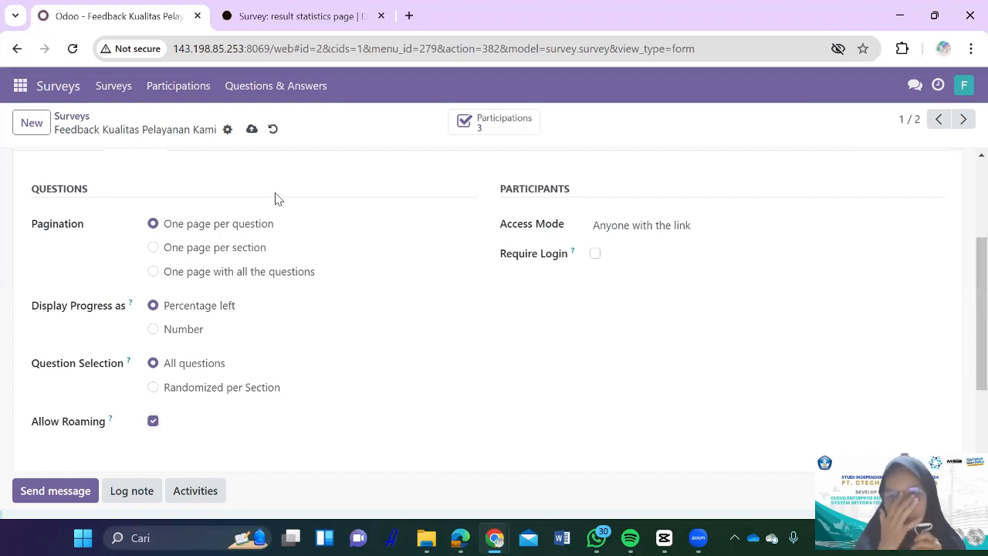
{"action": "scroll", "coordinate": [285, 231], "scroll_direction": "up", "scroll_amount": 3}
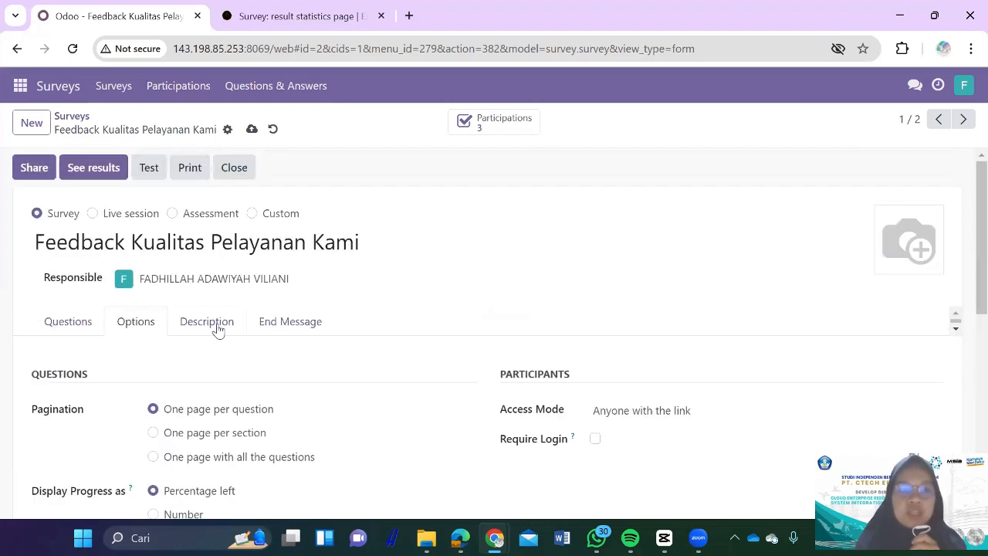
Step: Review the survey's description and end message, then start a test run
{"action": "left_click", "coordinate": [216, 324]}
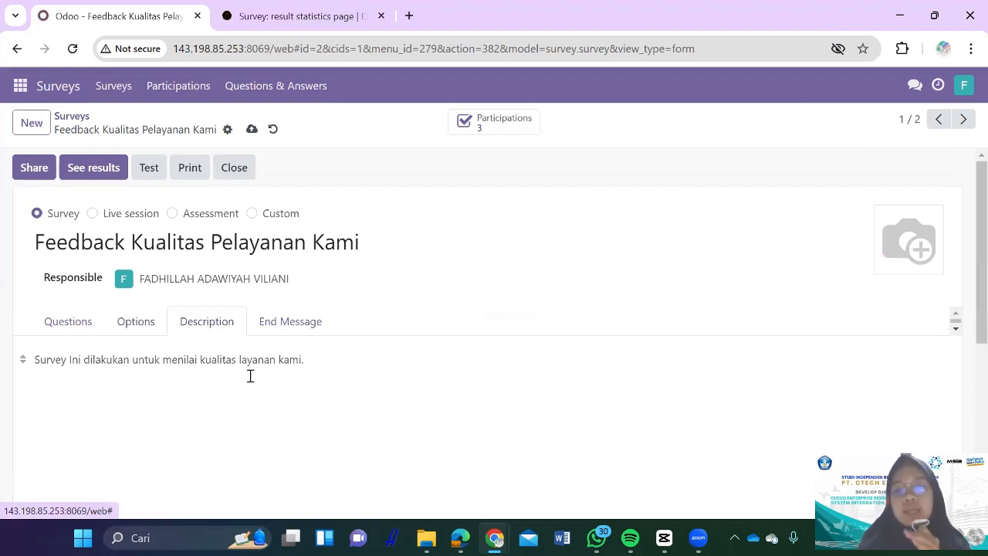
{"action": "left_click", "coordinate": [309, 332]}
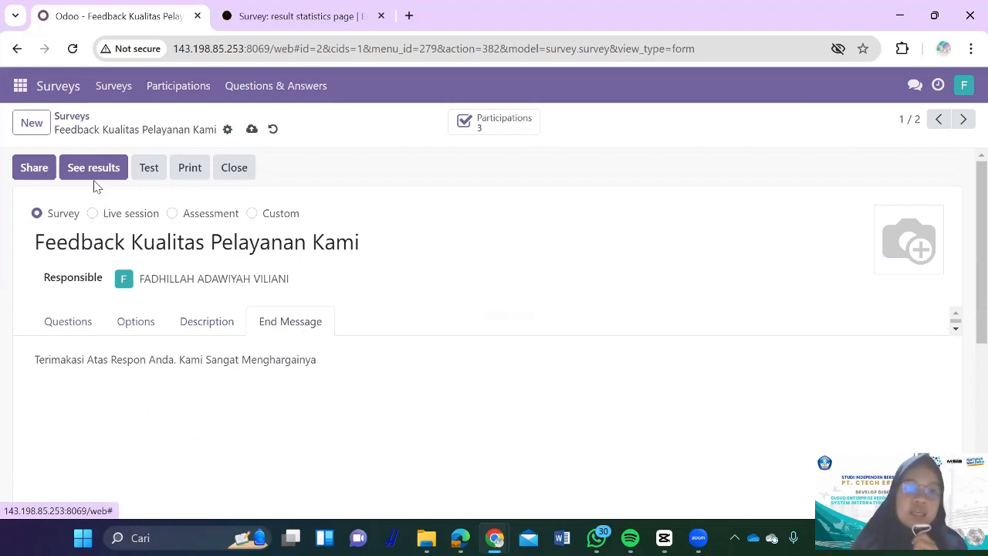
{"action": "left_click", "coordinate": [143, 175]}
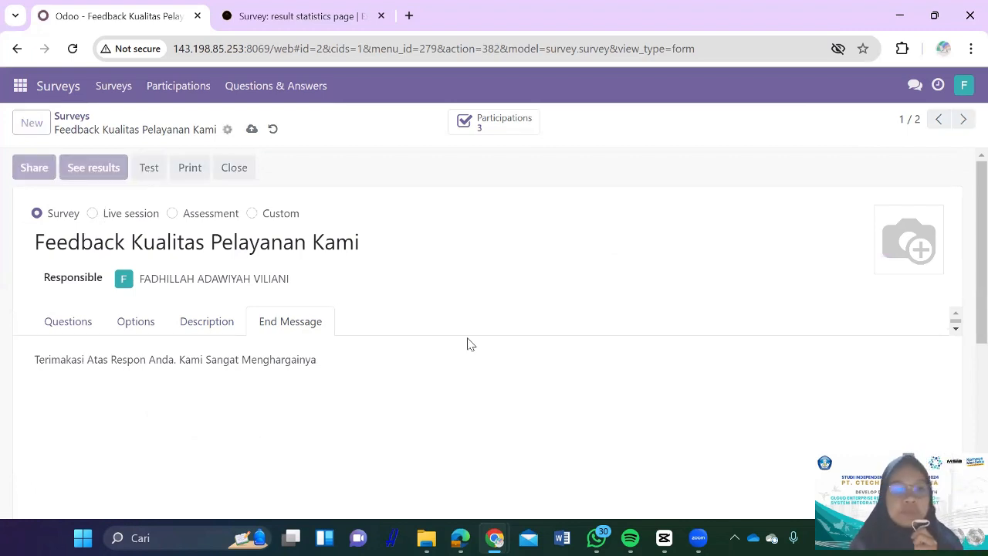
Step: Go back to the survey form and switch to the Website app
{"action": "left_click", "coordinate": [59, 11]}
{"action": "left_click", "coordinate": [20, 85]}
{"action": "left_click", "coordinate": [37, 287]}
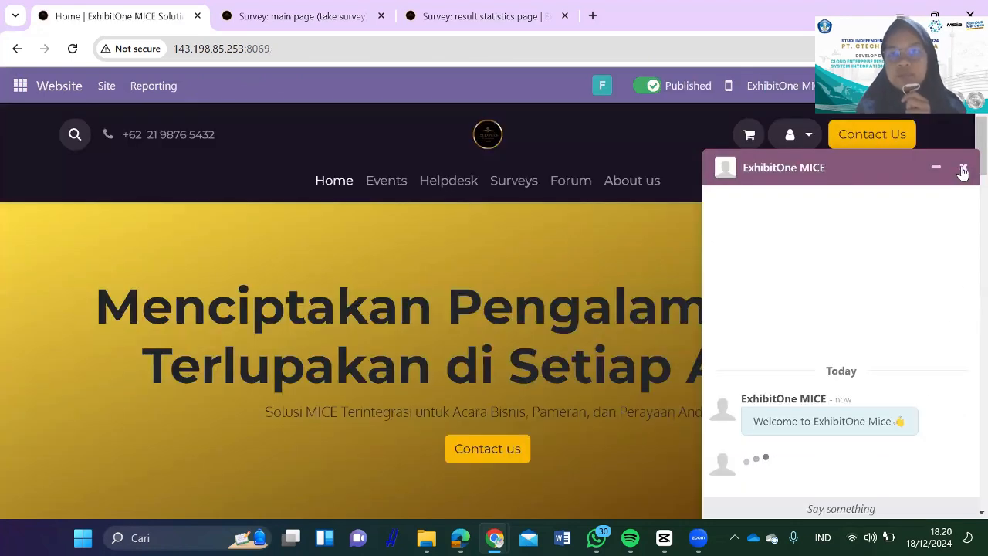
Step: Close the live chat and start the survey from the site's Surveys page
{"action": "left_click", "coordinate": [962, 166]}
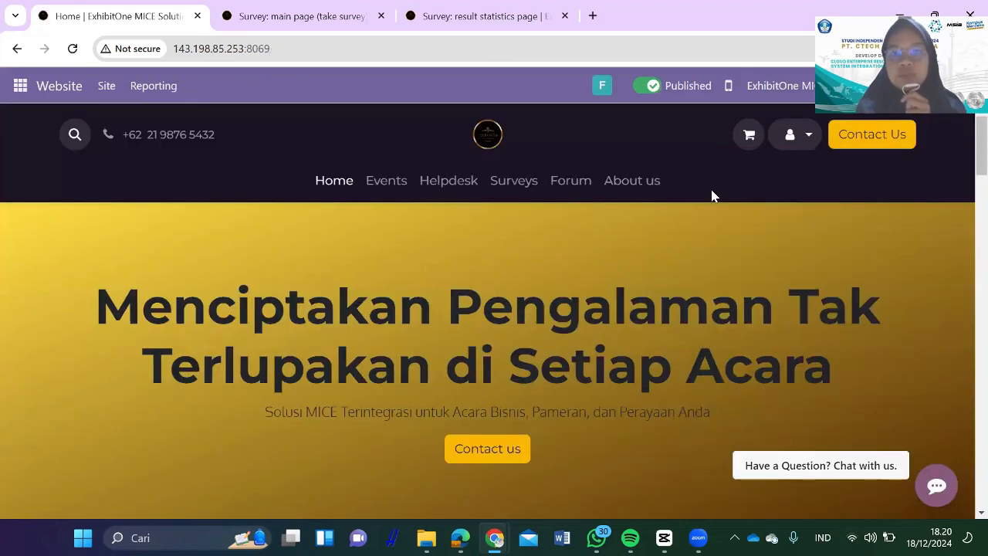
{"action": "left_click", "coordinate": [495, 180]}
{"action": "scroll", "coordinate": [320, 353], "scroll_direction": "down", "scroll_amount": 1}
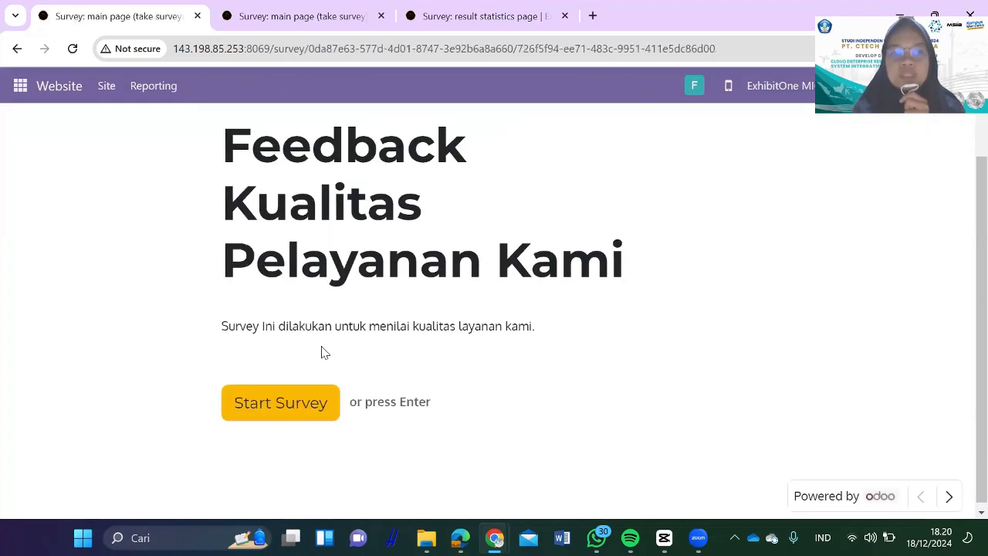
{"action": "left_click", "coordinate": [290, 409]}
Step: Answer the first seven questions with Sangat Baik, except Baik on the fourth and sixth
{"action": "left_click", "coordinate": [529, 315]}
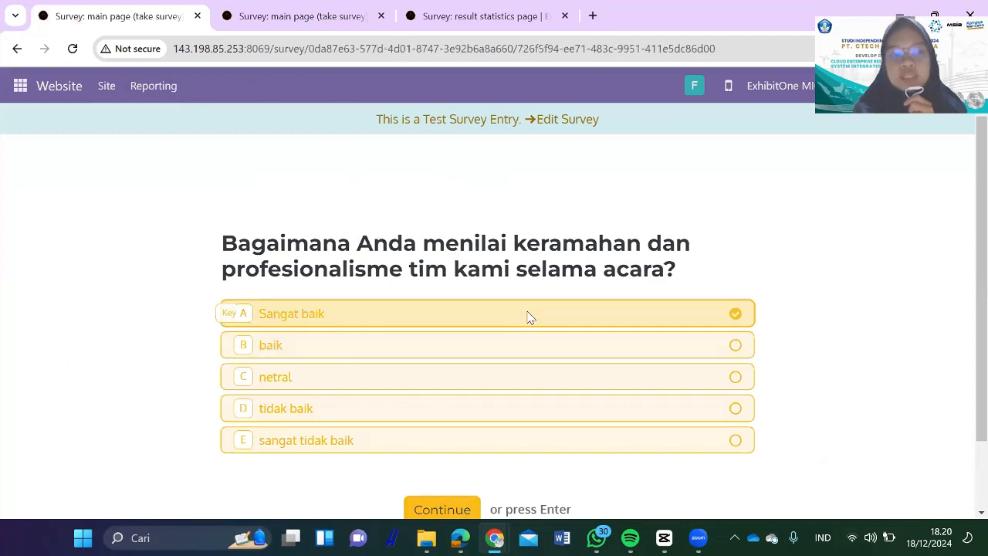
{"action": "left_click", "coordinate": [518, 324]}
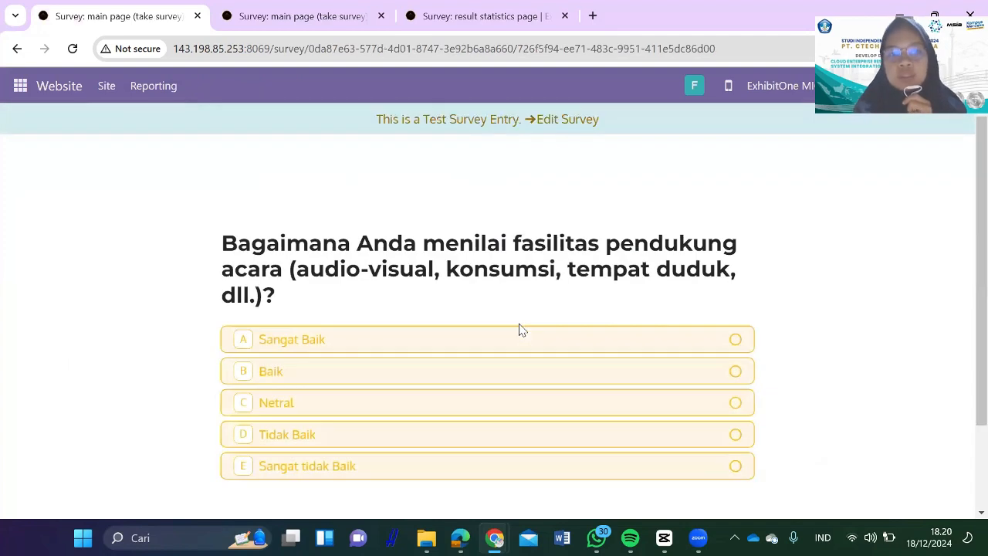
{"action": "left_click", "coordinate": [519, 333]}
{"action": "left_click", "coordinate": [539, 348]}
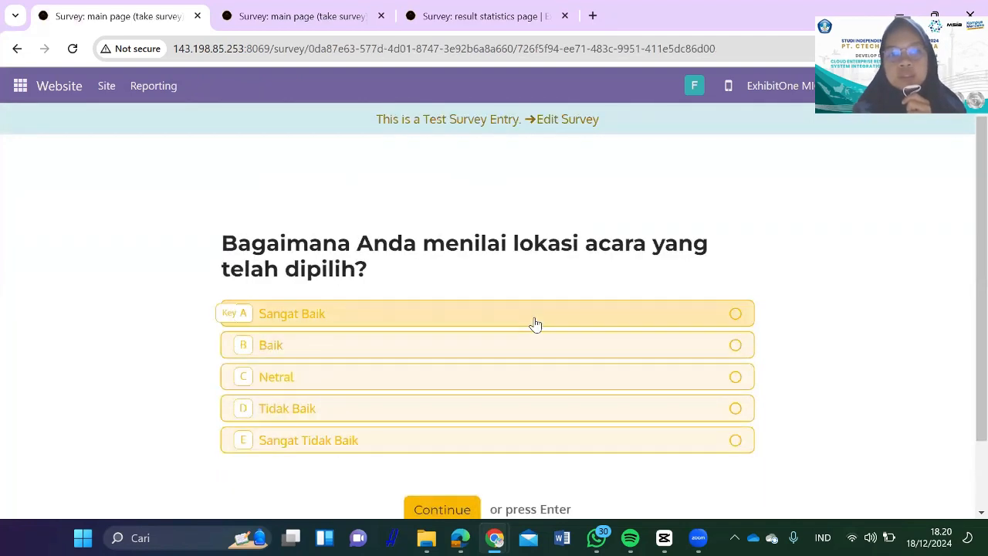
{"action": "left_click", "coordinate": [535, 324]}
{"action": "left_click", "coordinate": [543, 344]}
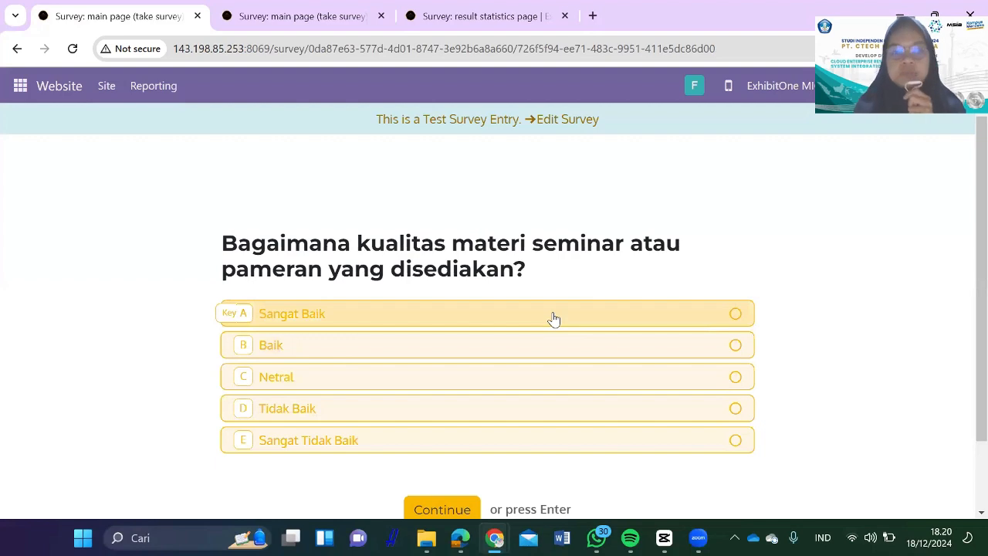
{"action": "left_click", "coordinate": [553, 318]}
Step: Rate the remaining questions (Baik for VIP appreciation and additional services, else Sangat Baik) and submit
{"action": "left_click", "coordinate": [584, 333]}
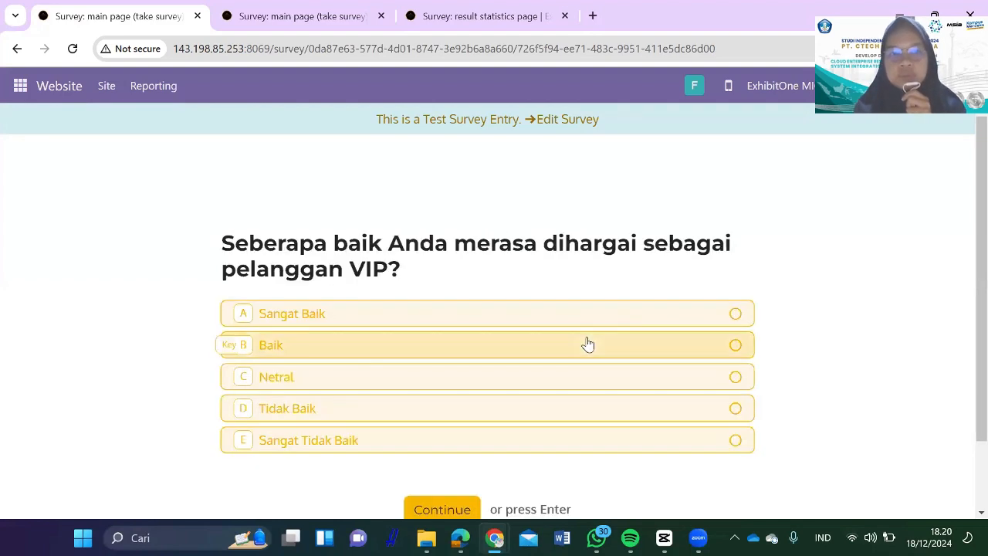
{"action": "left_click", "coordinate": [587, 345]}
{"action": "left_click", "coordinate": [584, 316]}
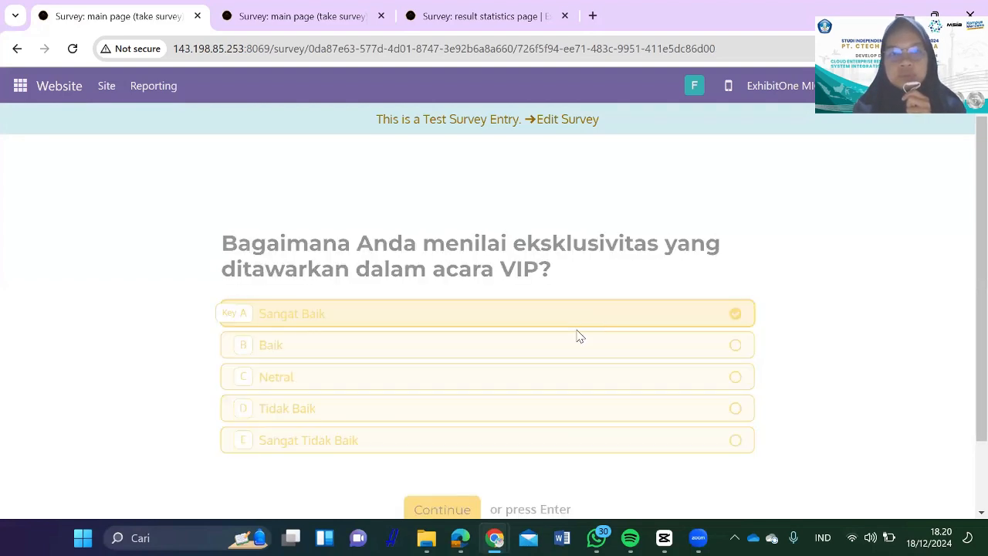
{"action": "left_click", "coordinate": [574, 337]}
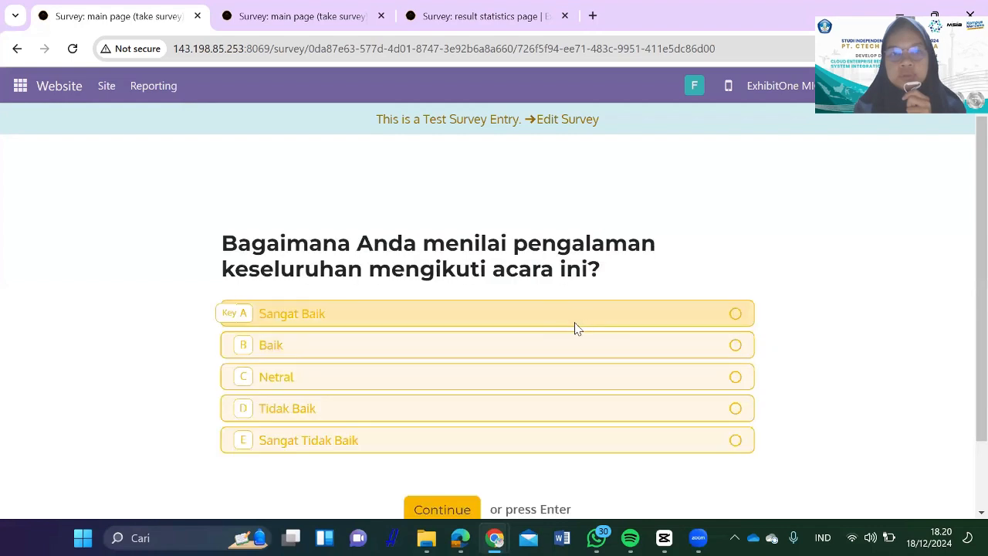
{"action": "left_click", "coordinate": [575, 329]}
{"action": "left_click", "coordinate": [568, 343]}
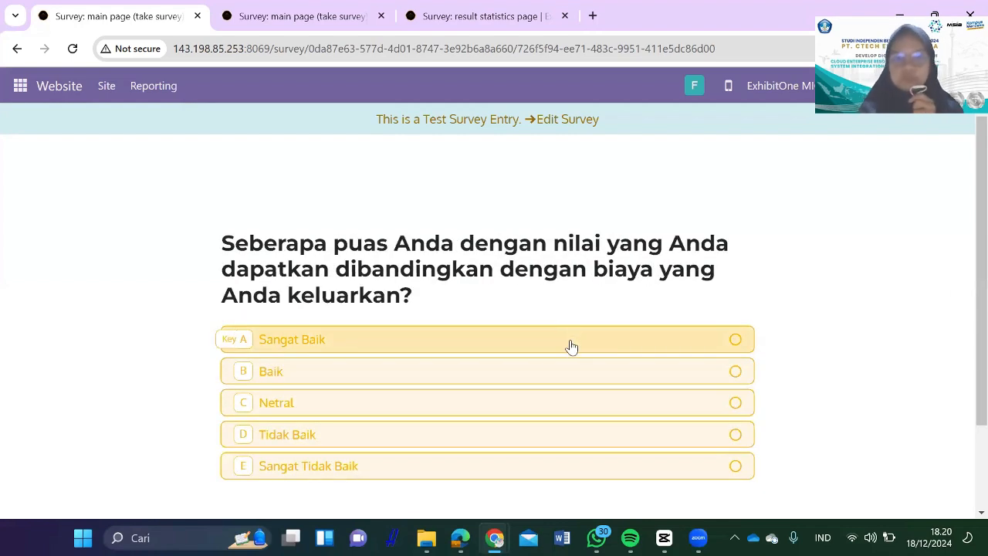
{"action": "left_click", "coordinate": [571, 346]}
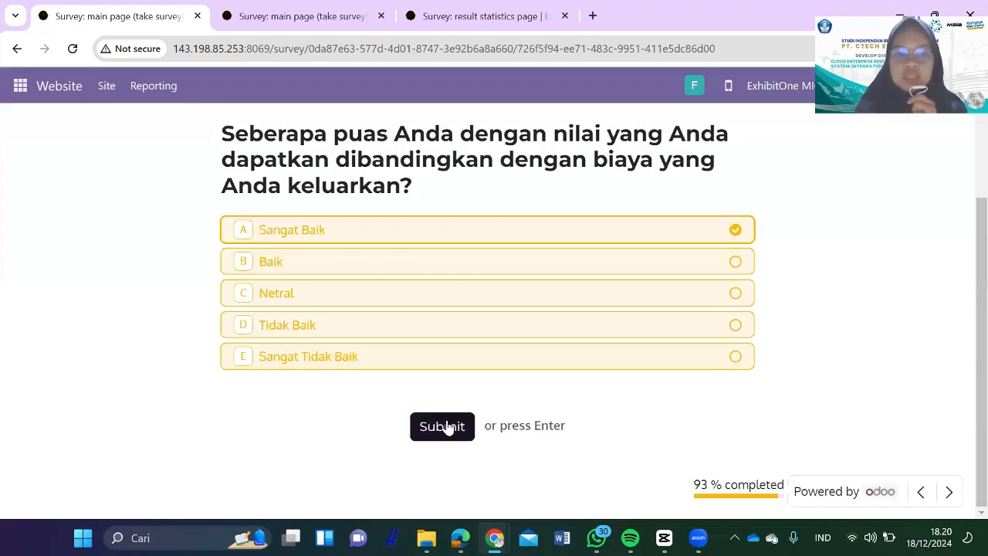
{"action": "left_click", "coordinate": [447, 429]}
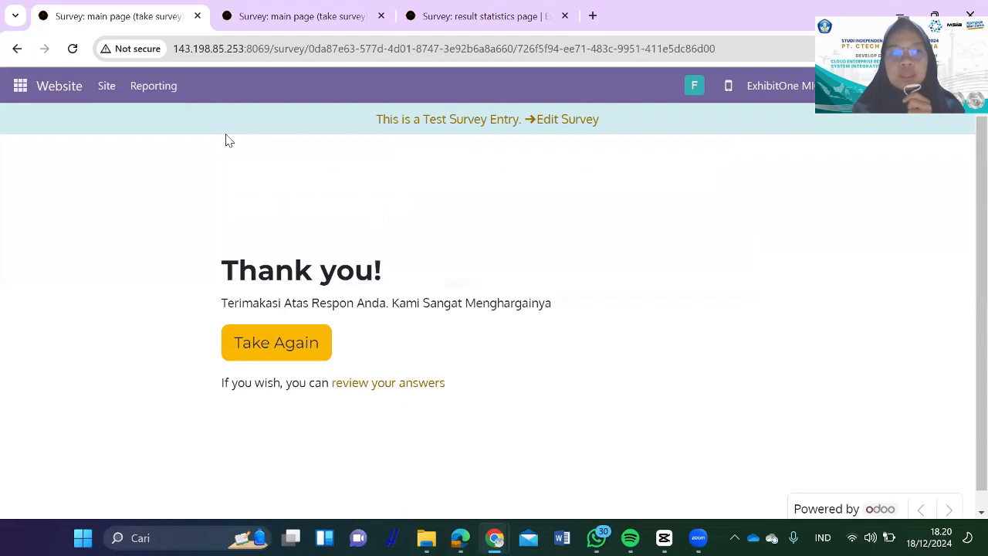
{"action": "left_click", "coordinate": [24, 89]}
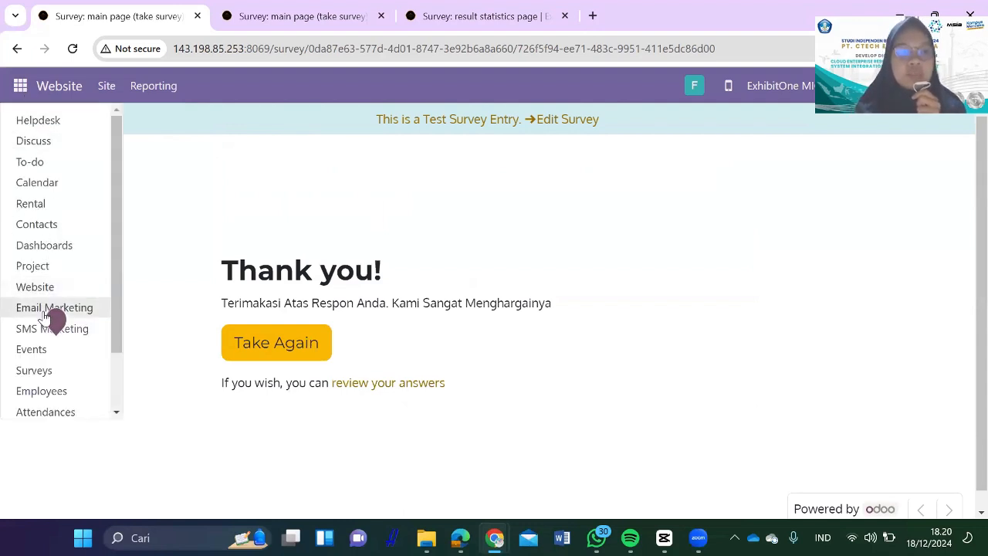
Step: Open the Feedback Kualitas Pelayanan Kami results from the Surveys app
{"action": "left_click", "coordinate": [34, 370]}
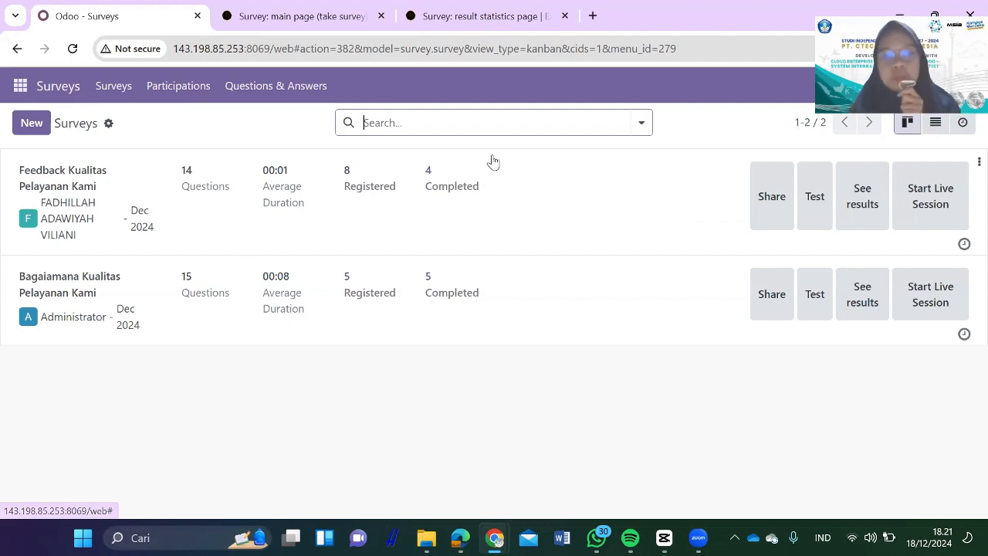
{"action": "left_click", "coordinate": [858, 214]}
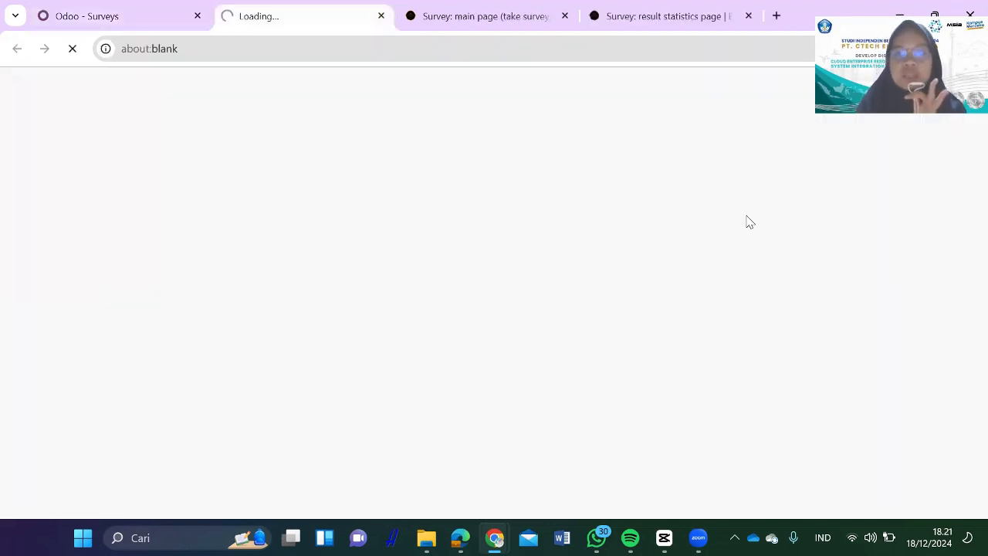
Step: Show the first two questions' votes as data tables, scroll the results, then return to the surveys list
{"action": "scroll", "coordinate": [363, 324], "scroll_direction": "down", "scroll_amount": 4}
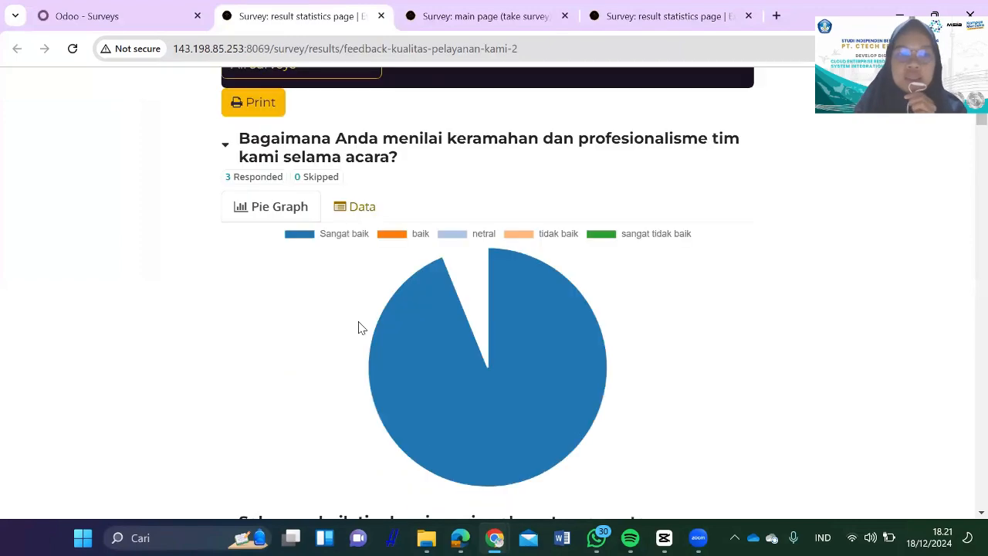
{"action": "scroll", "coordinate": [358, 254], "scroll_direction": "up", "scroll_amount": 1}
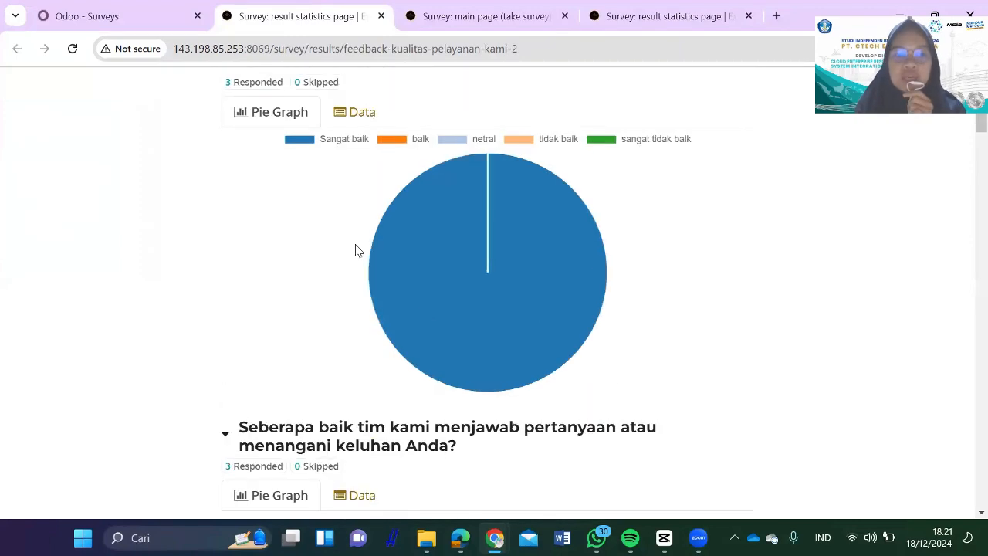
{"action": "left_click", "coordinate": [357, 120]}
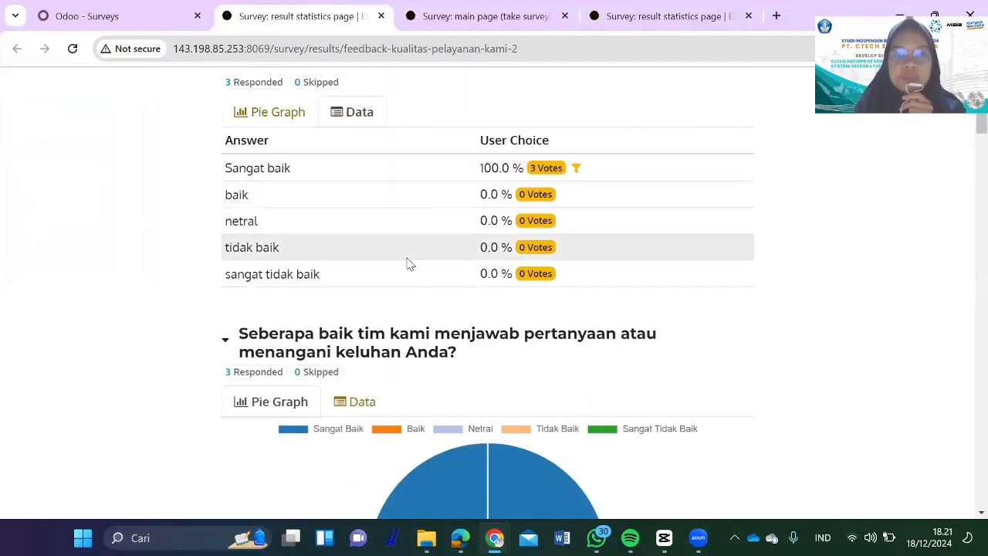
{"action": "scroll", "coordinate": [386, 231], "scroll_direction": "down", "scroll_amount": 3}
{"action": "left_click", "coordinate": [355, 202]}
{"action": "scroll", "coordinate": [417, 312], "scroll_direction": "down", "scroll_amount": 2}
{"action": "scroll", "coordinate": [416, 312], "scroll_direction": "down", "scroll_amount": 20}
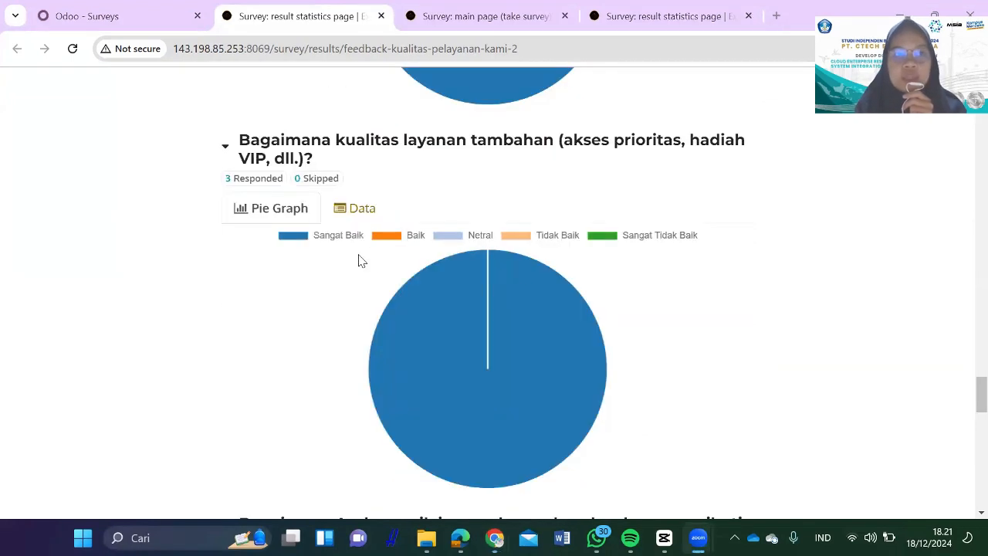
{"action": "key", "text": "ctrl+1"}
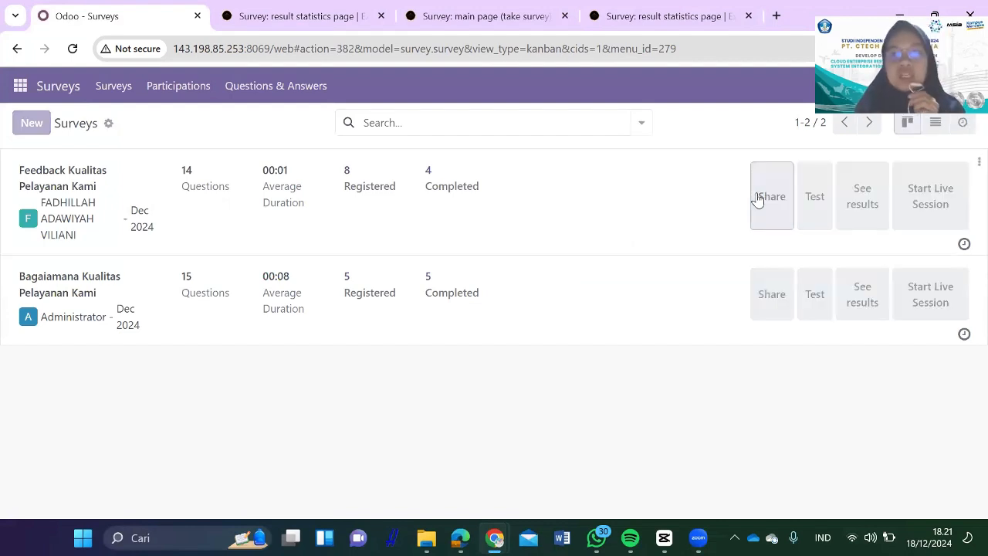
Step: View the survey's share link, then open and close the Feedback Kualitas Pelayanan Kami form
{"action": "left_click", "coordinate": [758, 198]}
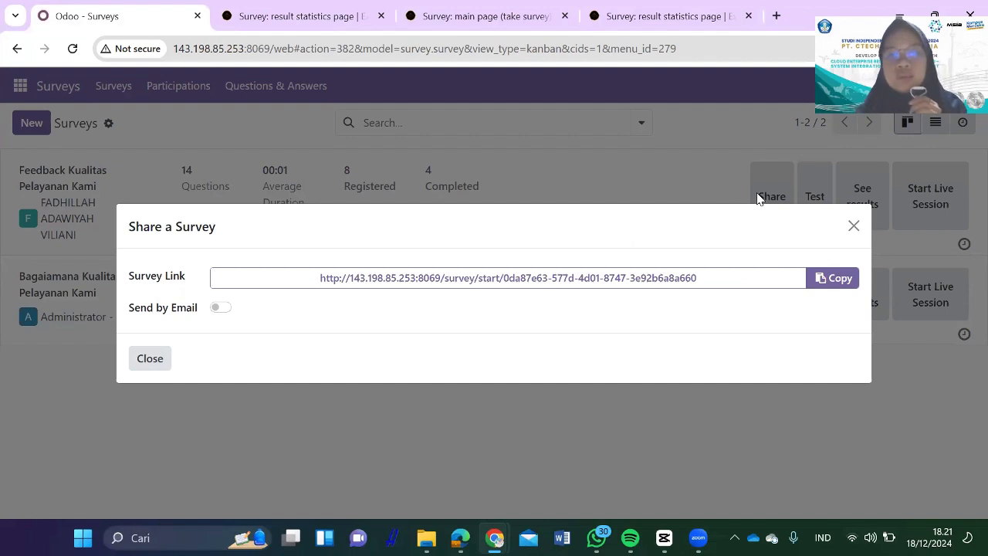
{"action": "left_click", "coordinate": [854, 227]}
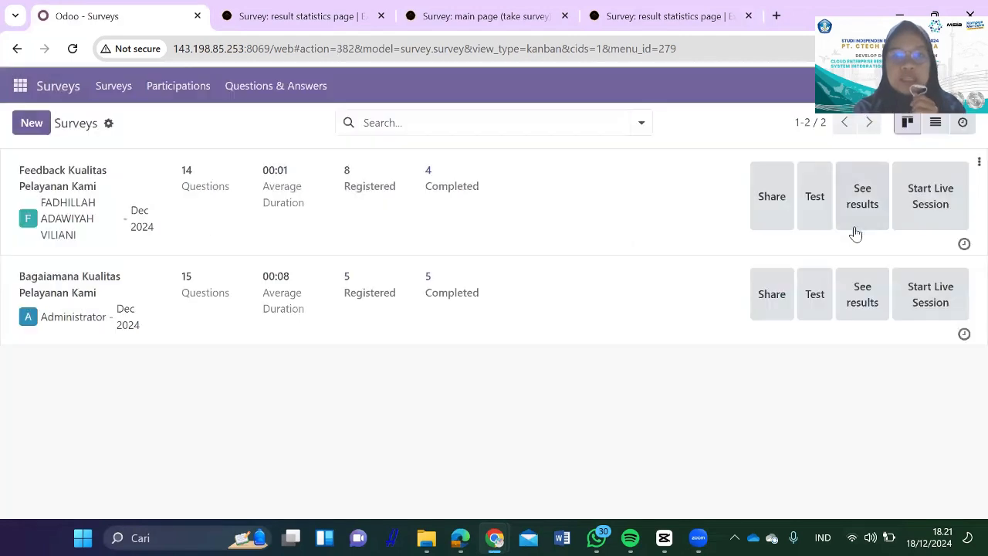
{"action": "left_click", "coordinate": [602, 219]}
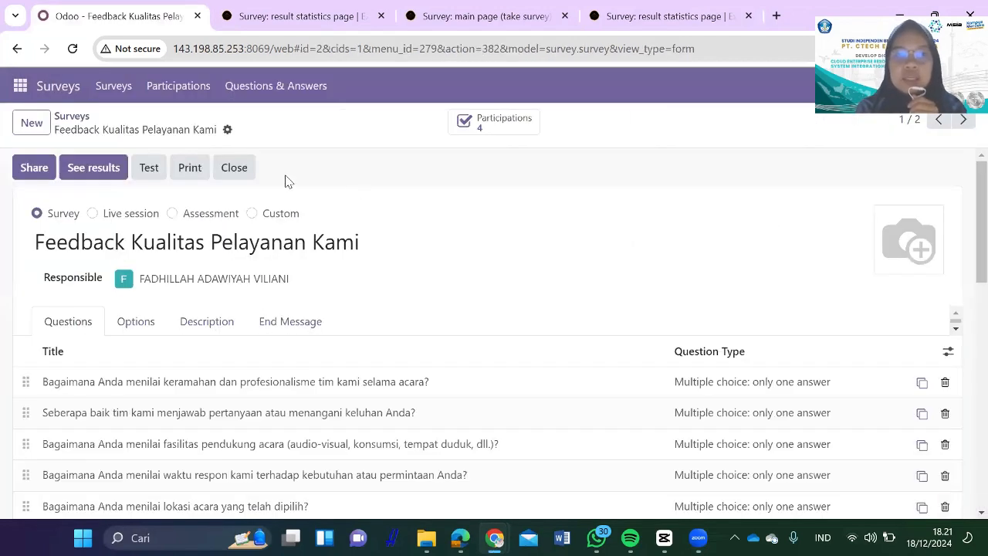
{"action": "left_click", "coordinate": [244, 177]}
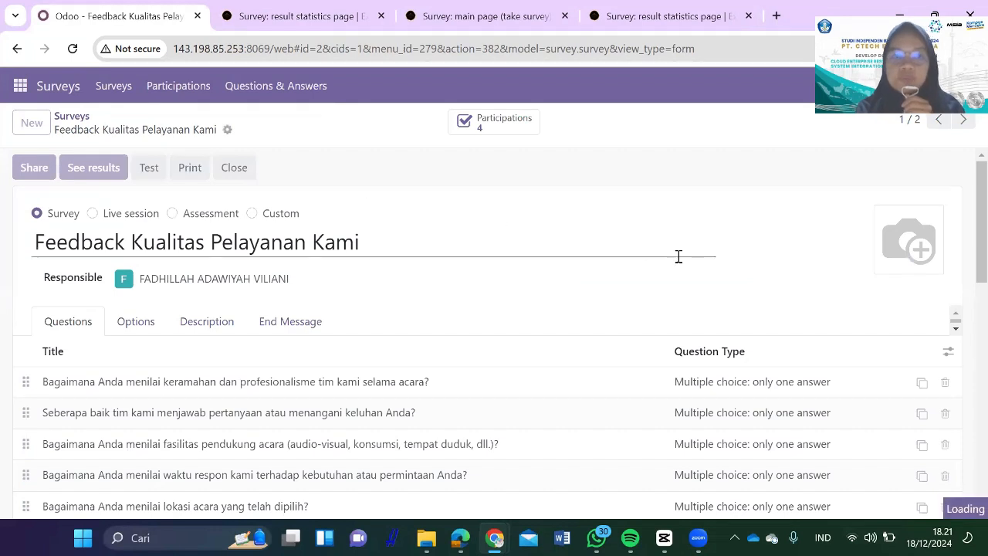